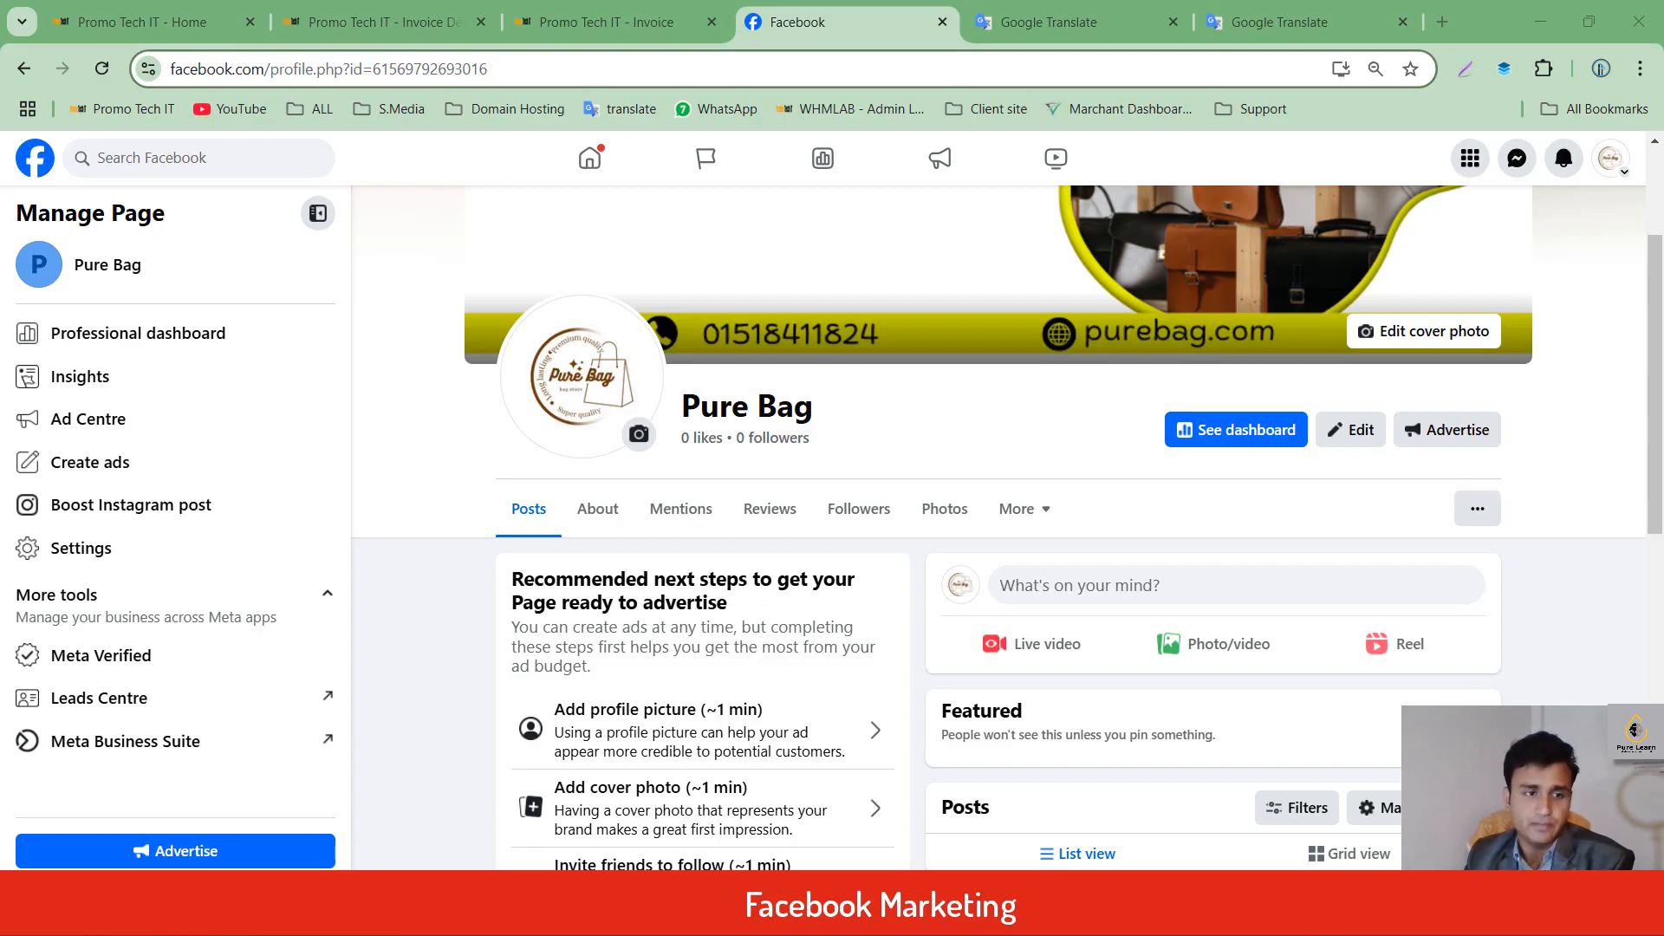
Open Meta Business Suite for the Pure Bag page and allow the site's browser permission request.
scroll(996, 520, "up", 3)
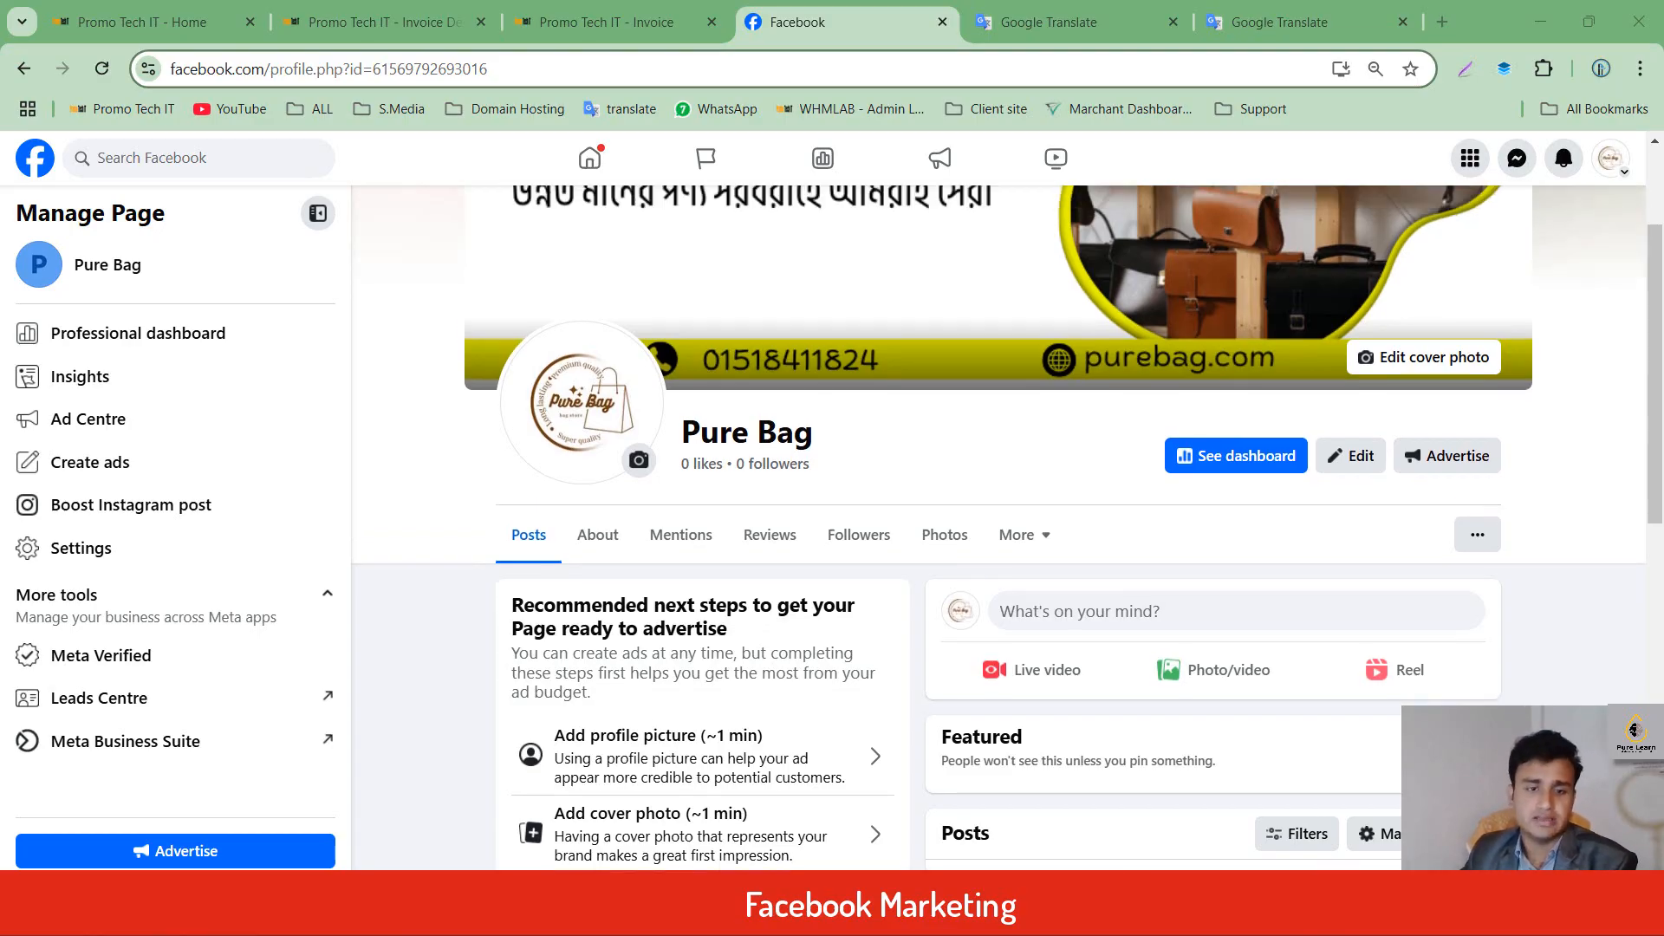
scroll(87, 455, "down", 2)
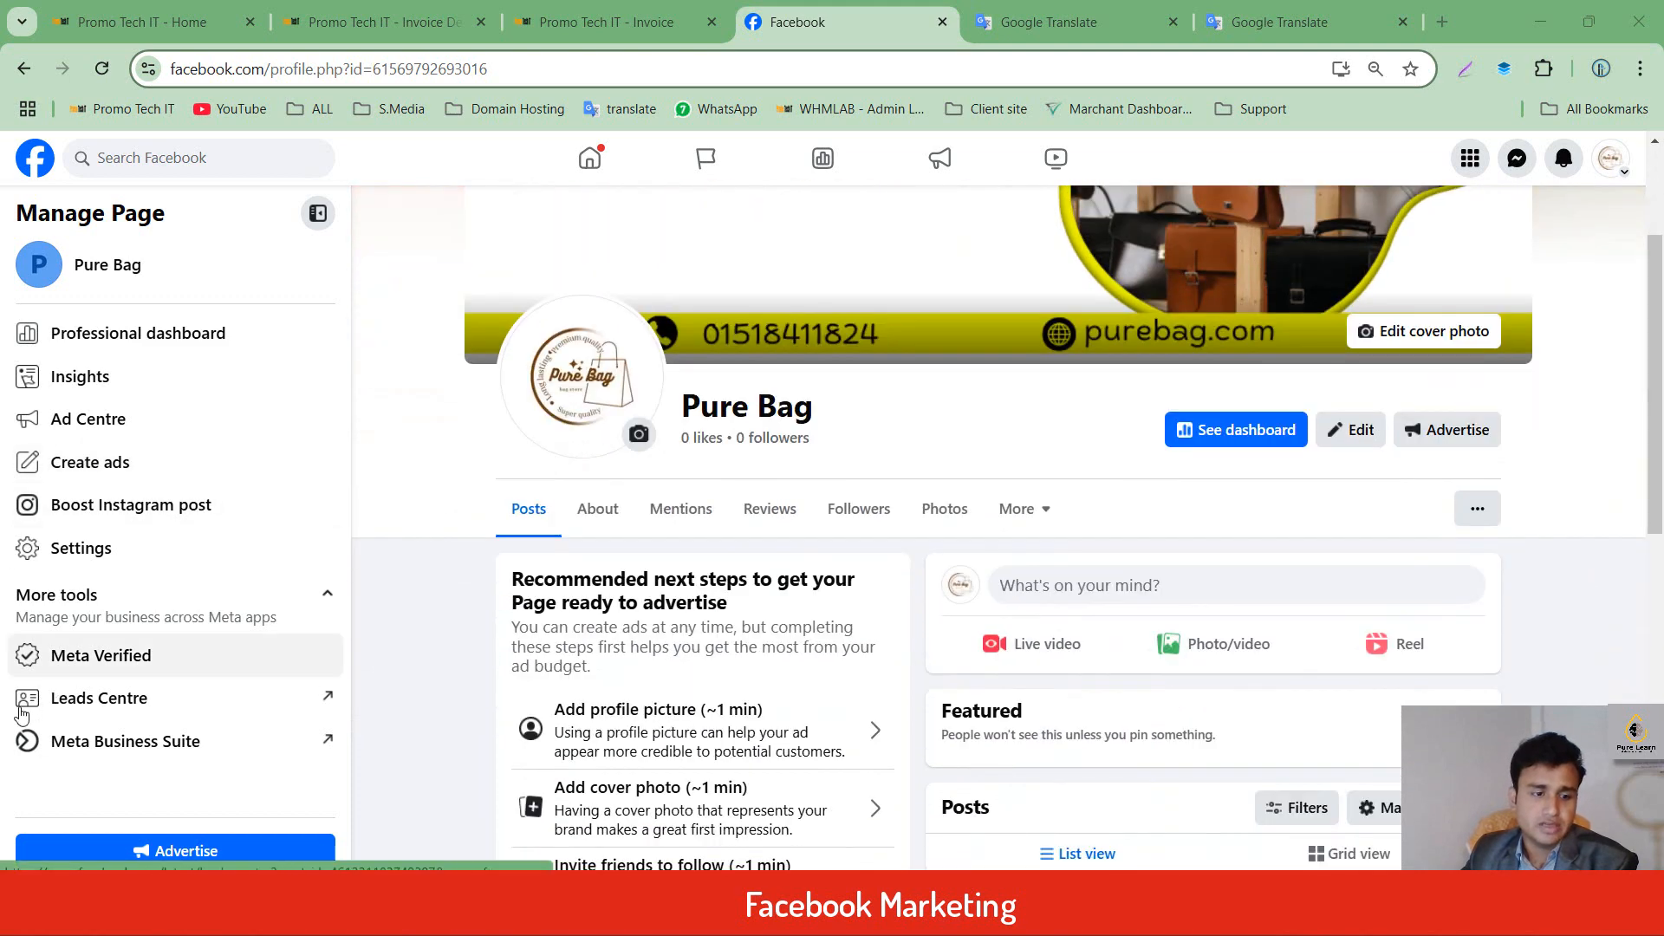
left_click(114, 745)
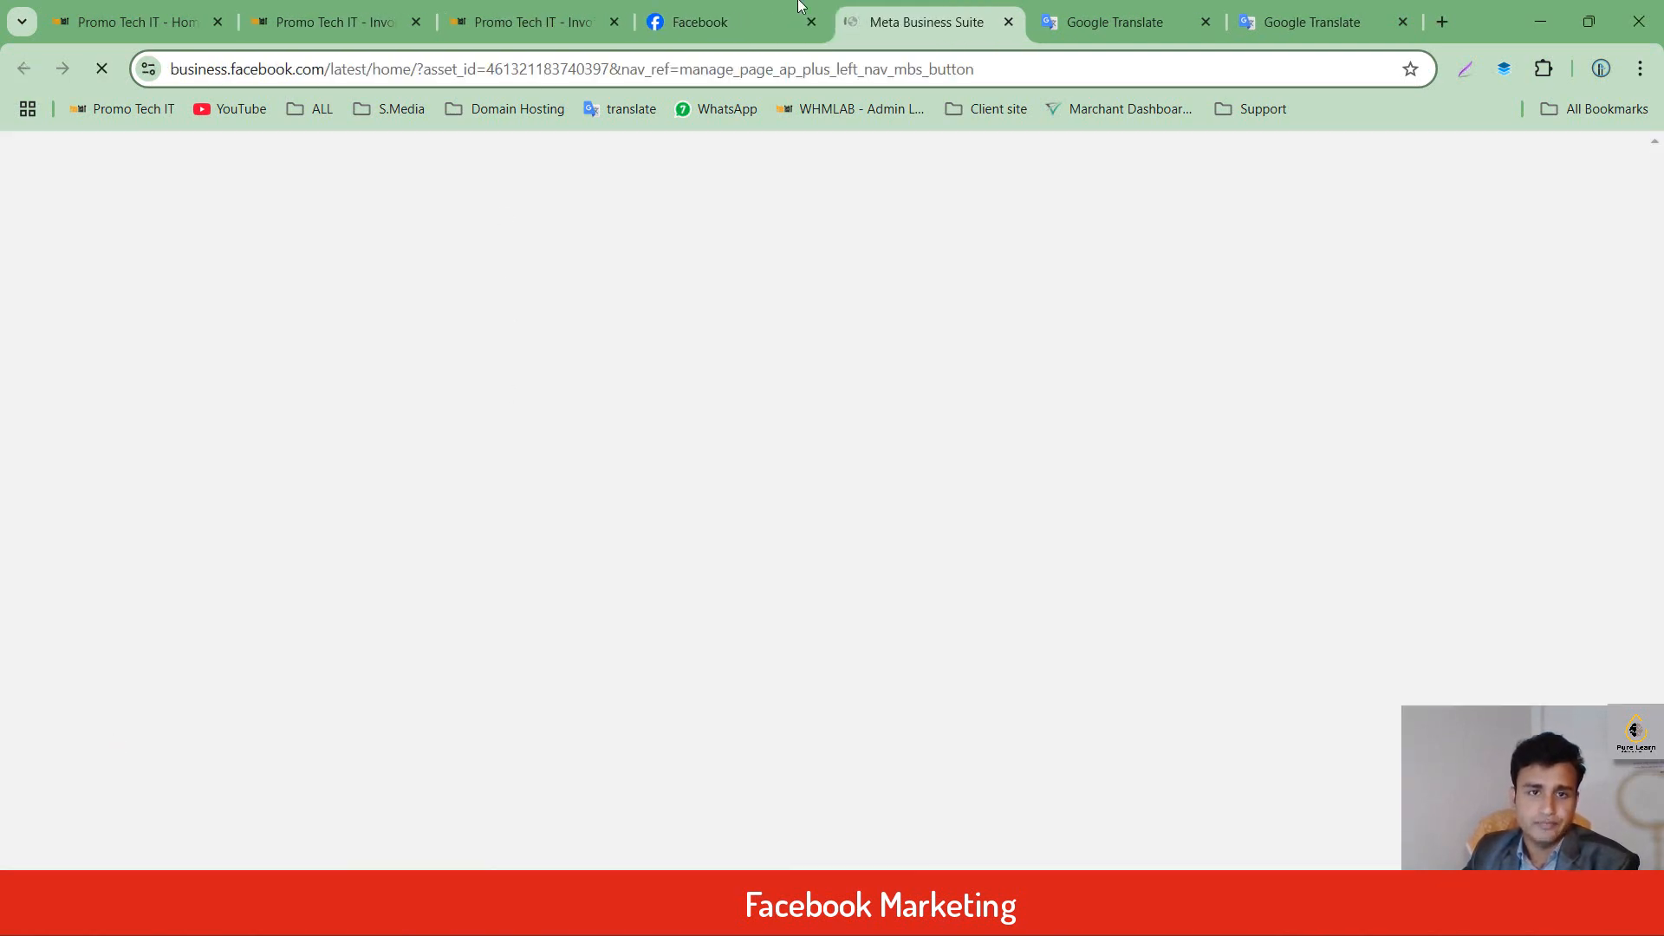
left_click(798, 7)
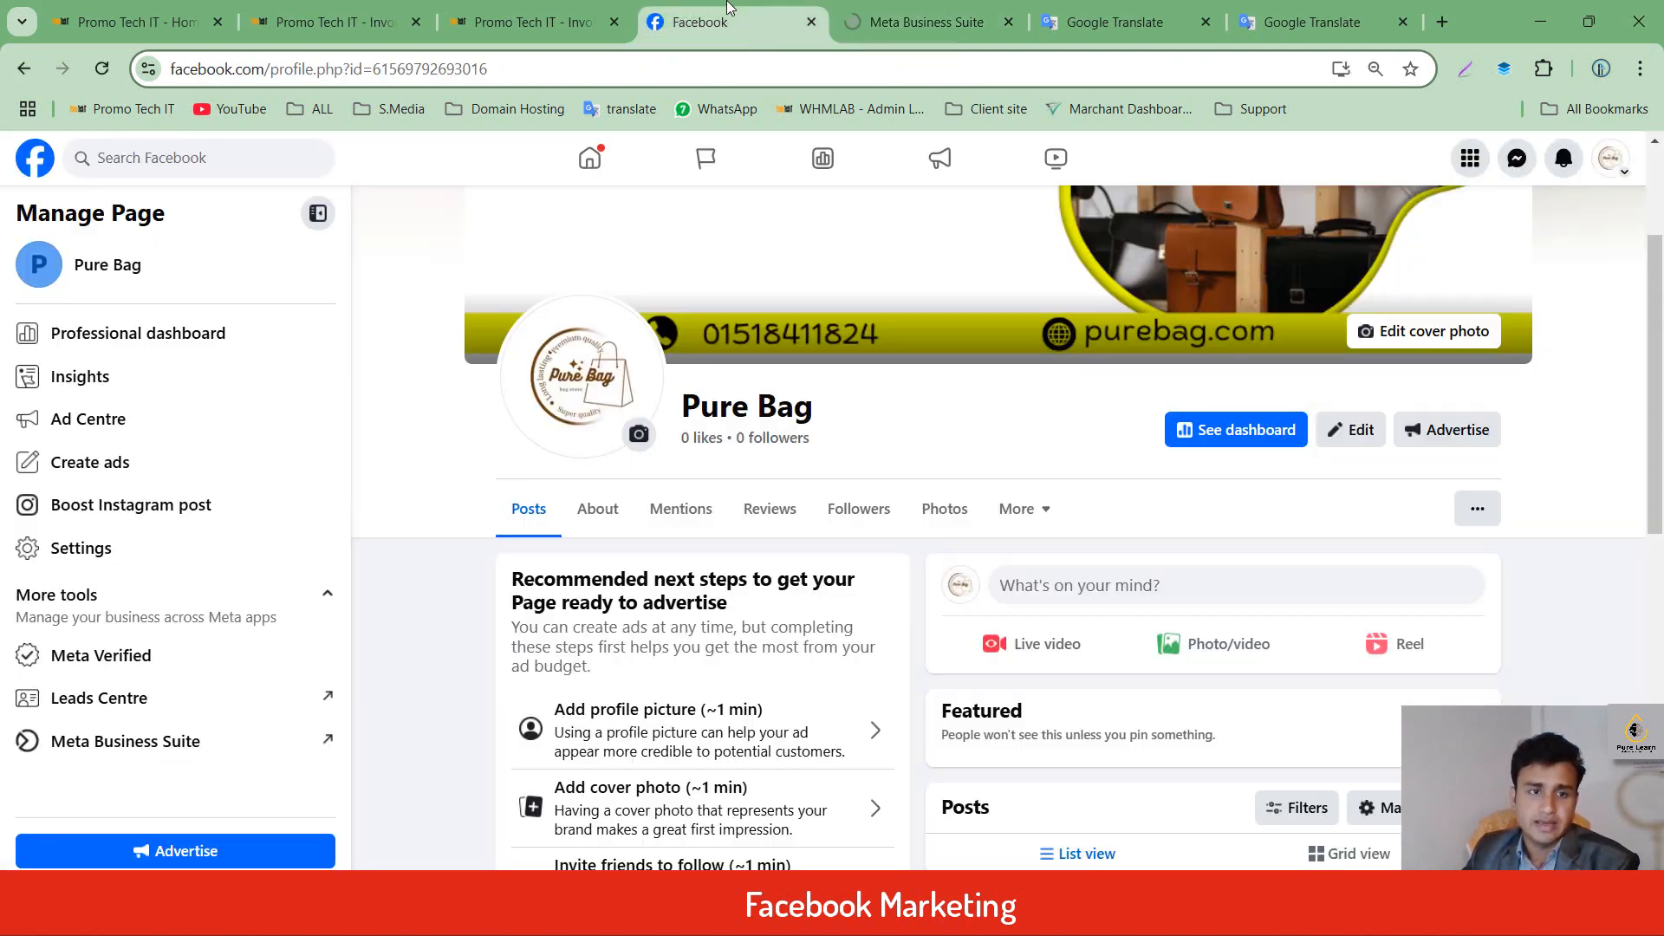
left_click(920, 14)
left_click(337, 217)
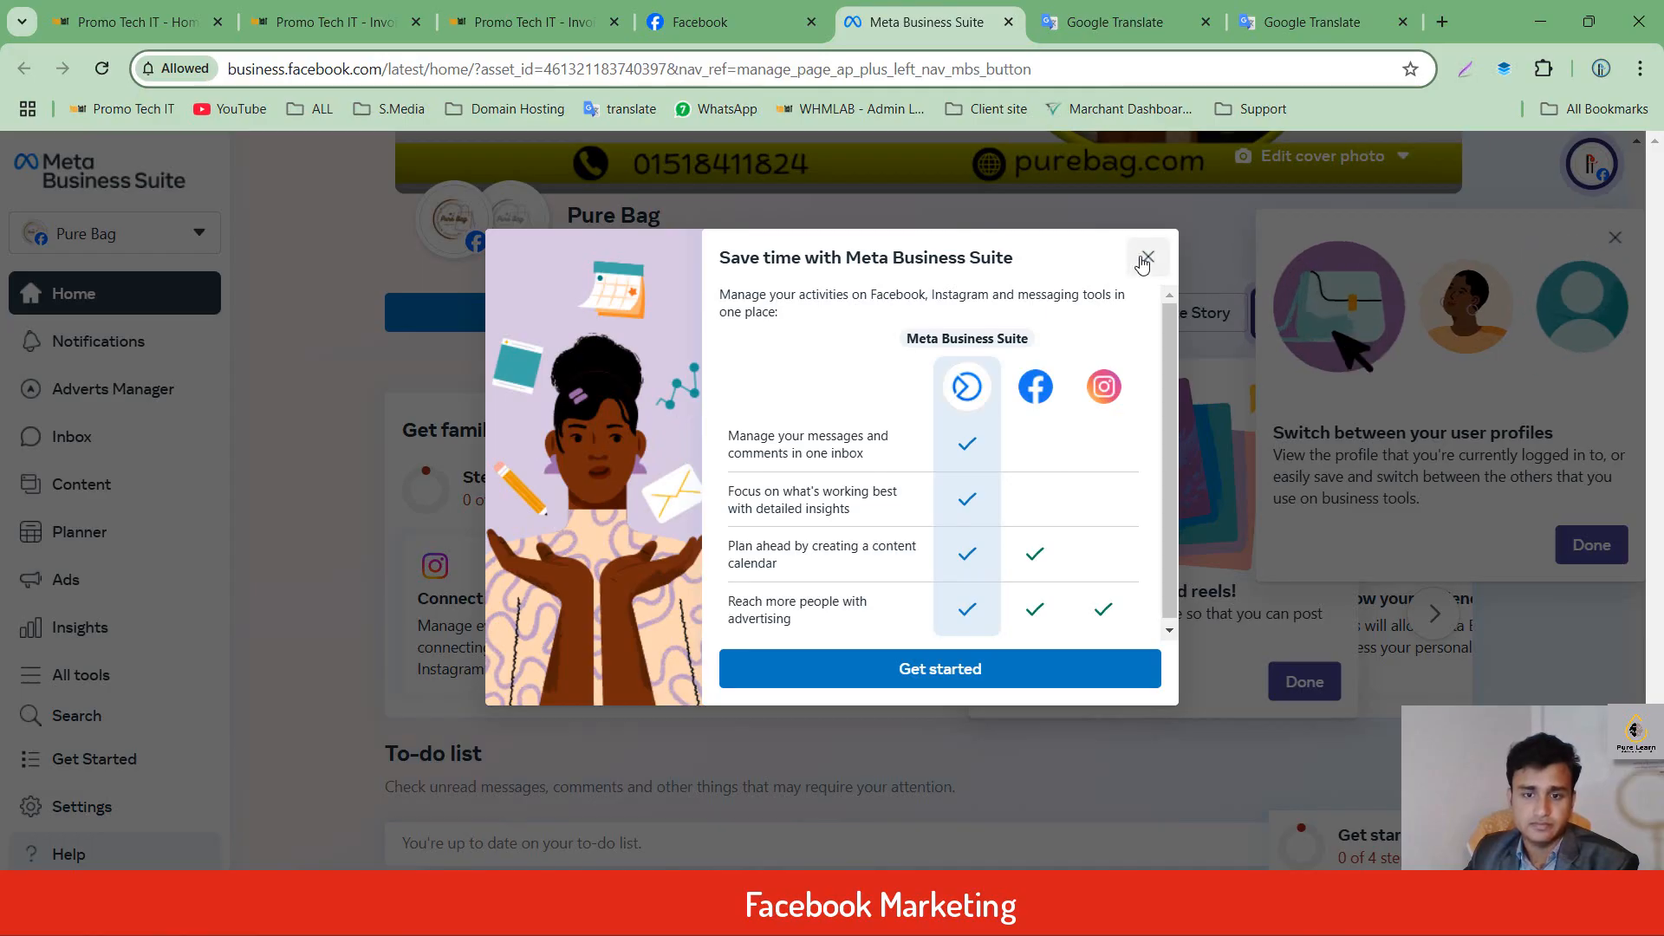
Invite all listed Facebook friends to follow the Pure Bag page and continue to the further recommended actions.
left_click(806, 676)
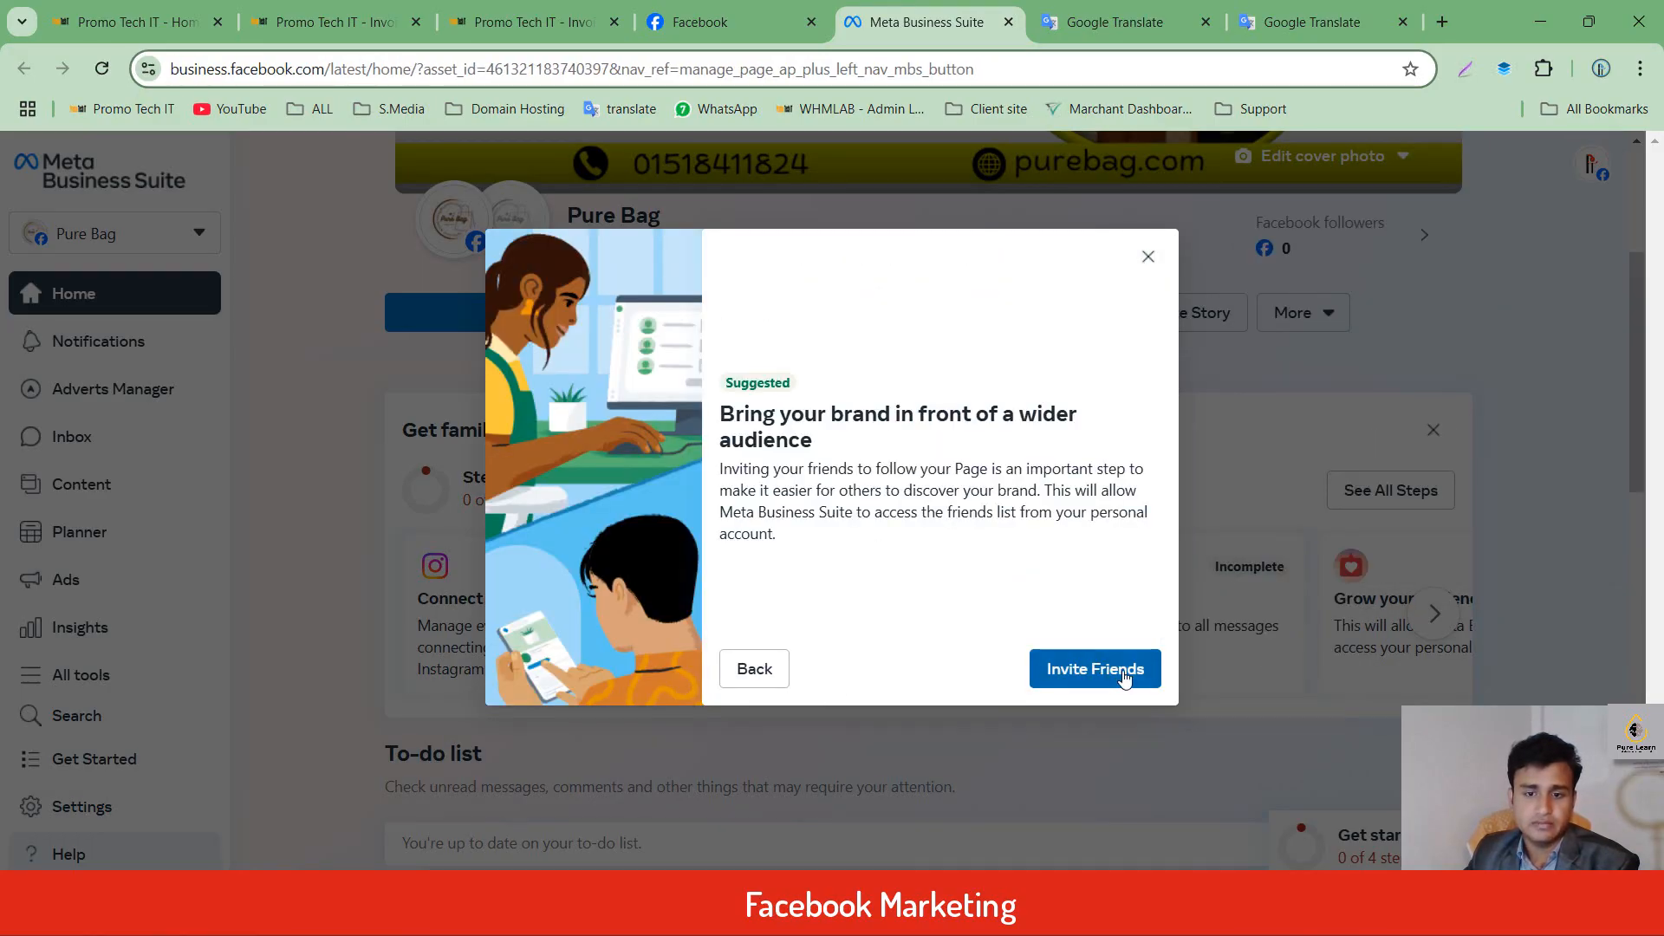
left_click(1119, 677)
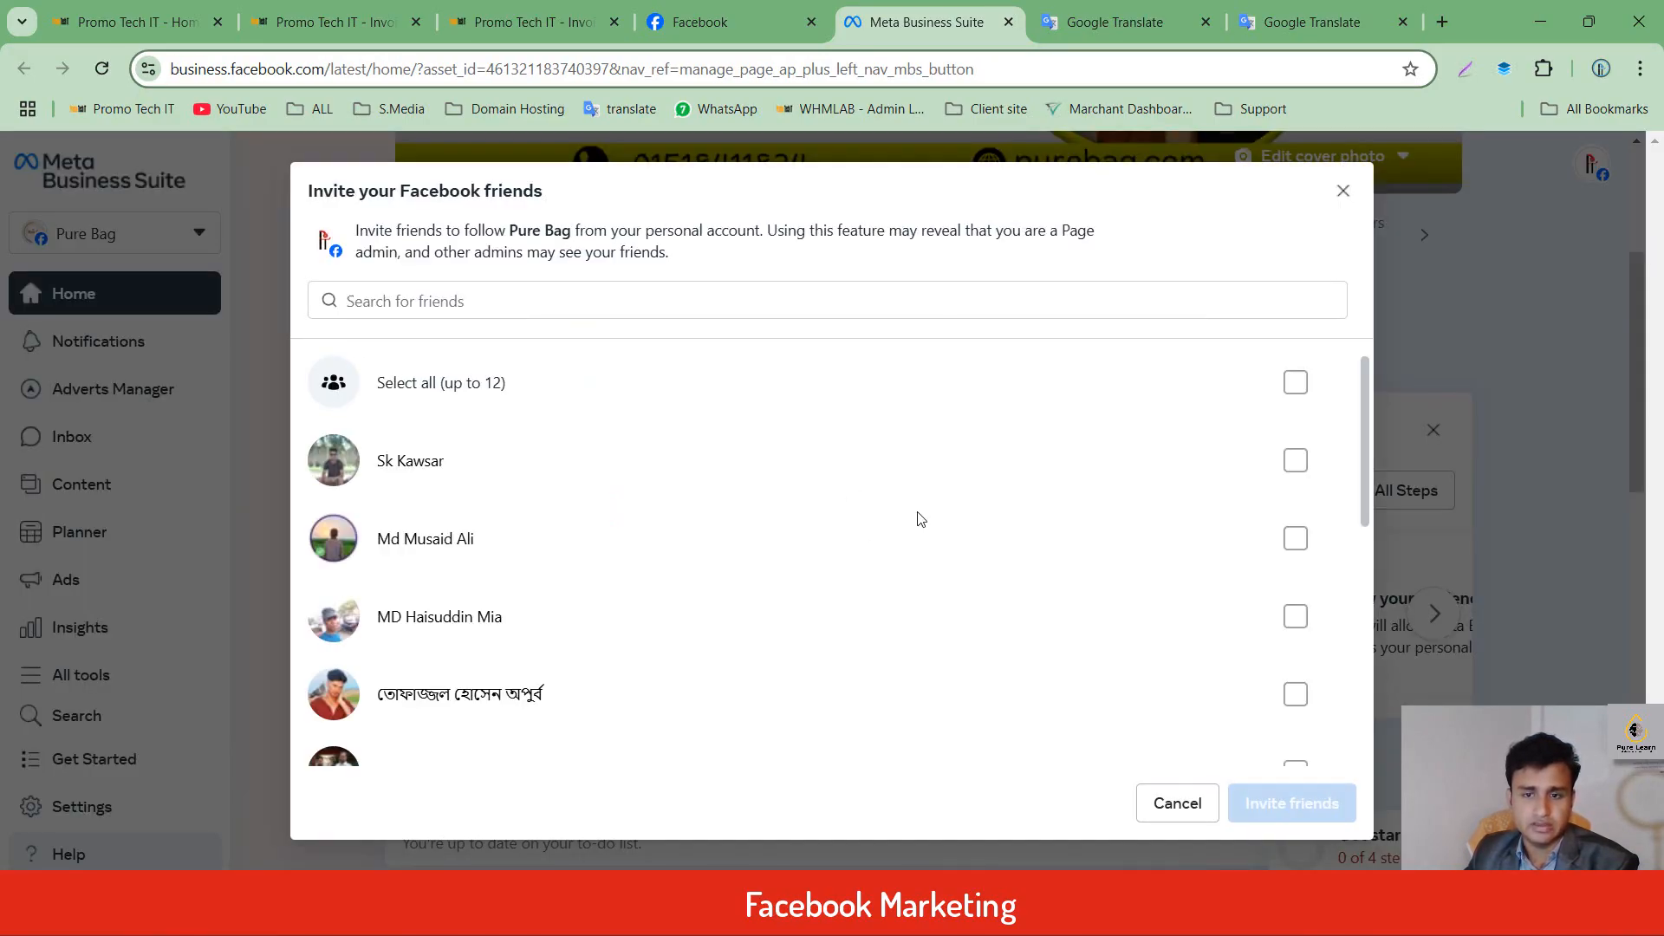
left_click(1294, 382)
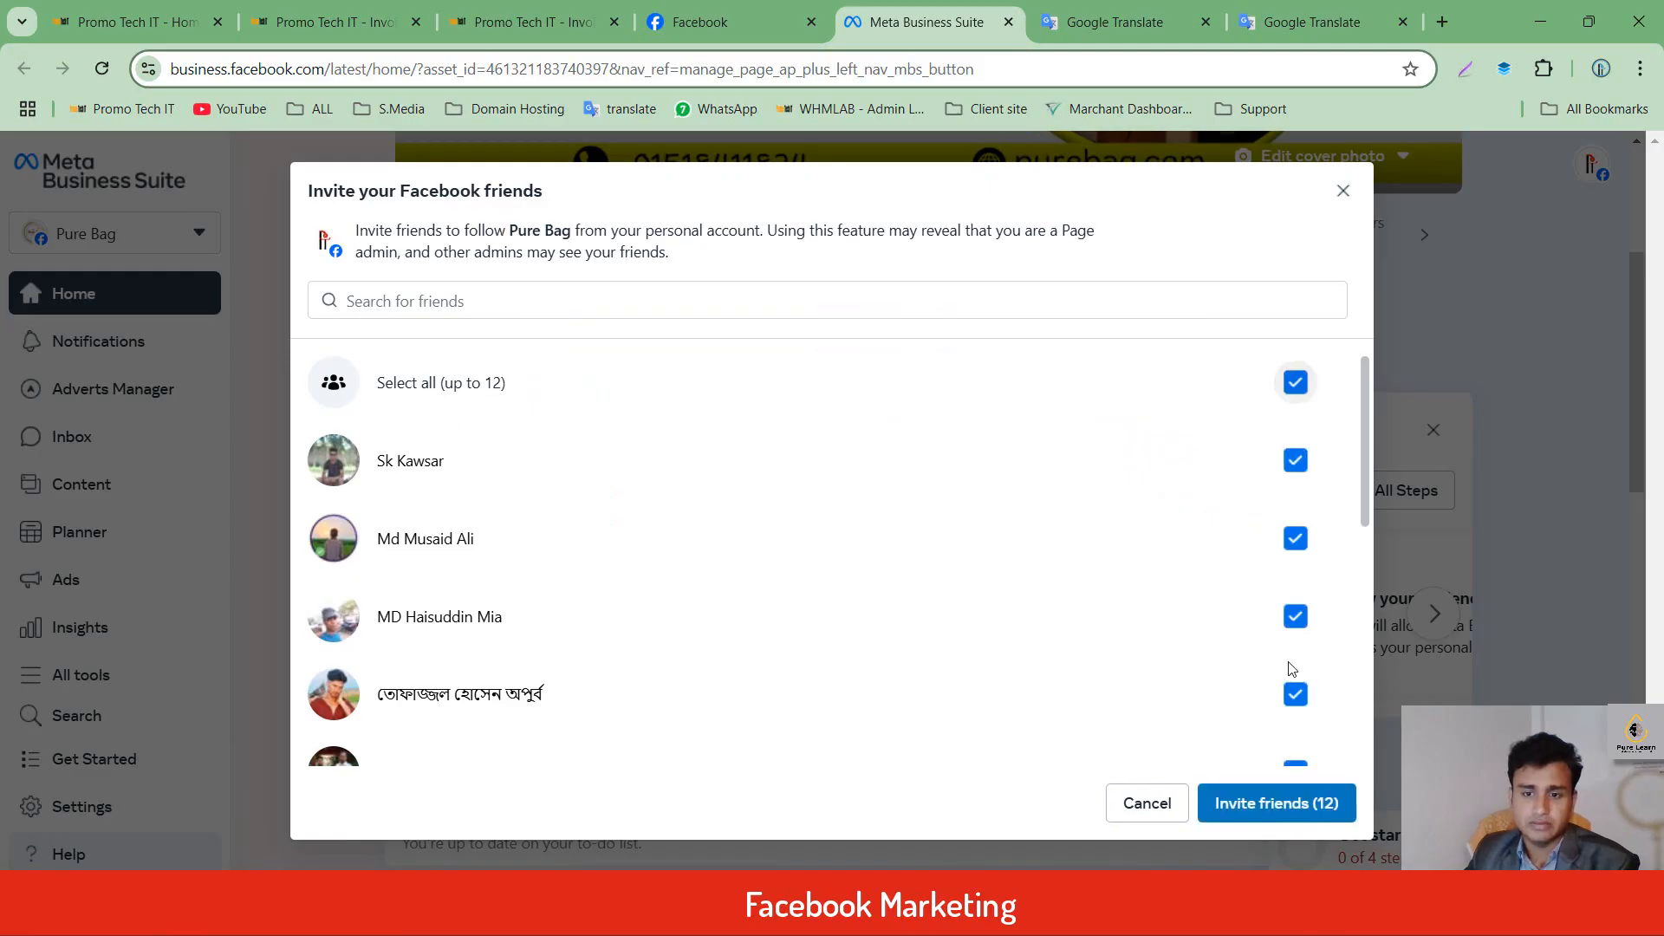
left_click(1237, 810)
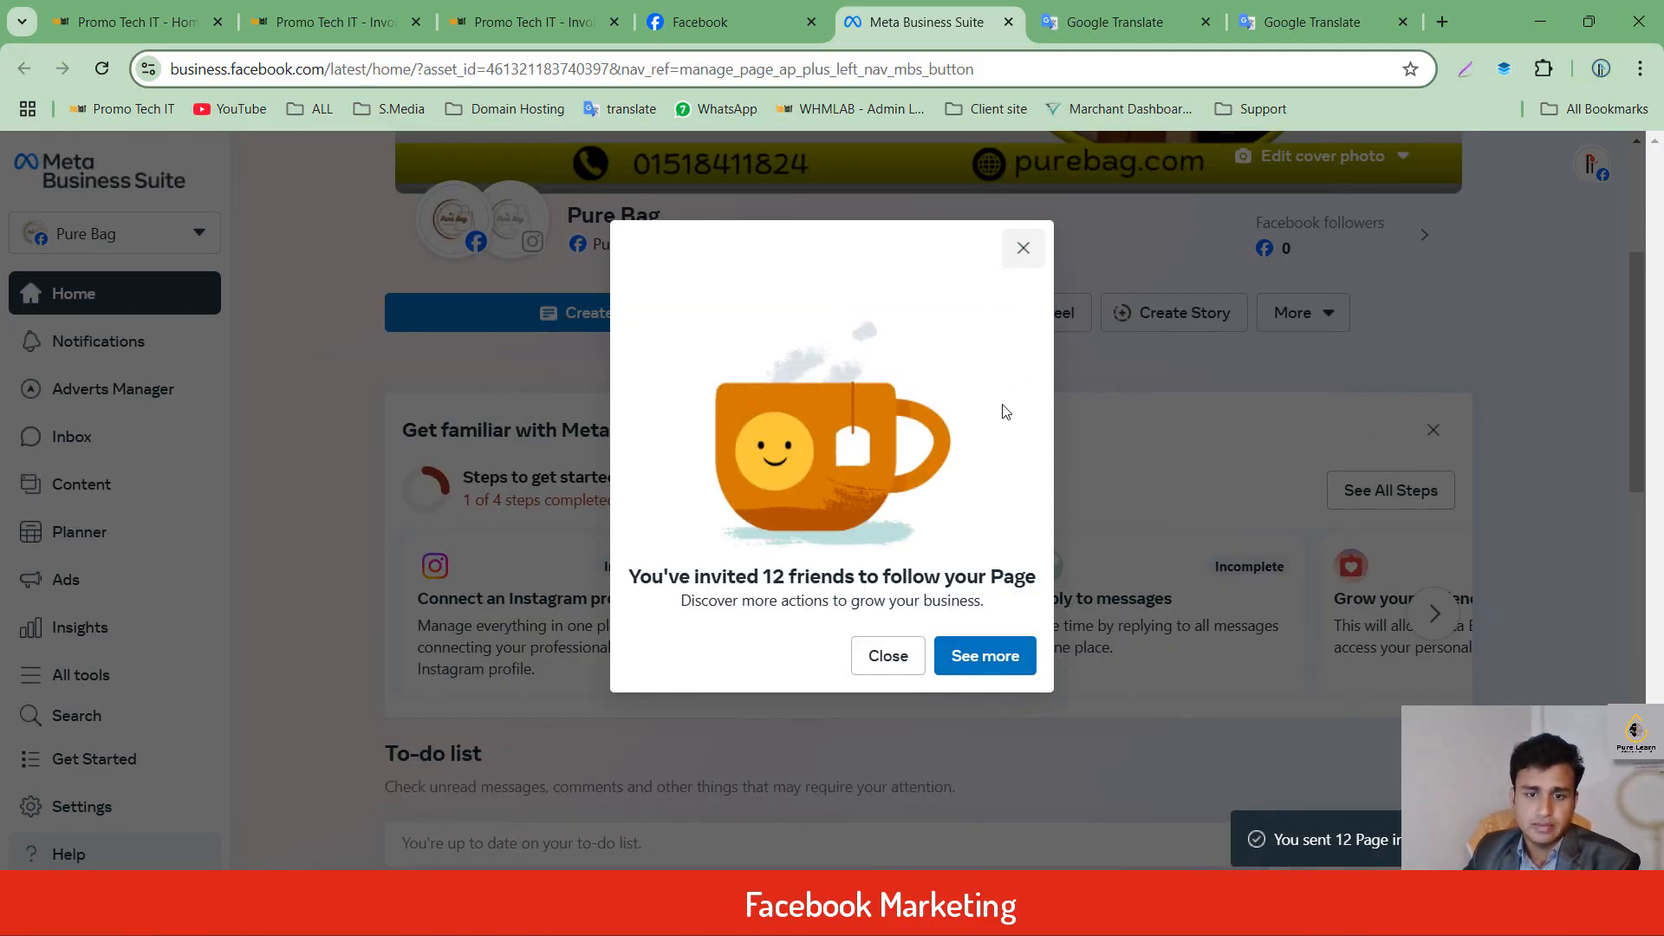
left_click(972, 669)
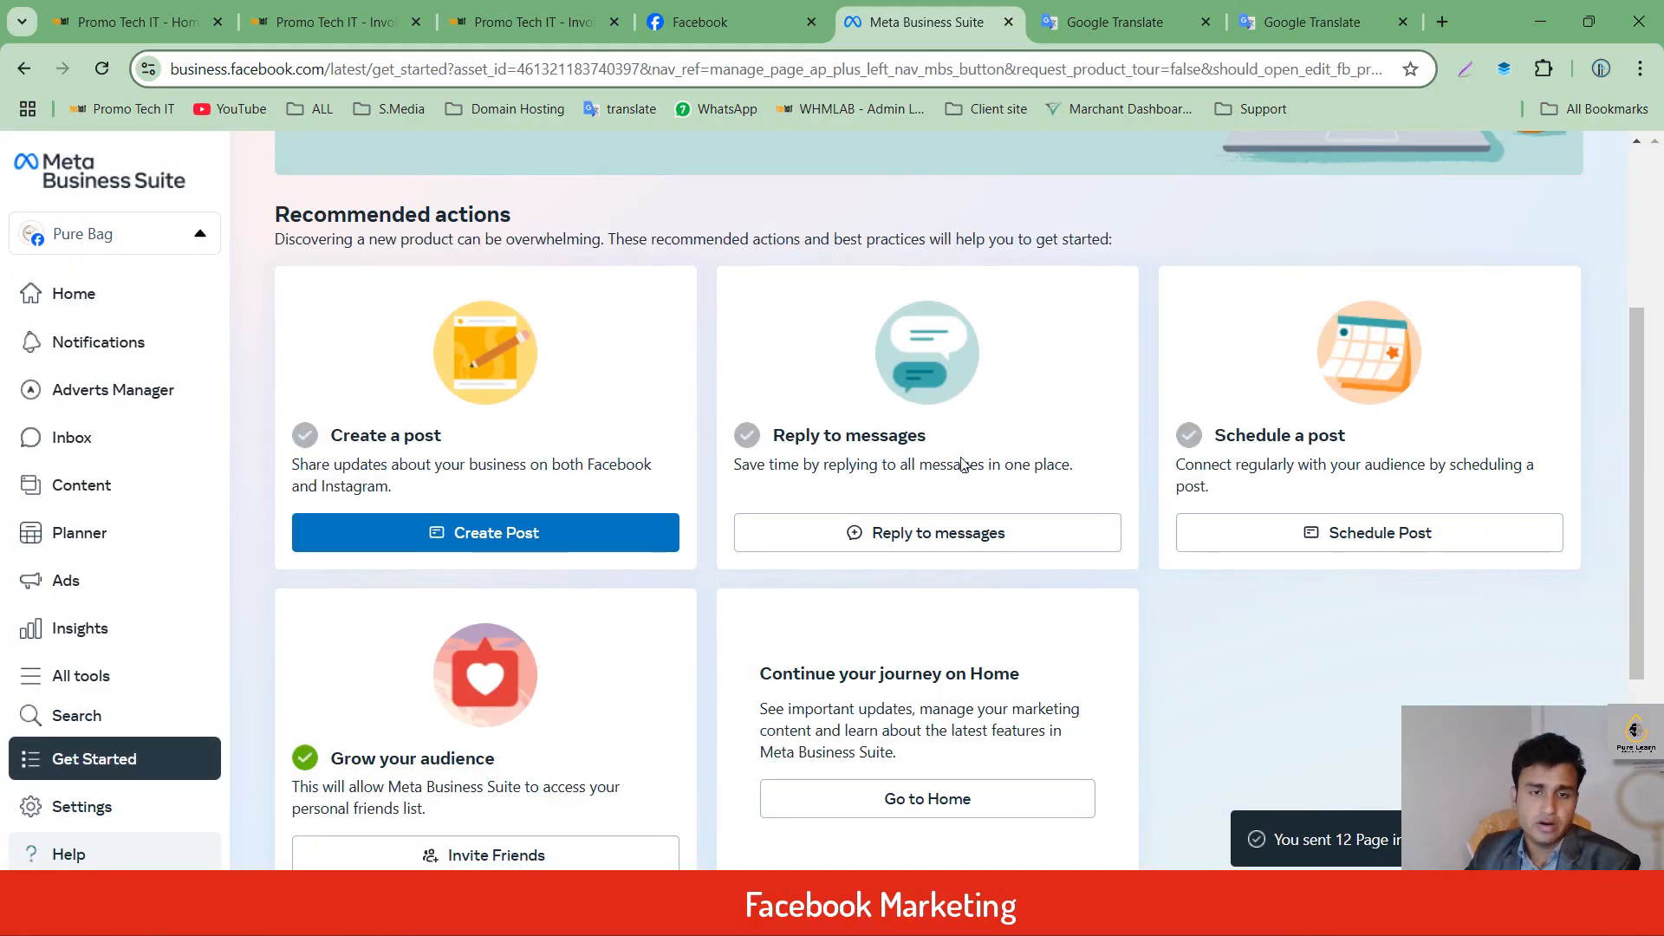
Open the automations of the Pure Bag inbox in Meta Business Suite.
left_click(711, 21)
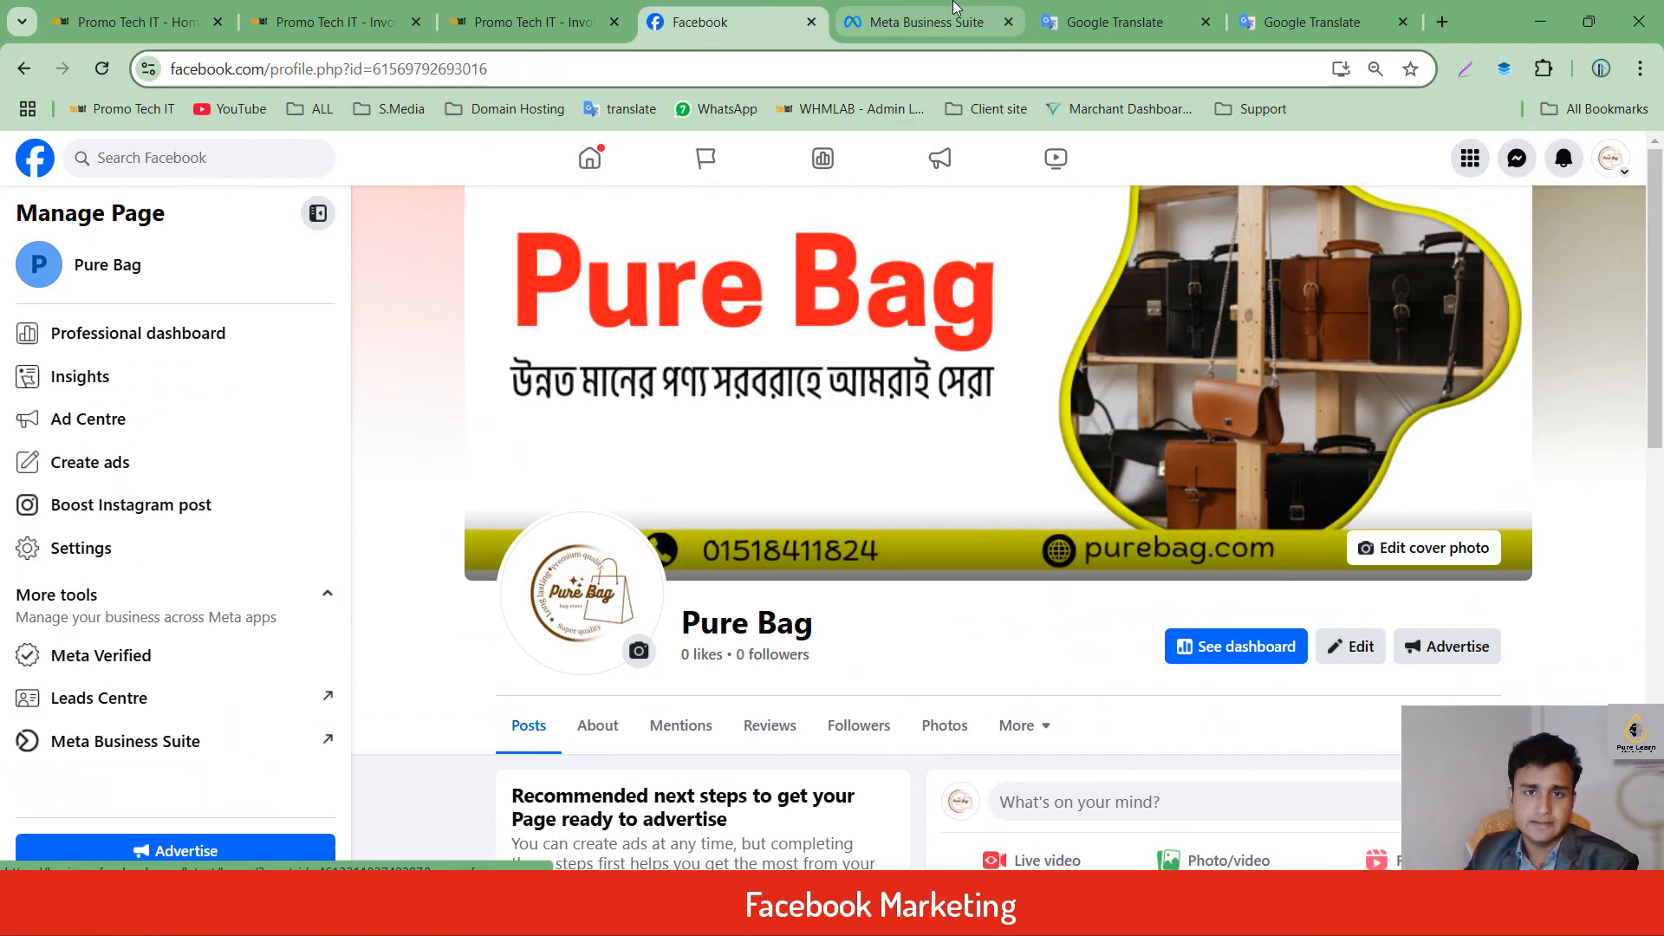
left_click(925, 21)
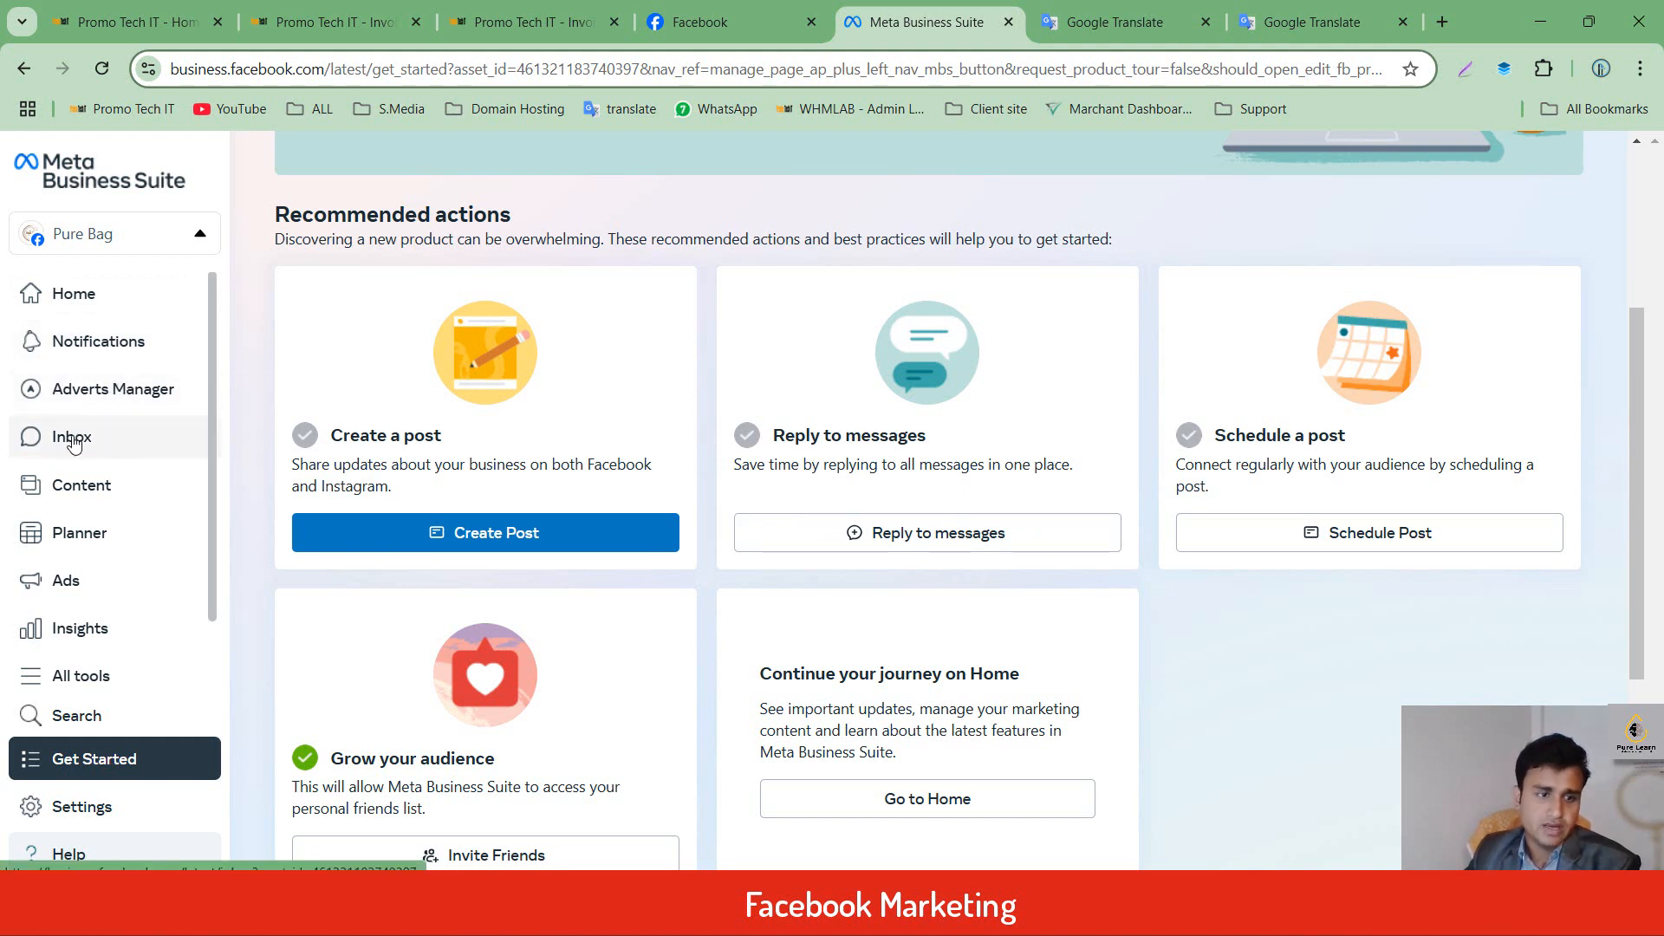
scroll(73, 442, "down", 1)
scroll(95, 472, "up", 1)
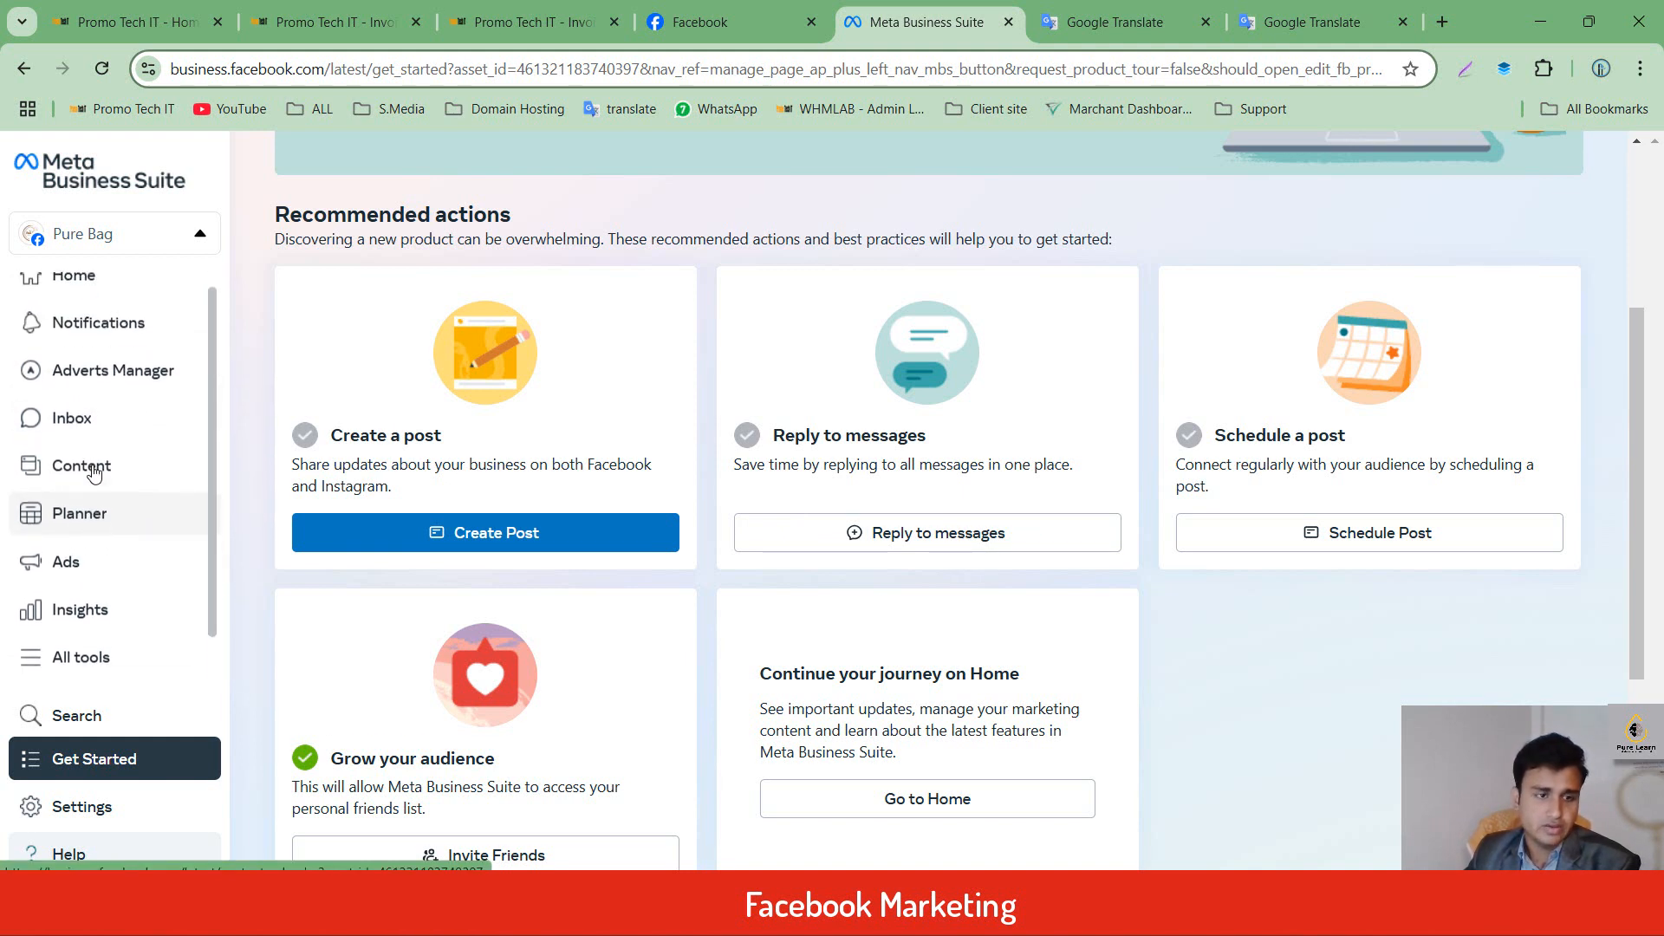
left_click(82, 450)
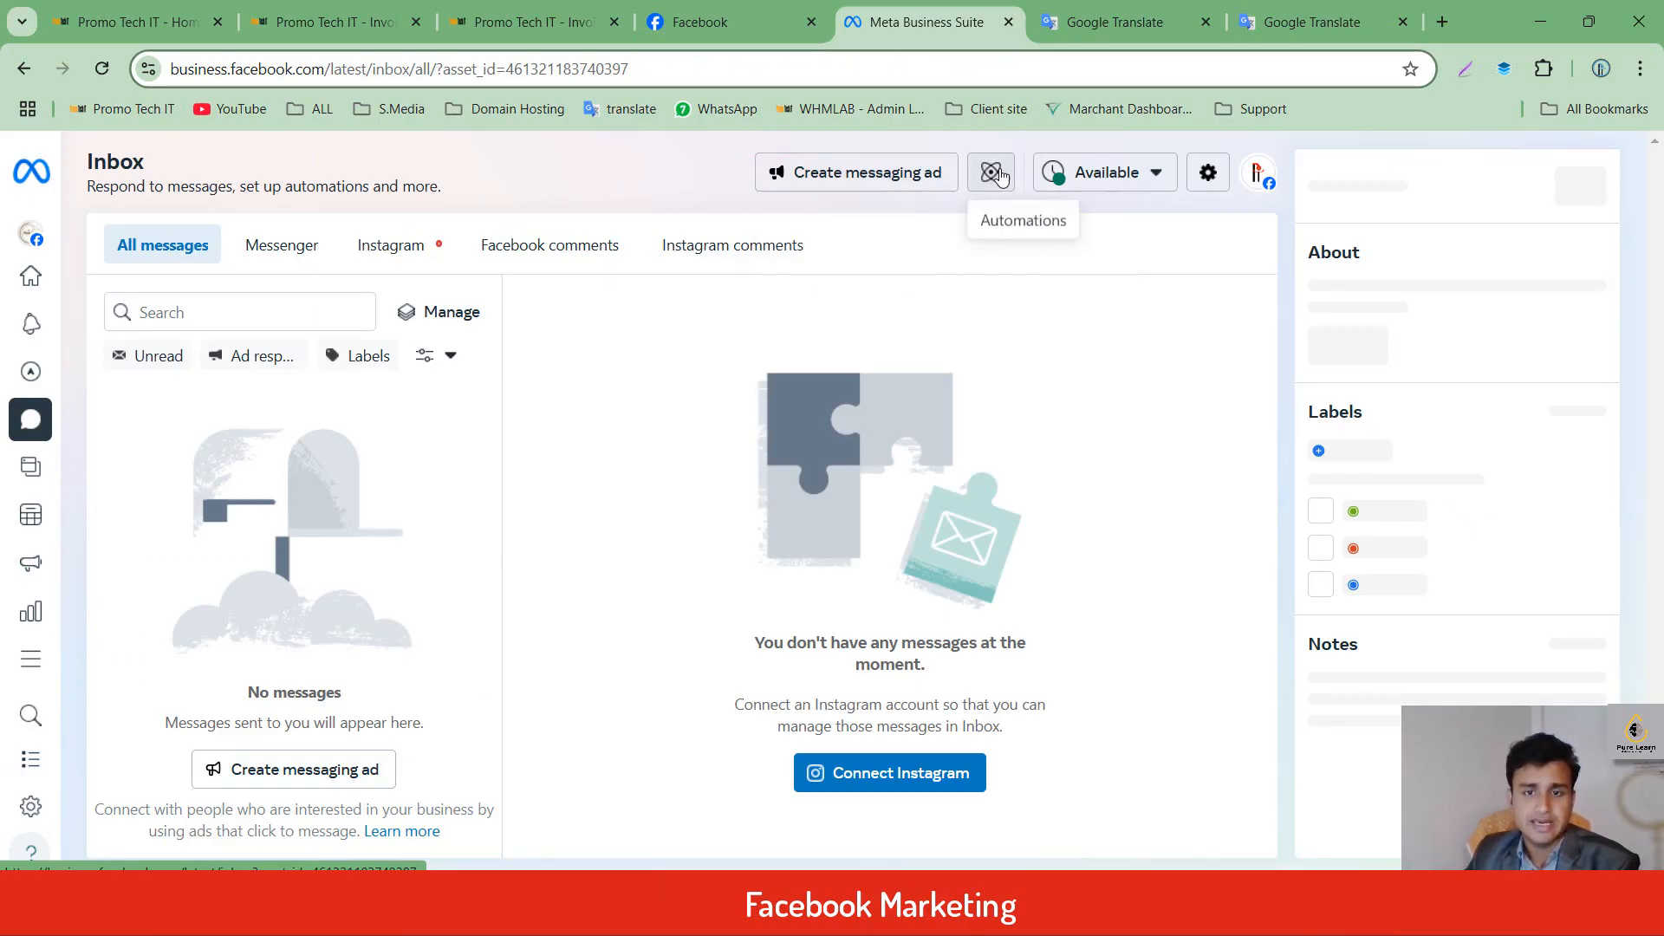
left_click(997, 174)
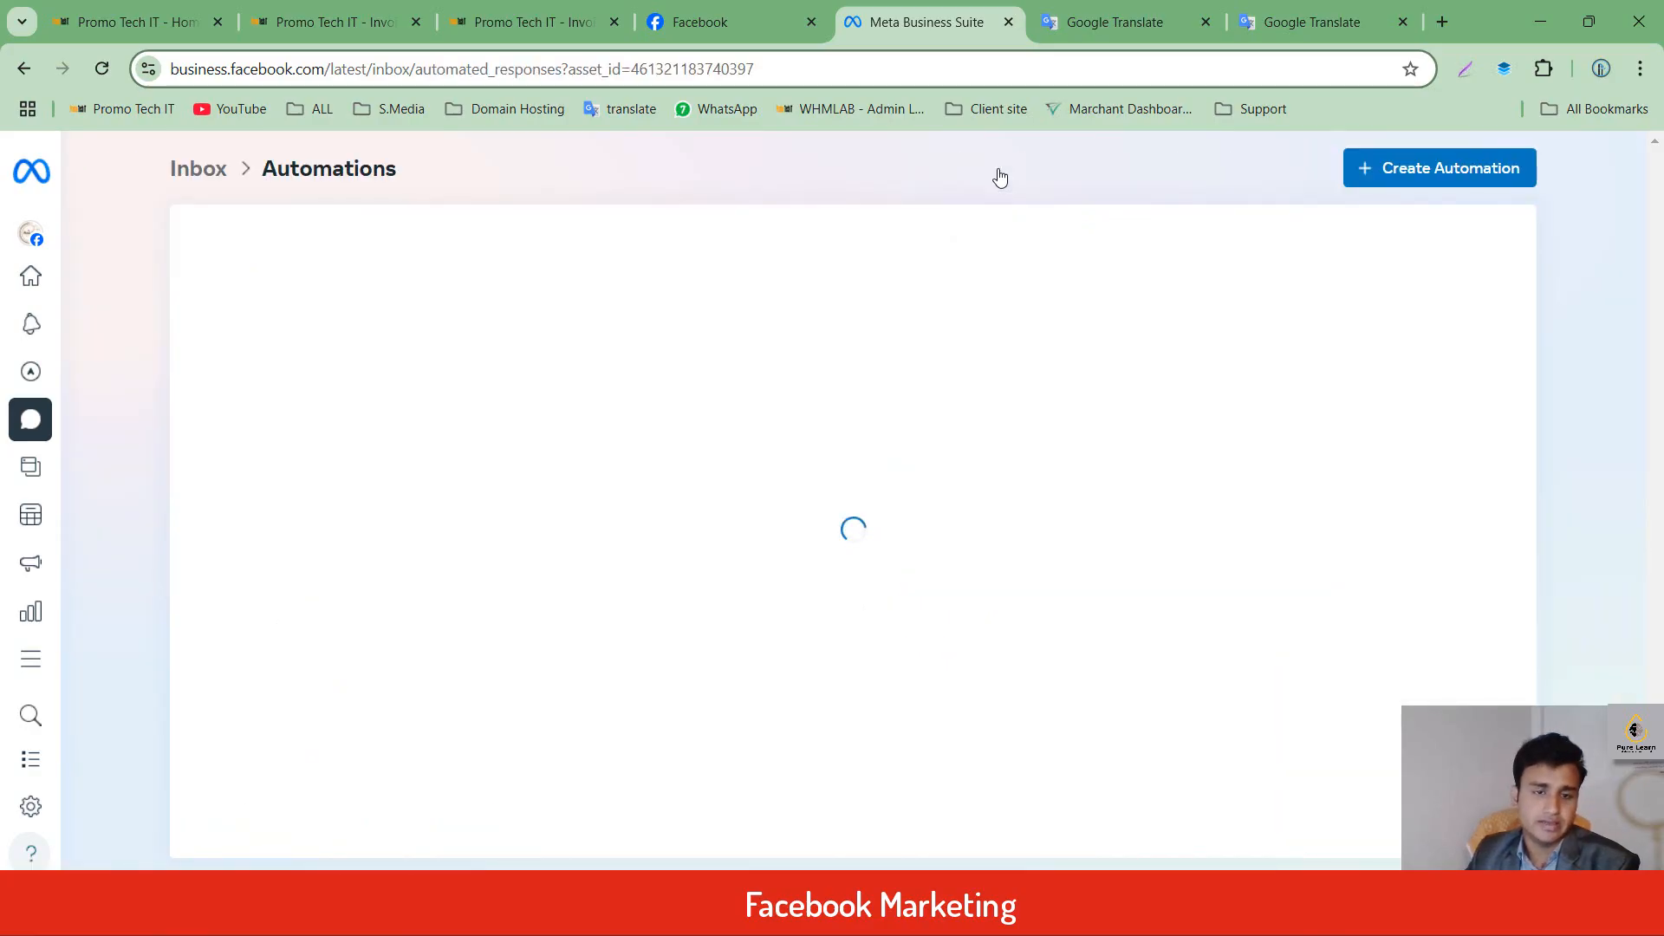
Review the suggested automations and open the Instant reply template for editing.
scroll(475, 624, "down", 1)
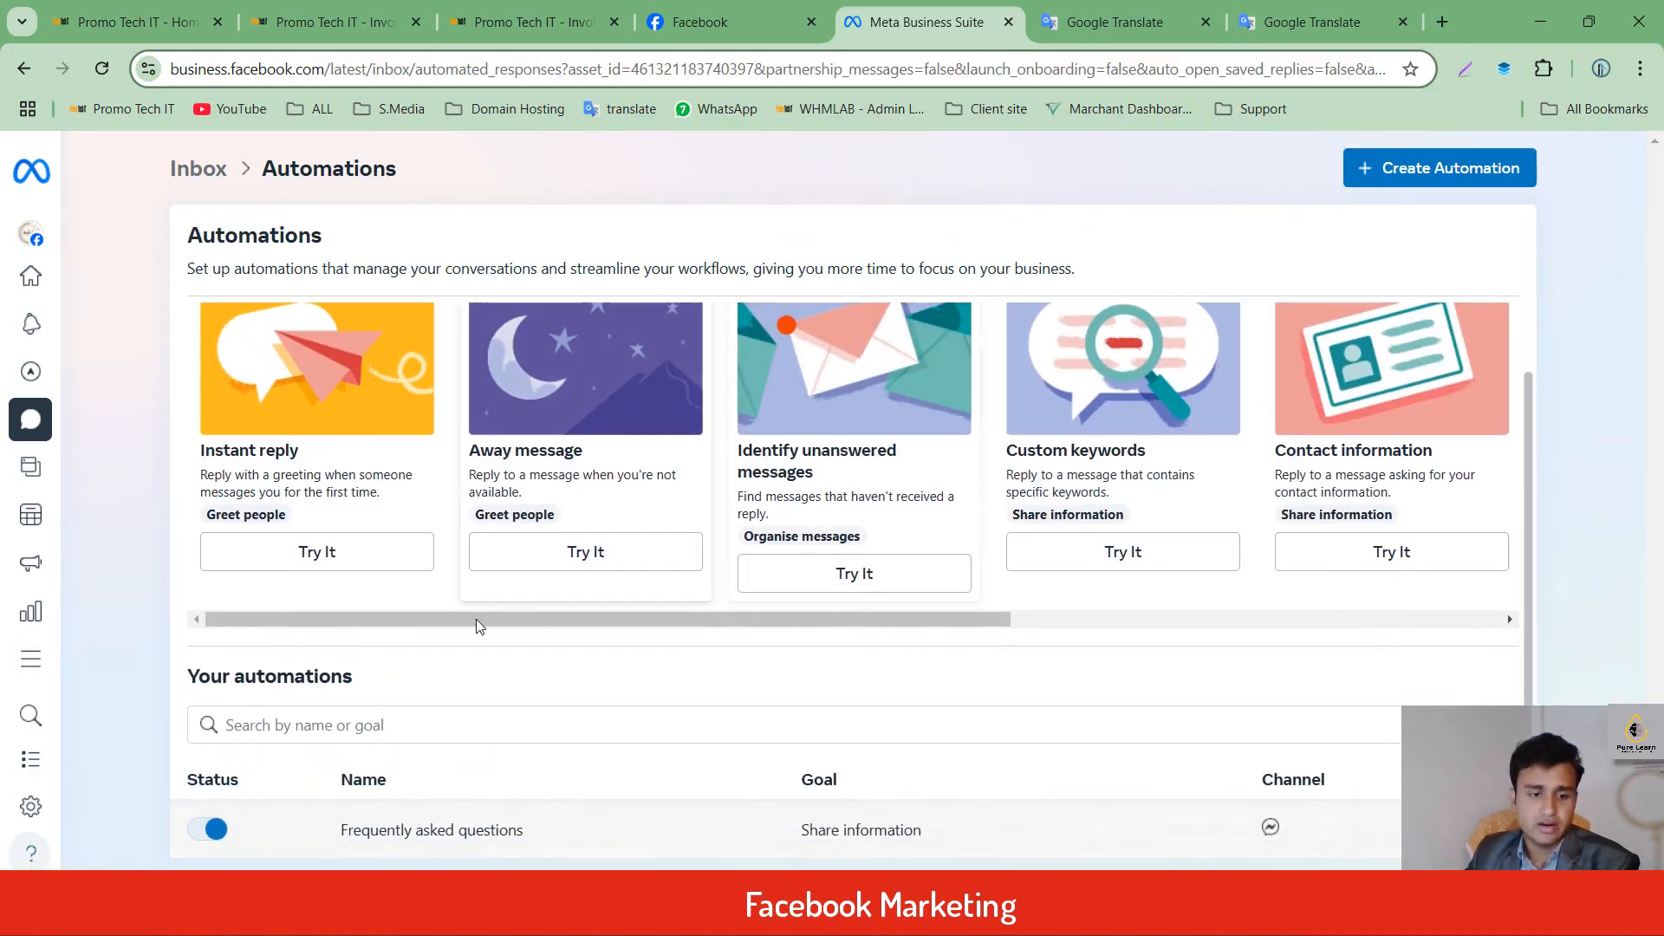
scroll(303, 451, "up", 1)
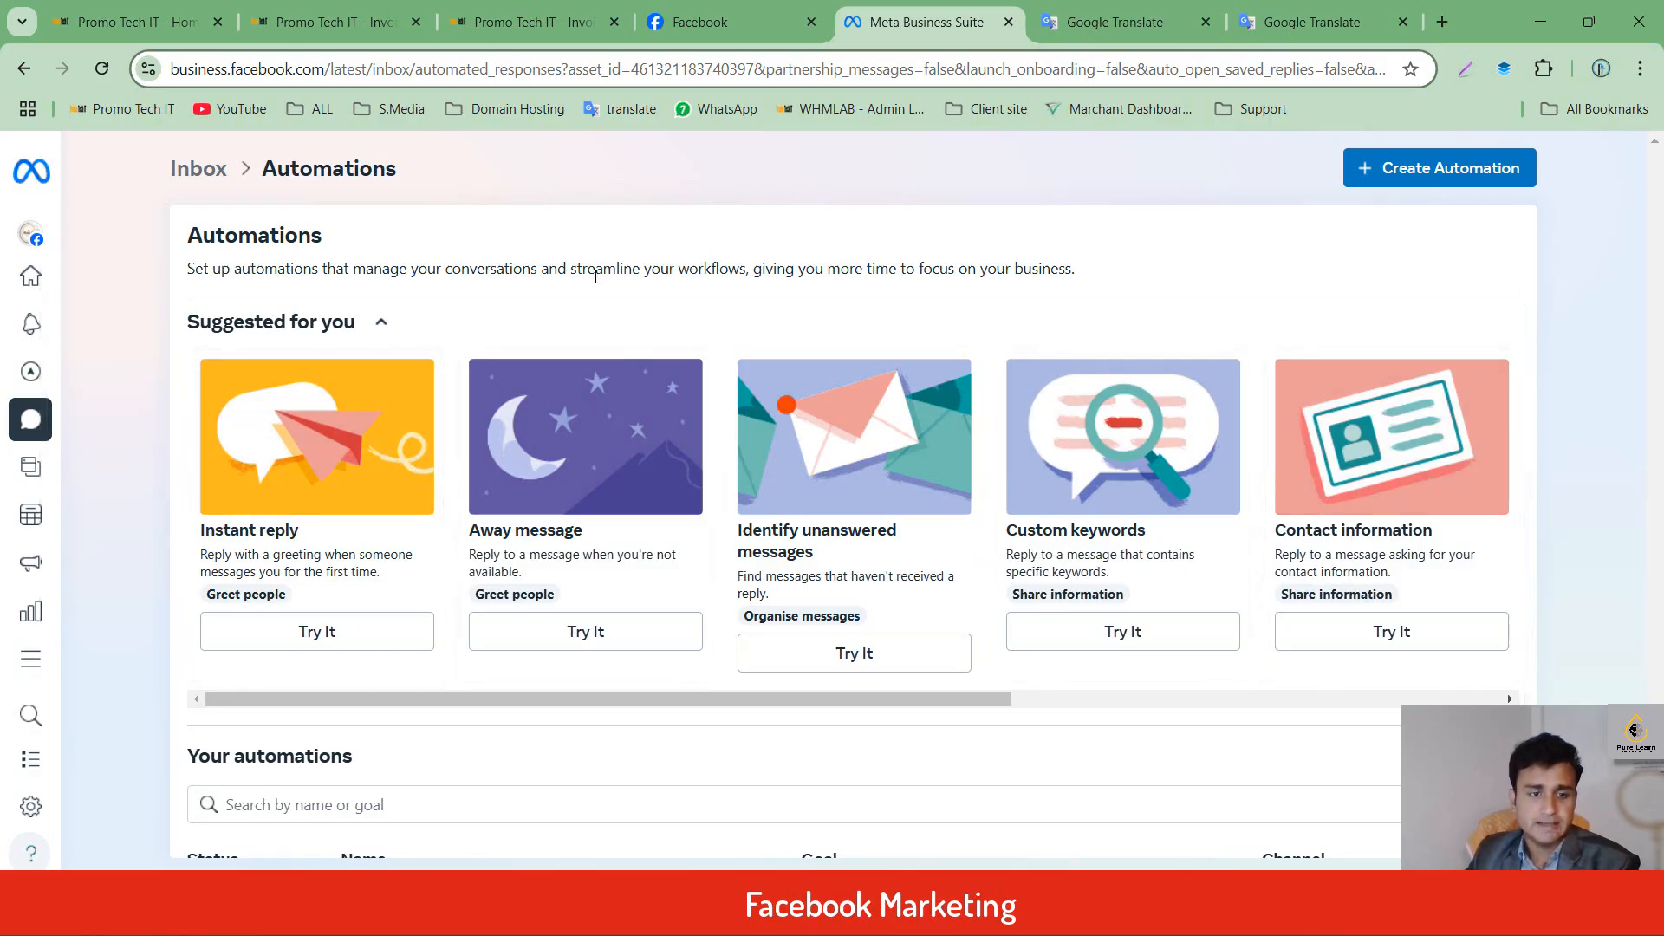
scroll(231, 552, "down", 1)
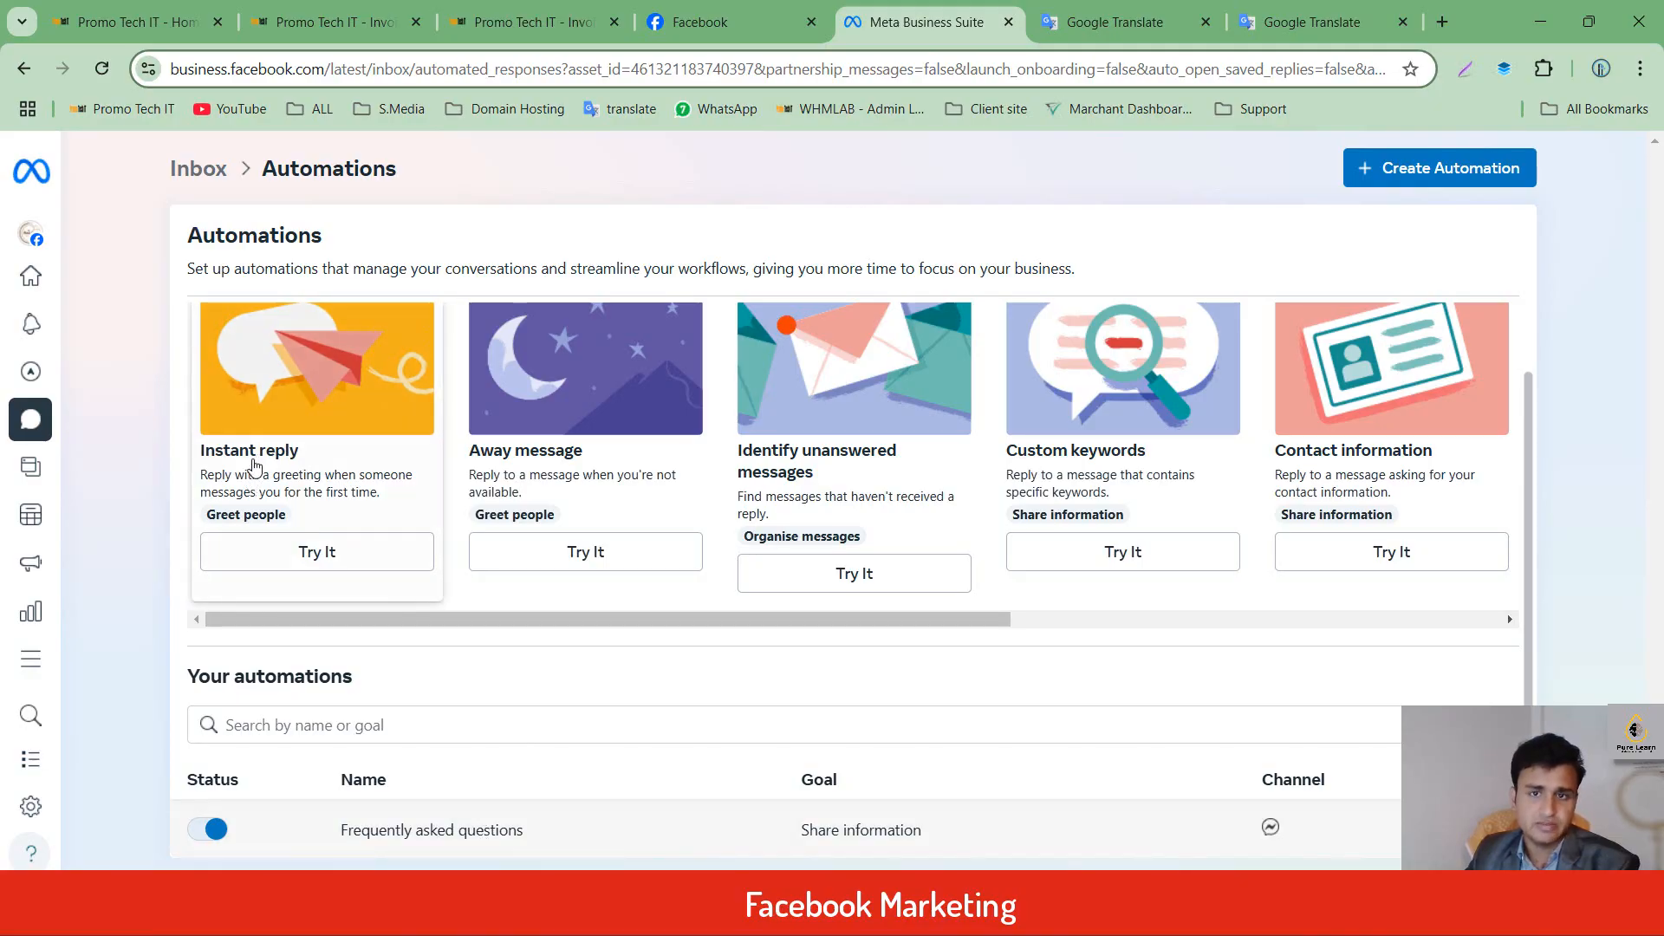
left_click(254, 465)
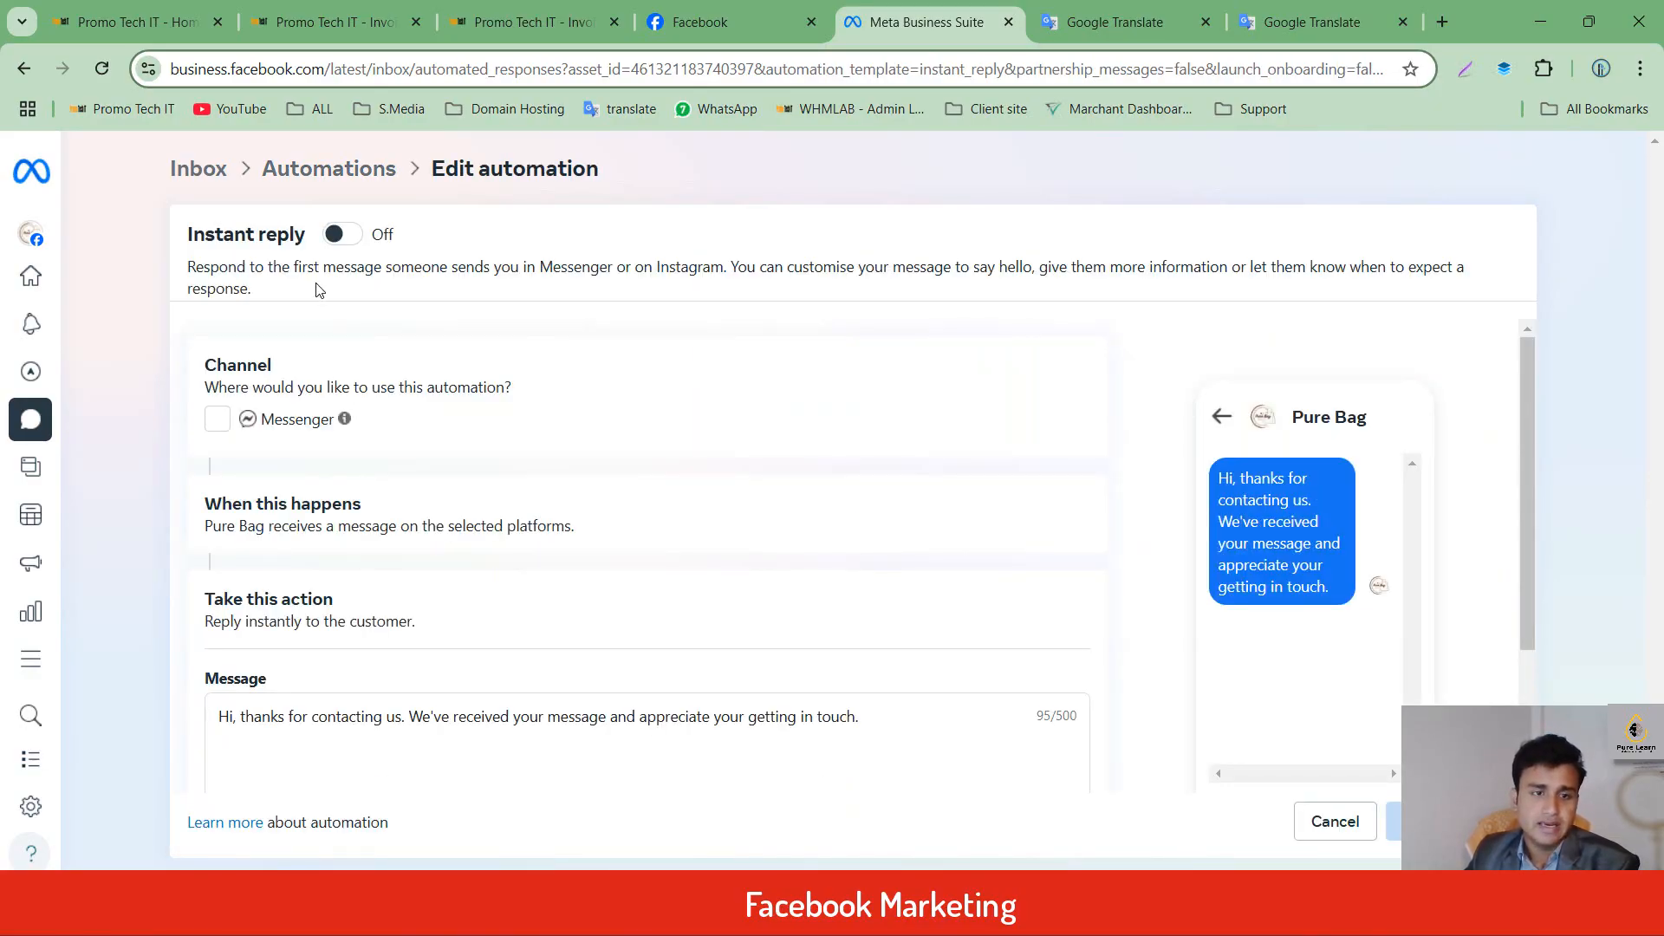
left_click(342, 237)
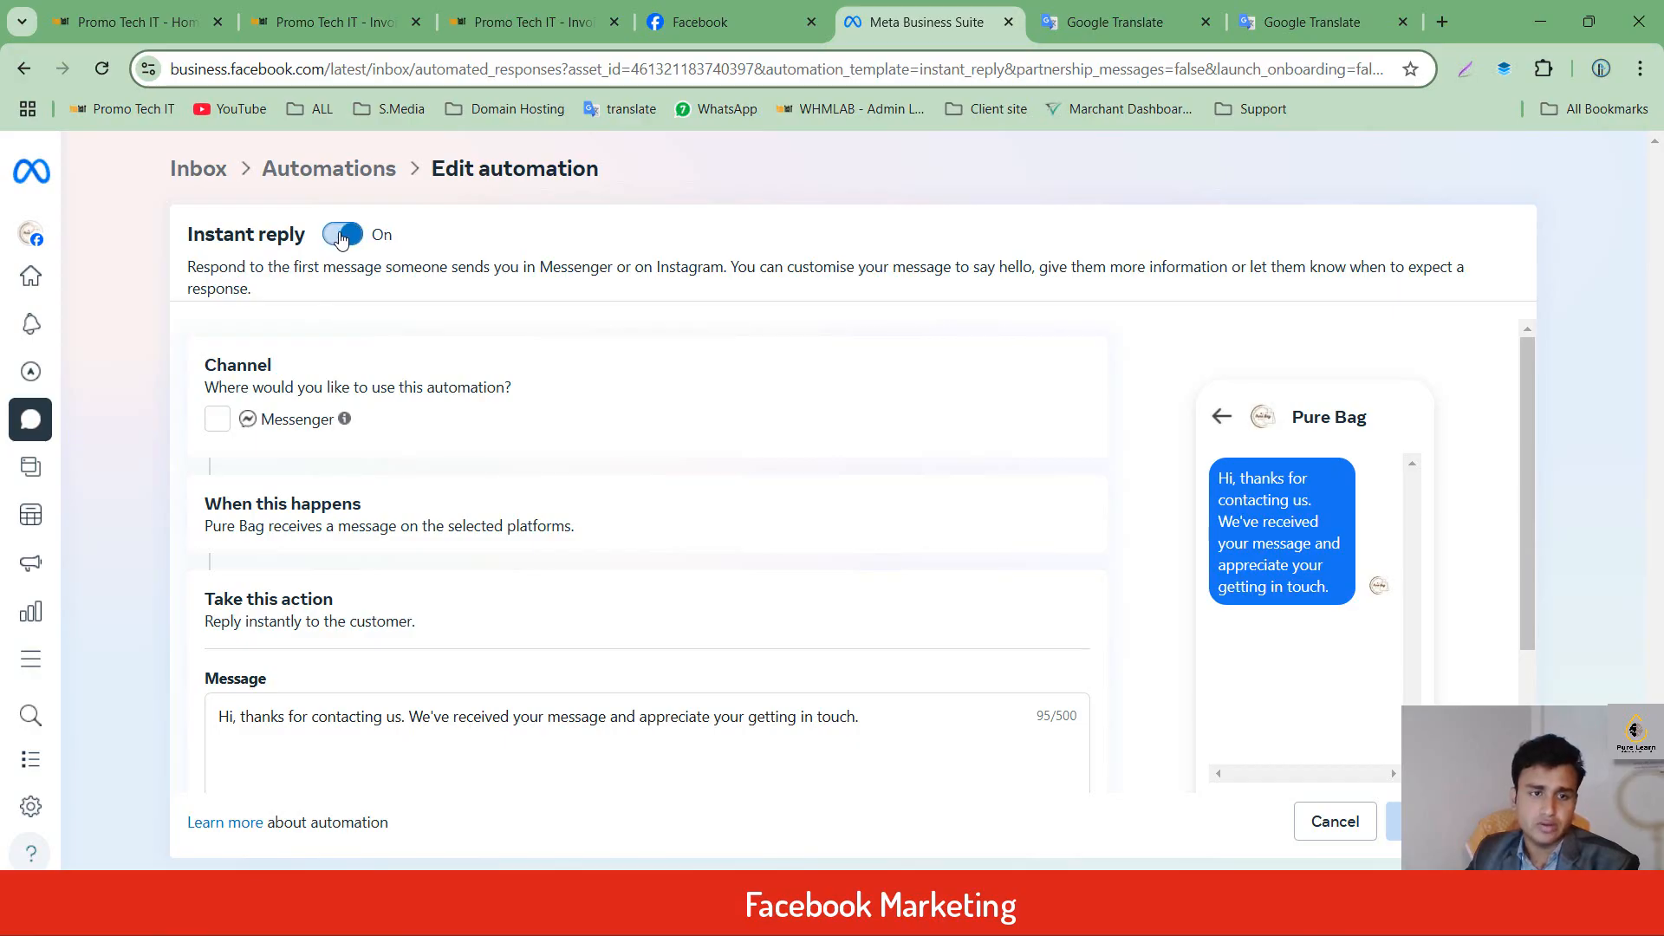
left_click(217, 421)
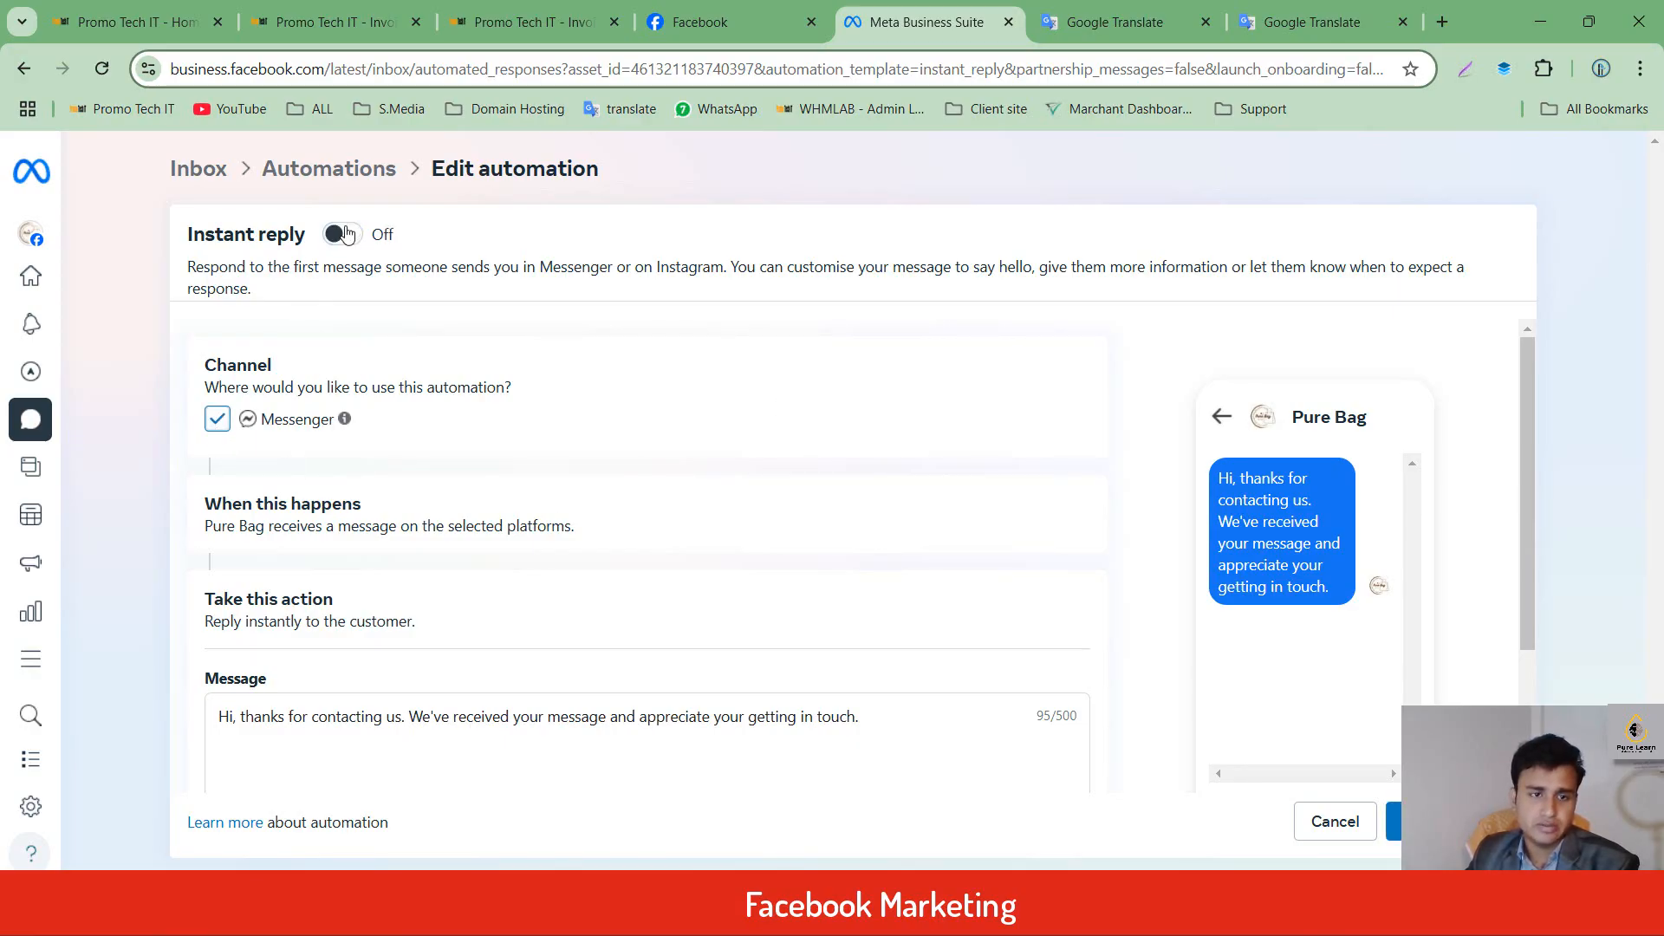
left_click(344, 235)
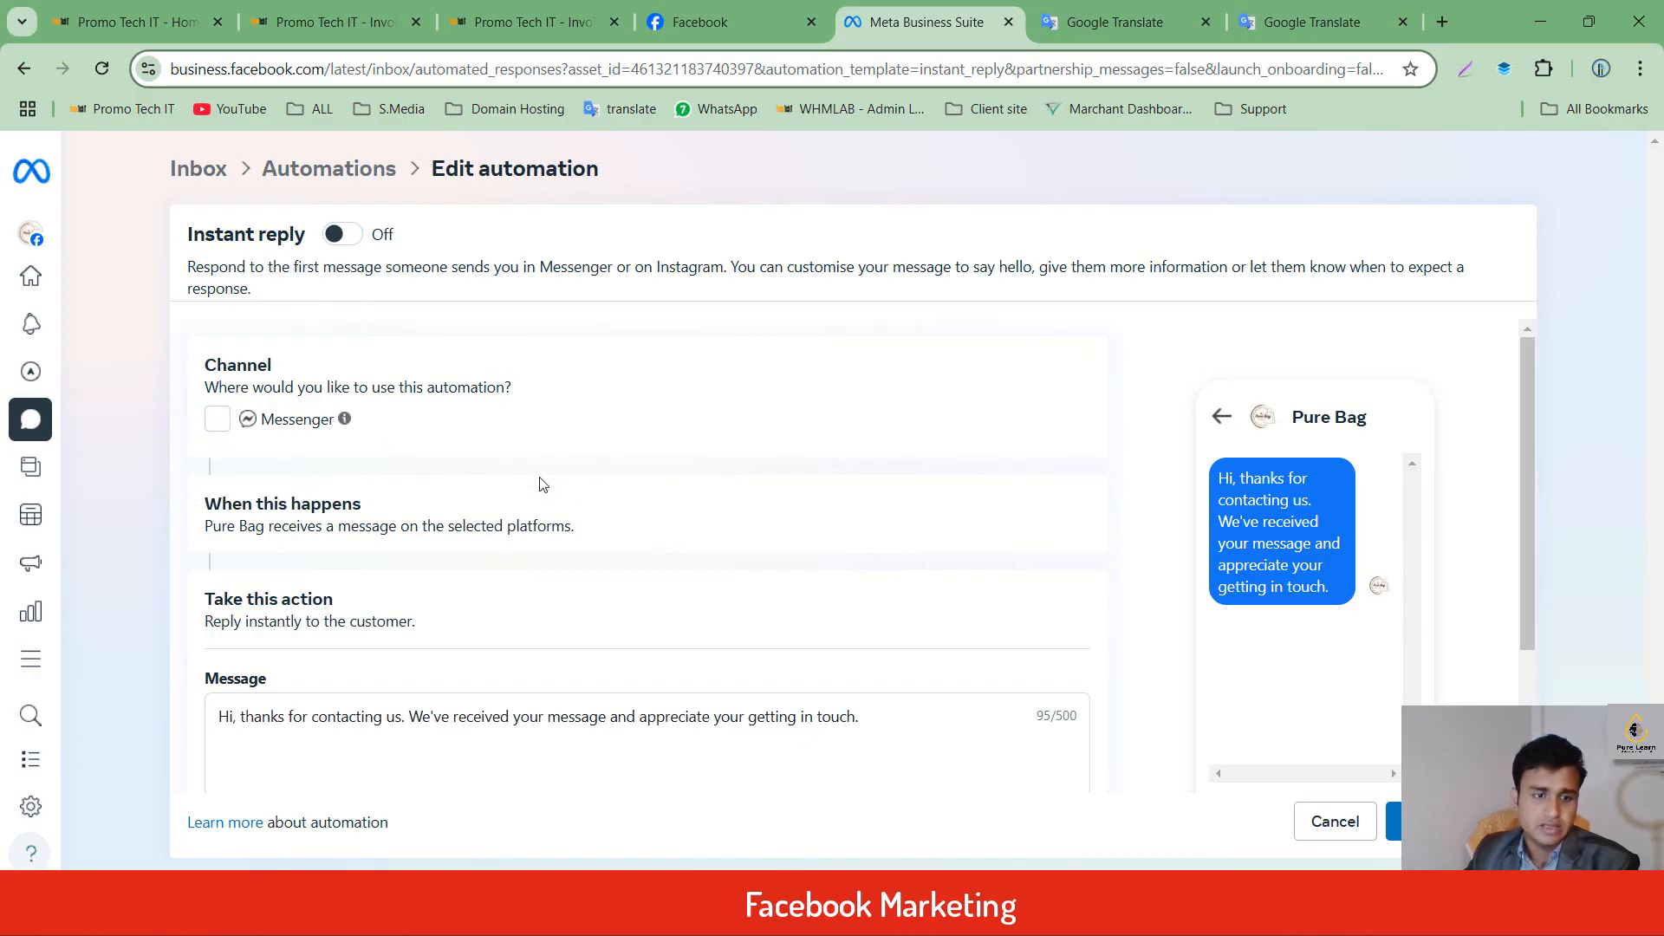
scroll(249, 514, "down", 3)
scroll(316, 535, "up", 3)
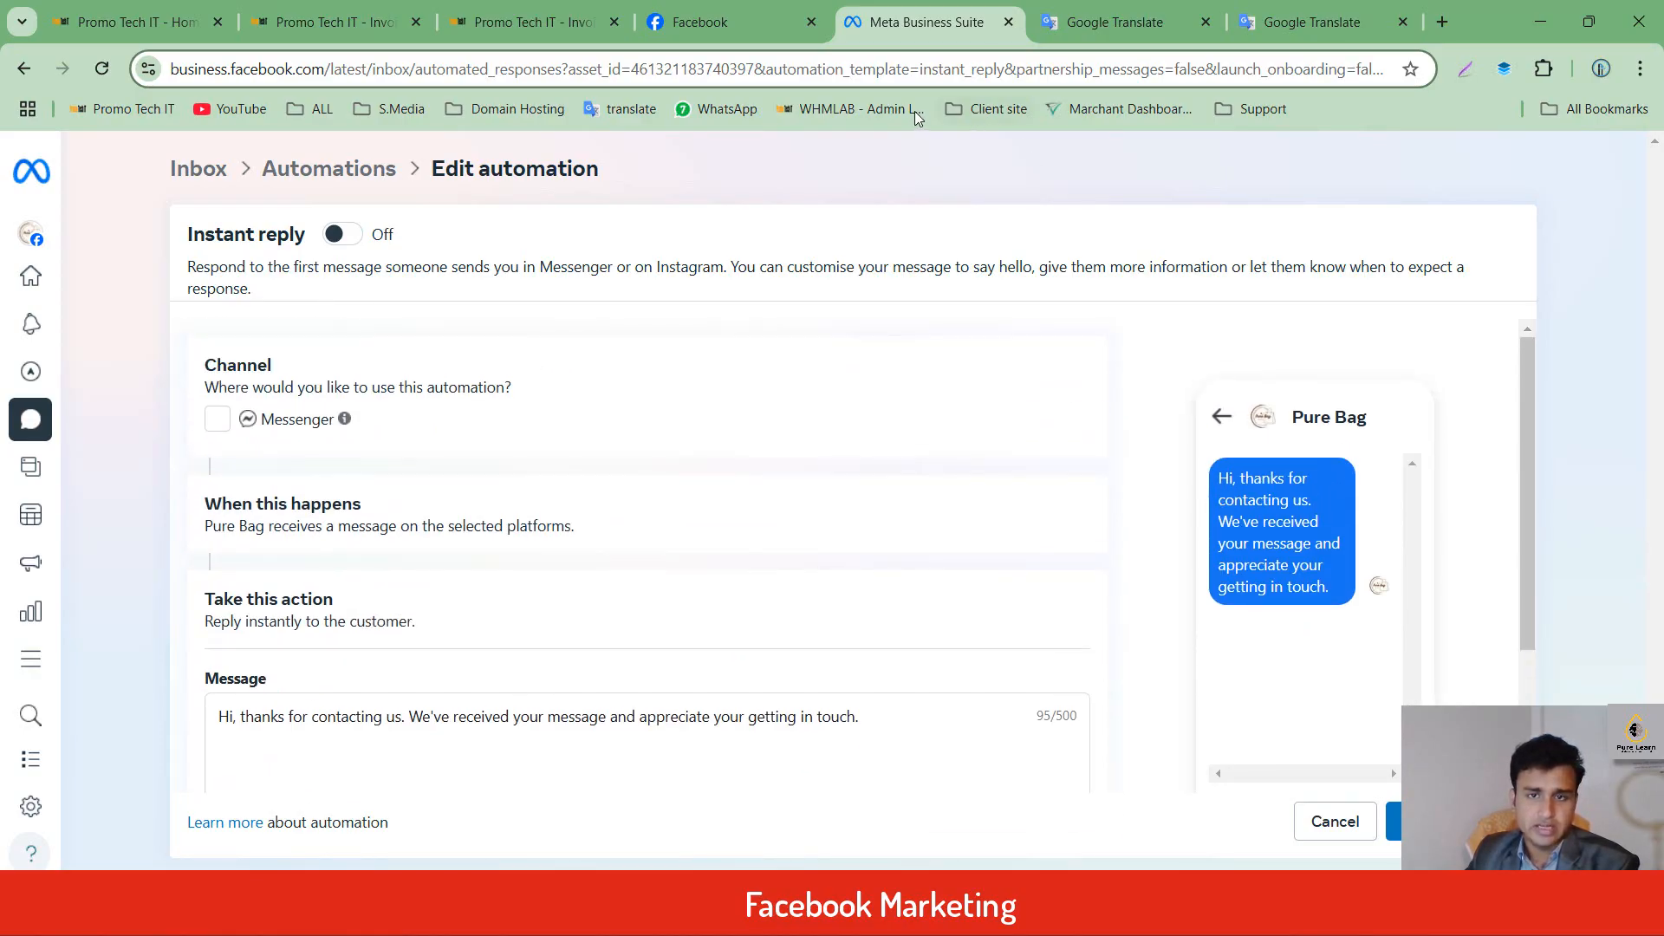
Replace the default instant reply message with the Bengali Pure Bag welcome and product screenshot request copied from Google Translate.
left_click(1143, 18)
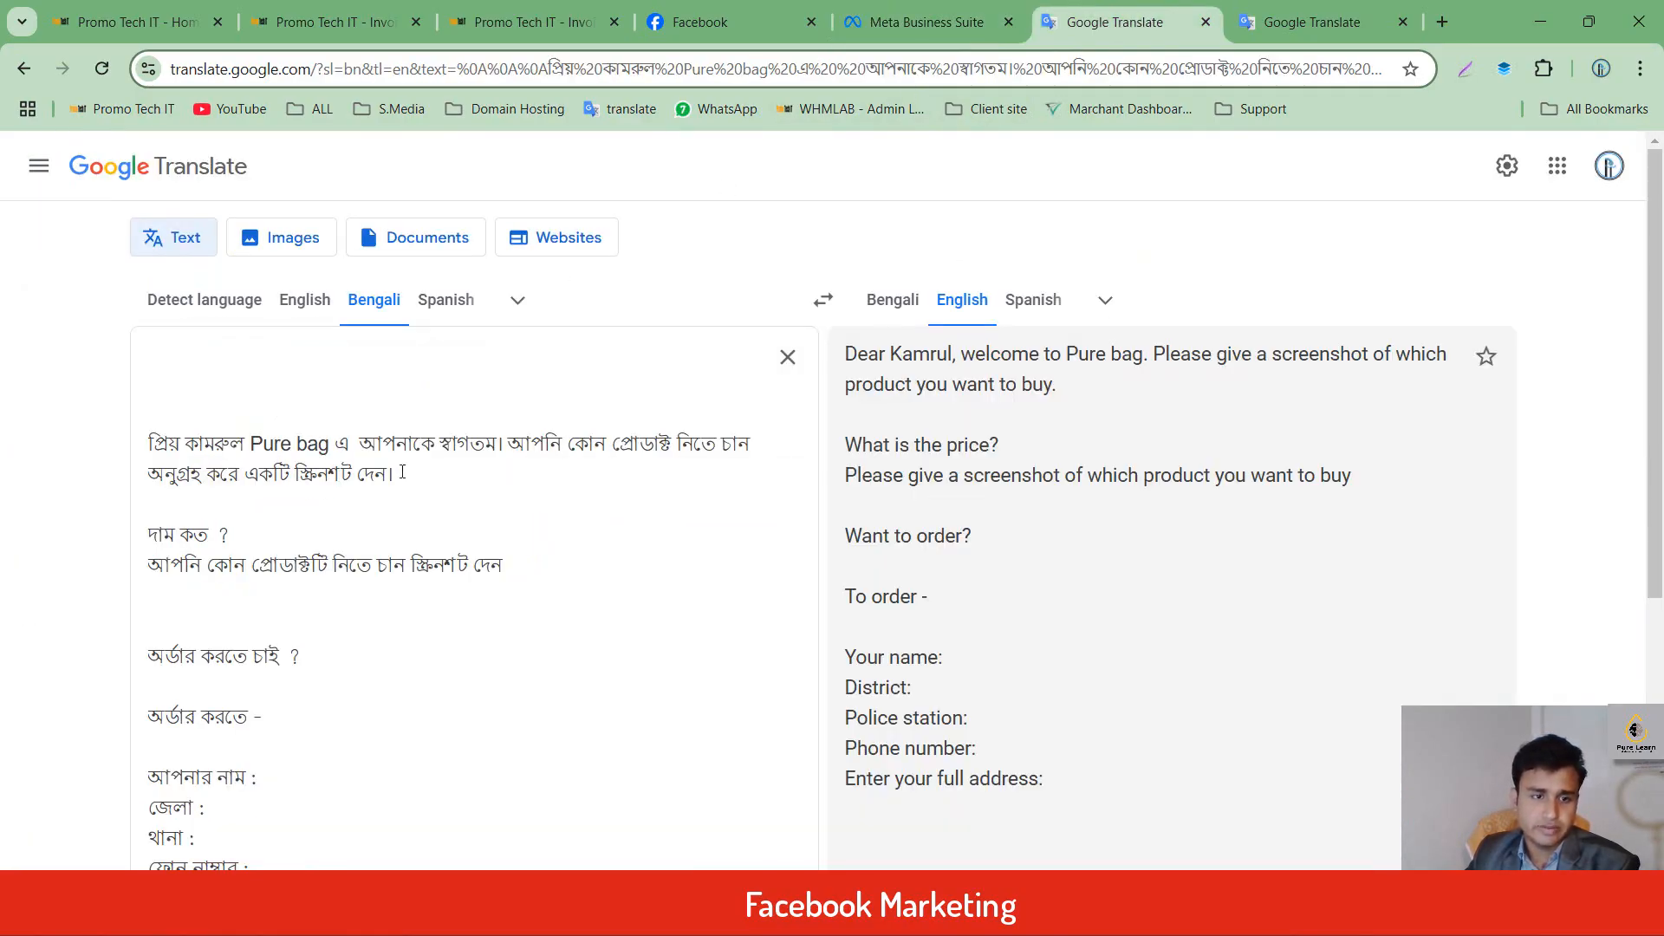
left_click_drag(398, 473, 130, 440)
key("ctrl+c")
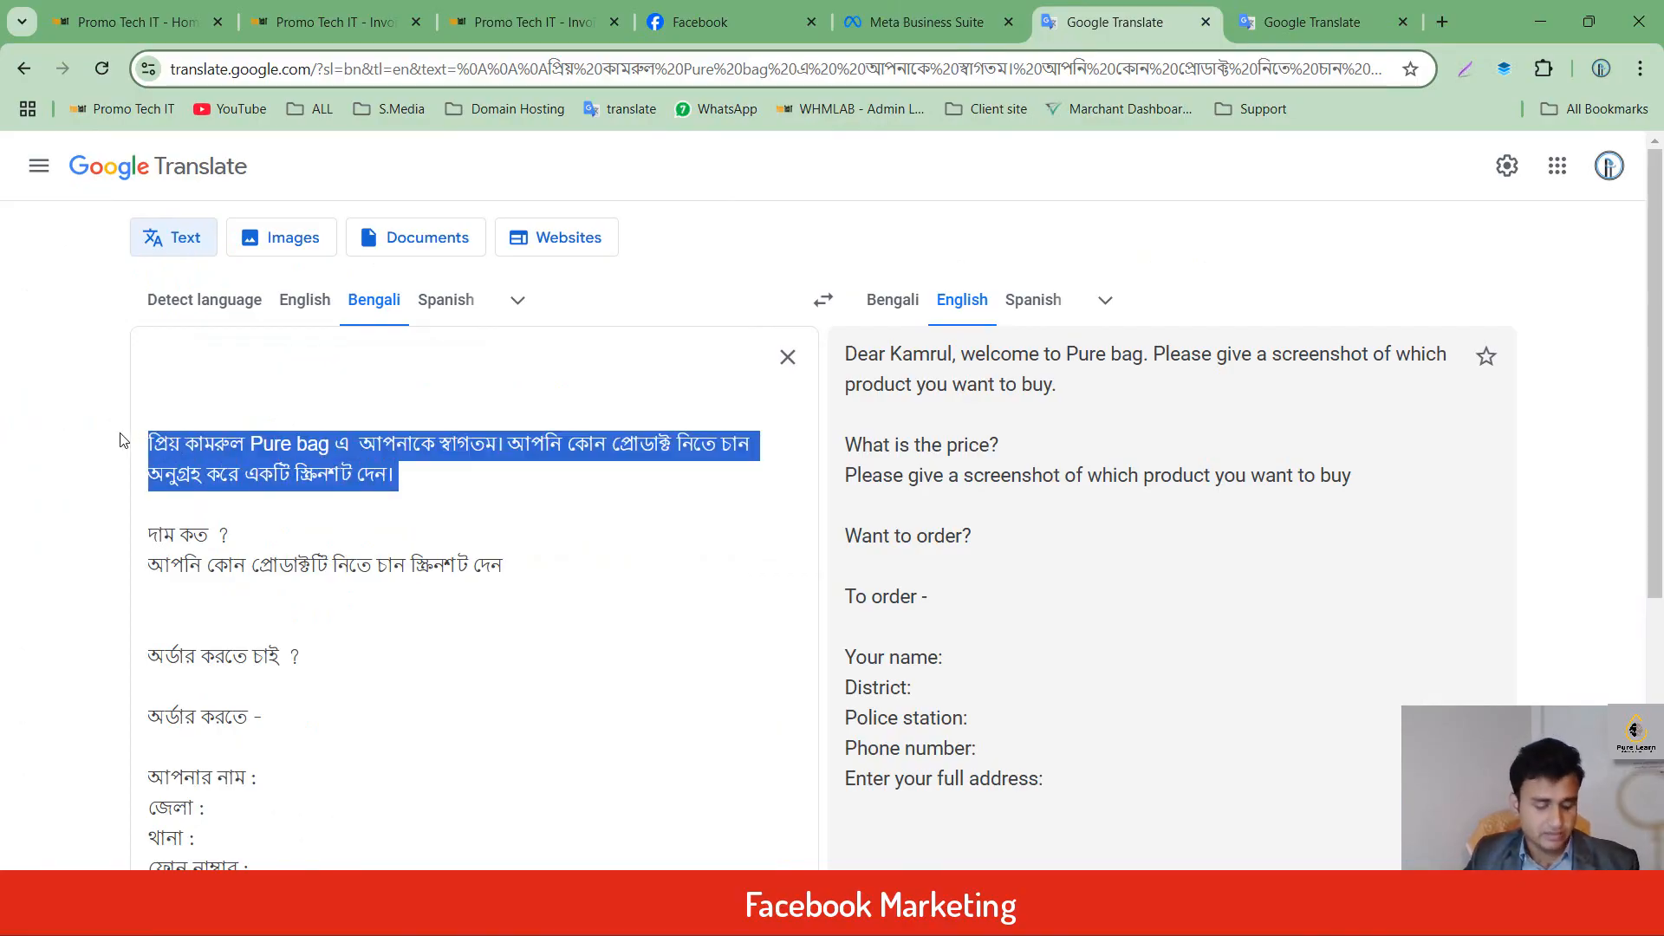
left_click(954, 22)
scroll(317, 559, "down", 3)
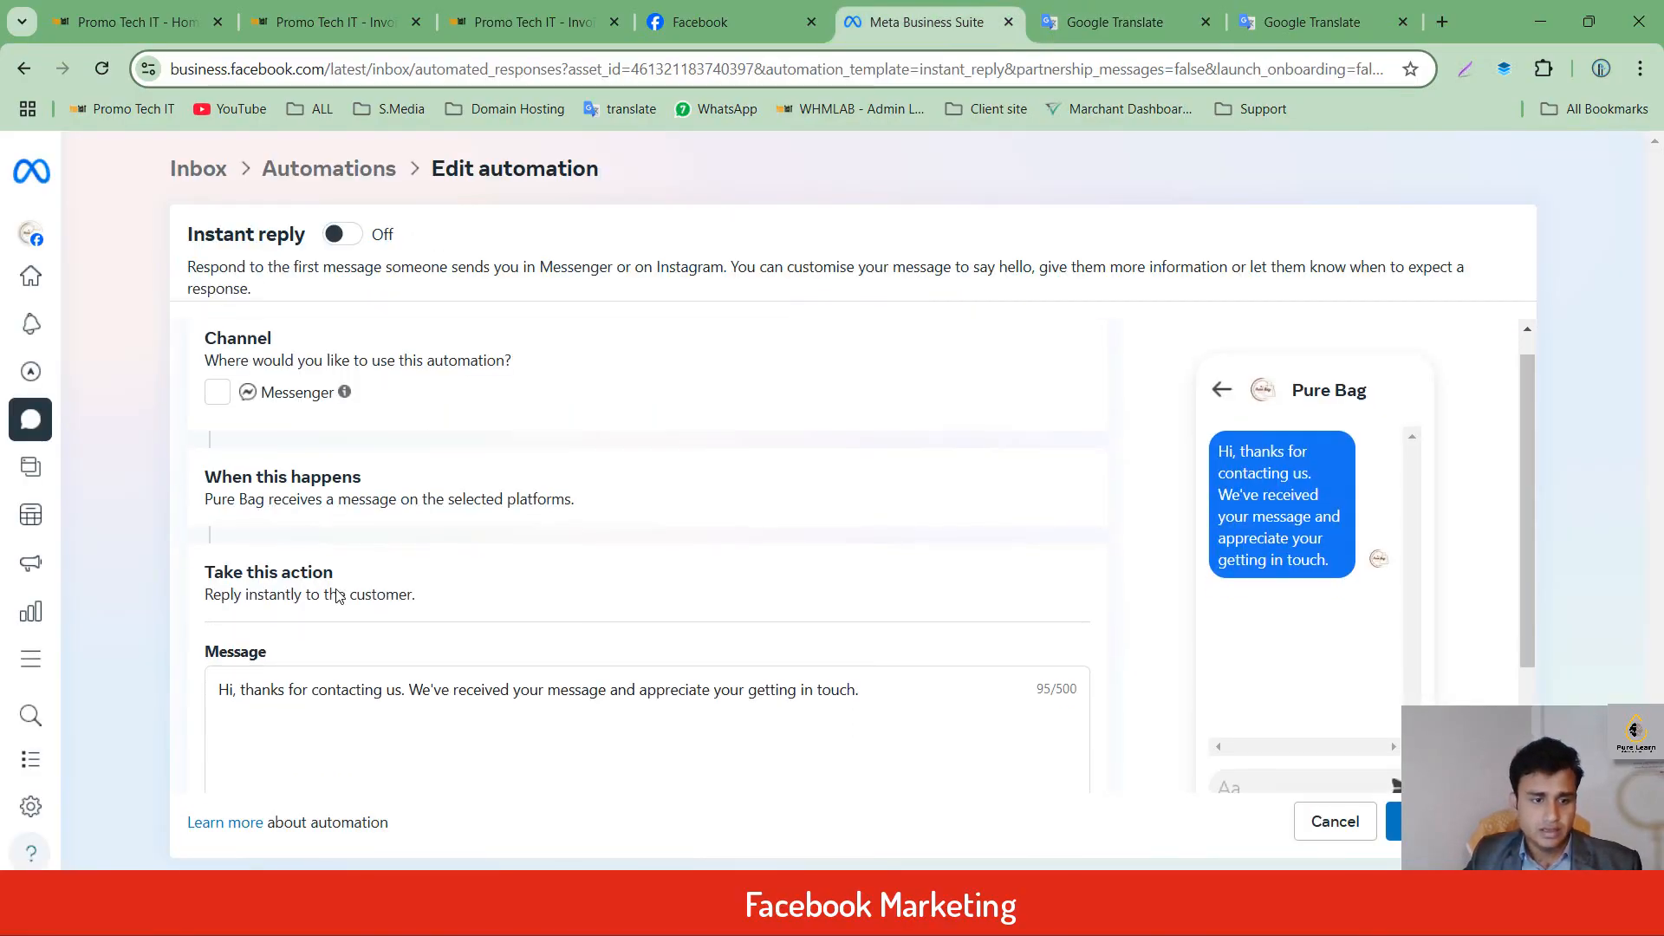
left_click(302, 534)
key("ctrl+a")
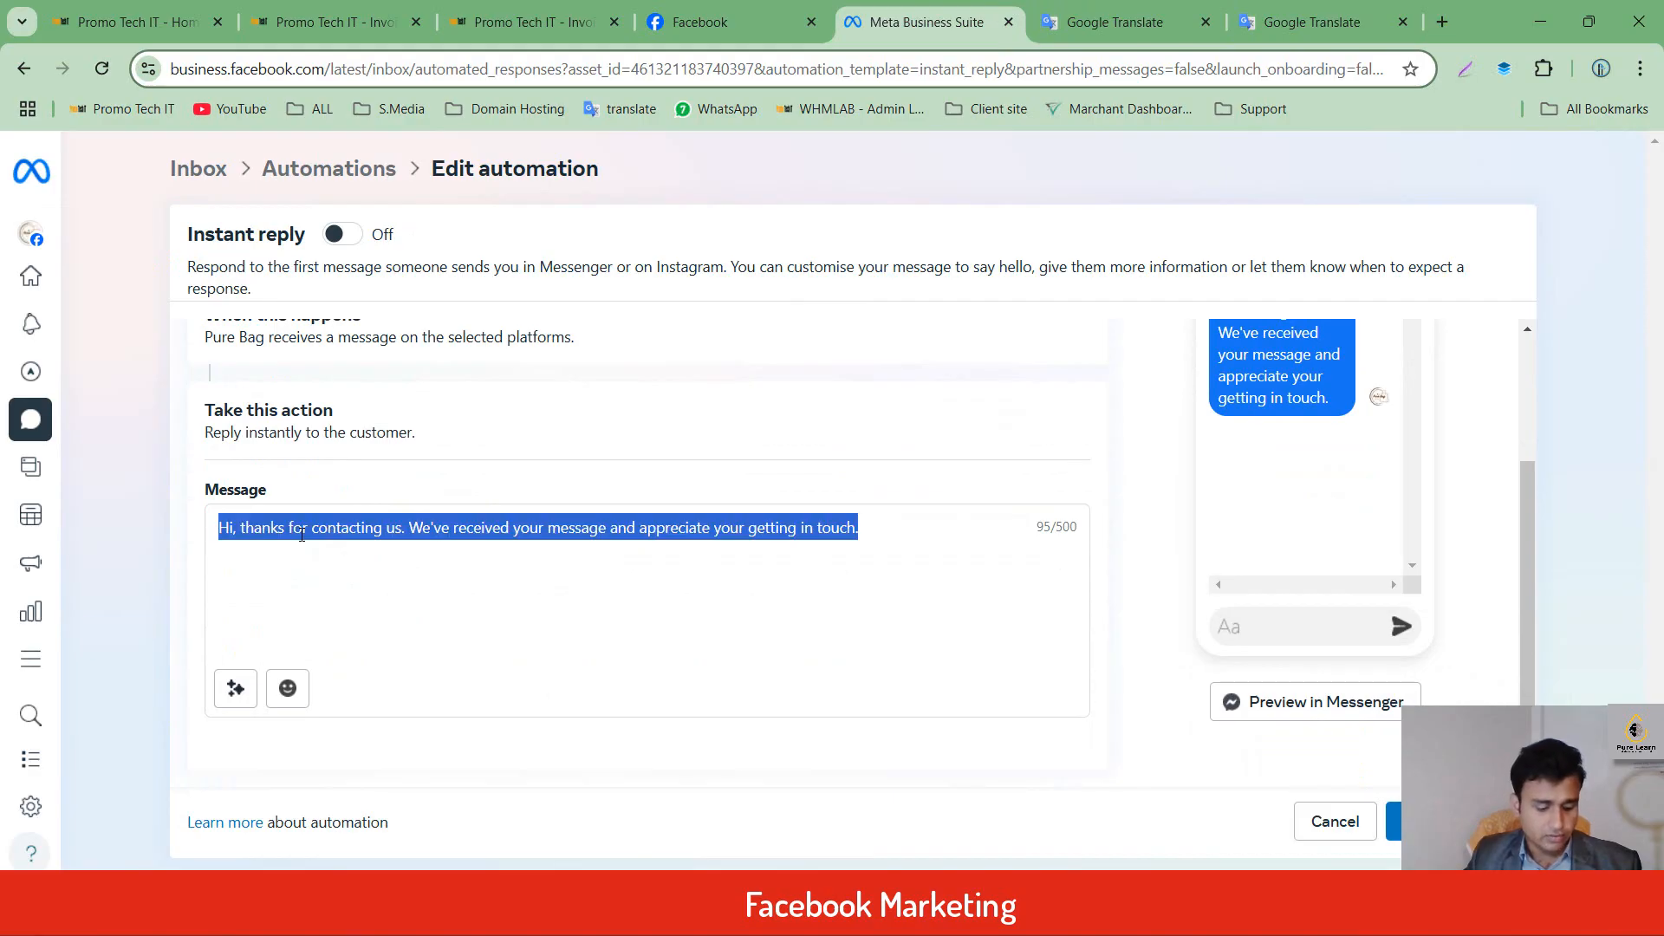
key("ctrl+v")
Replace the fixed name in the greeting with the Full name of recipient field, followed by a blank line before the welcome text.
double_click(271, 534)
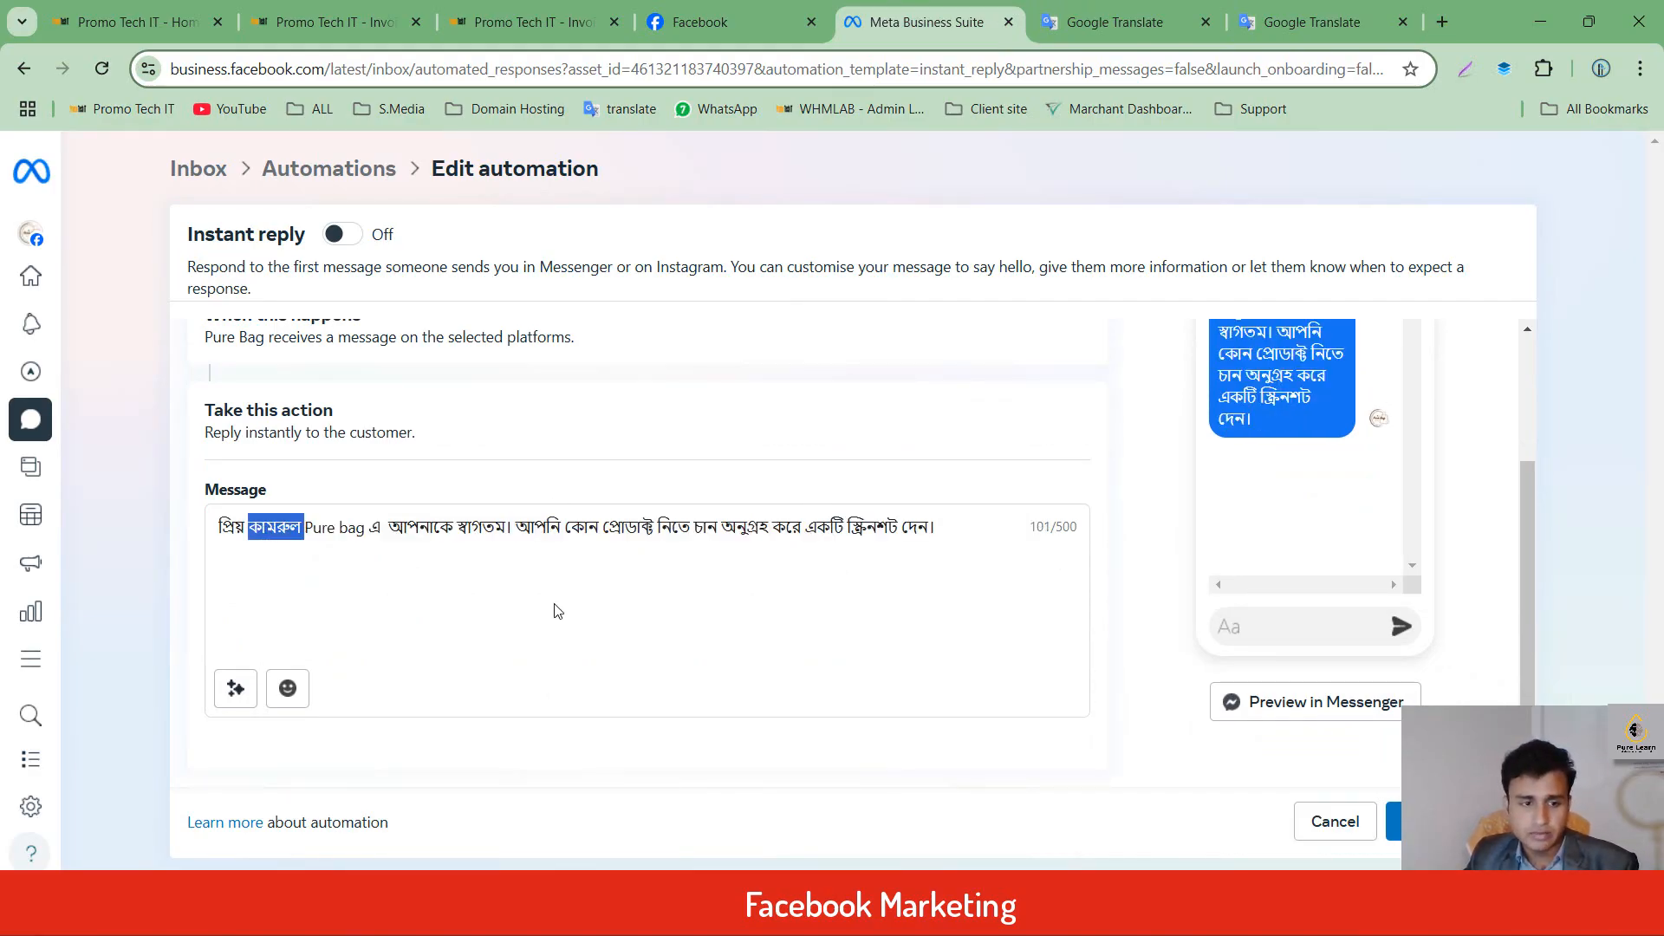
key("BackSpace")
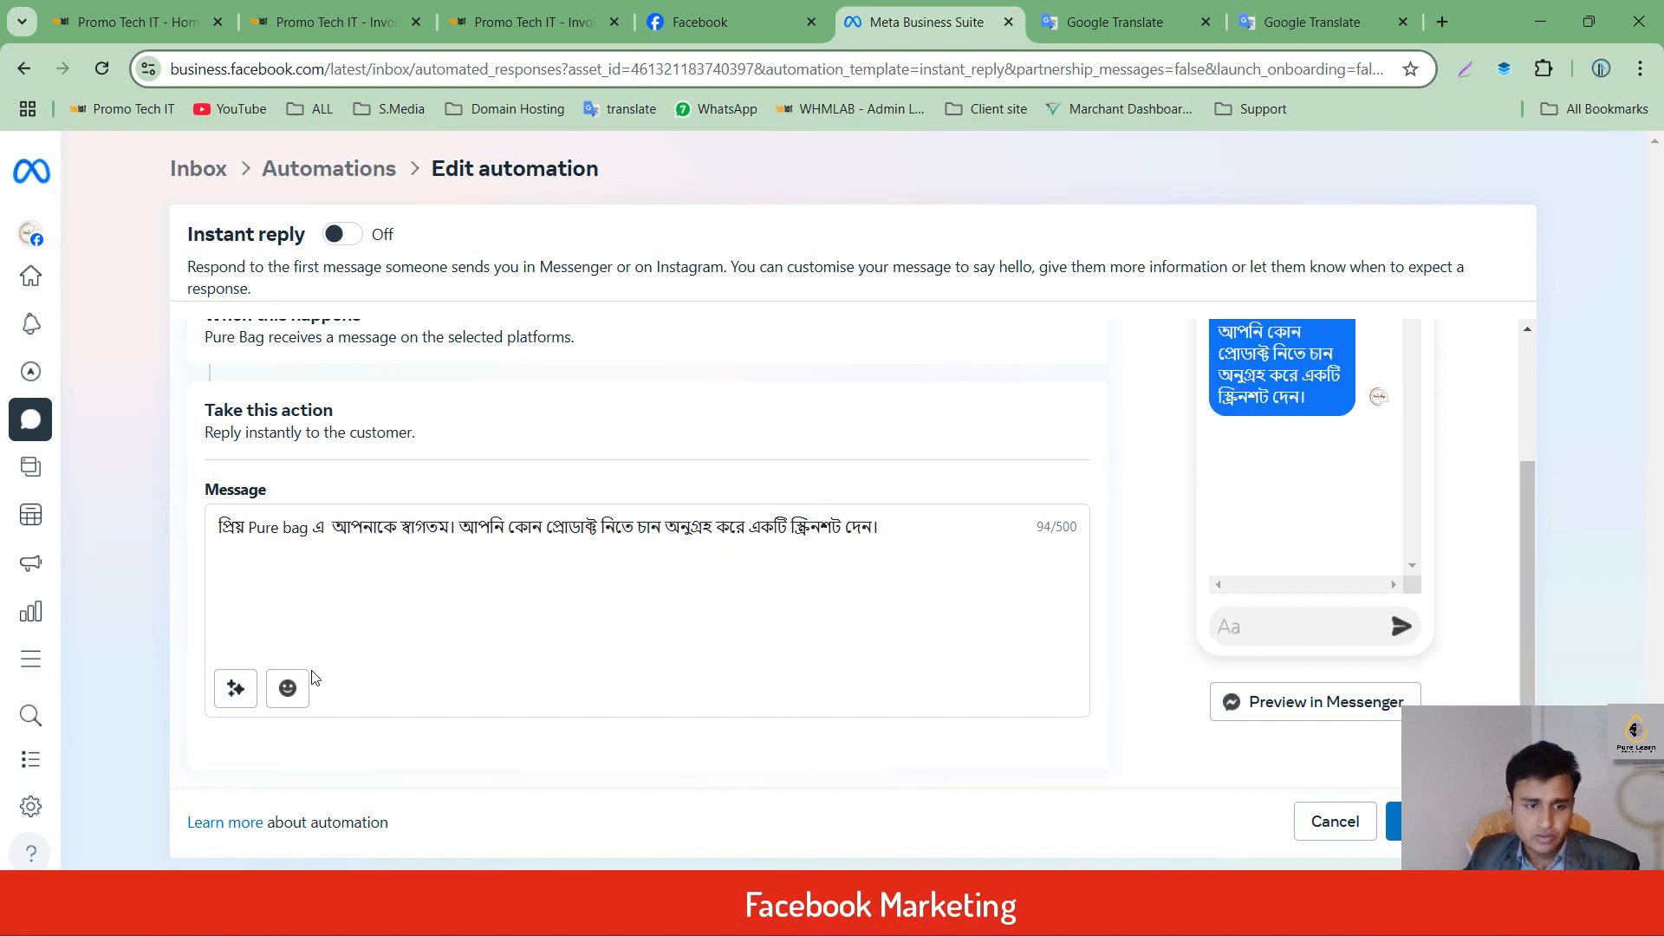
left_click(286, 689)
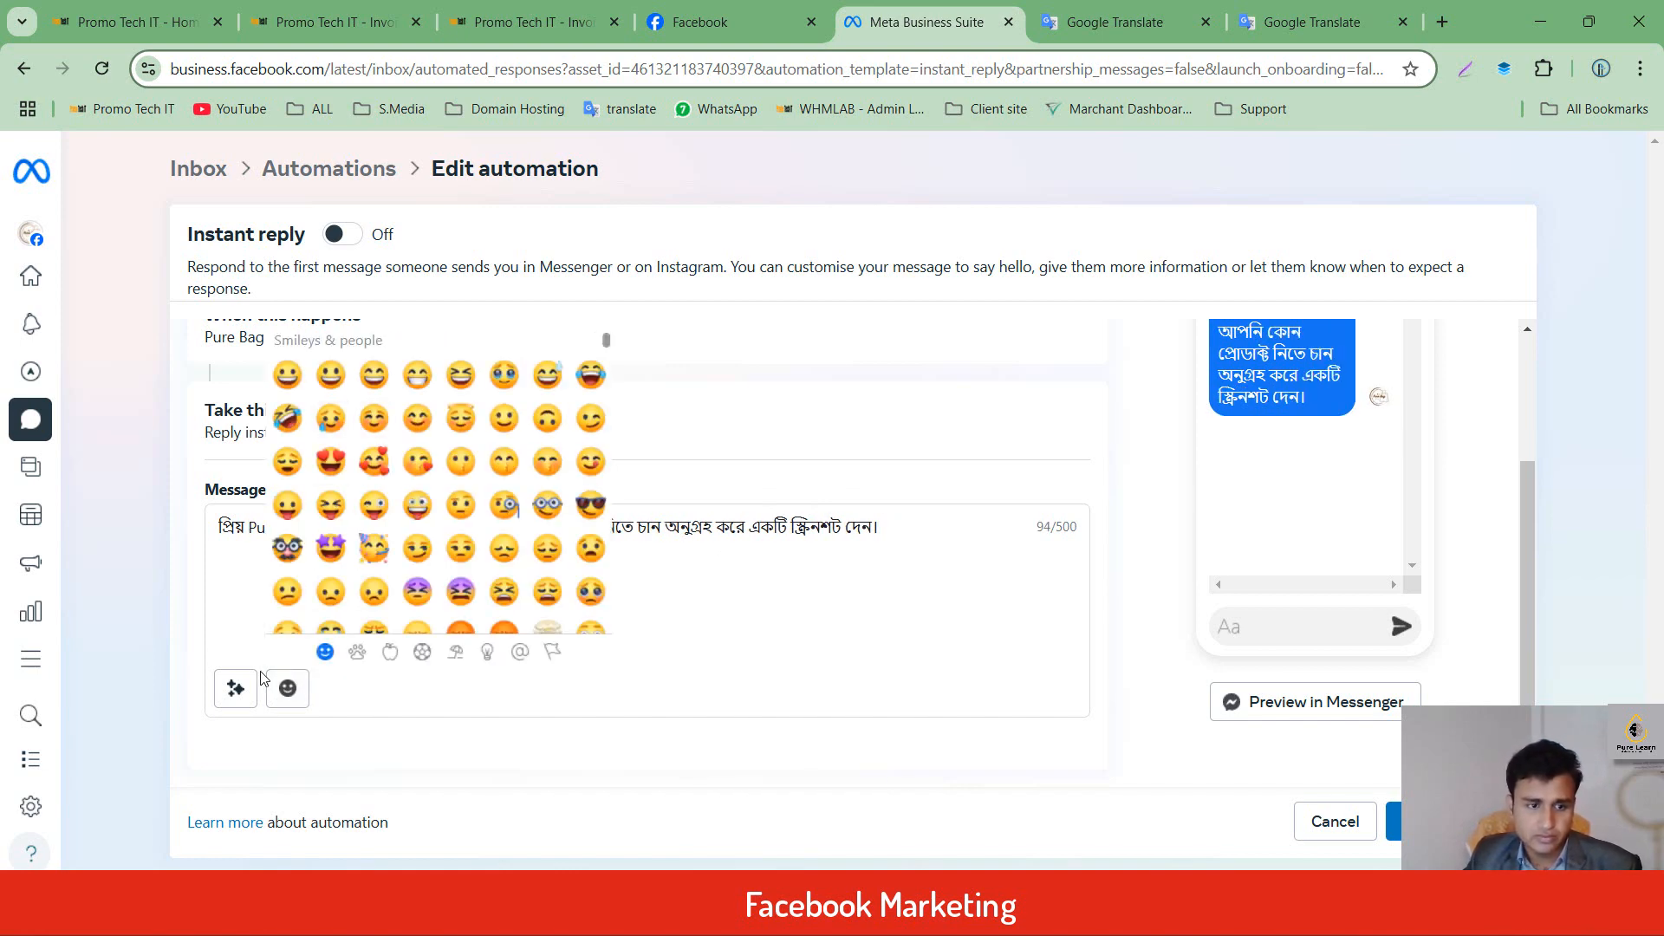
left_click(236, 691)
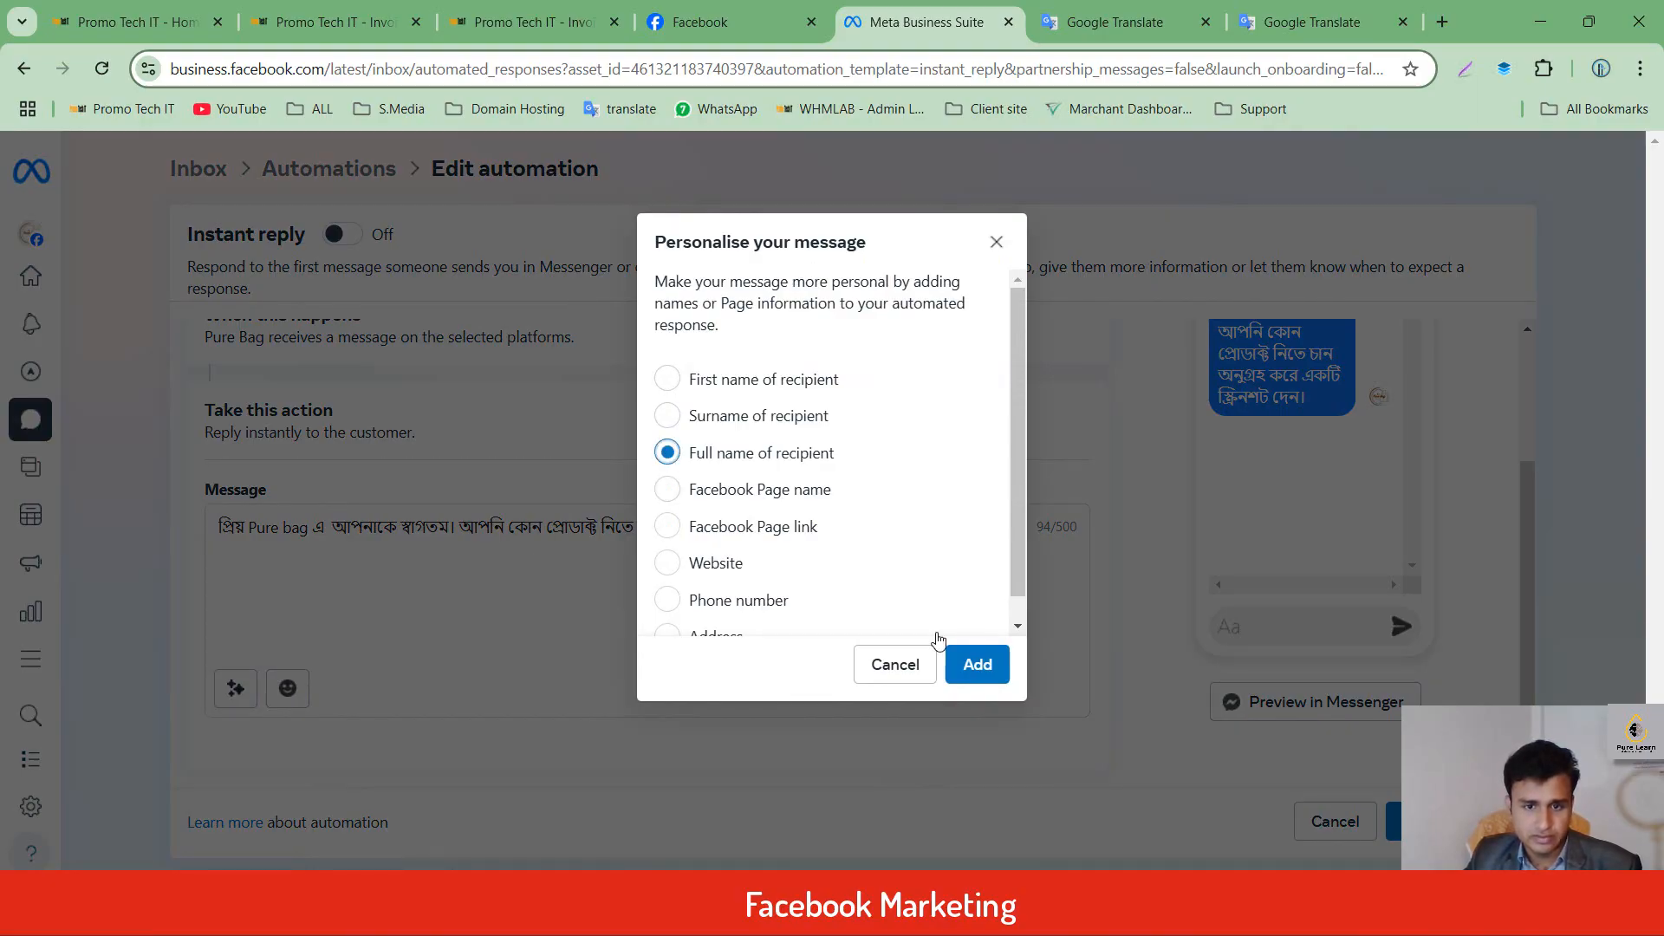
left_click(974, 662)
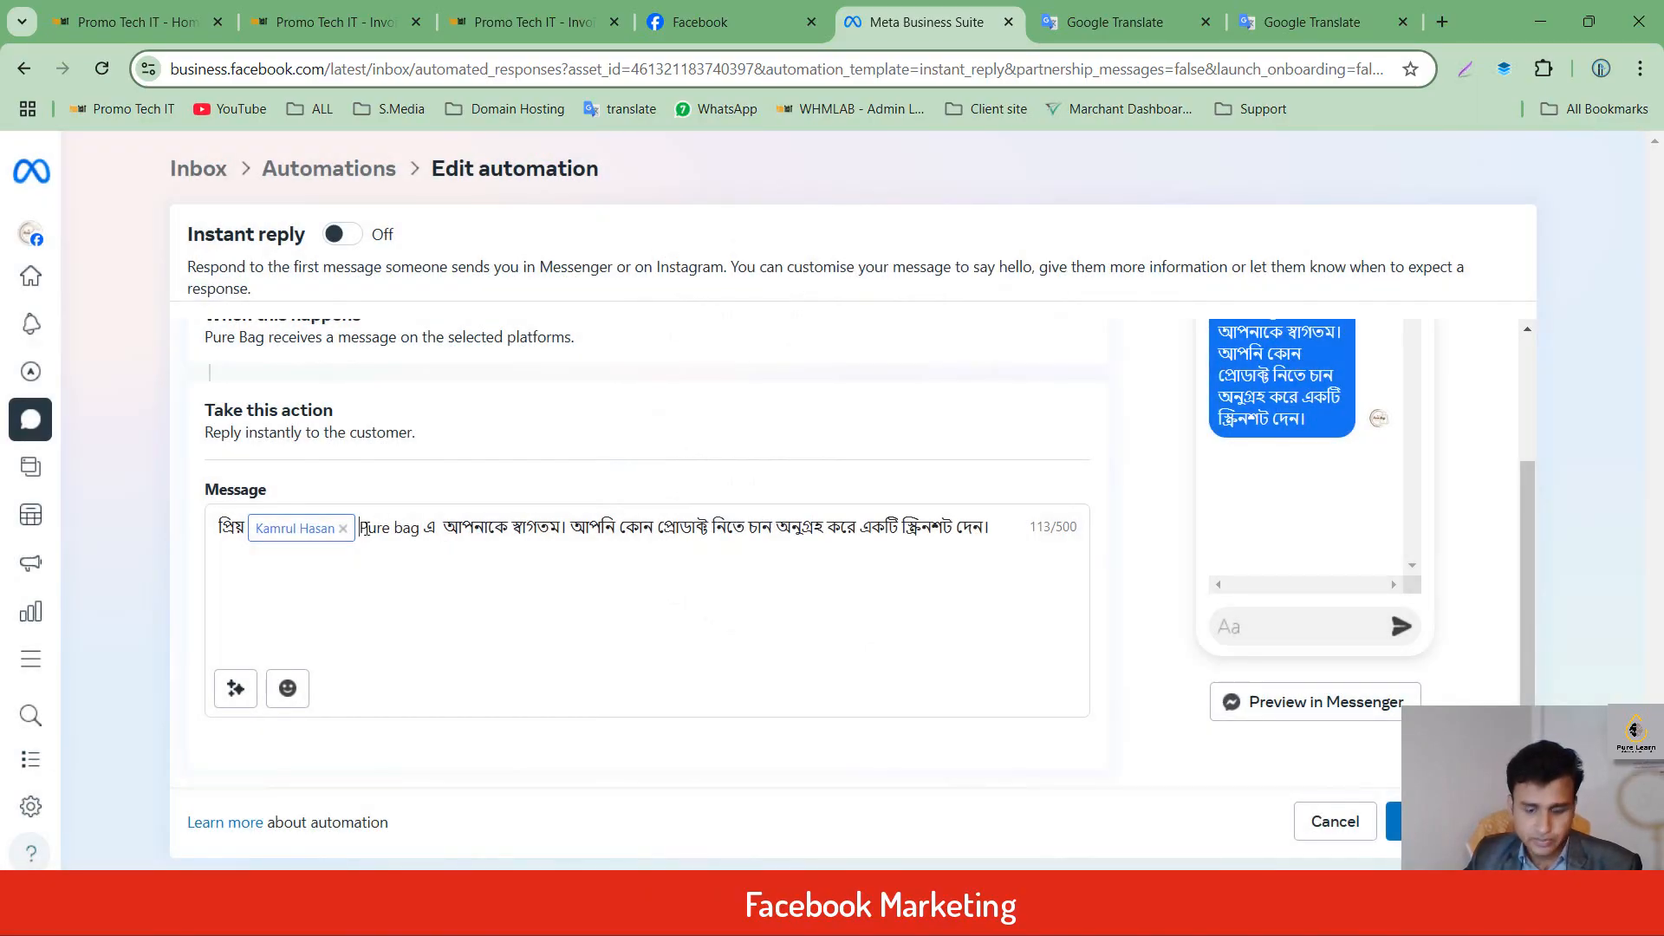
key("Return")
key("Return")
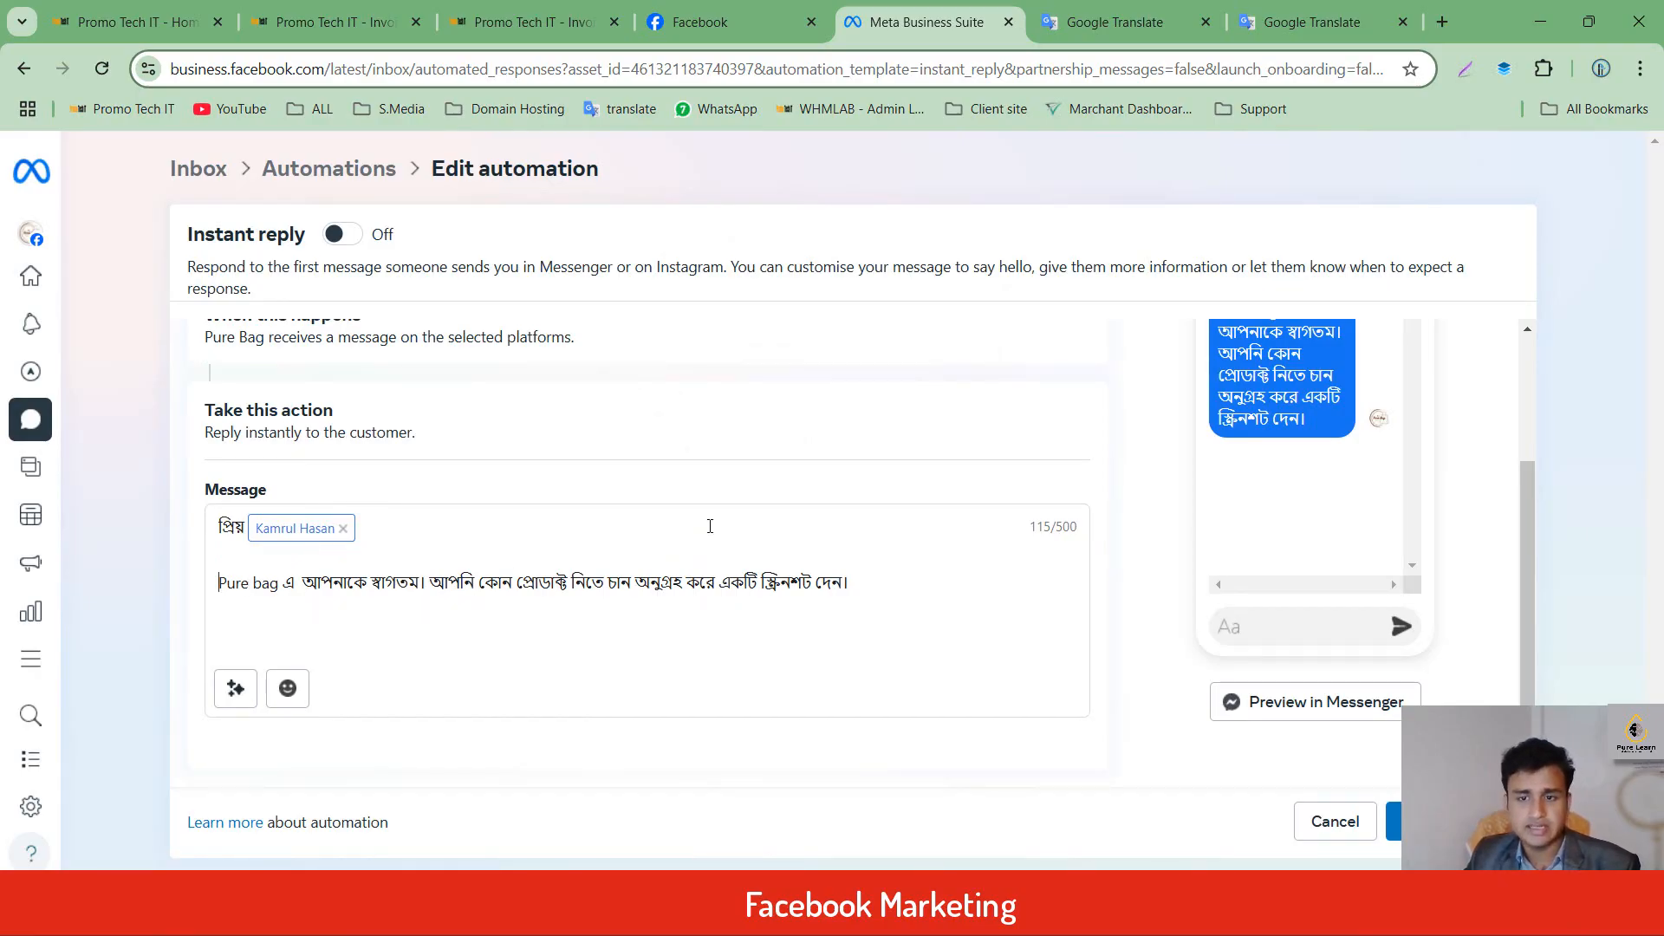
Enable Messenger as the channel and turn the Instant reply automation on.
scroll(390, 520, "up", 3)
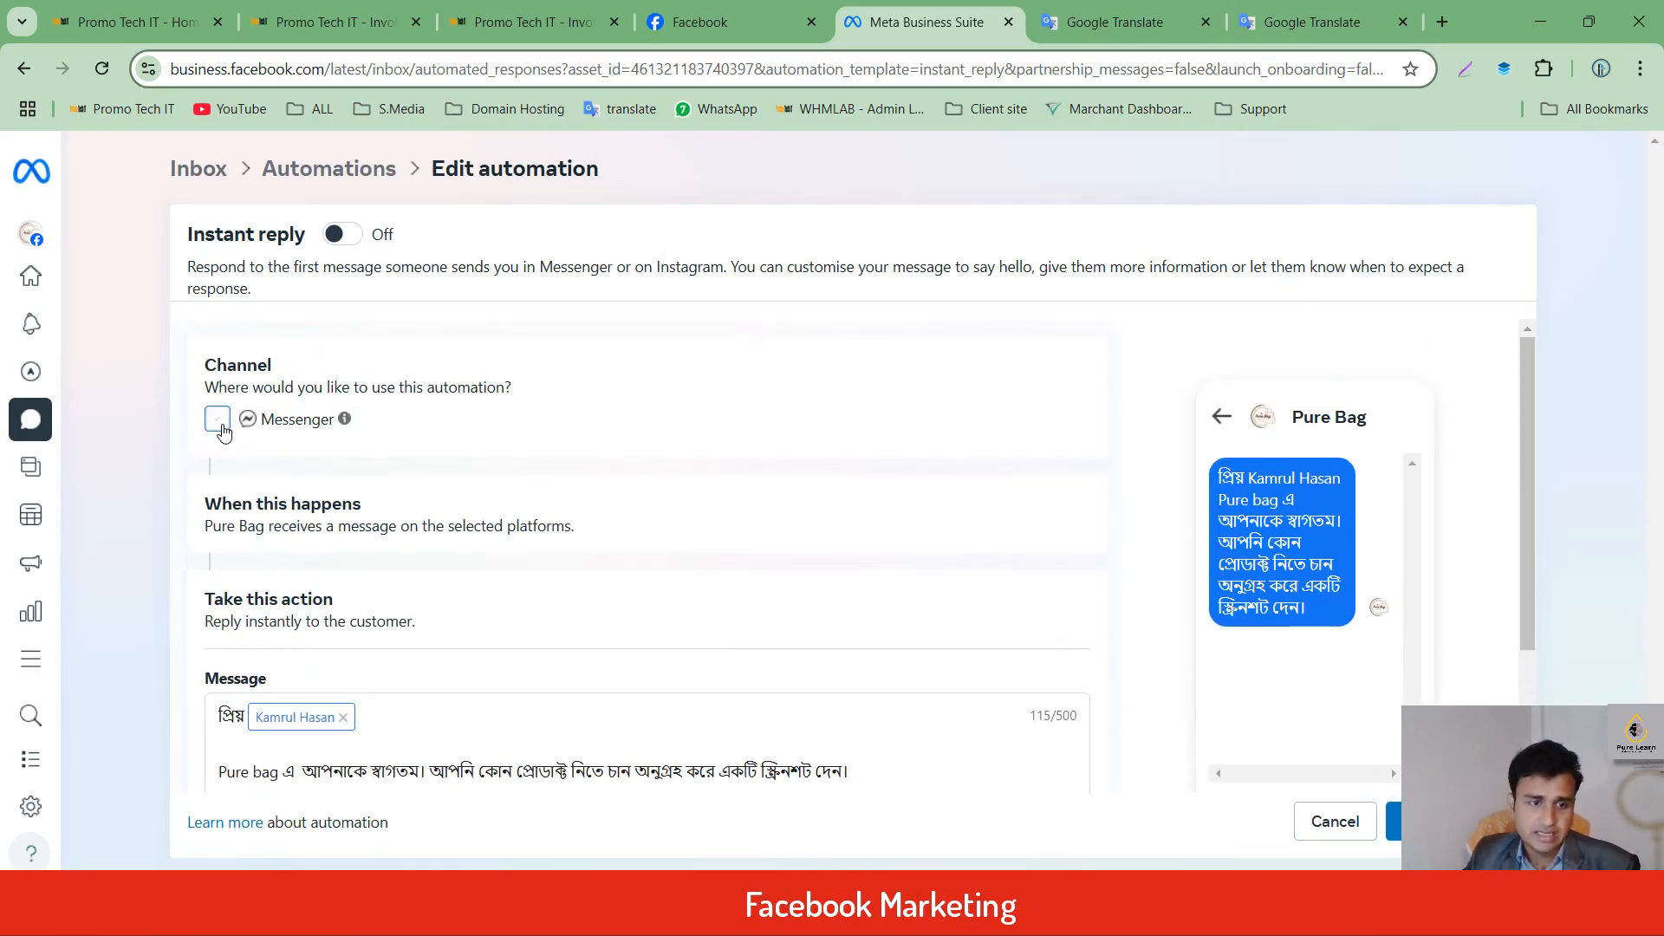
left_click(336, 239)
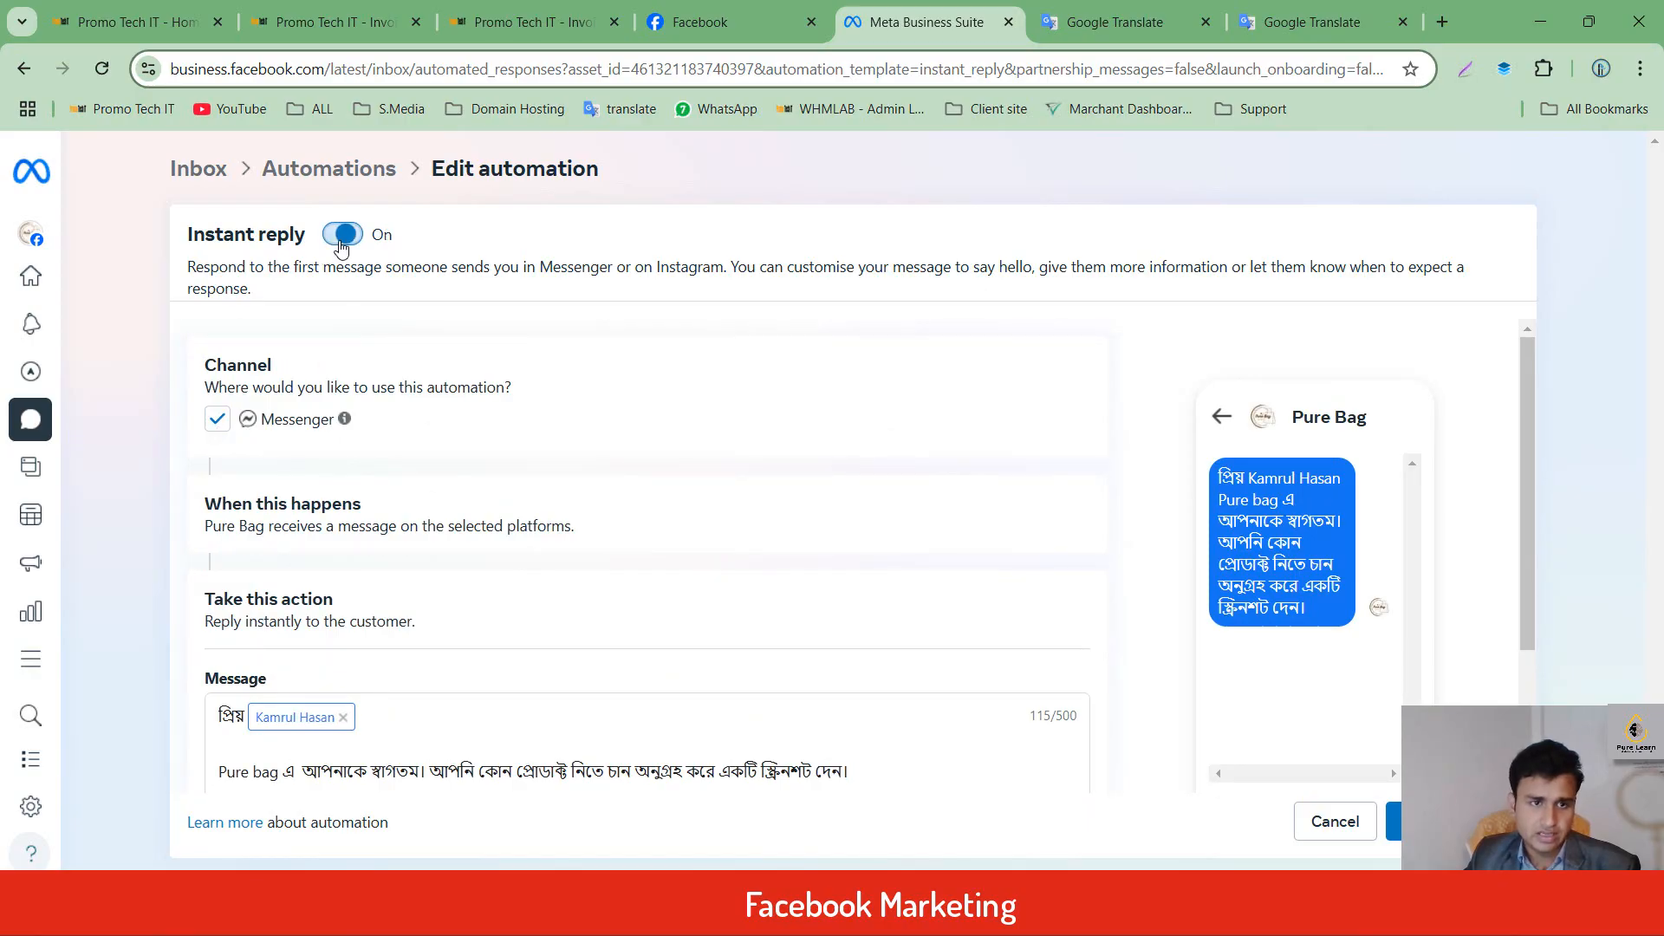
Toggle the Instant reply automation, replace its default message with the copied Bengali Pure Bag welcome text, and try to save it.
left_click(343, 236)
left_click(344, 238)
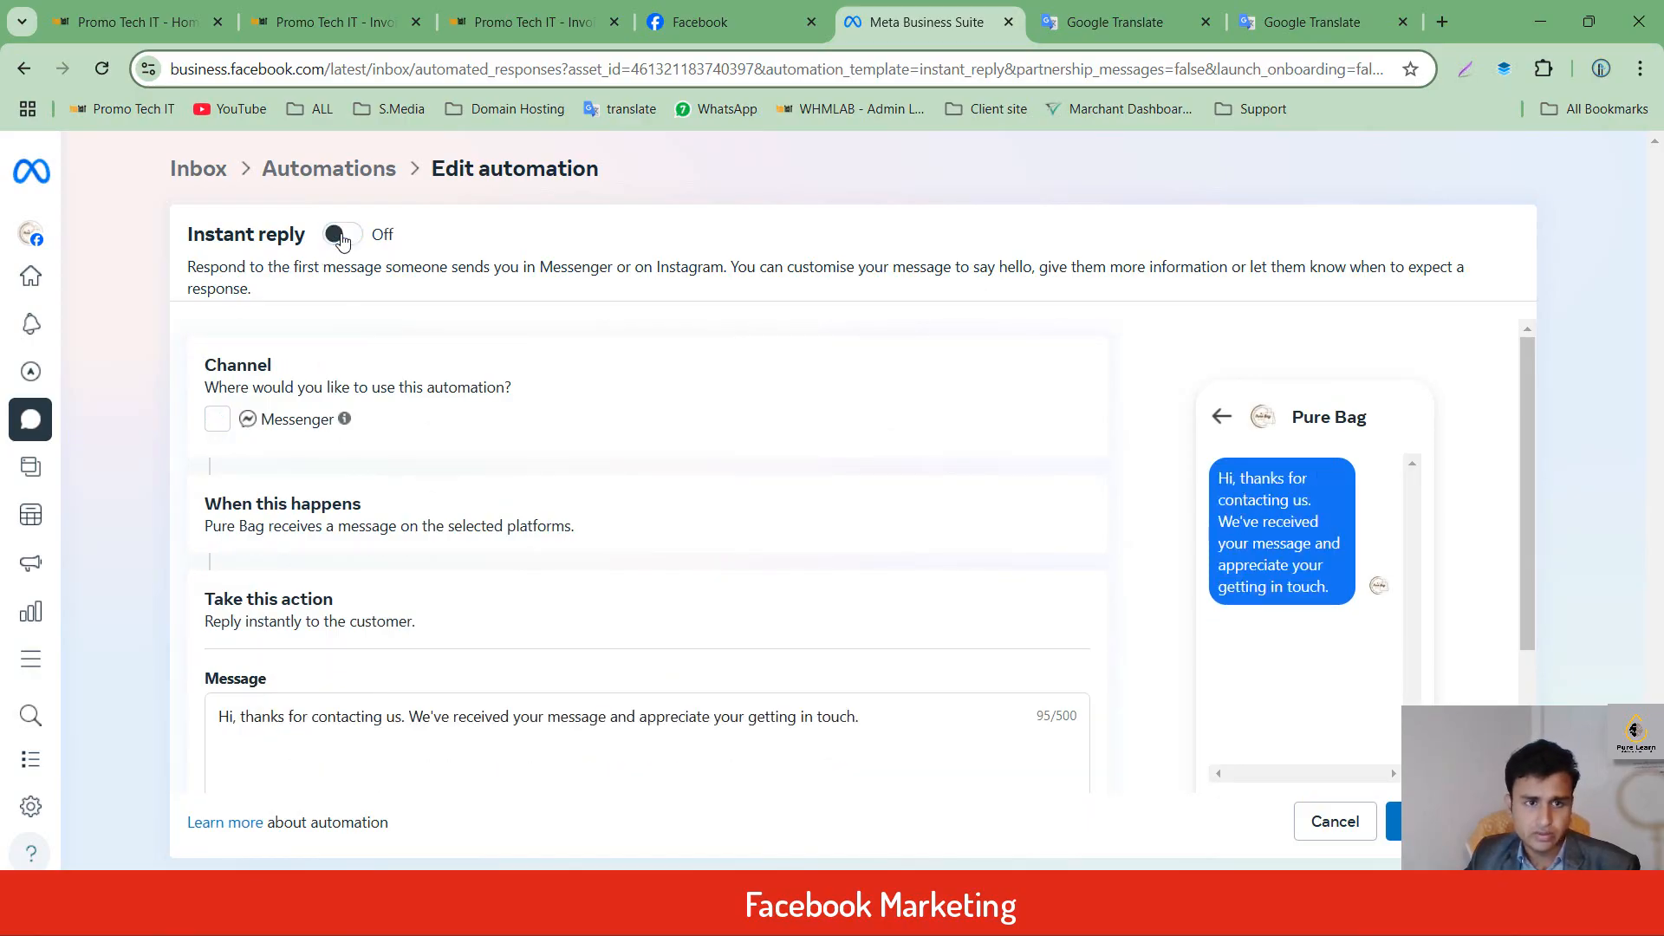
scroll(791, 518, "down", 3)
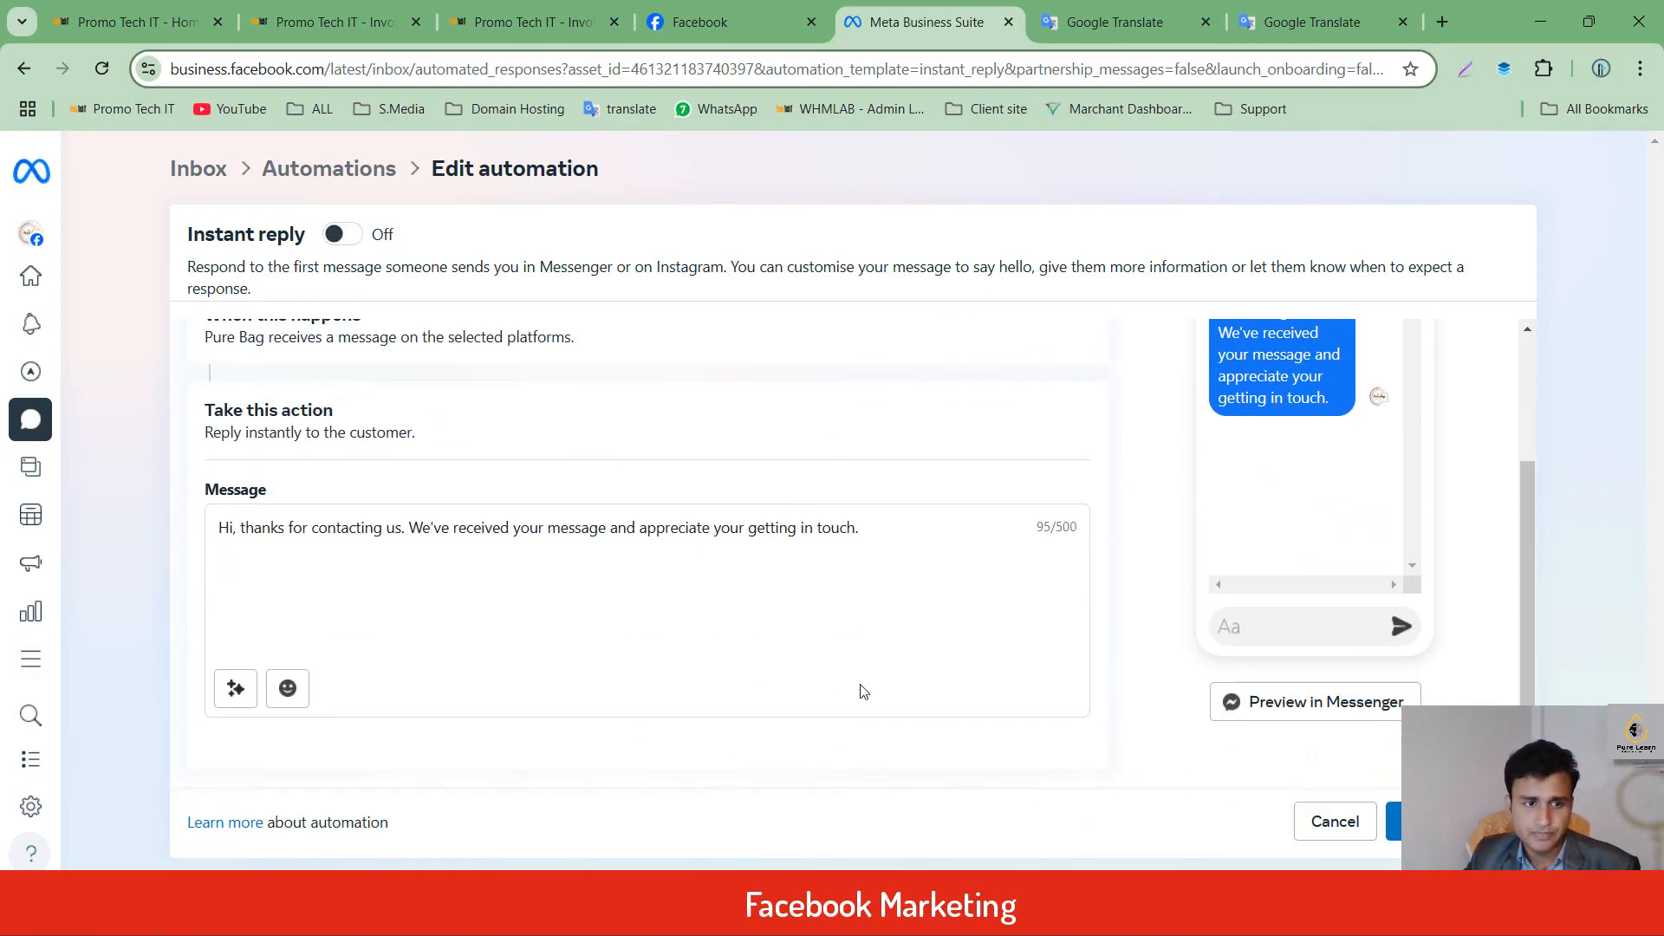
triple_click(472, 530)
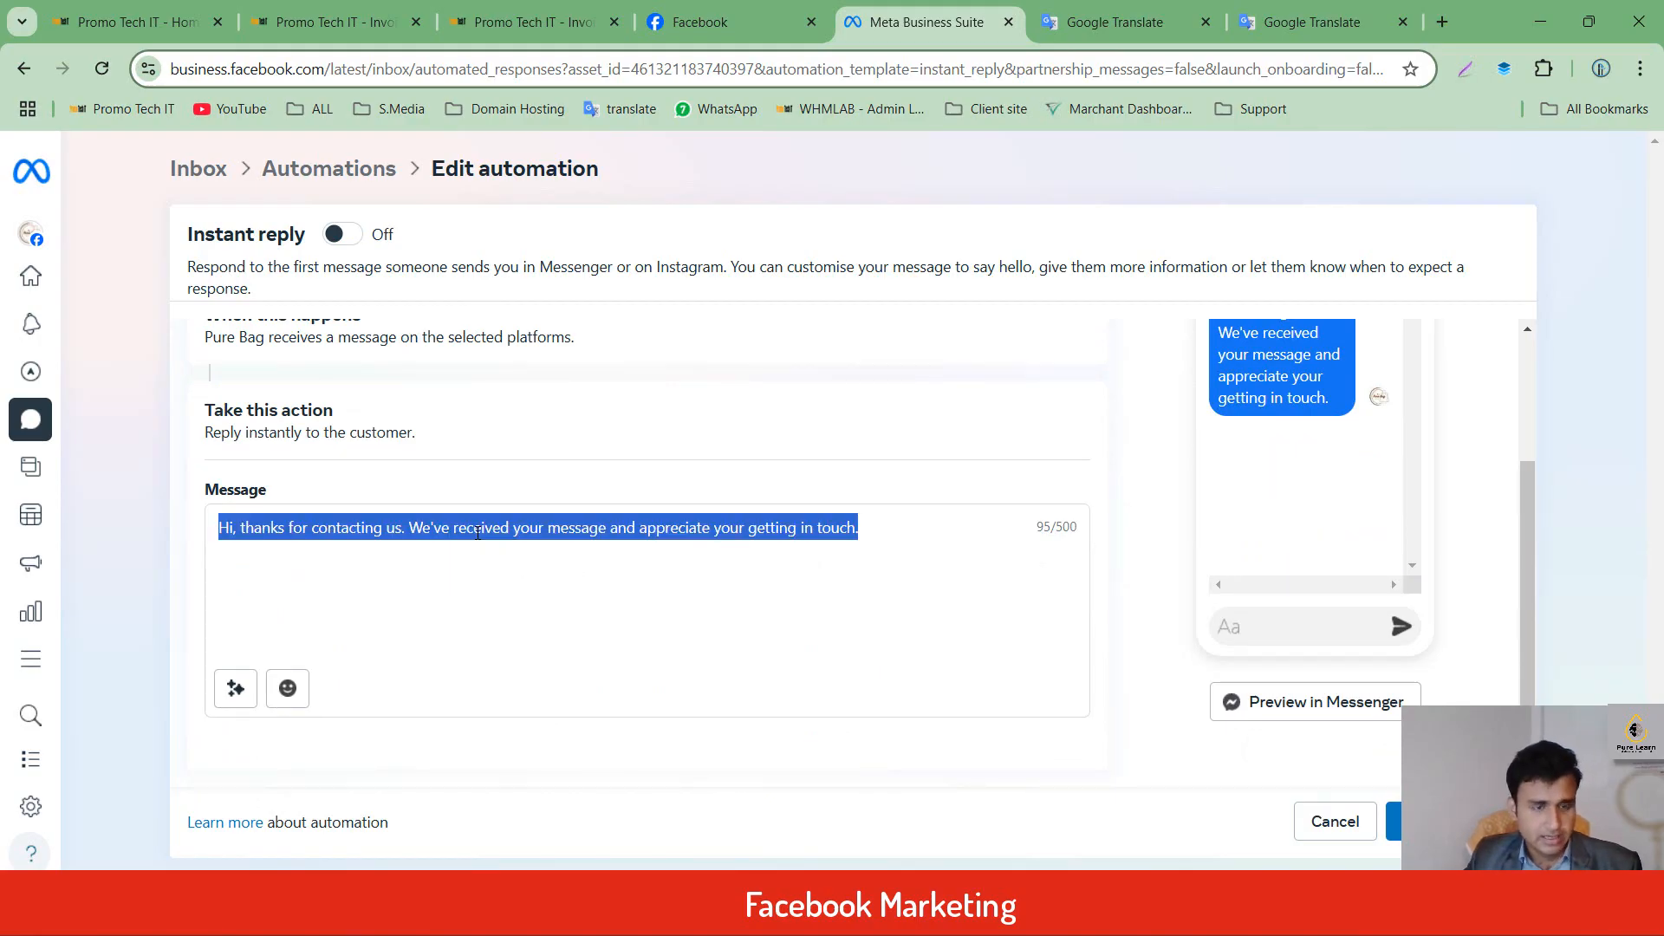
key("ctrl+v")
left_click(1448, 822)
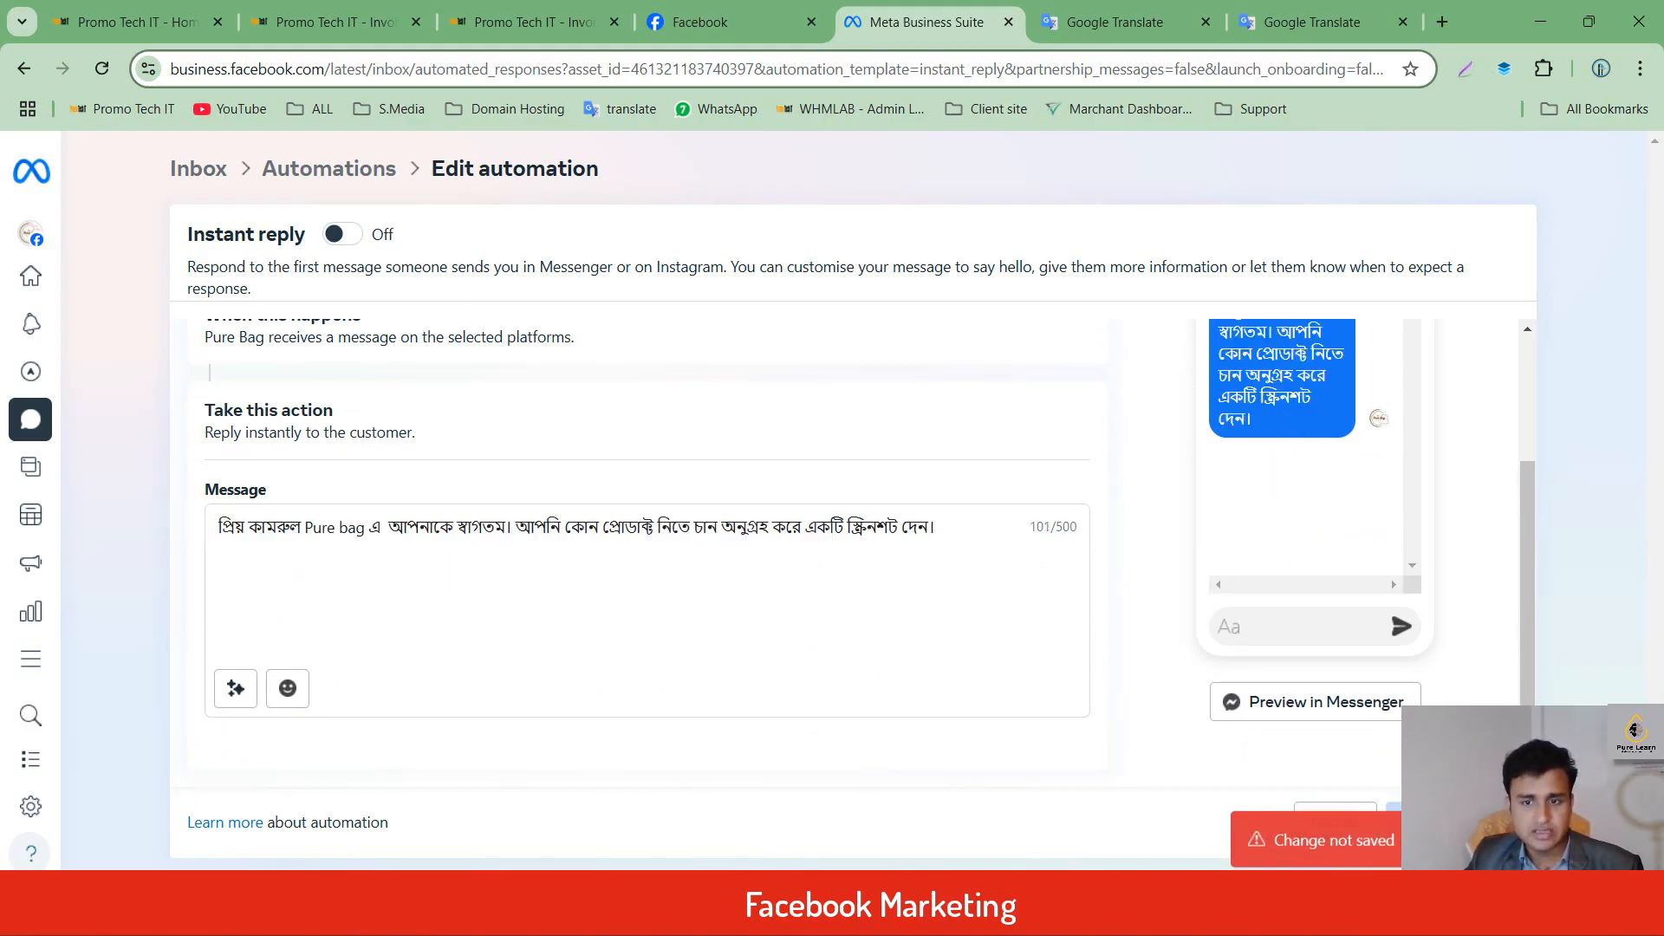
Return to the suggested automations and open the Away message template for editing.
scroll(584, 580, "up", 2)
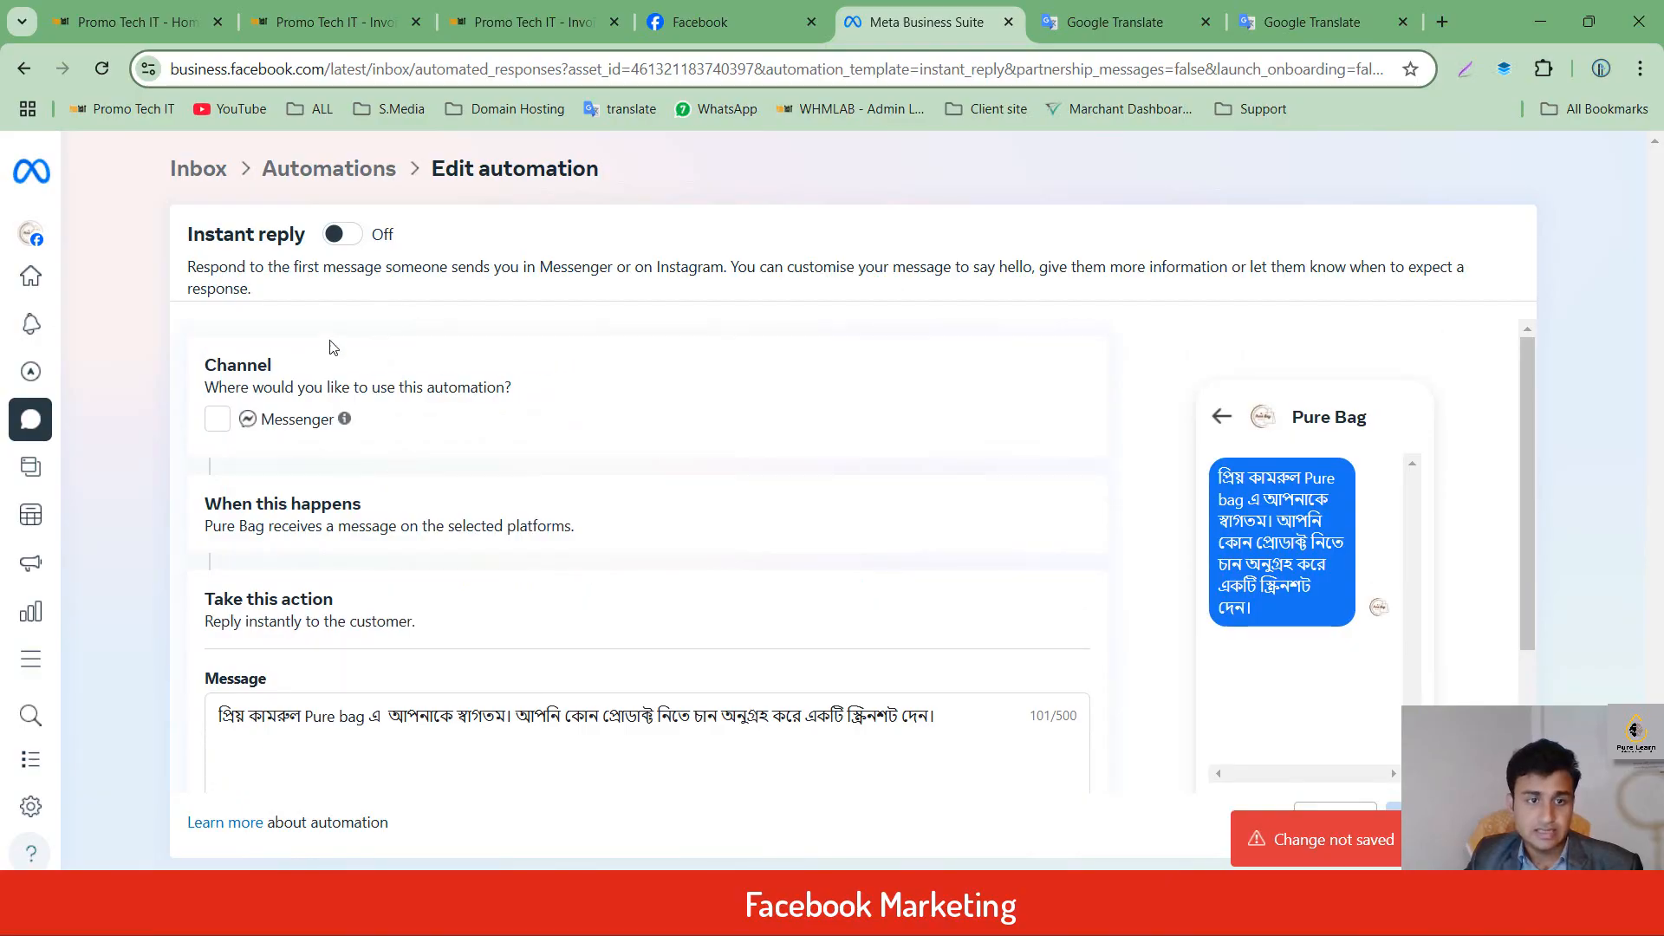
left_click(328, 170)
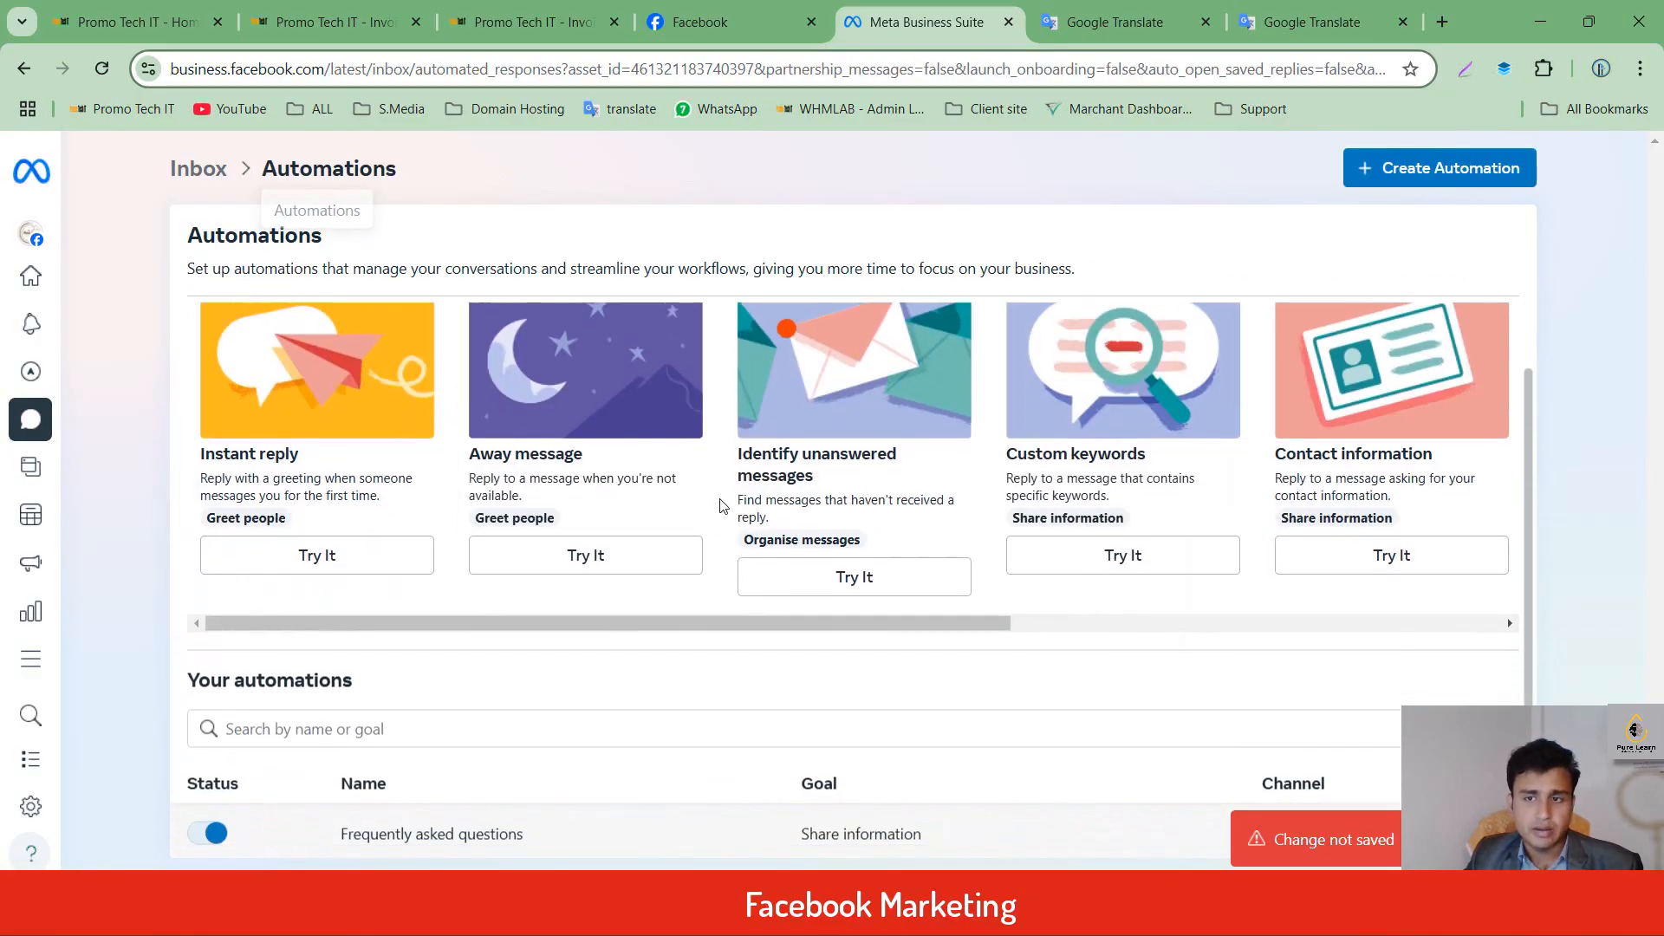
scroll(719, 506, "down", 1)
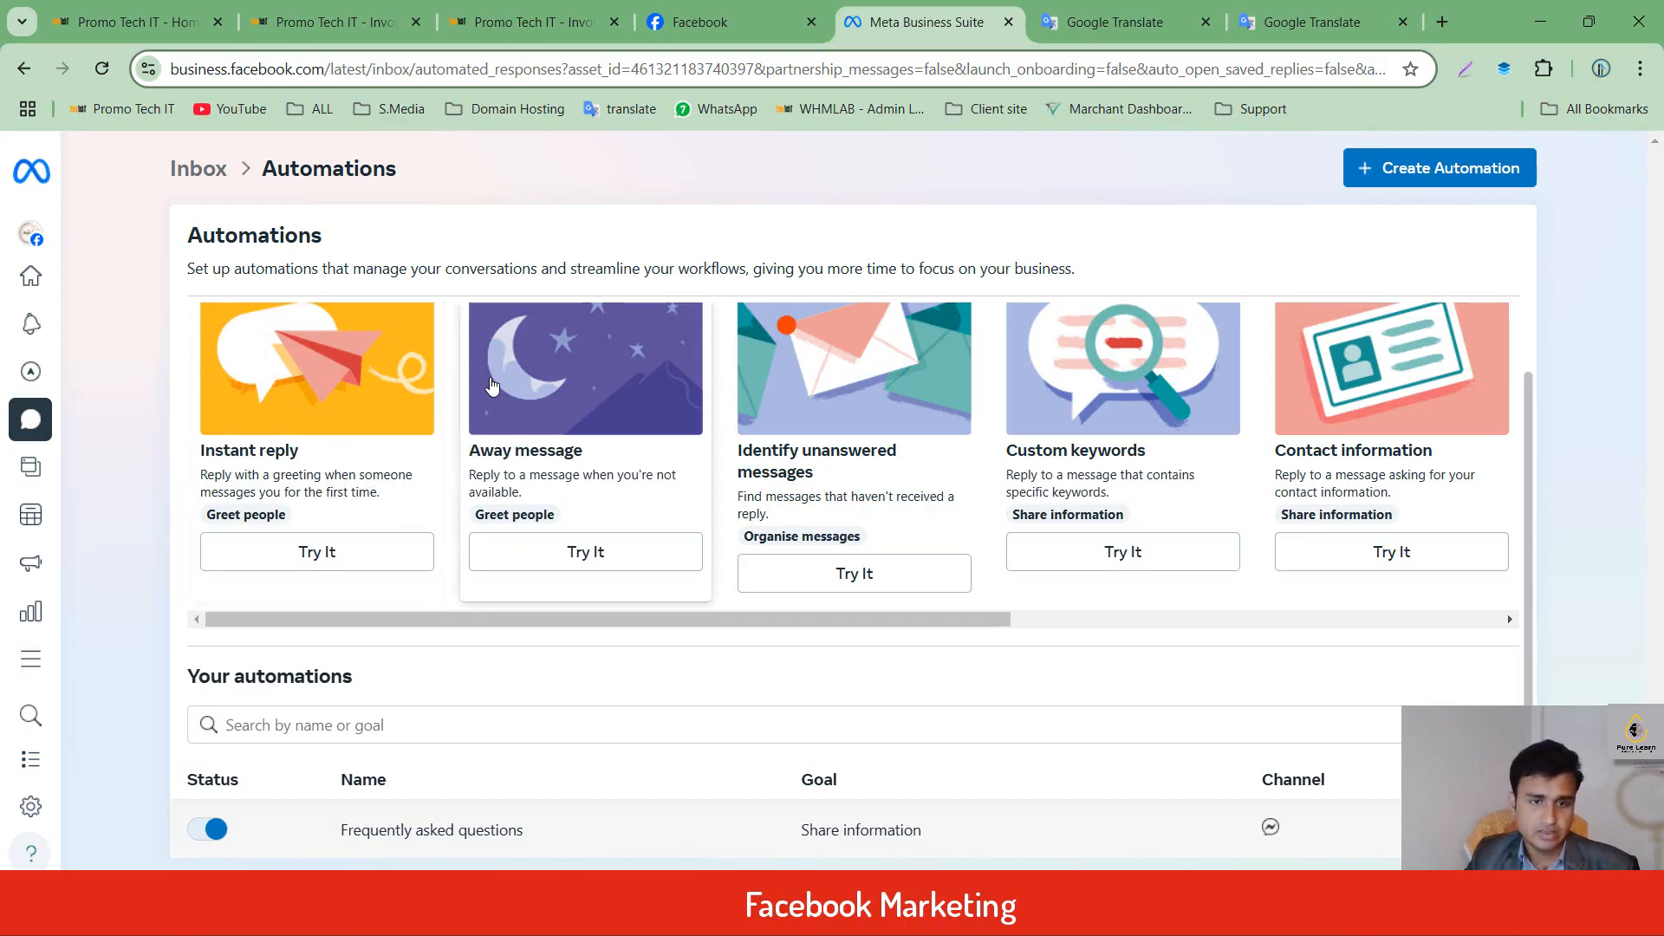
left_click(572, 546)
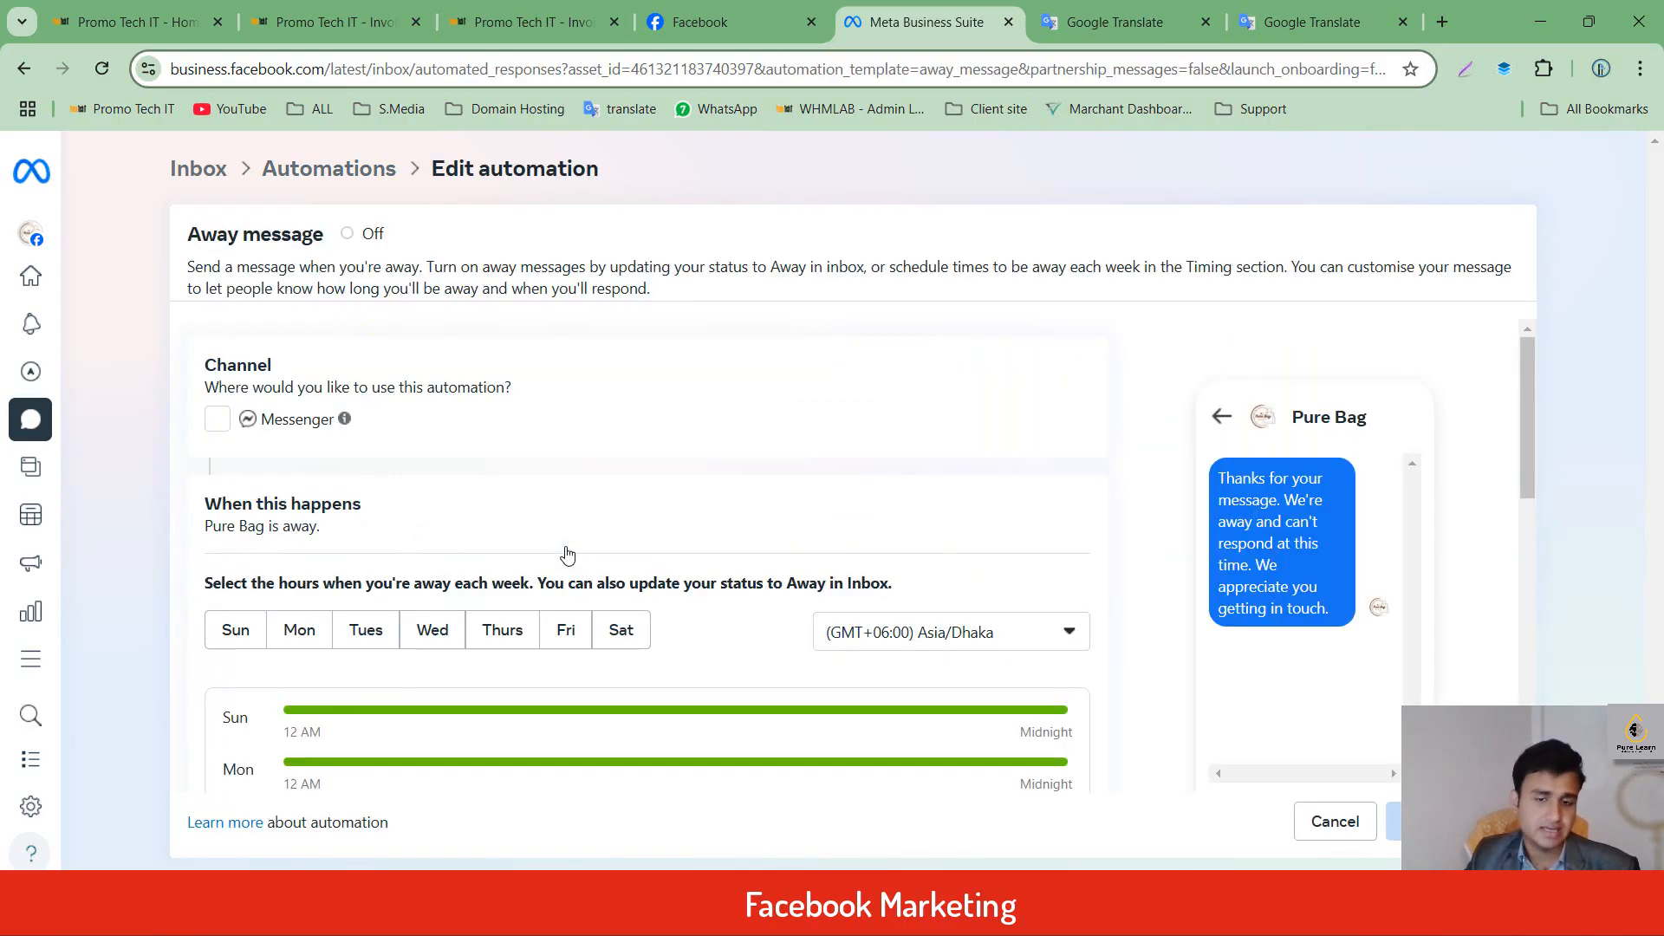
scroll(593, 532, "down", 6)
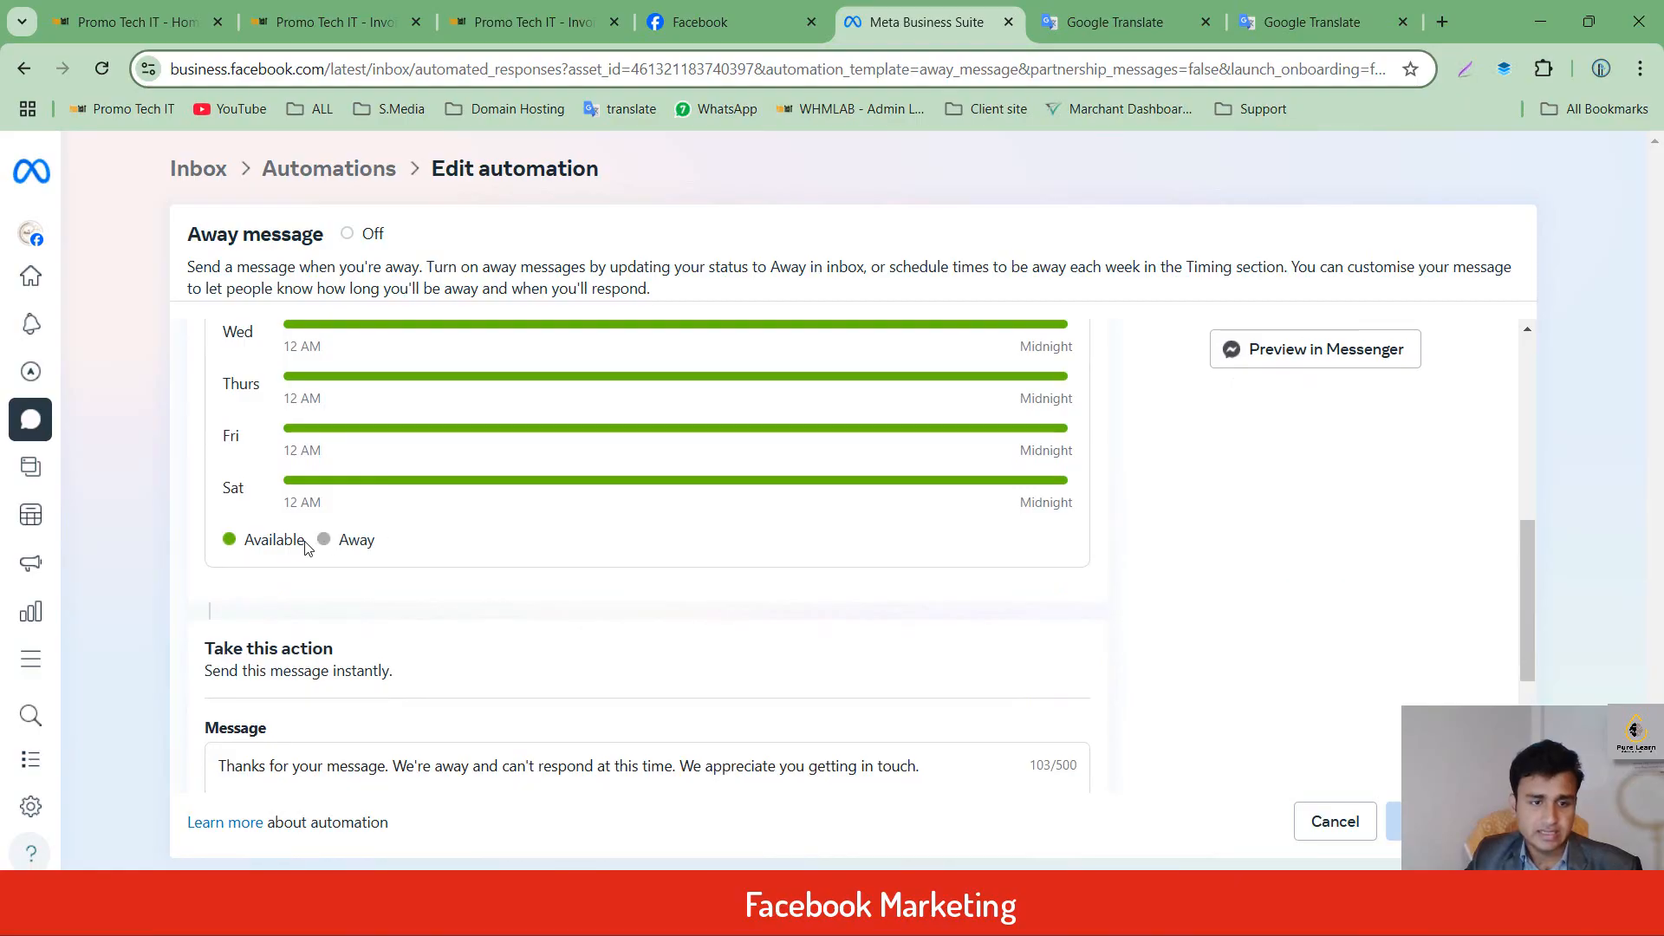
scroll(329, 541, "up", 5)
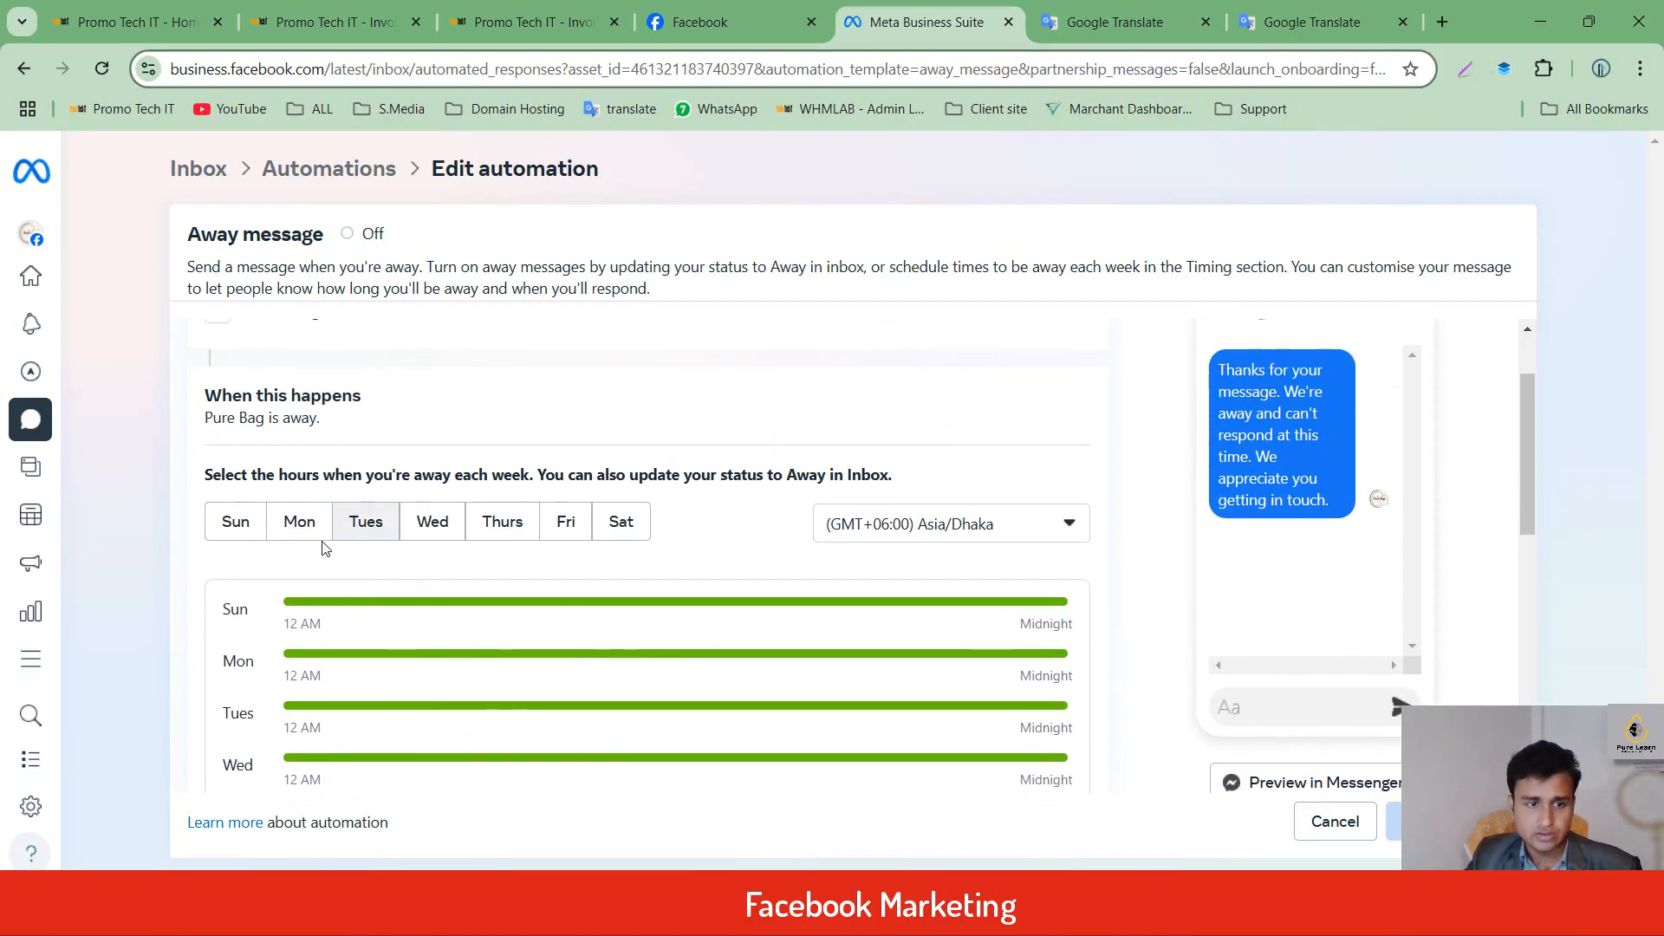
Select all seven days from Sunday to Saturday as days with away hours for the Away message.
left_click(234, 523)
left_click(299, 524)
left_click(400, 529)
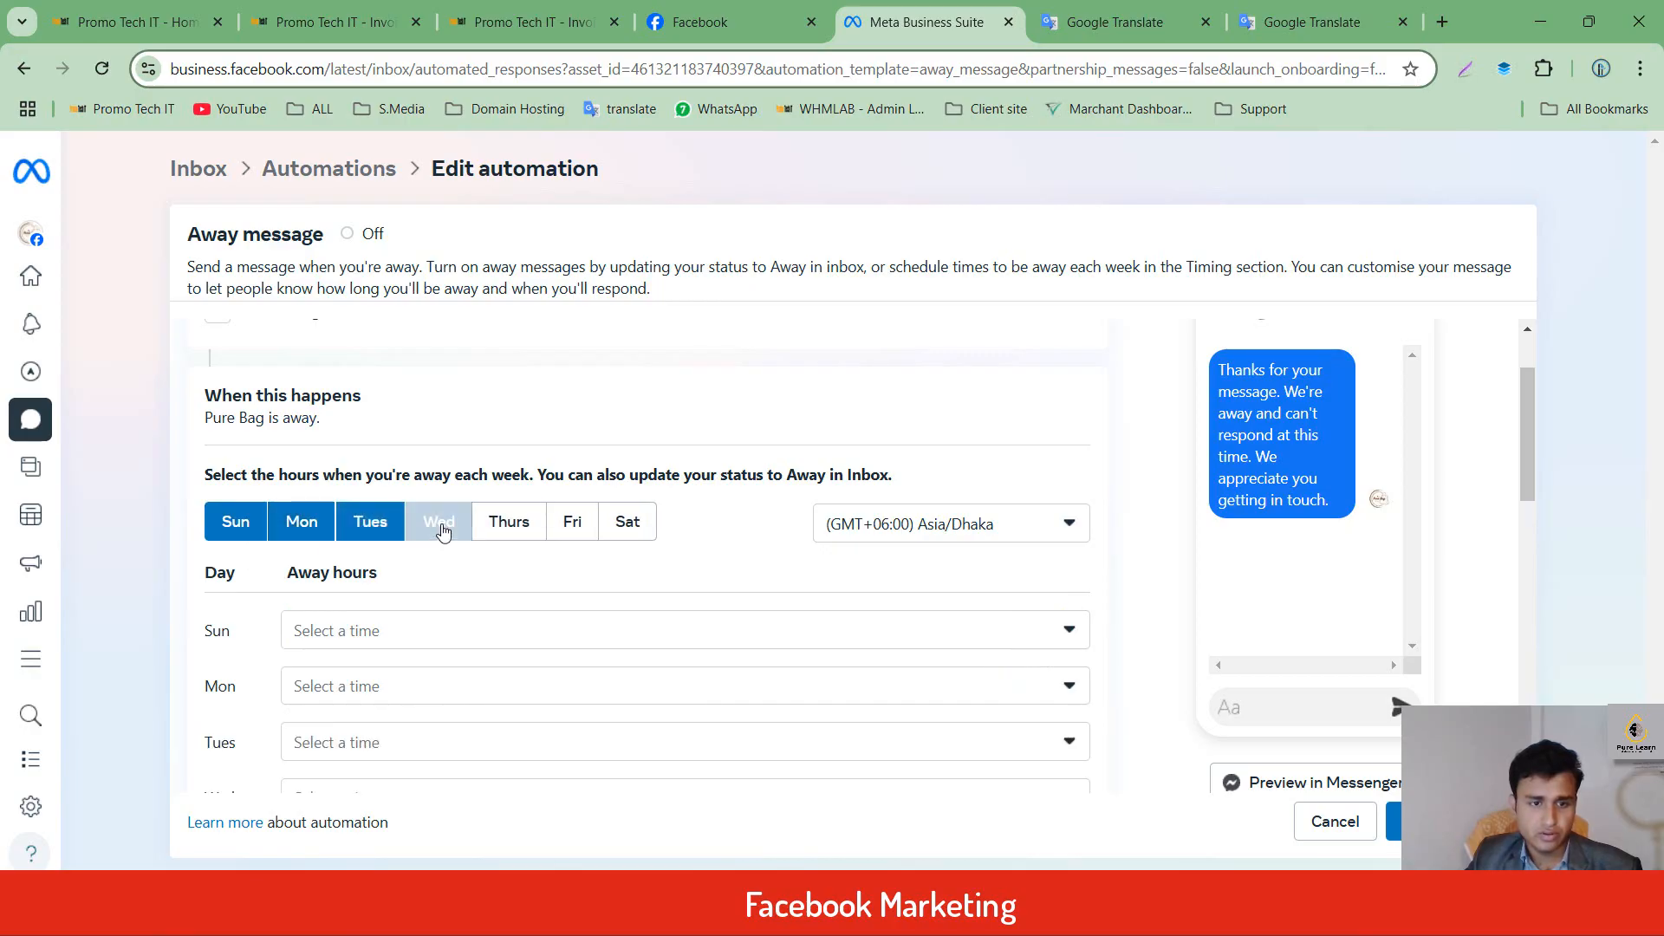
left_click(437, 526)
left_click(508, 526)
left_click(572, 526)
left_click(625, 524)
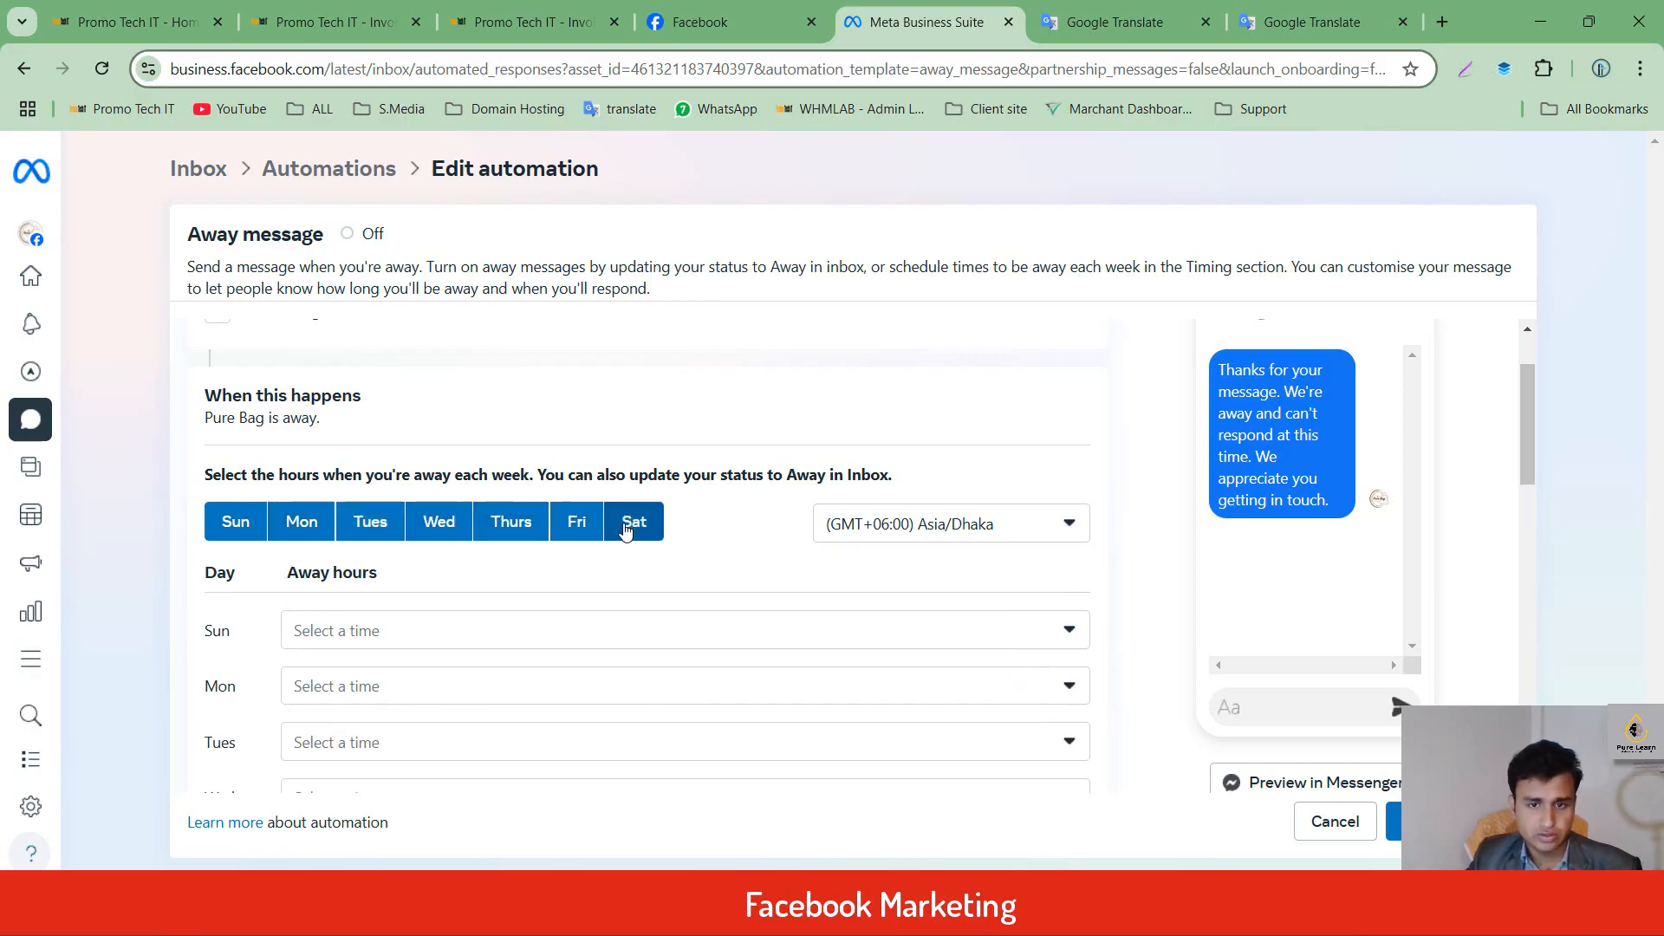
Examine the Away message's daily away hours, weekly availability chart and default message.
scroll(558, 564, "down", 6)
scroll(557, 564, "up", 3)
scroll(557, 564, "up", 1)
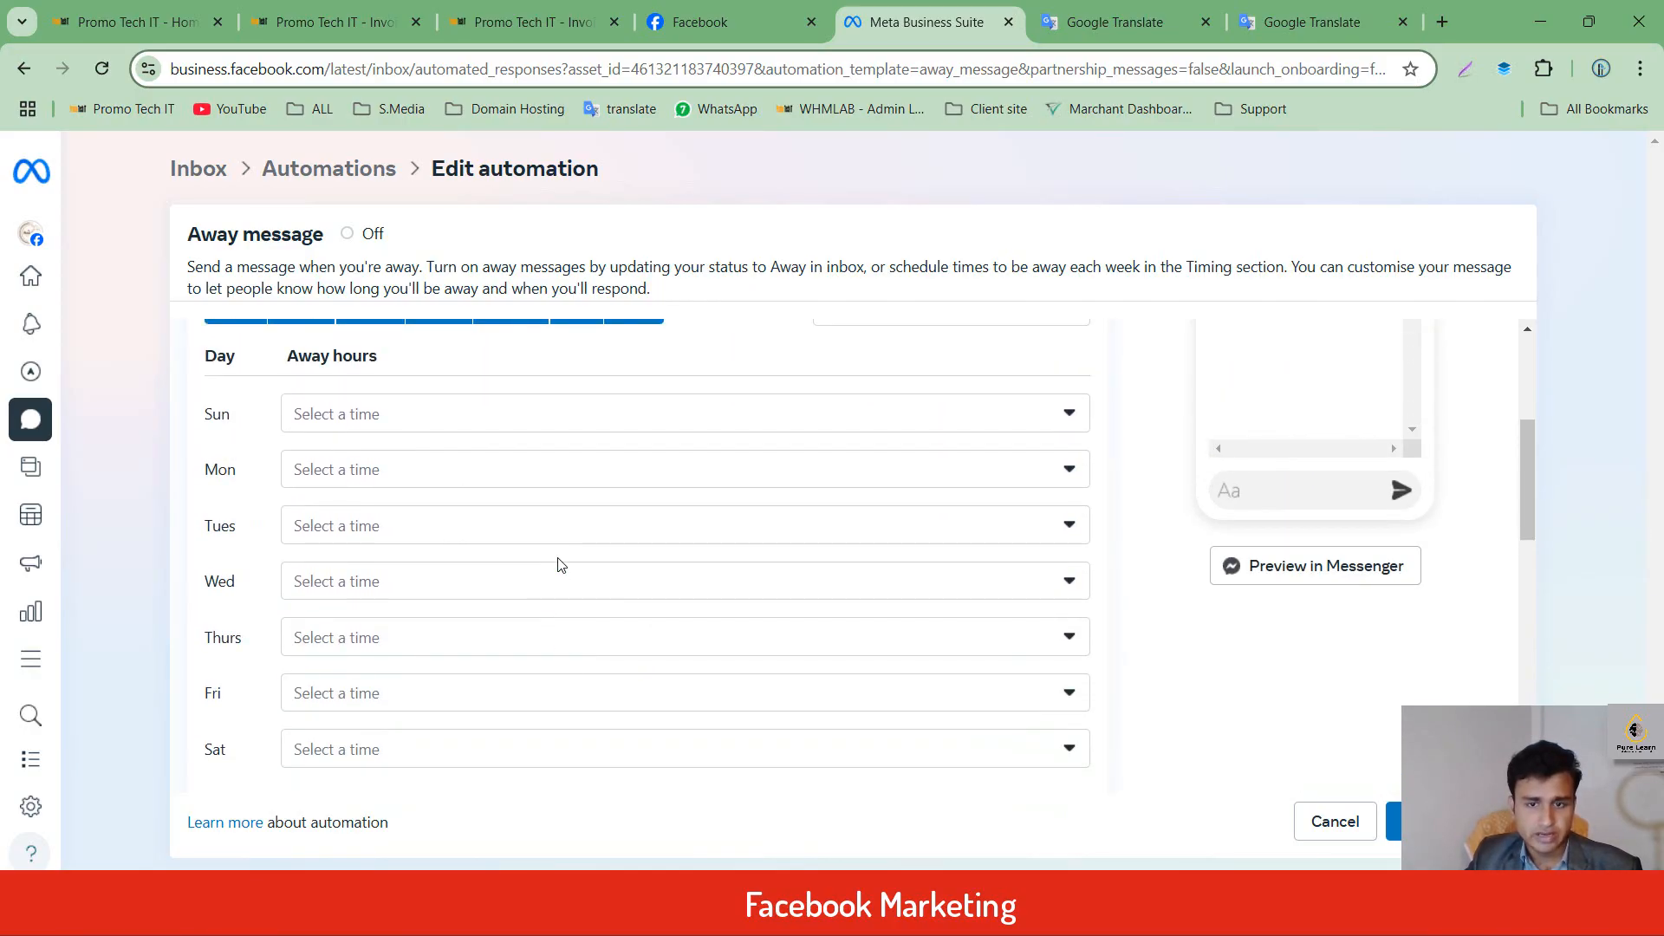
scroll(413, 420, "up", 4)
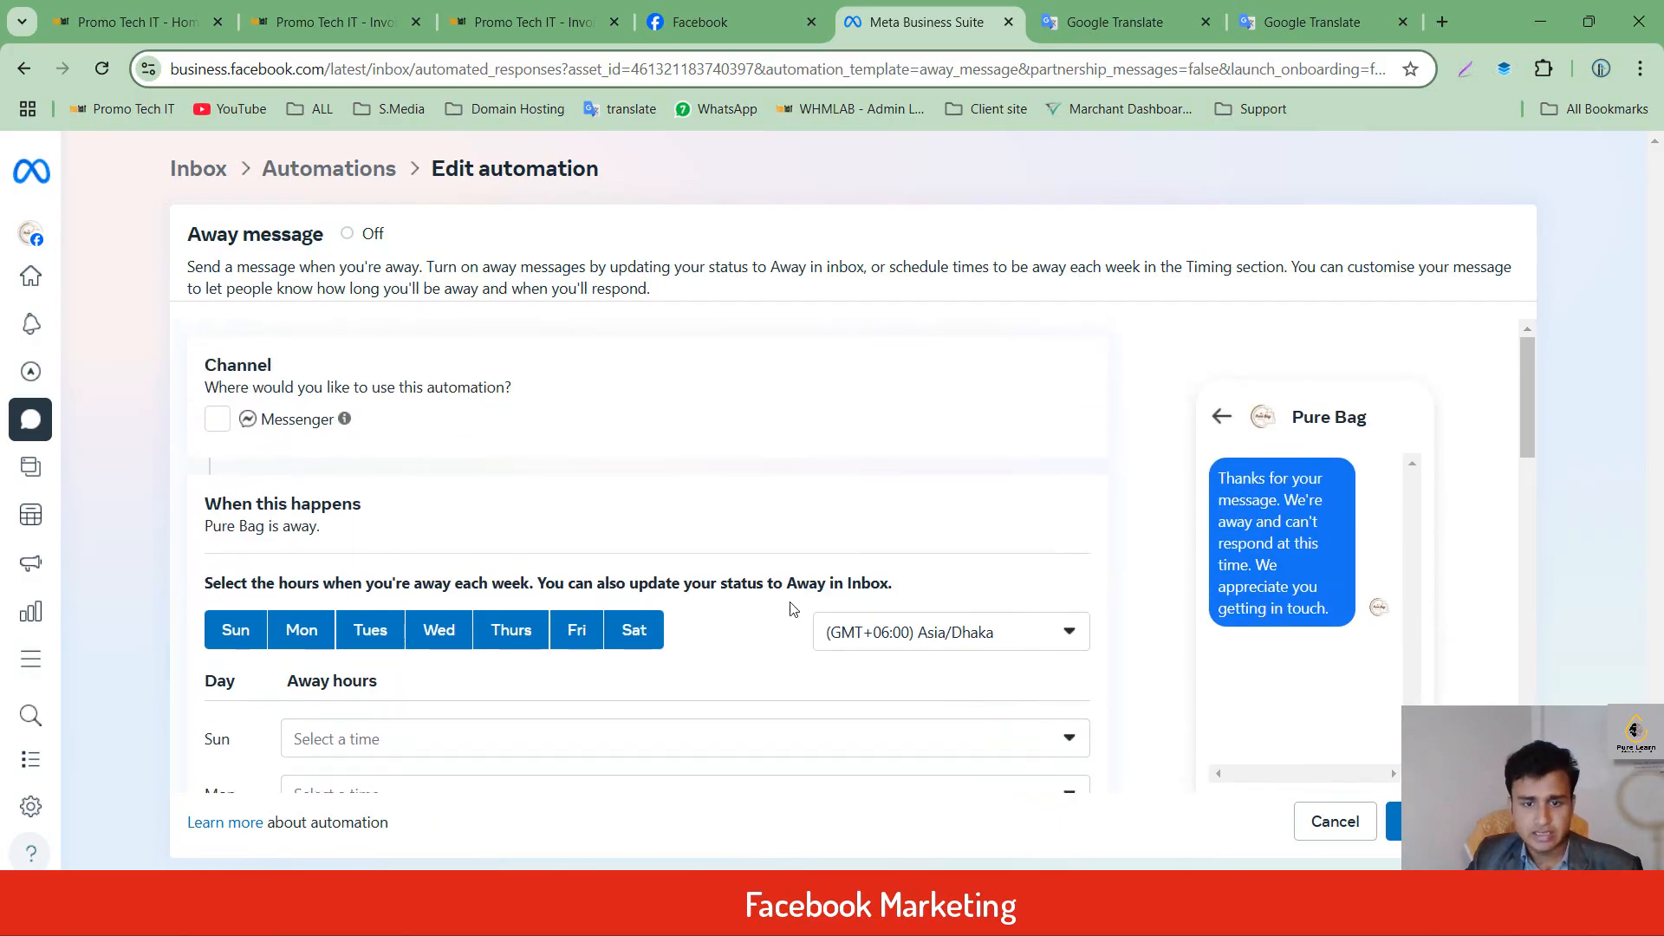
scroll(754, 620, "down", 7)
scroll(689, 622, "down", 5)
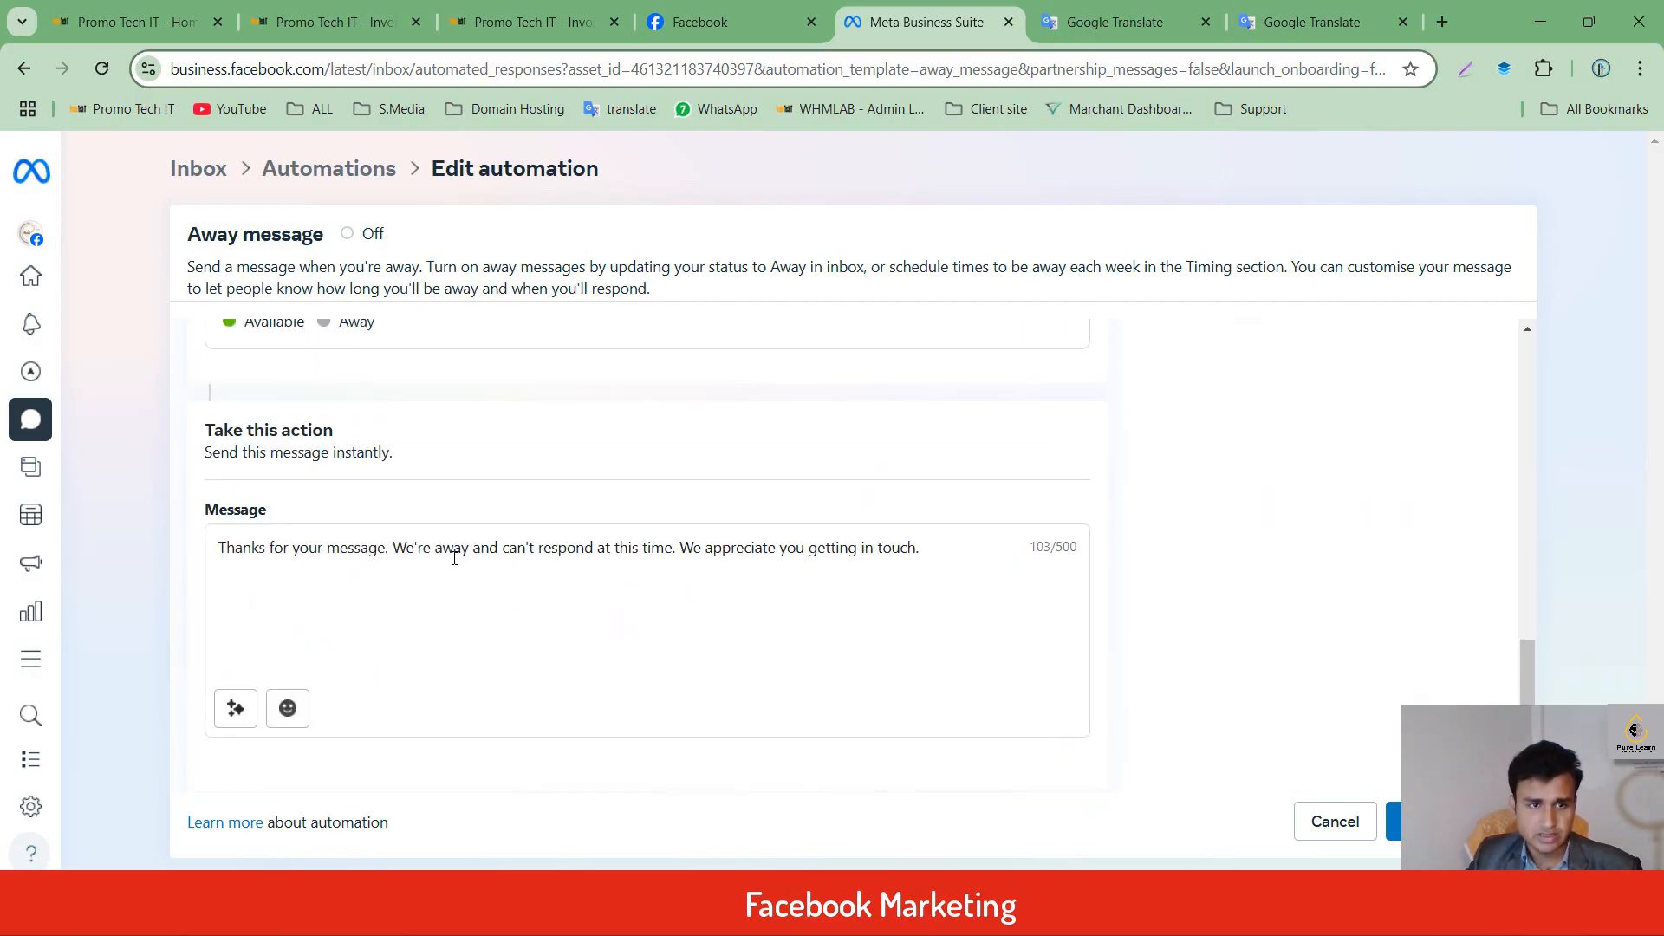
scroll(454, 558, "up", 2)
scroll(454, 558, "down", 2)
scroll(454, 559, "up", 6)
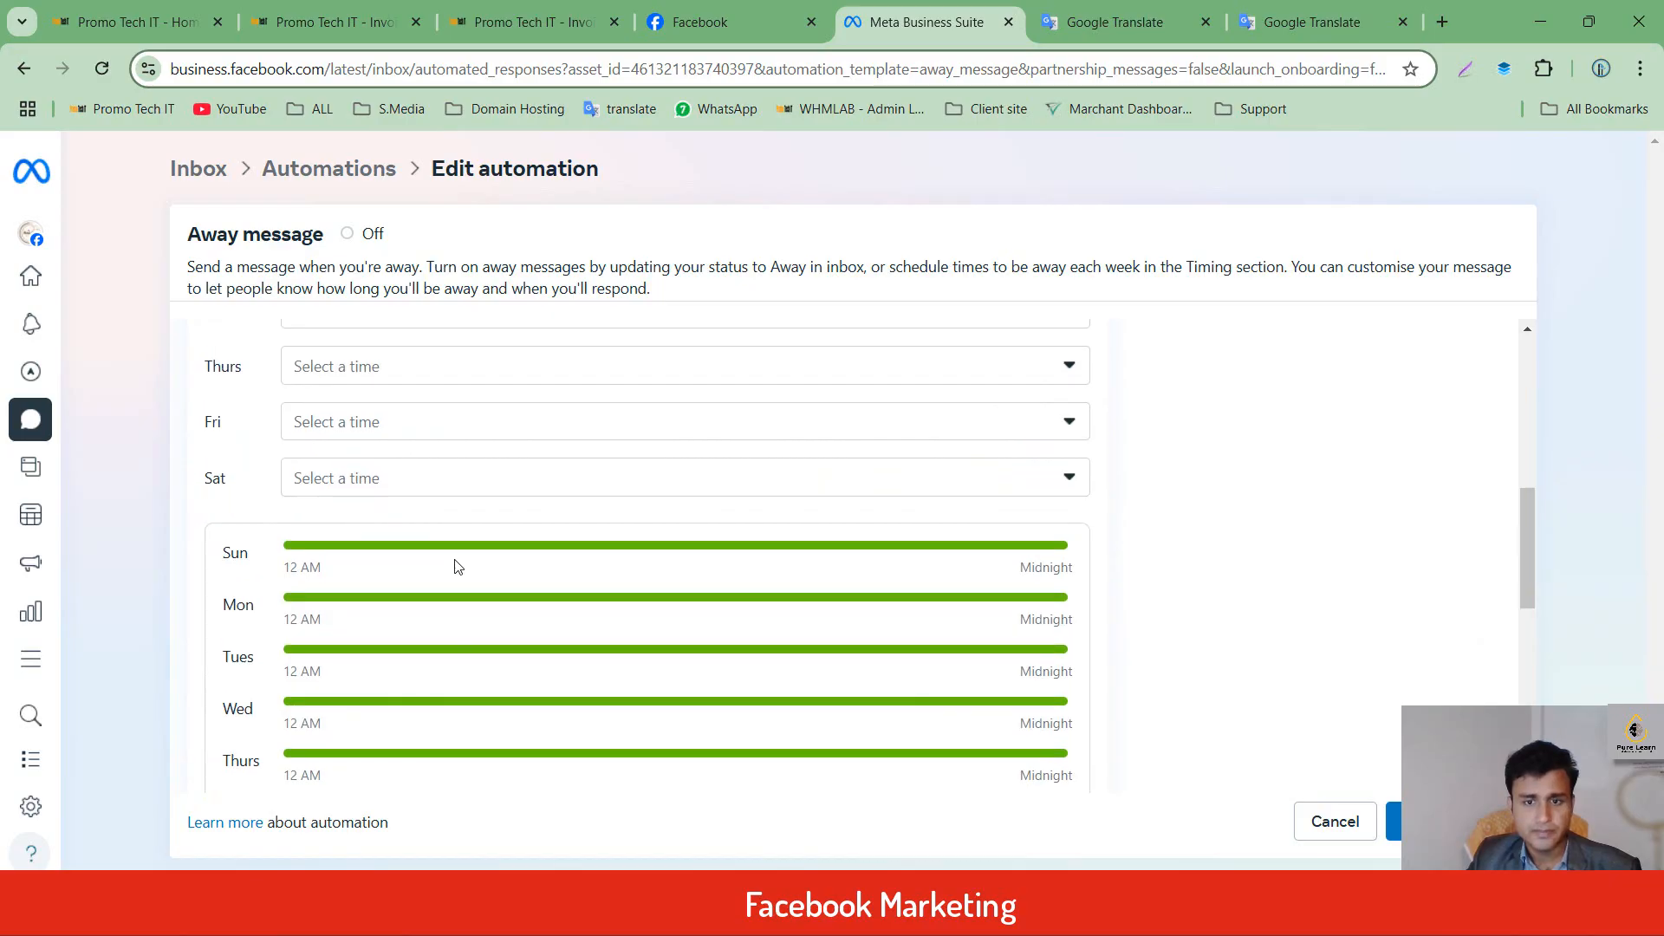
scroll(458, 567, "up", 6)
scroll(457, 568, "down", 1)
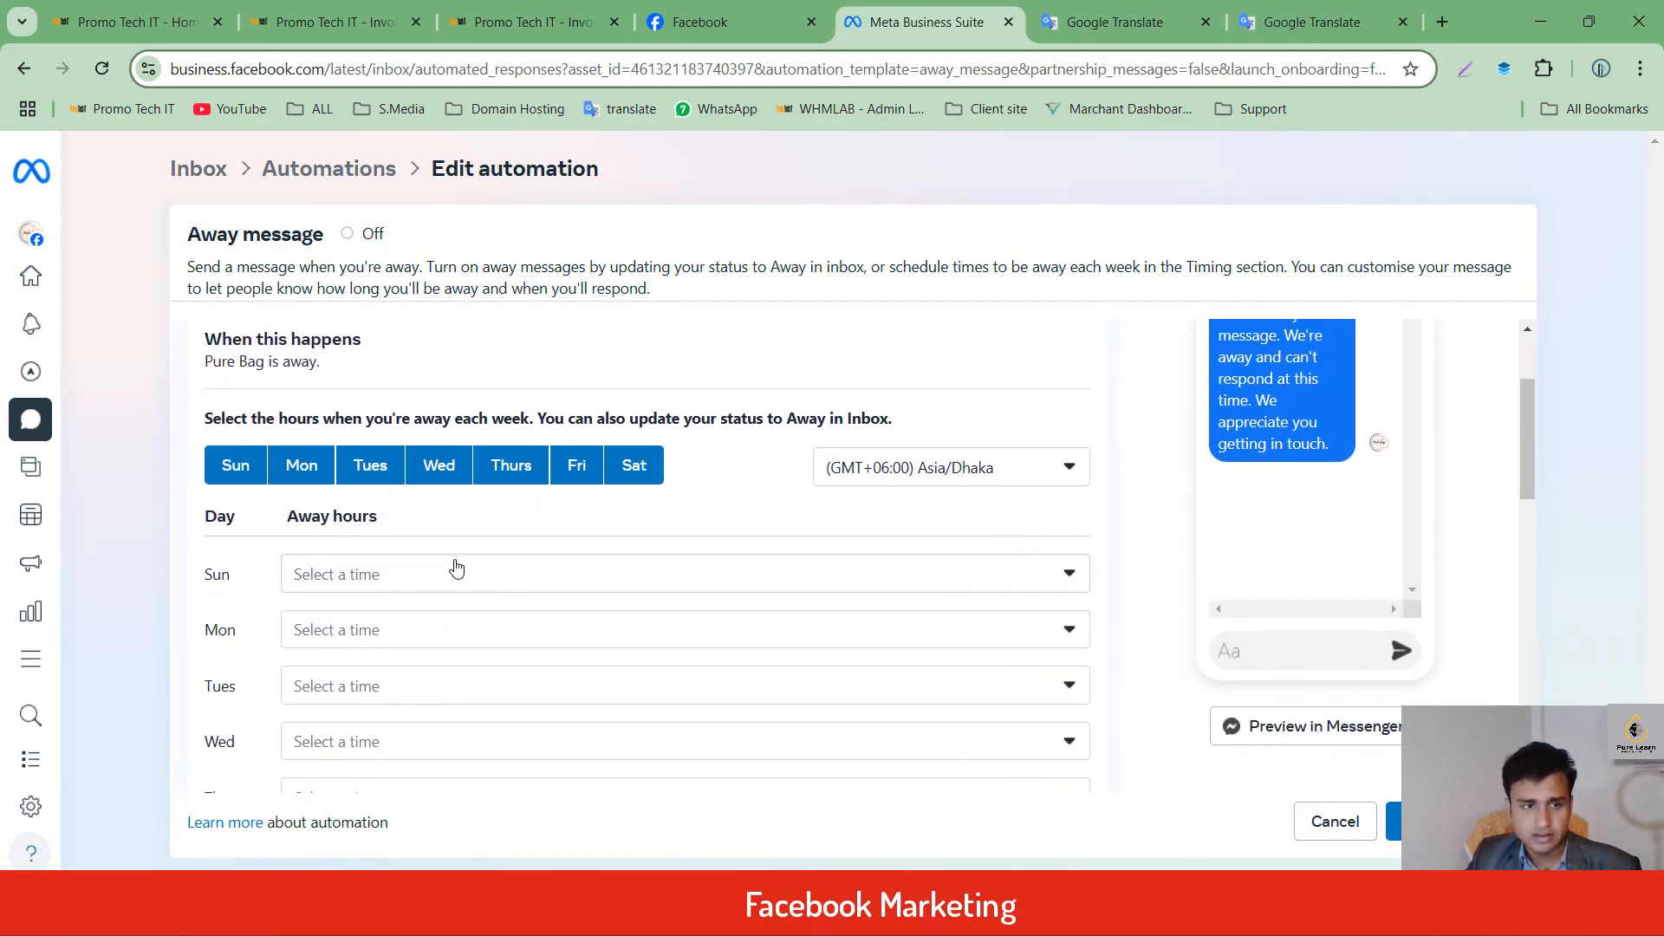
Replace the default away message with the copied Bengali Pure Bag welcome and product screenshot request, and save the automation.
scroll(457, 569, "down", 8)
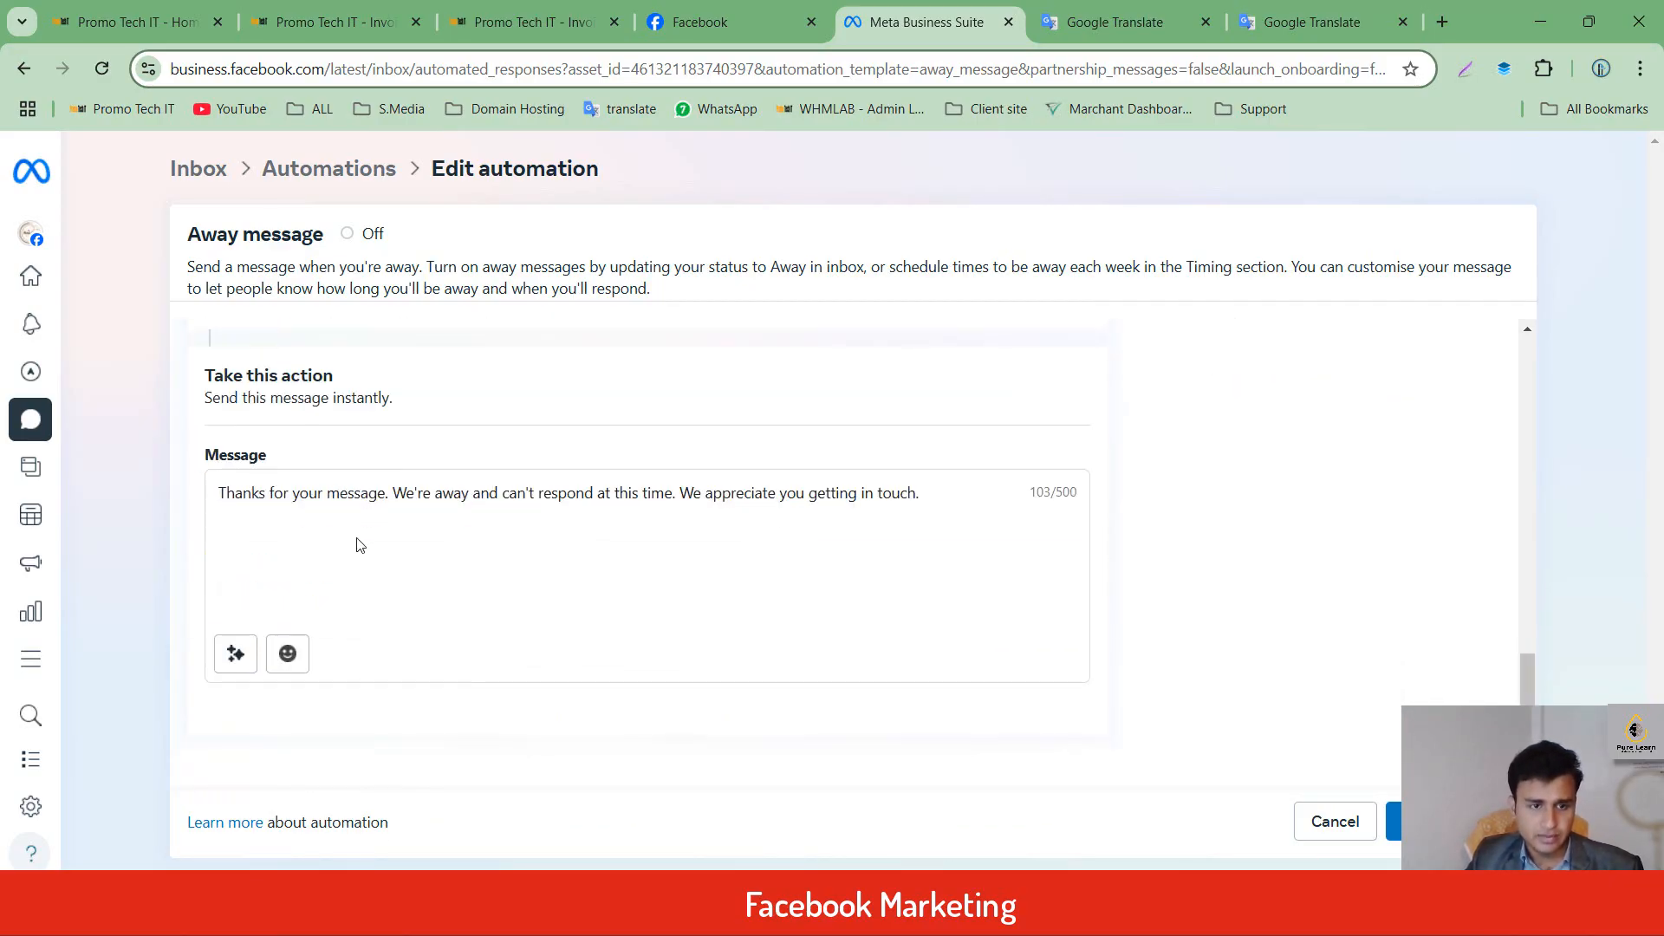
left_click(334, 494)
key("ctrl+a")
type("প্রিয় কামরুল Pure bag এ  আপনাকে স্বাগতম। আপনি কোন প্রোডাক্ট নিতে চান অনুগ্রহ করে একটি স্ক্রিনশট দেন।")
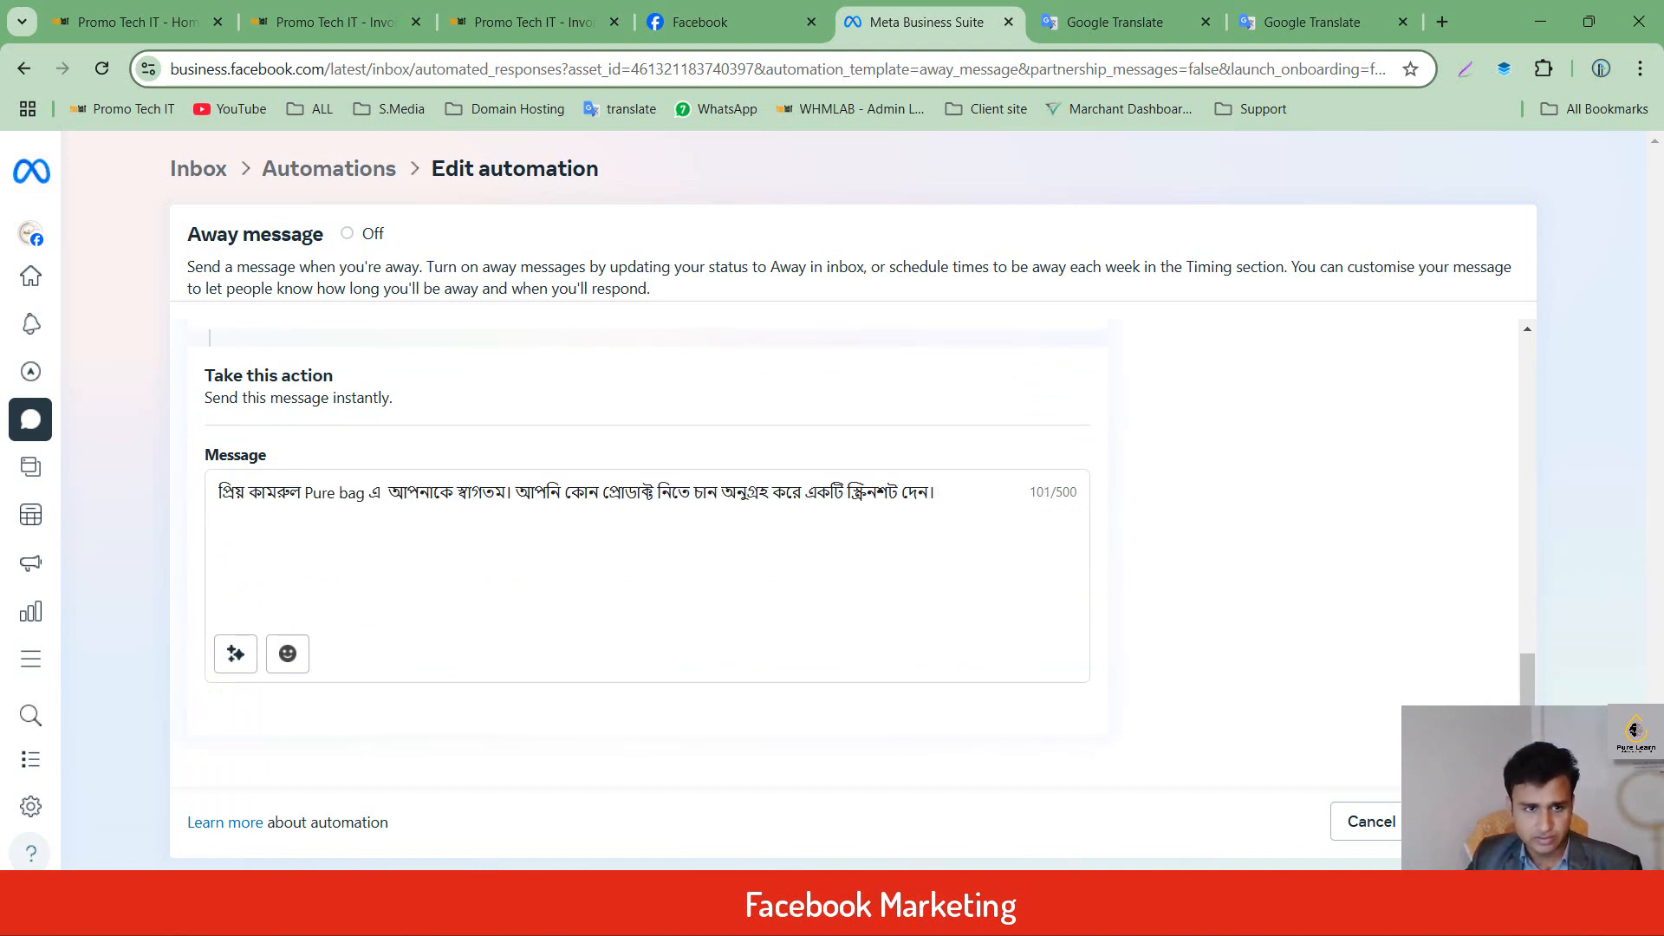
left_click(1393, 821)
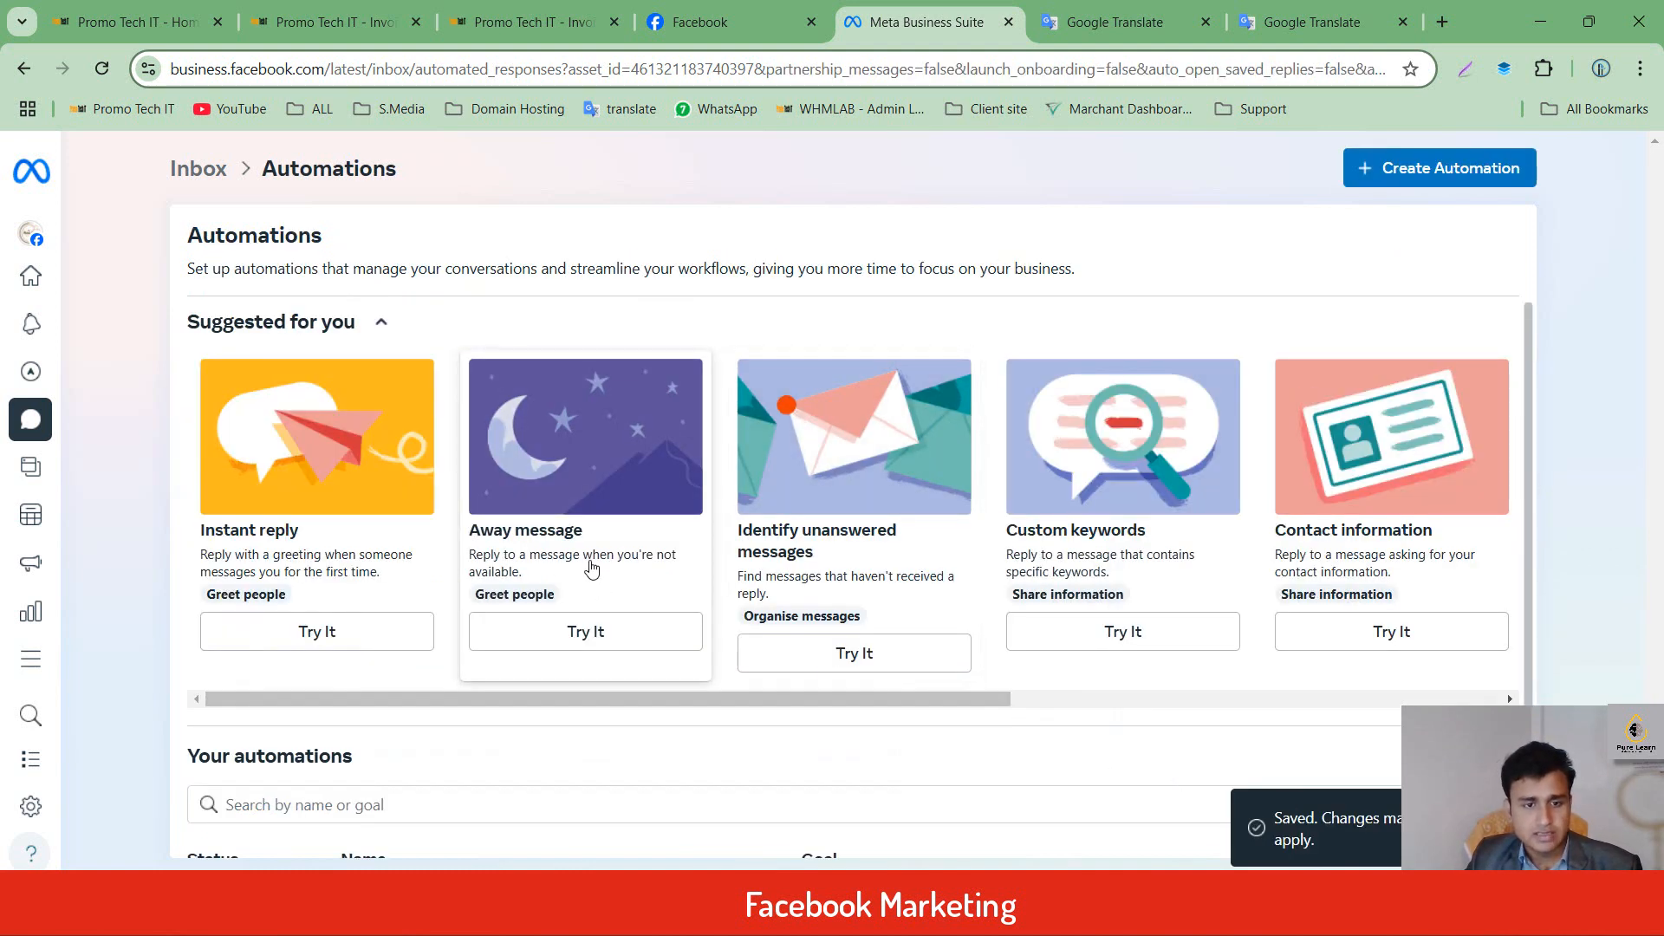
Reopen the Away message template and enable Messenger as its channel.
scroll(576, 584, "down", 1)
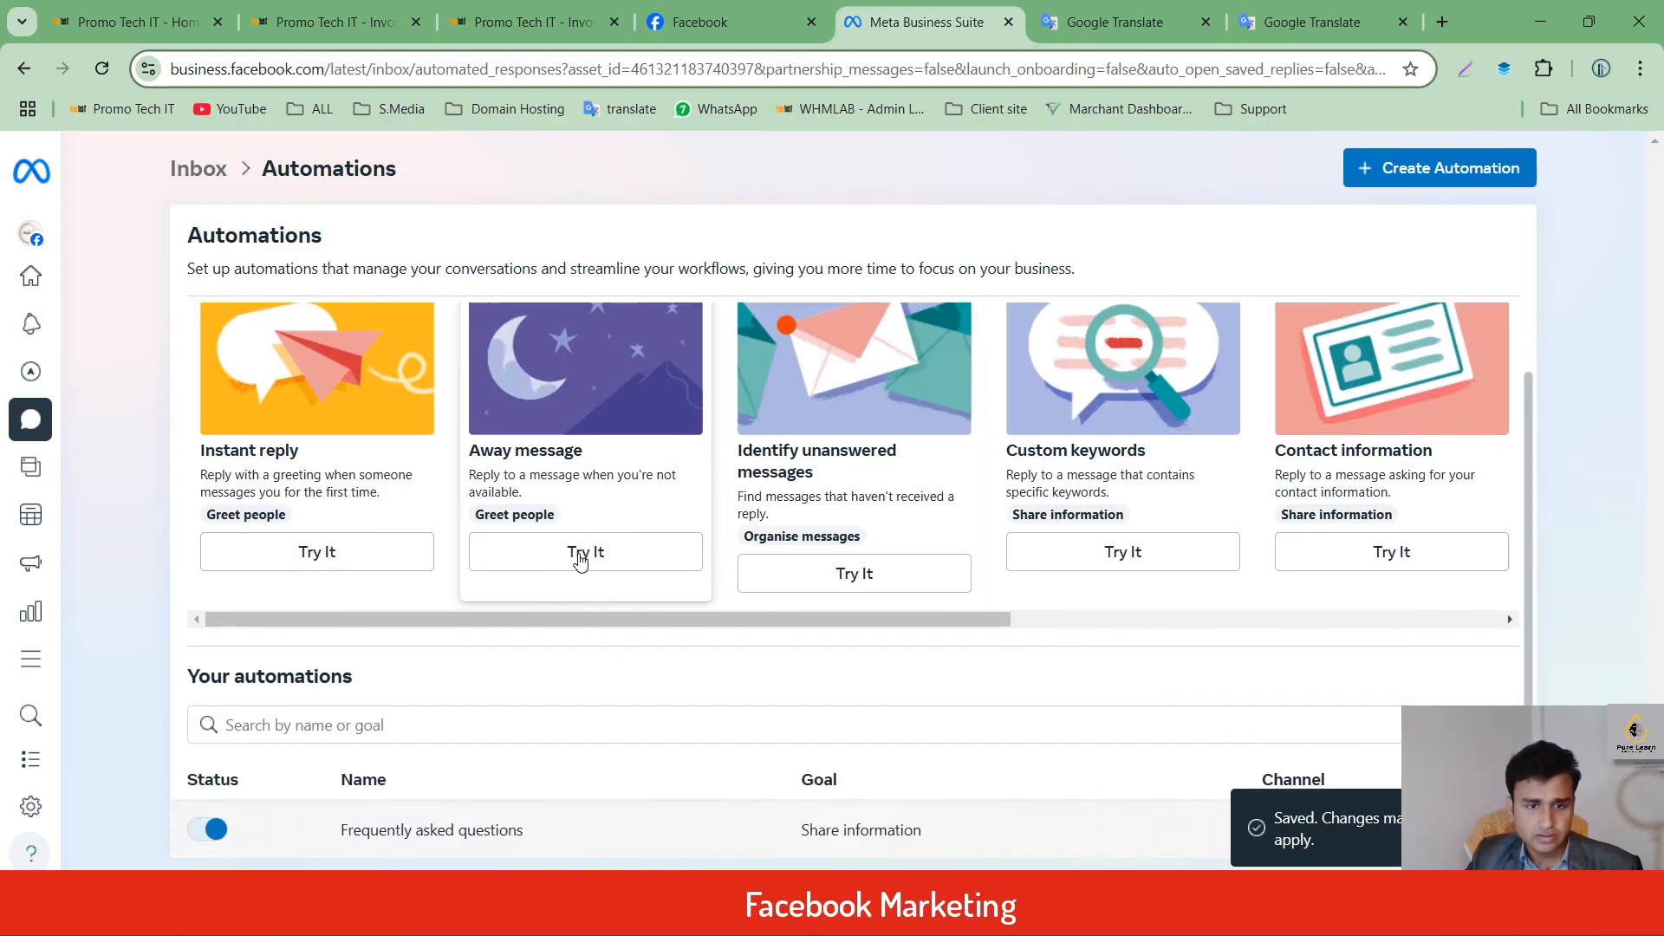
left_click(580, 555)
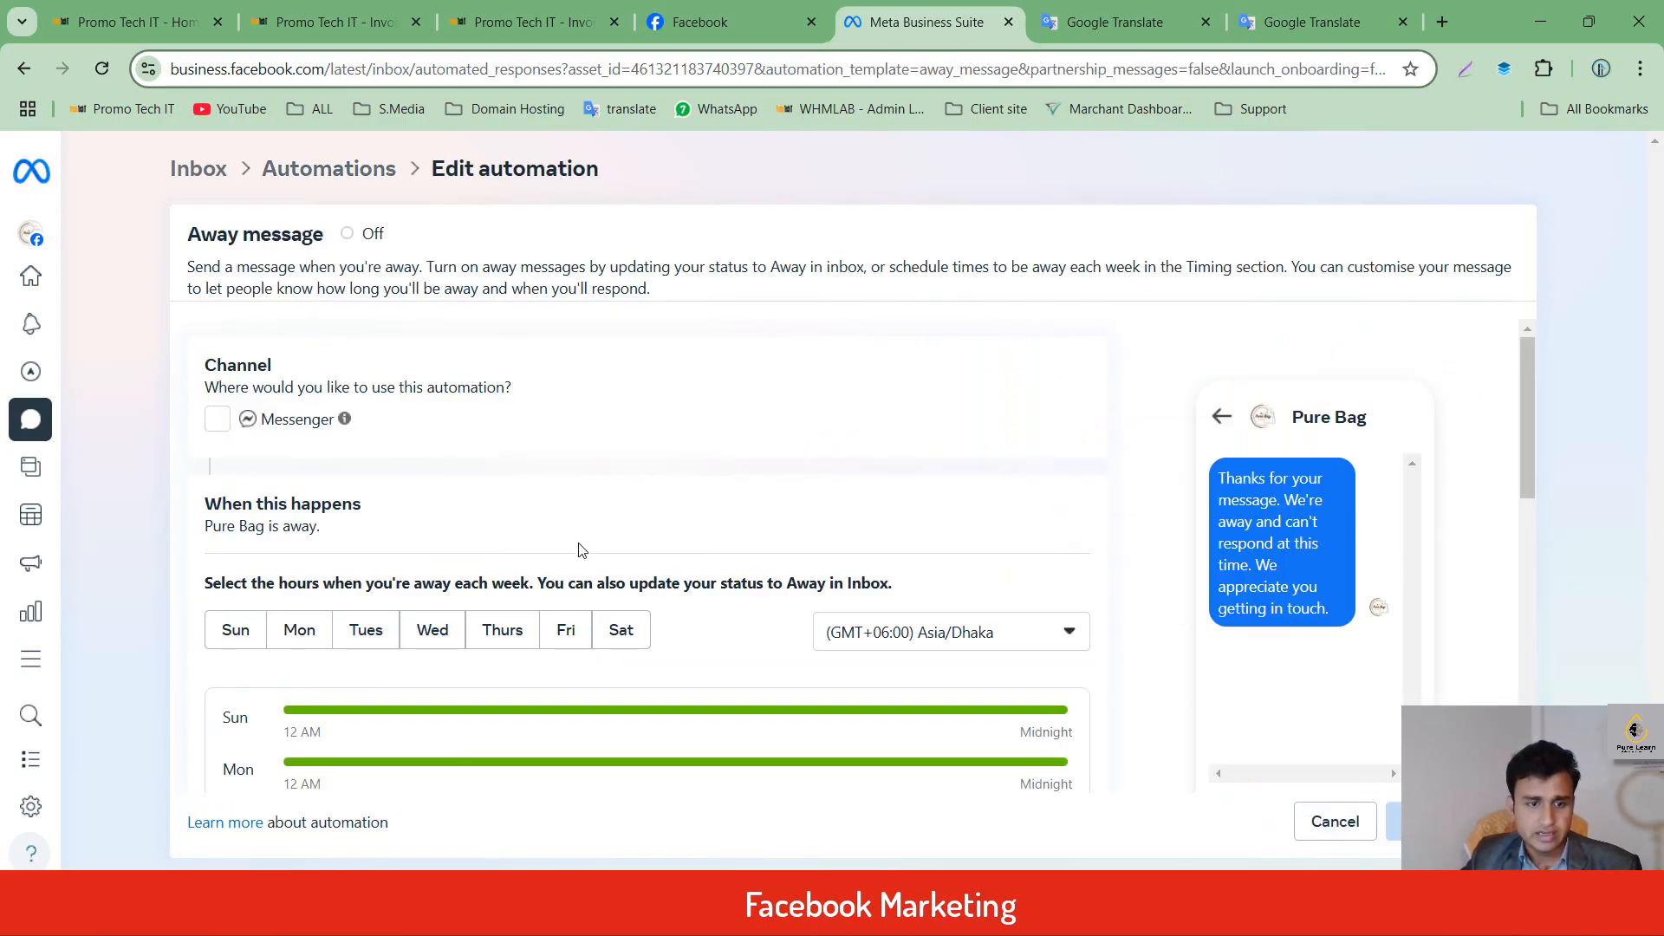
scroll(579, 554, "down", 8)
scroll(676, 619, "up", 8)
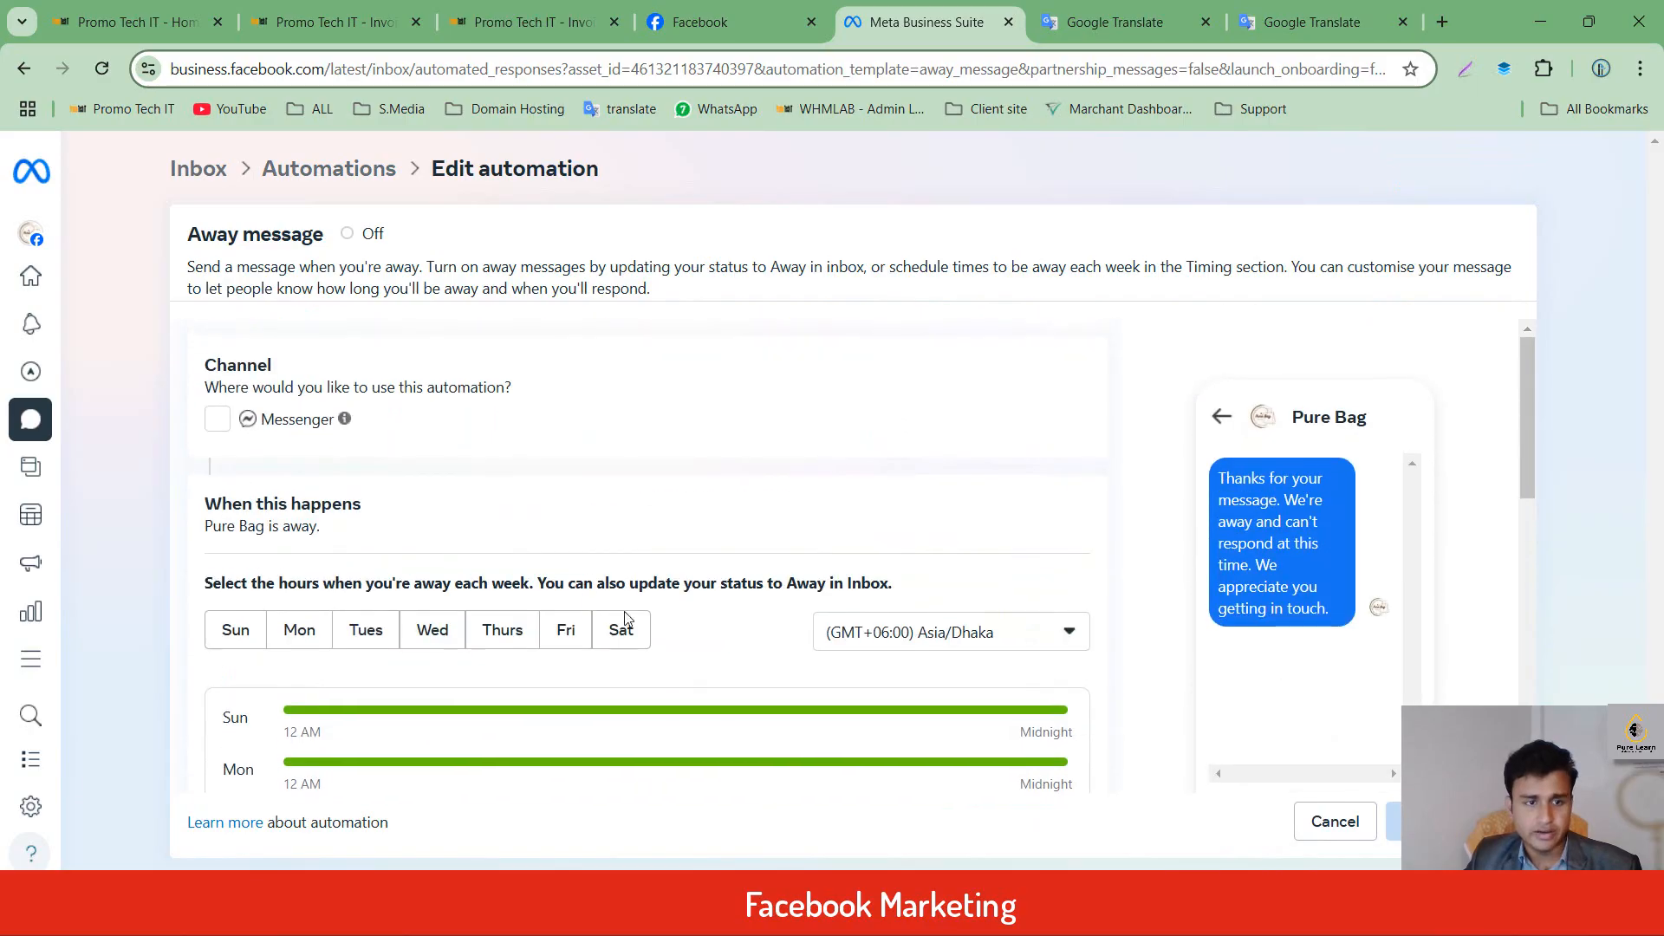
left_click(223, 421)
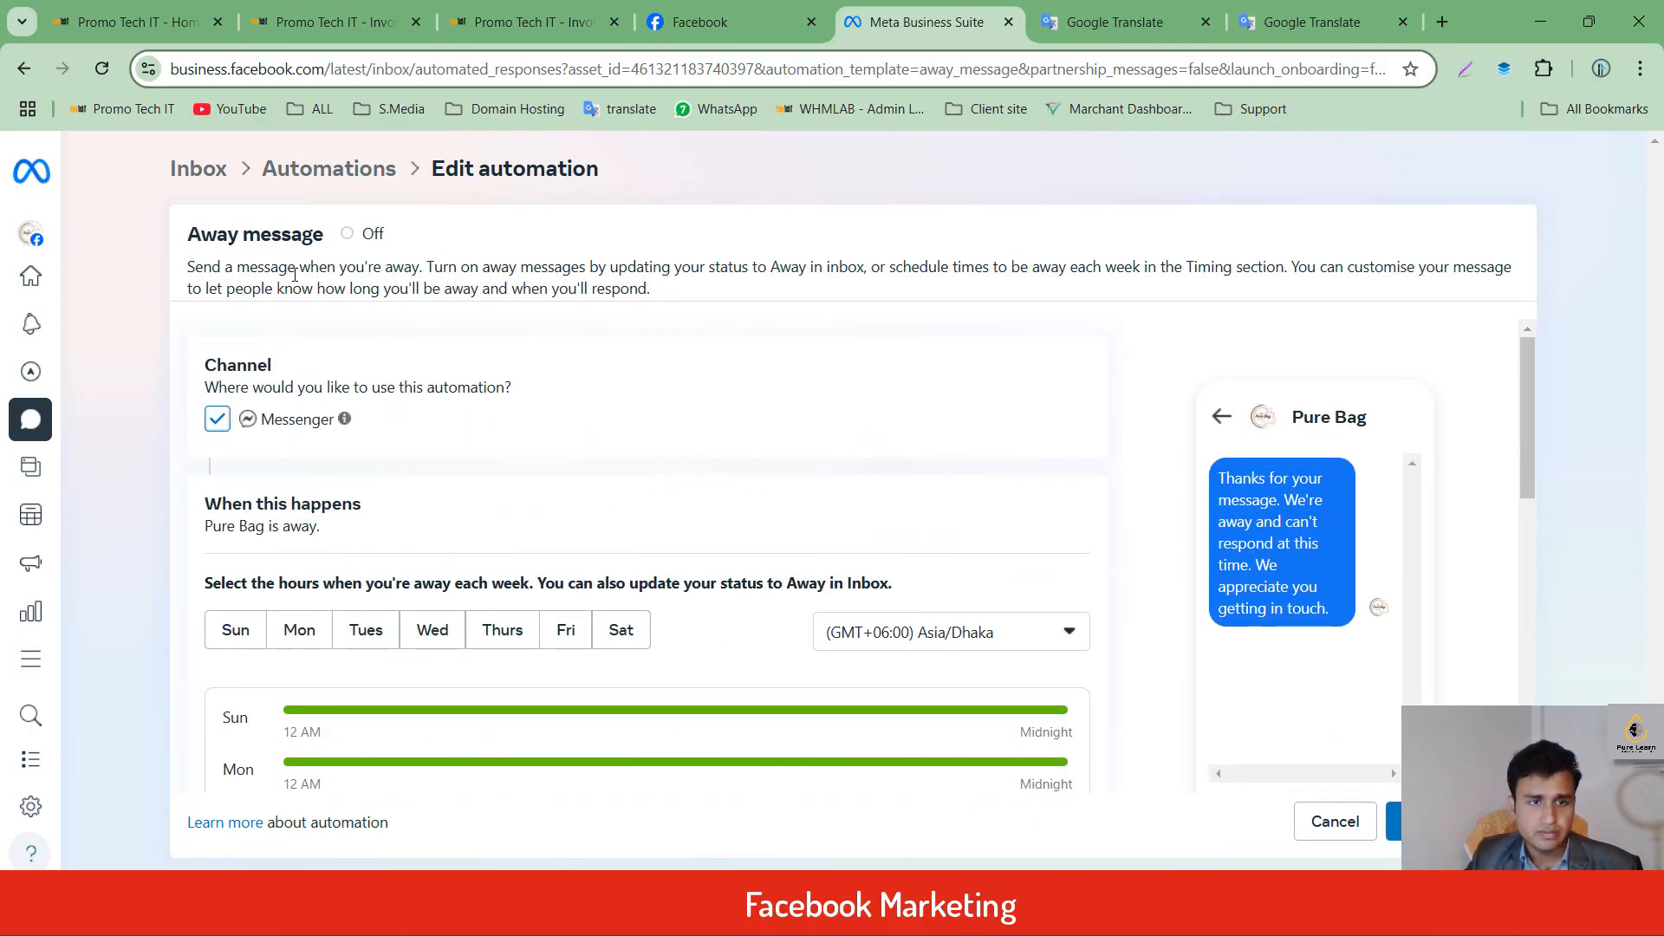
Check the time zone options for the away hours and try to save the Away message with its default text.
scroll(568, 502, "down", 8)
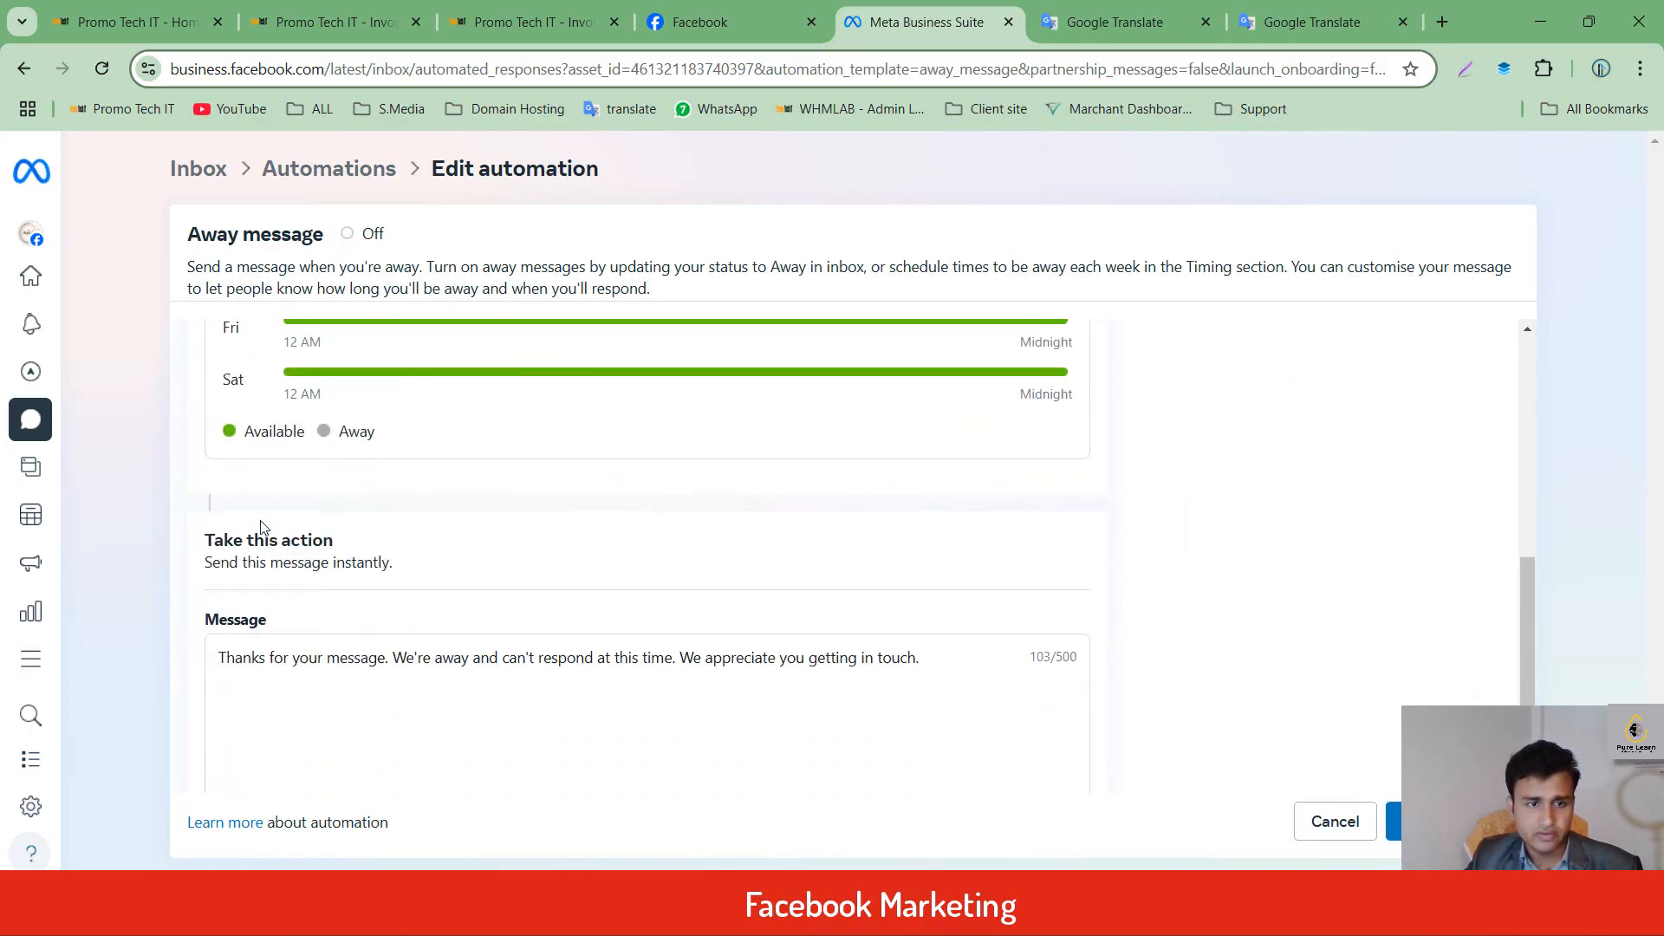
scroll(347, 521, "up", 8)
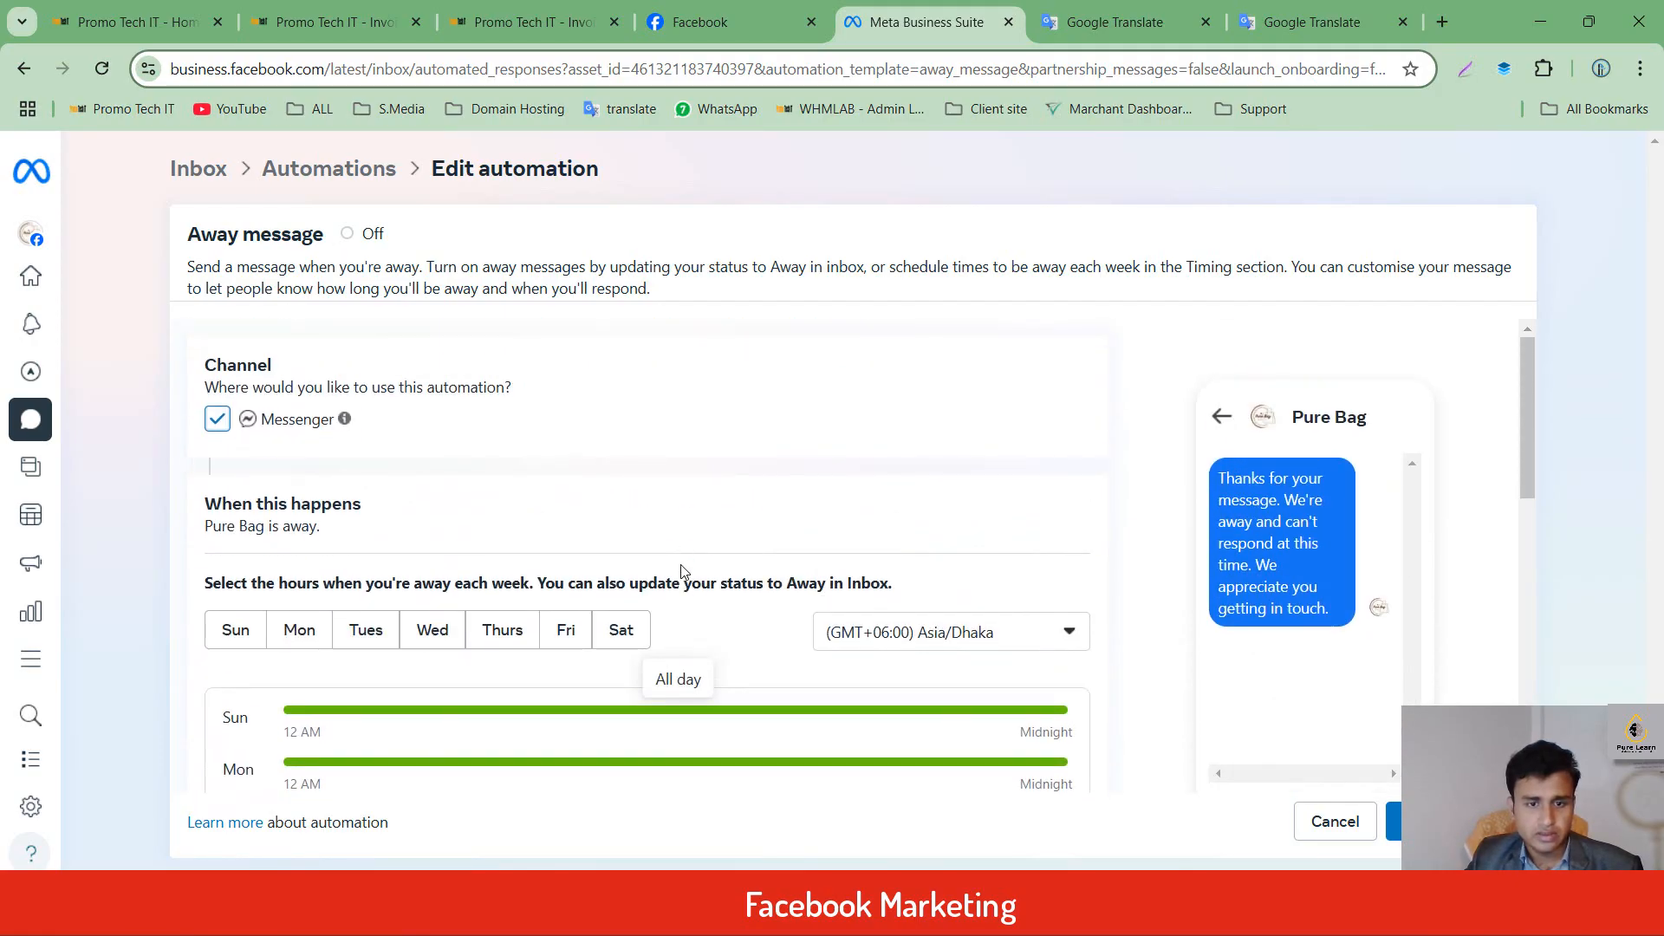
left_click(295, 631)
left_click(906, 632)
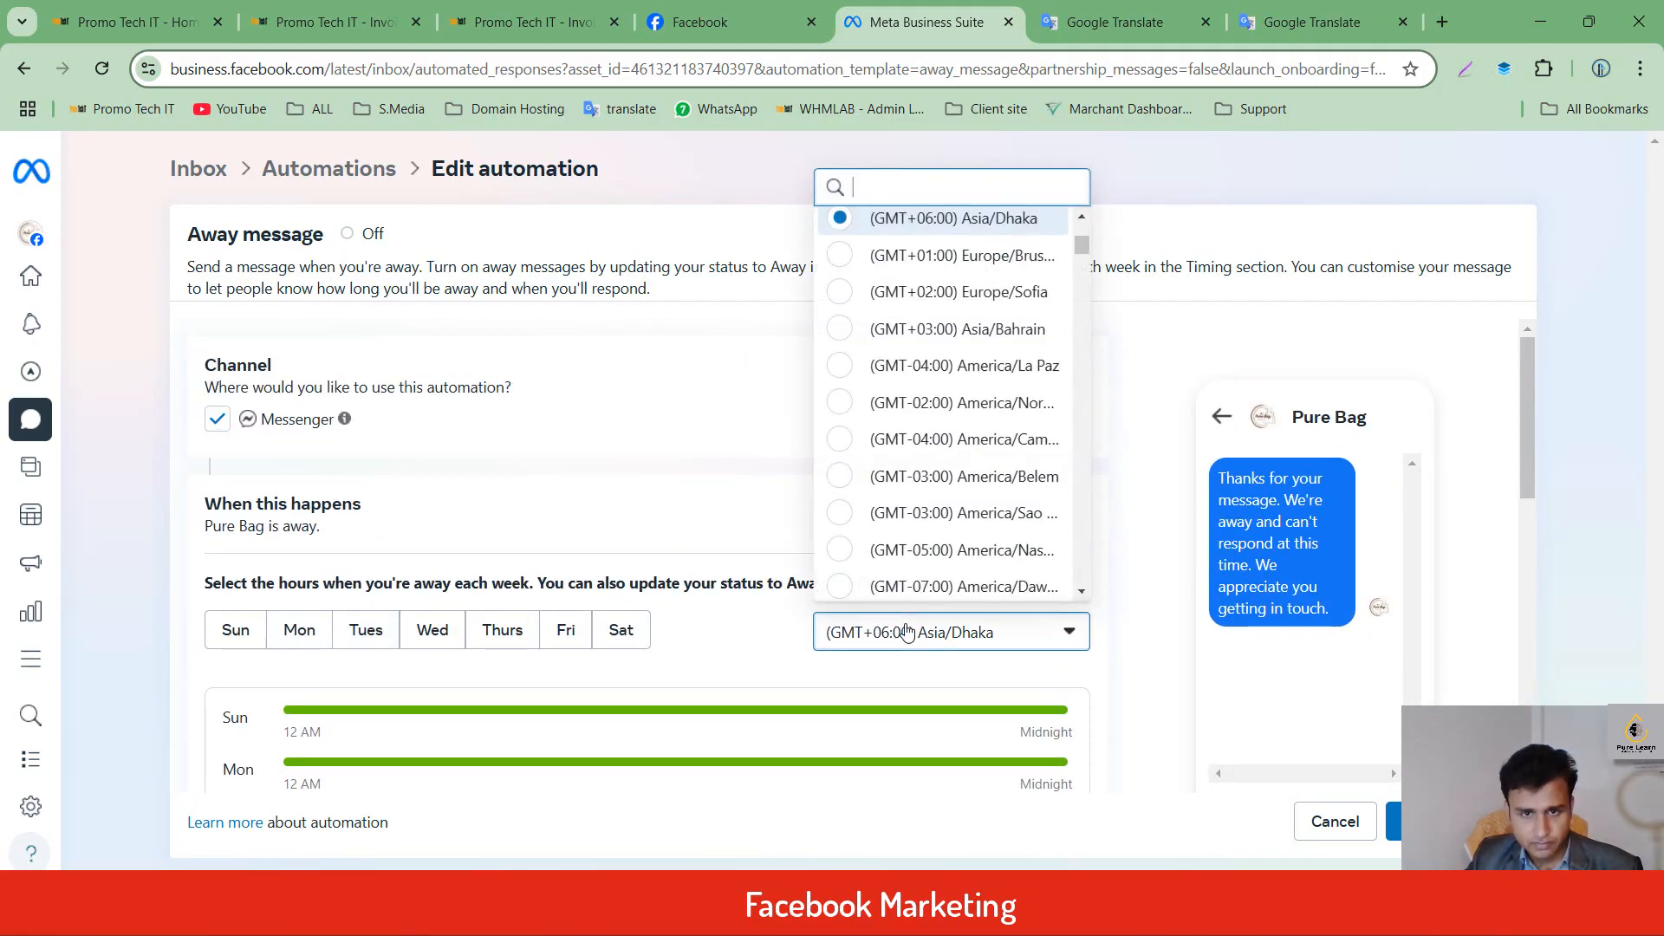
scroll(668, 620, "down", 7)
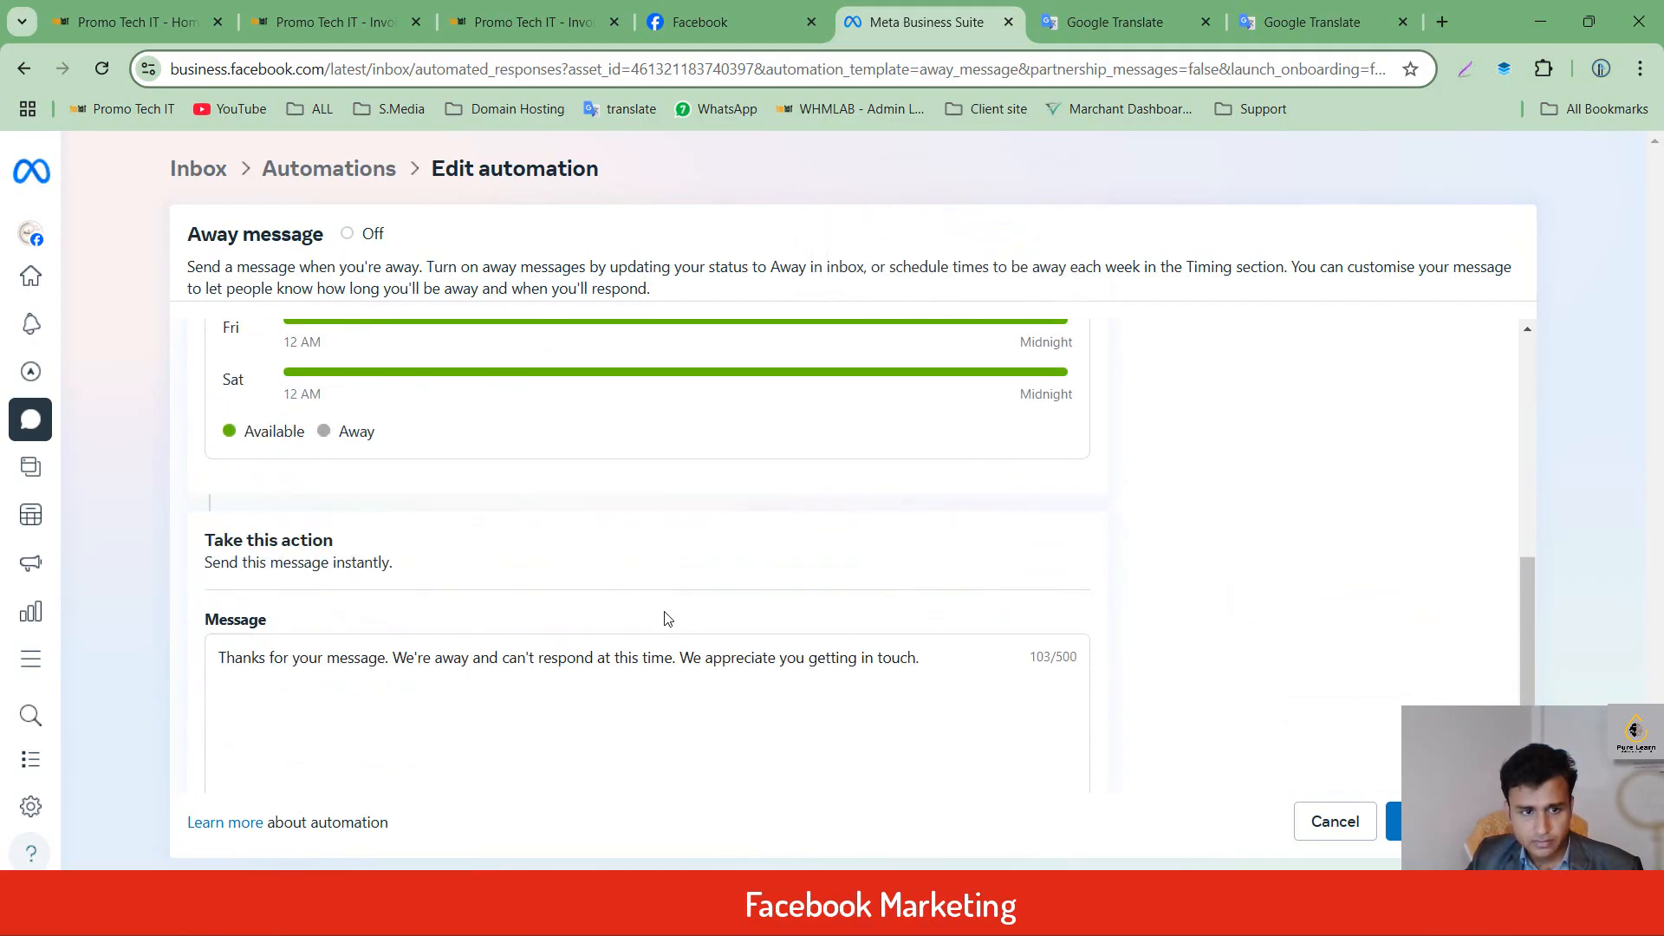
left_click(1394, 821)
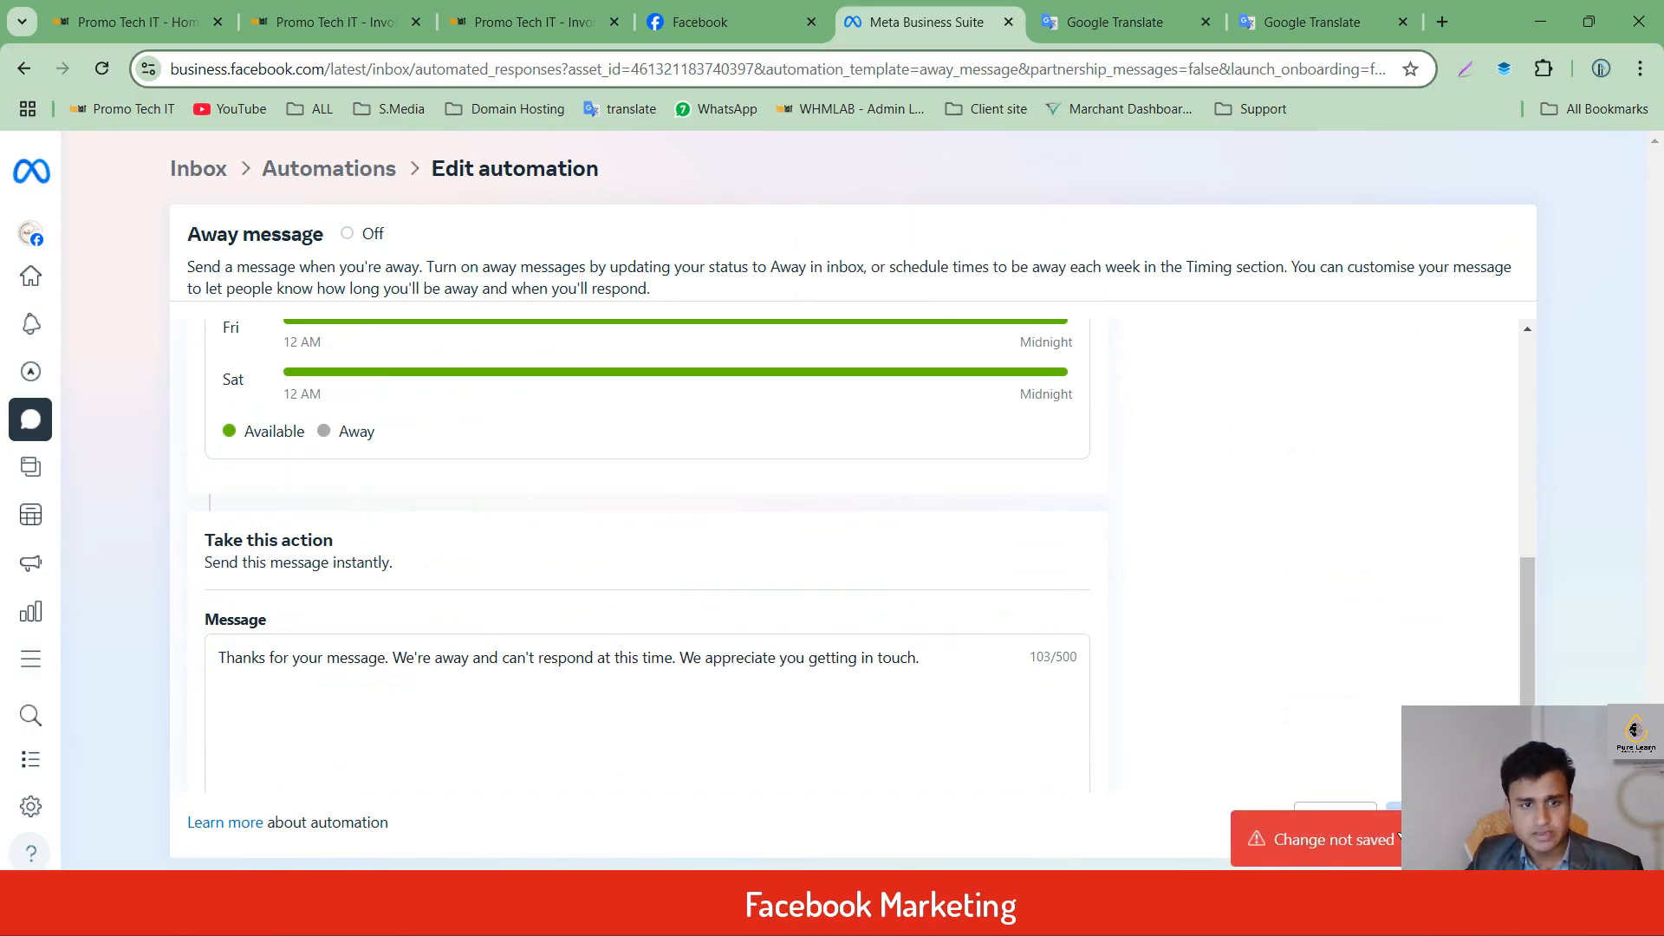
Select Sunday as an away day and view the start time choices for its away hours.
scroll(661, 668, "up", 7)
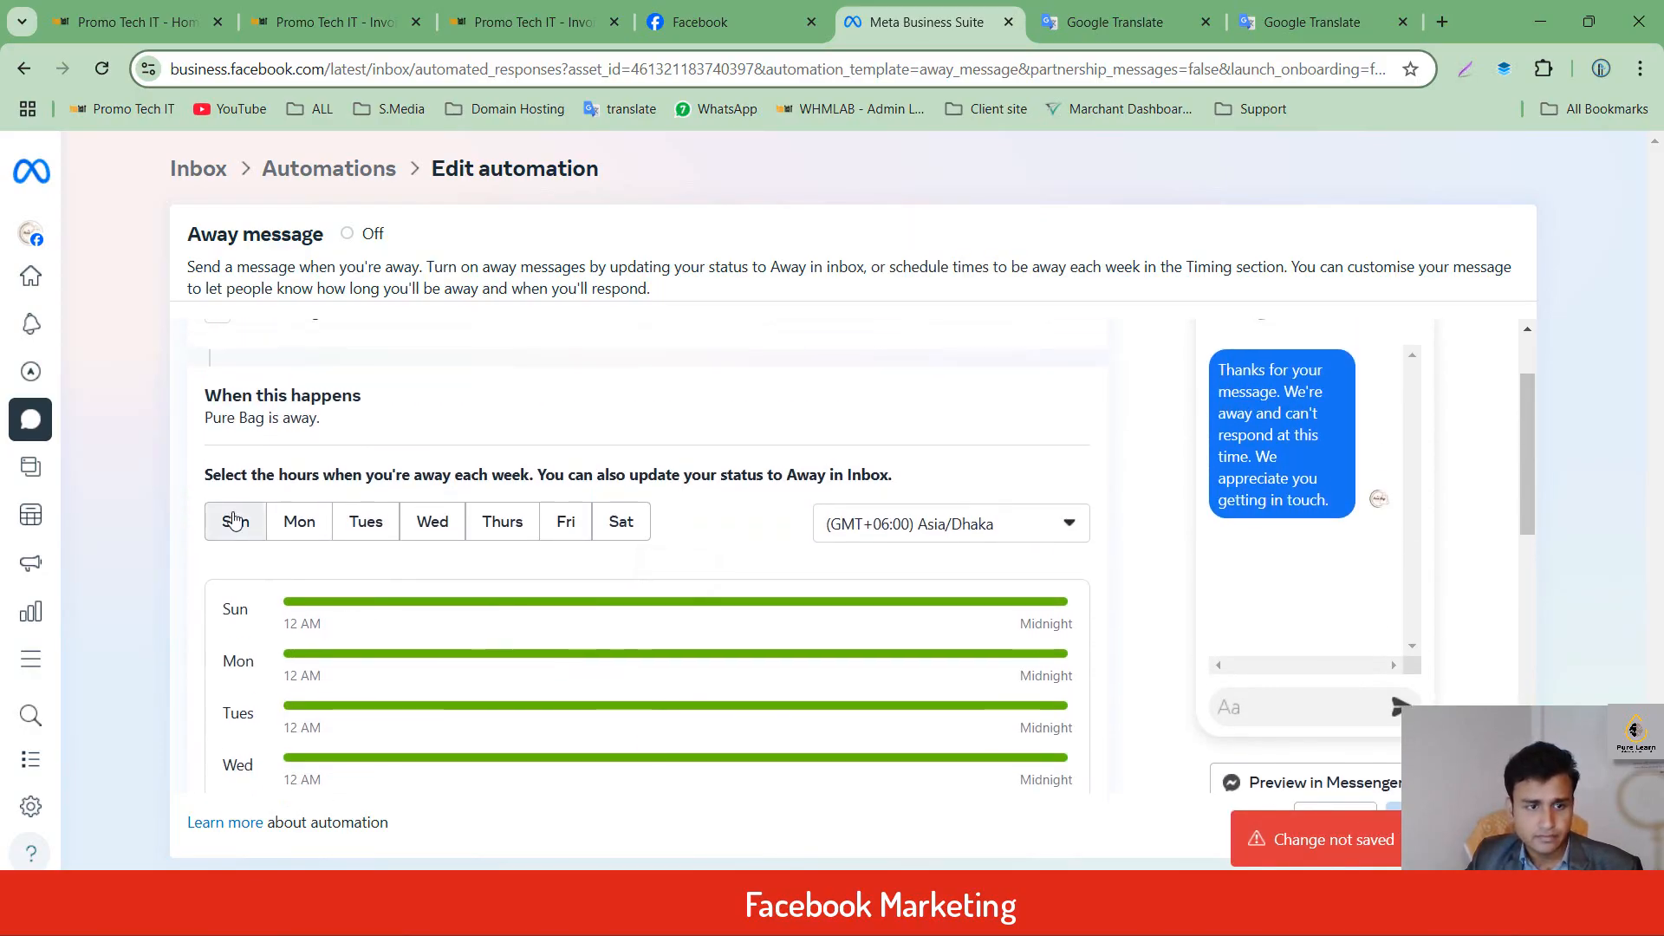
left_click(234, 519)
left_click(422, 632)
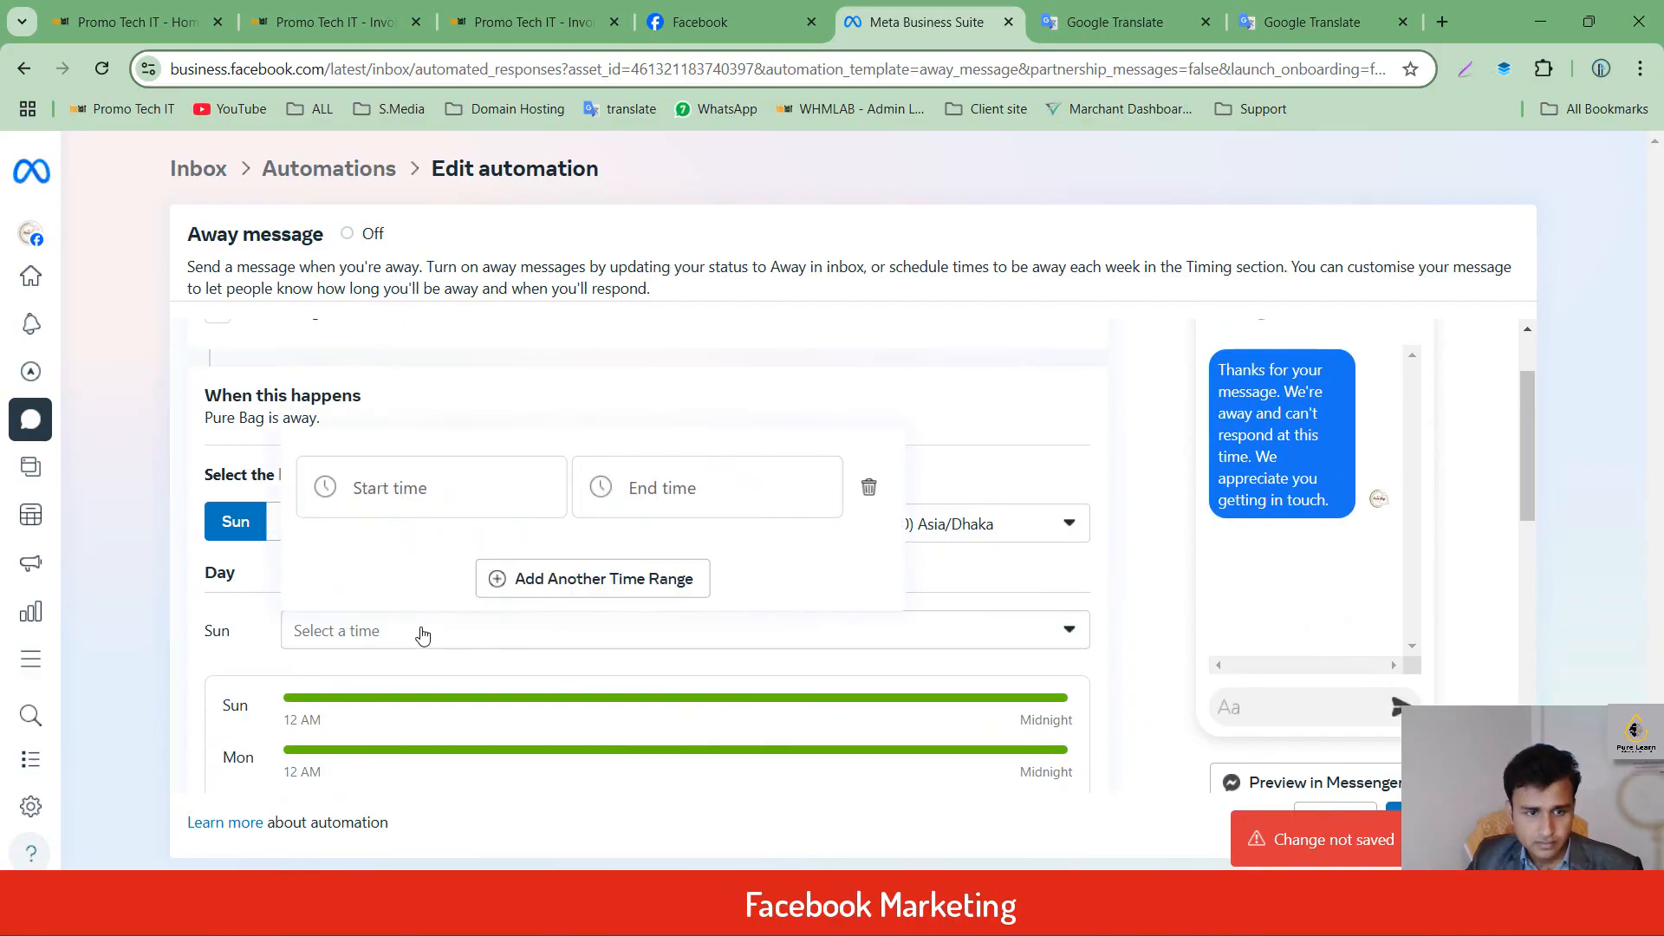
left_click(487, 487)
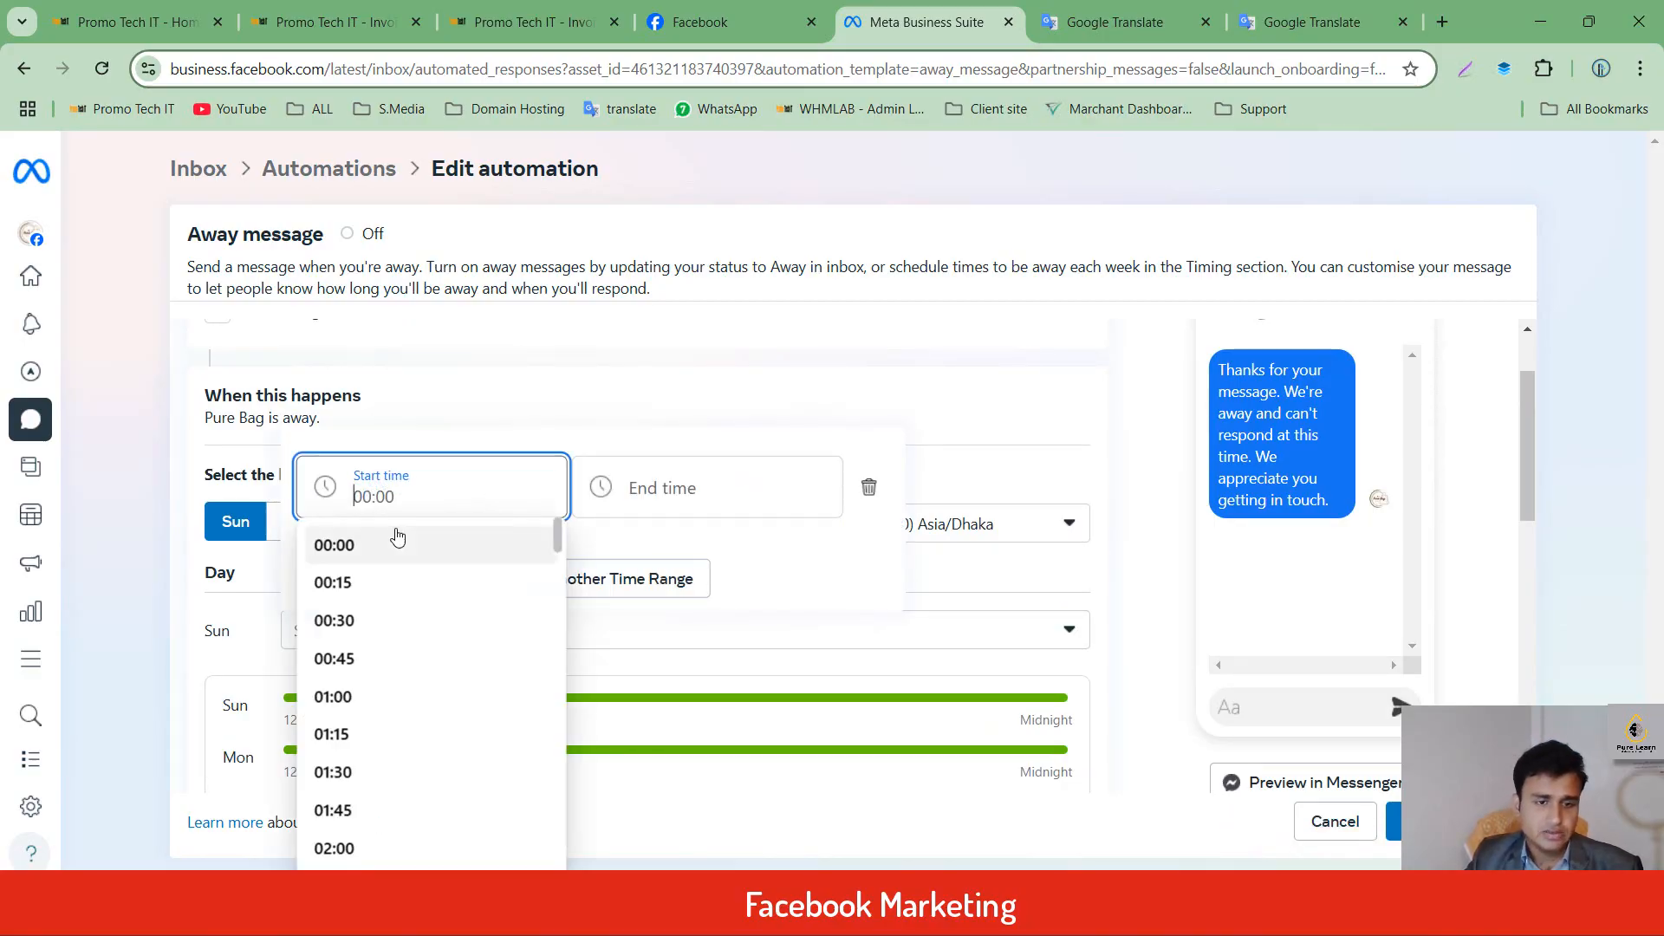
left_click(417, 408)
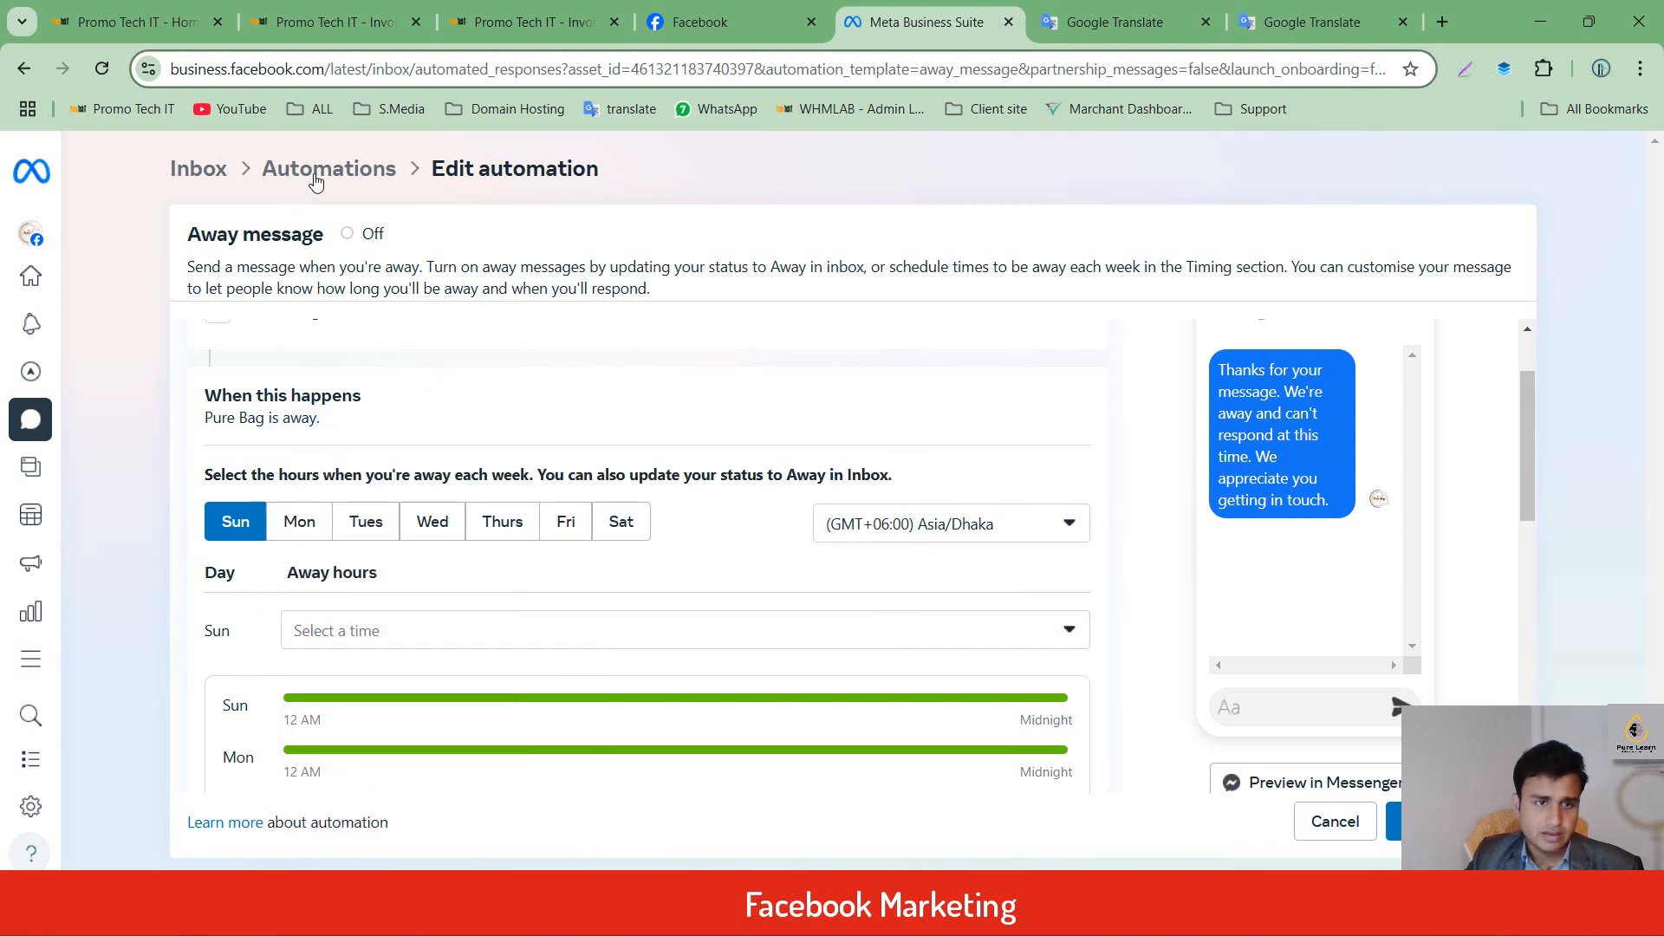
Leave the Away message editor and return to the Automations overview.
left_click(315, 173)
left_click(1102, 454)
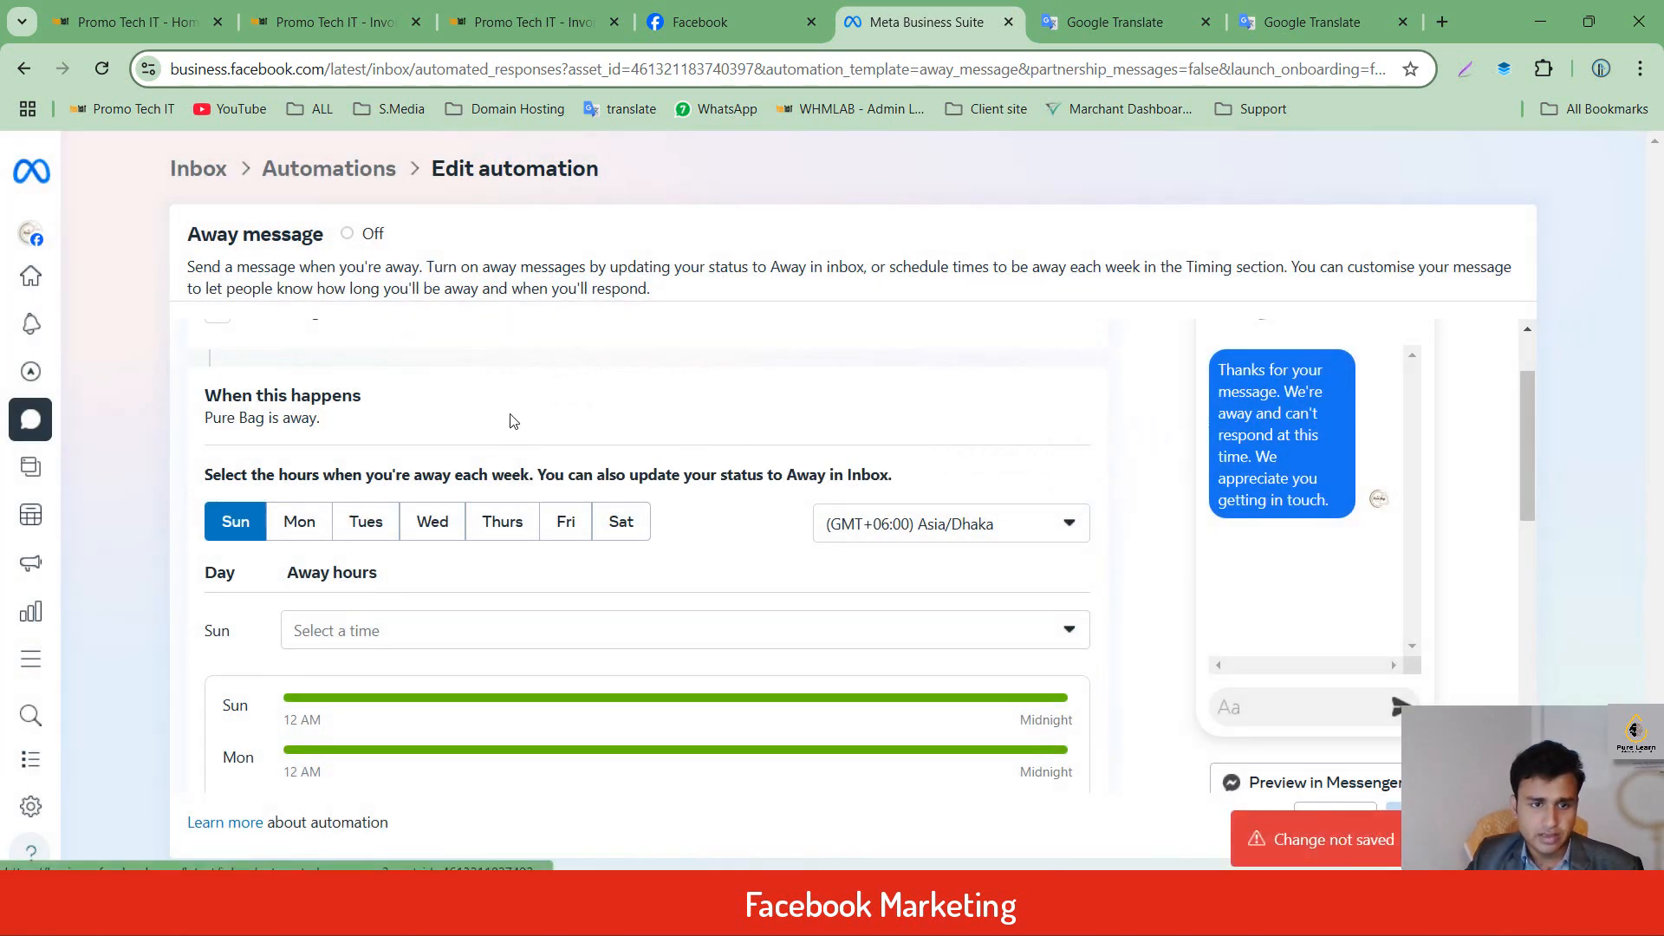
left_click(298, 177)
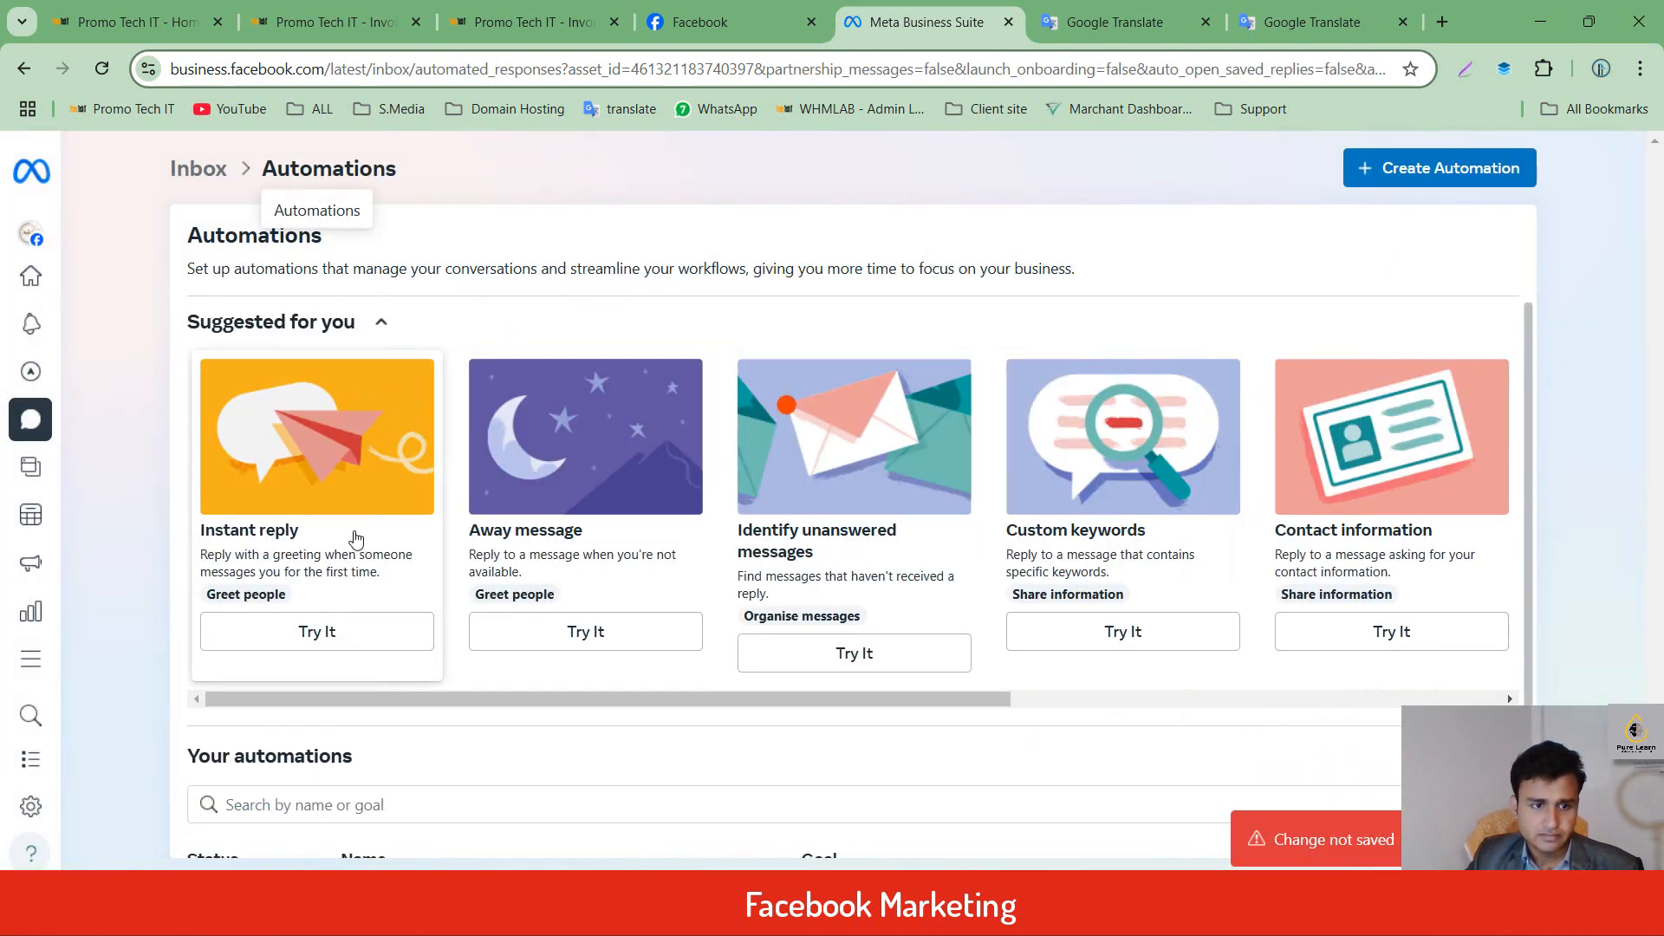
Open the Instant reply template and review its channel setting and default message.
left_click(318, 631)
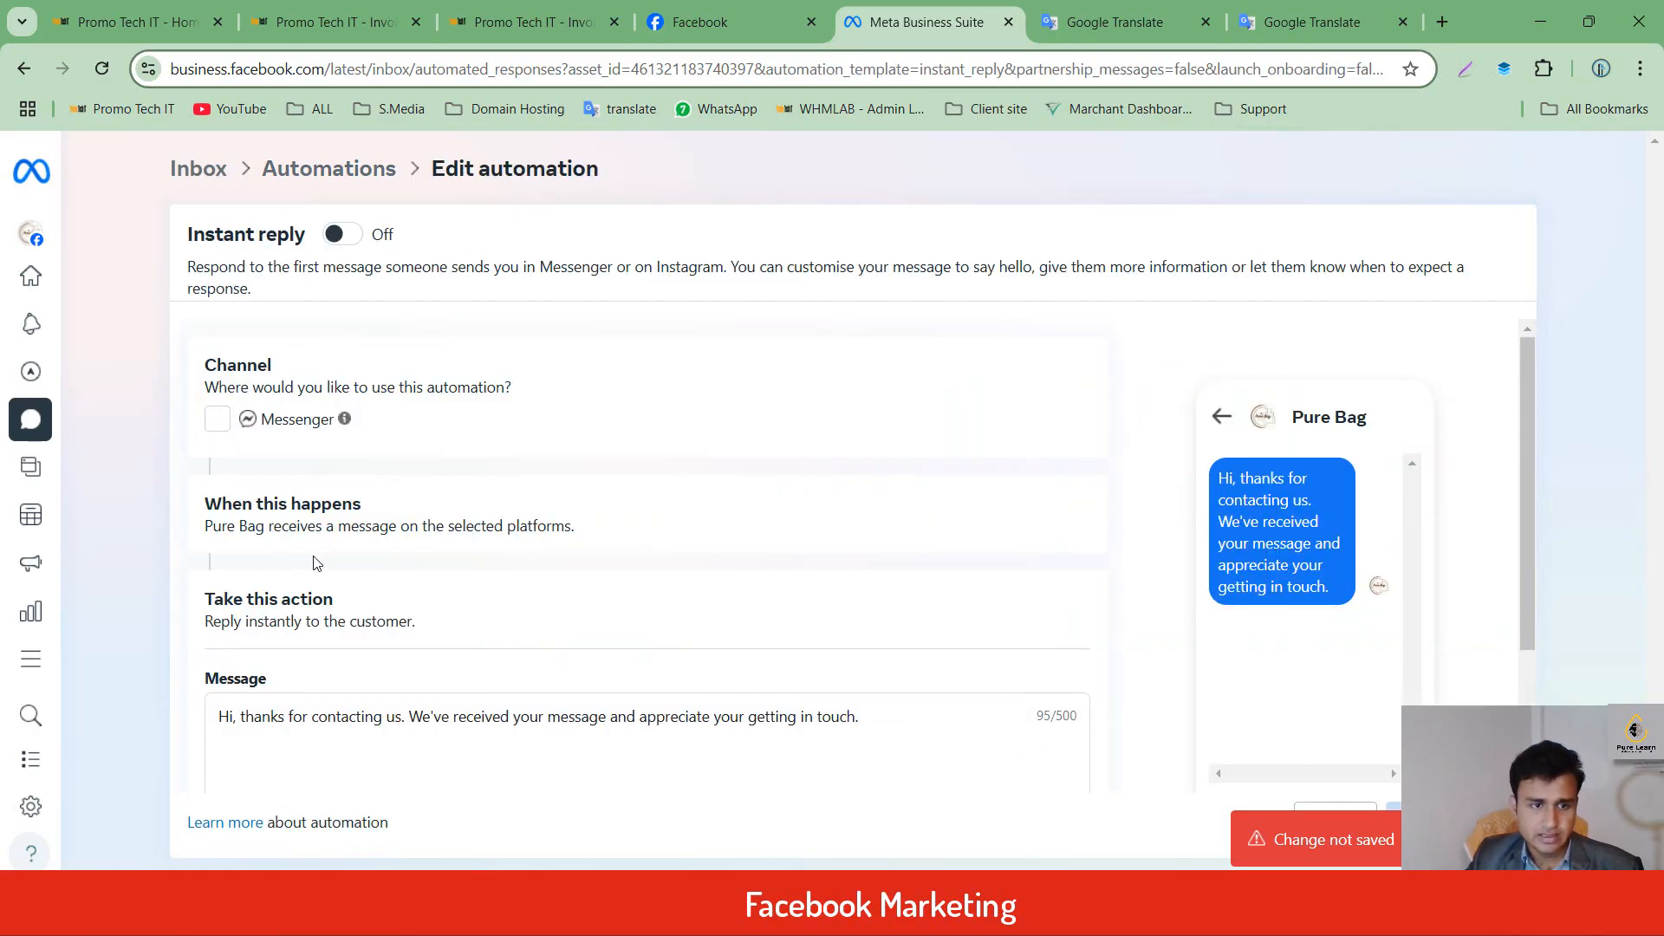
scroll(433, 563, "down", 3)
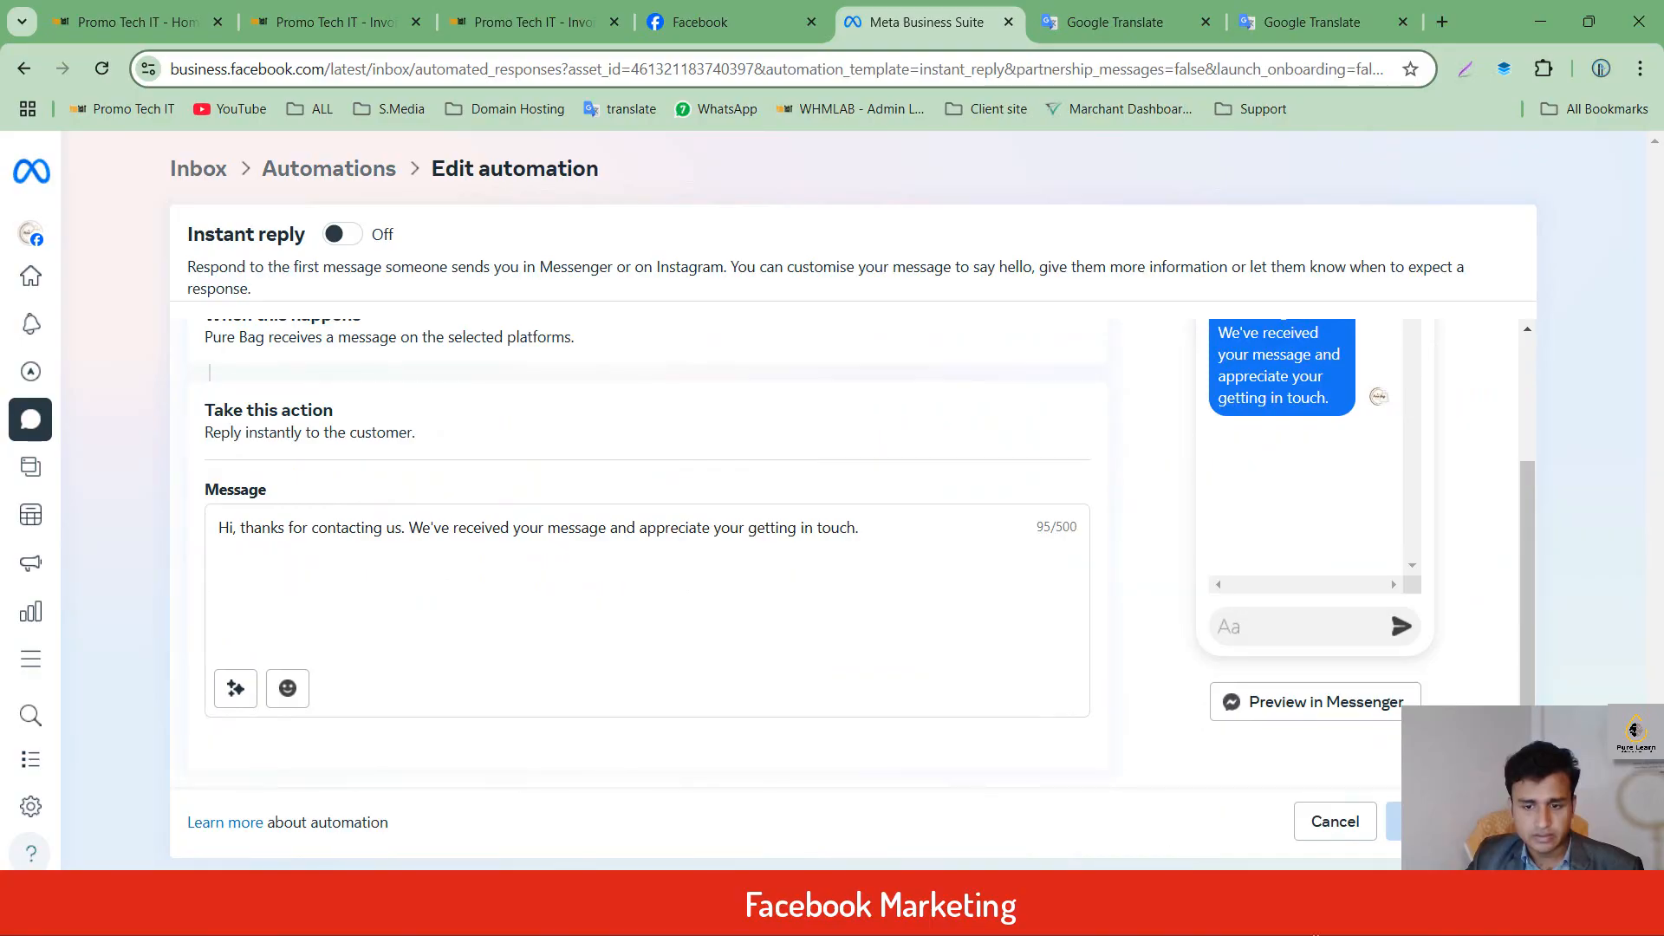
left_click(1314, 924)
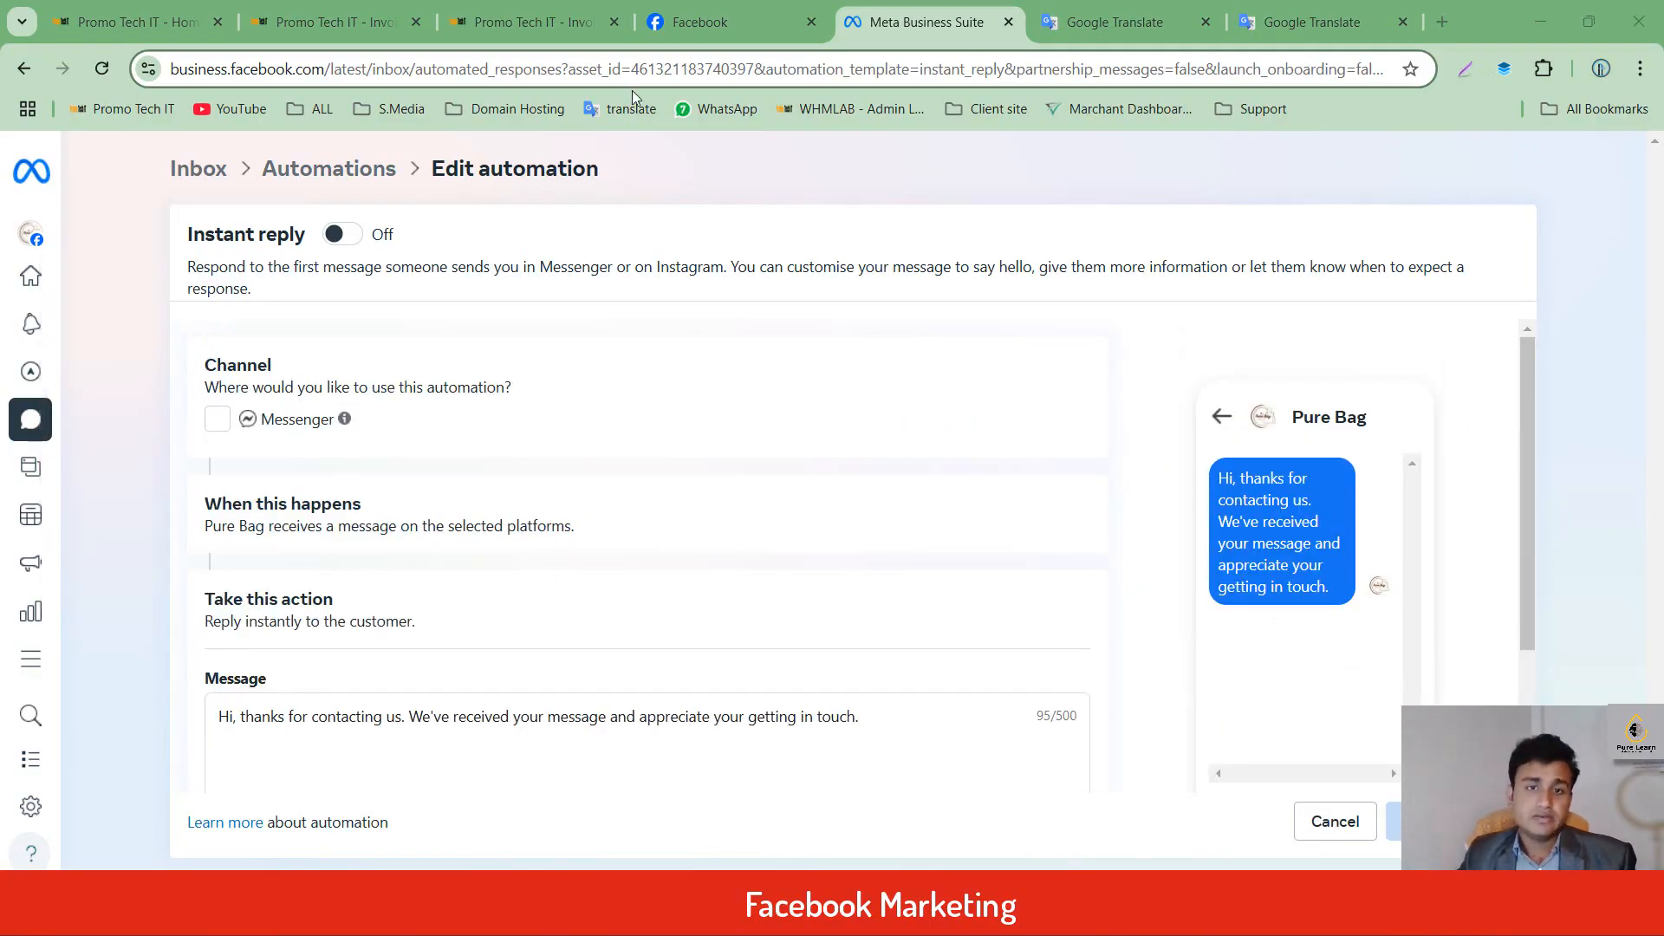
Switch to the Facebook tab and look through the Pure Bag page, including its page editing options.
left_click(692, 26)
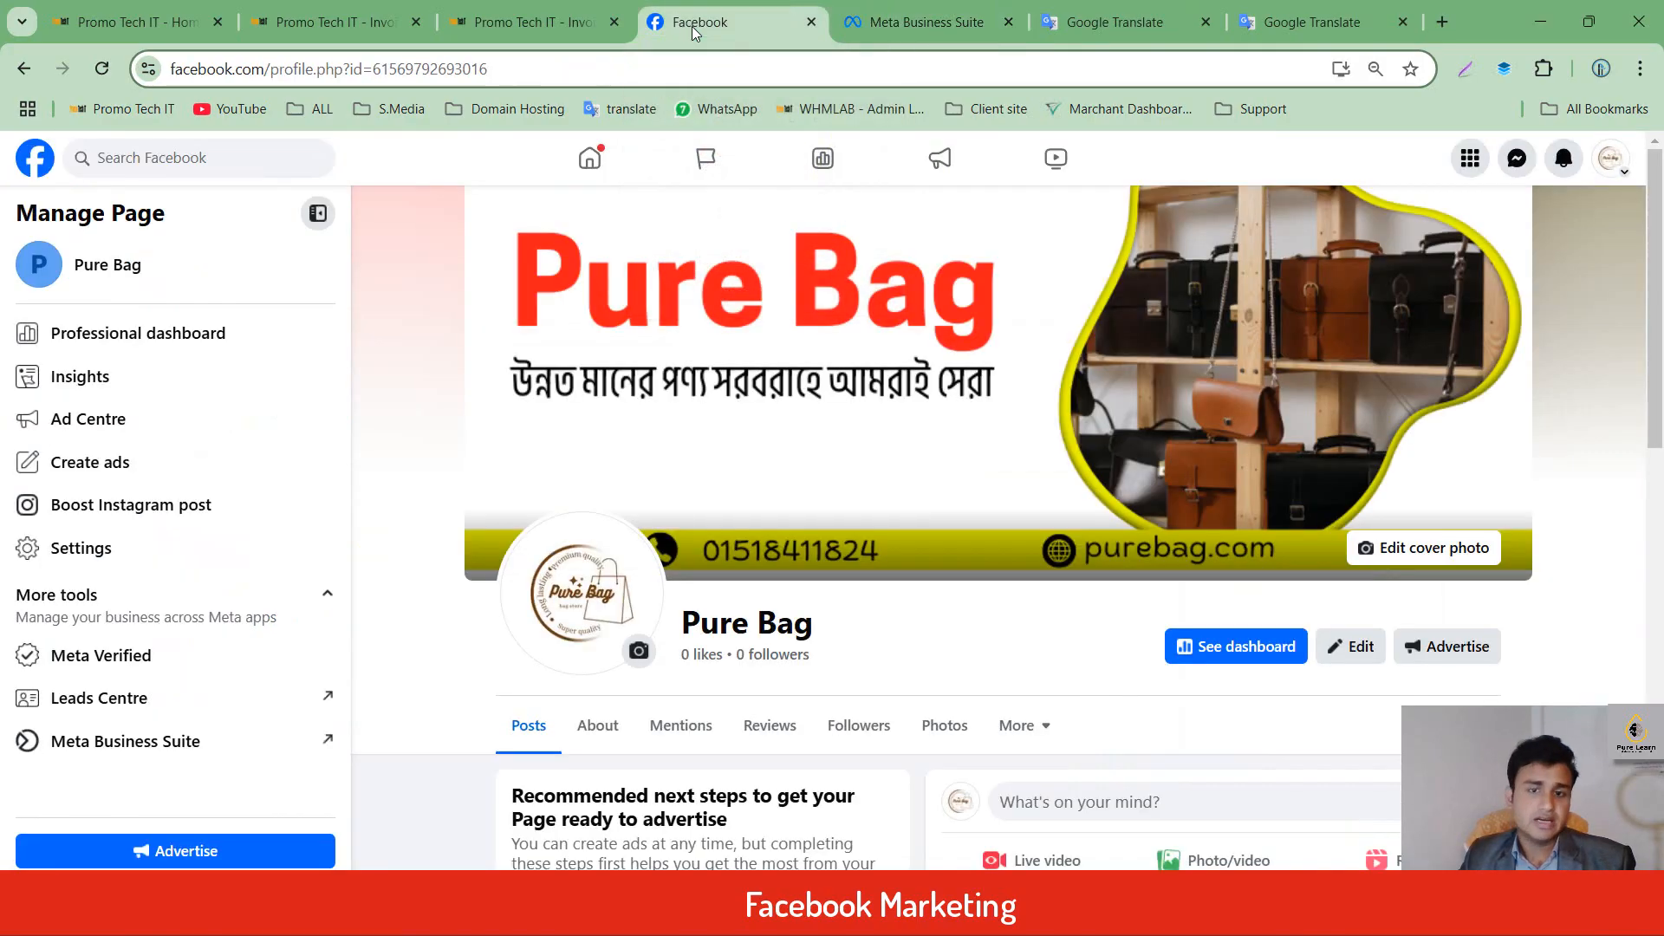
scroll(1183, 672, "down", 1)
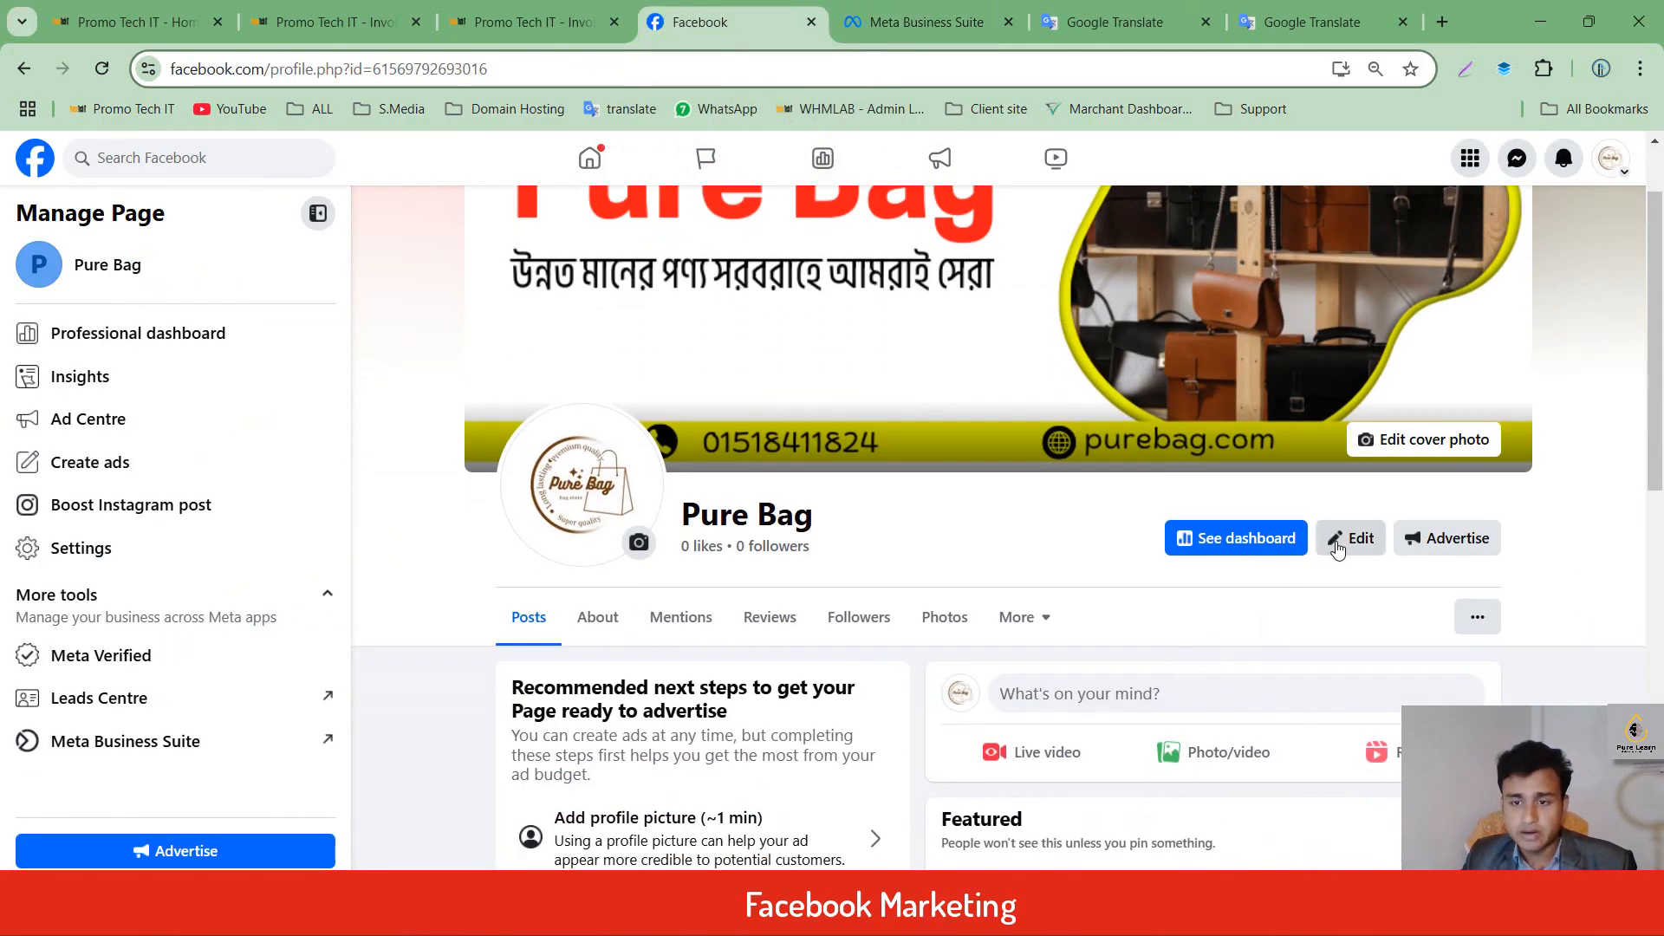
left_click(1337, 546)
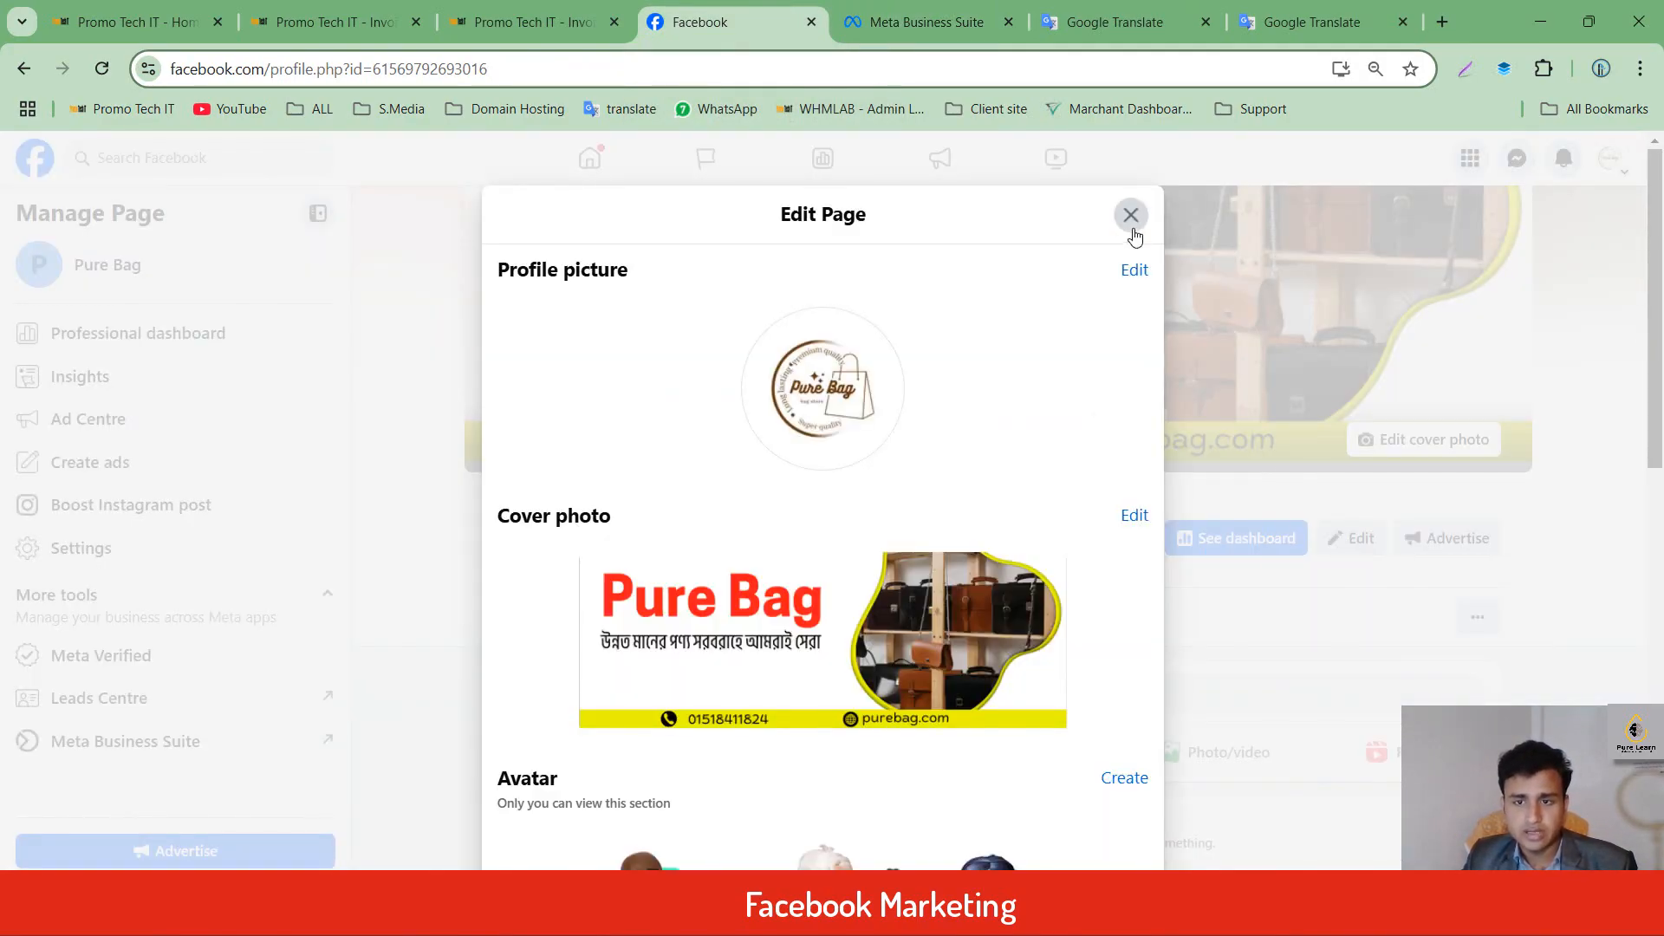
left_click(1131, 215)
scroll(1251, 646, "down", 3)
scroll(1251, 646, "up", 2)
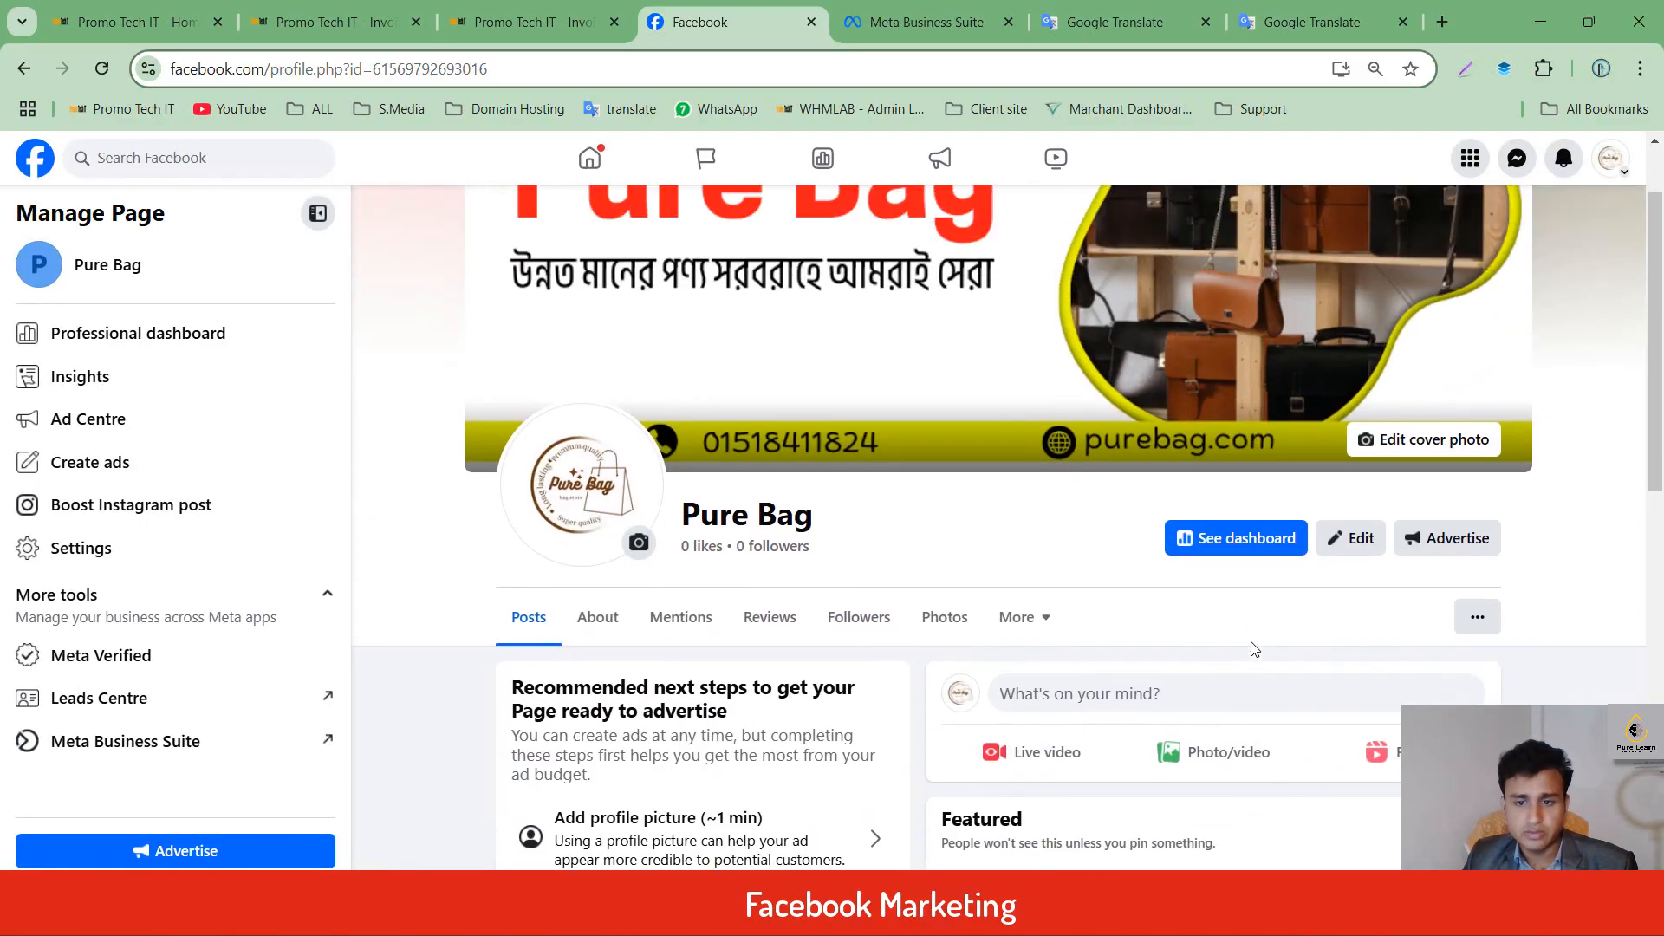
scroll(1251, 646, "down", 3)
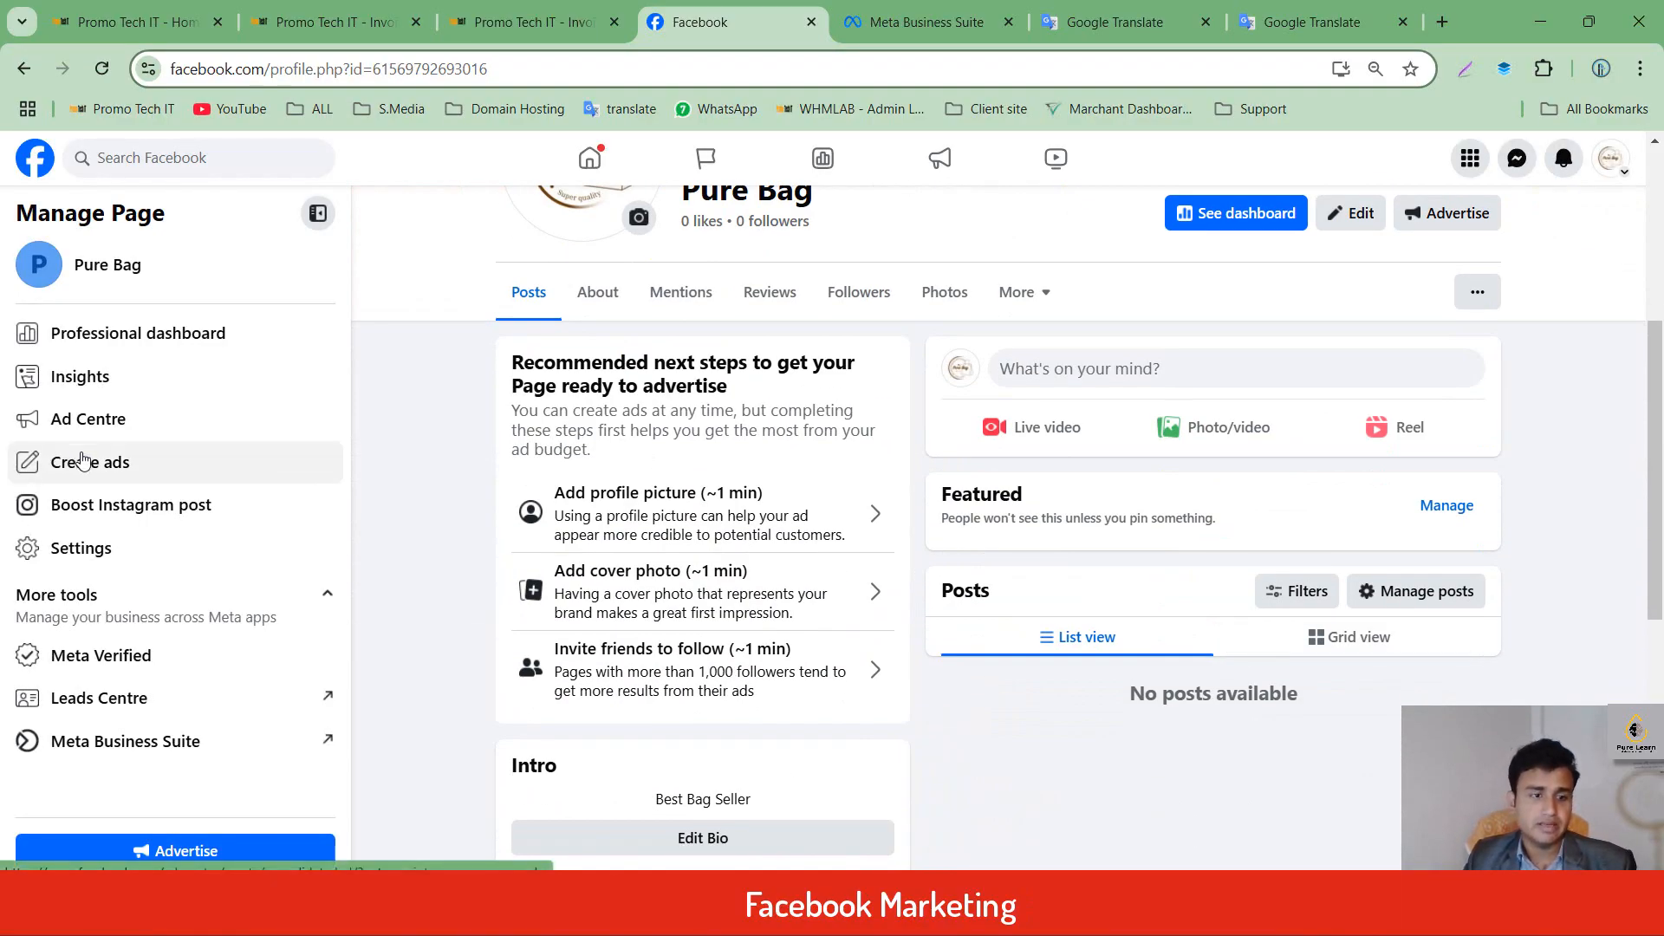
scroll(88, 597, "up", 1)
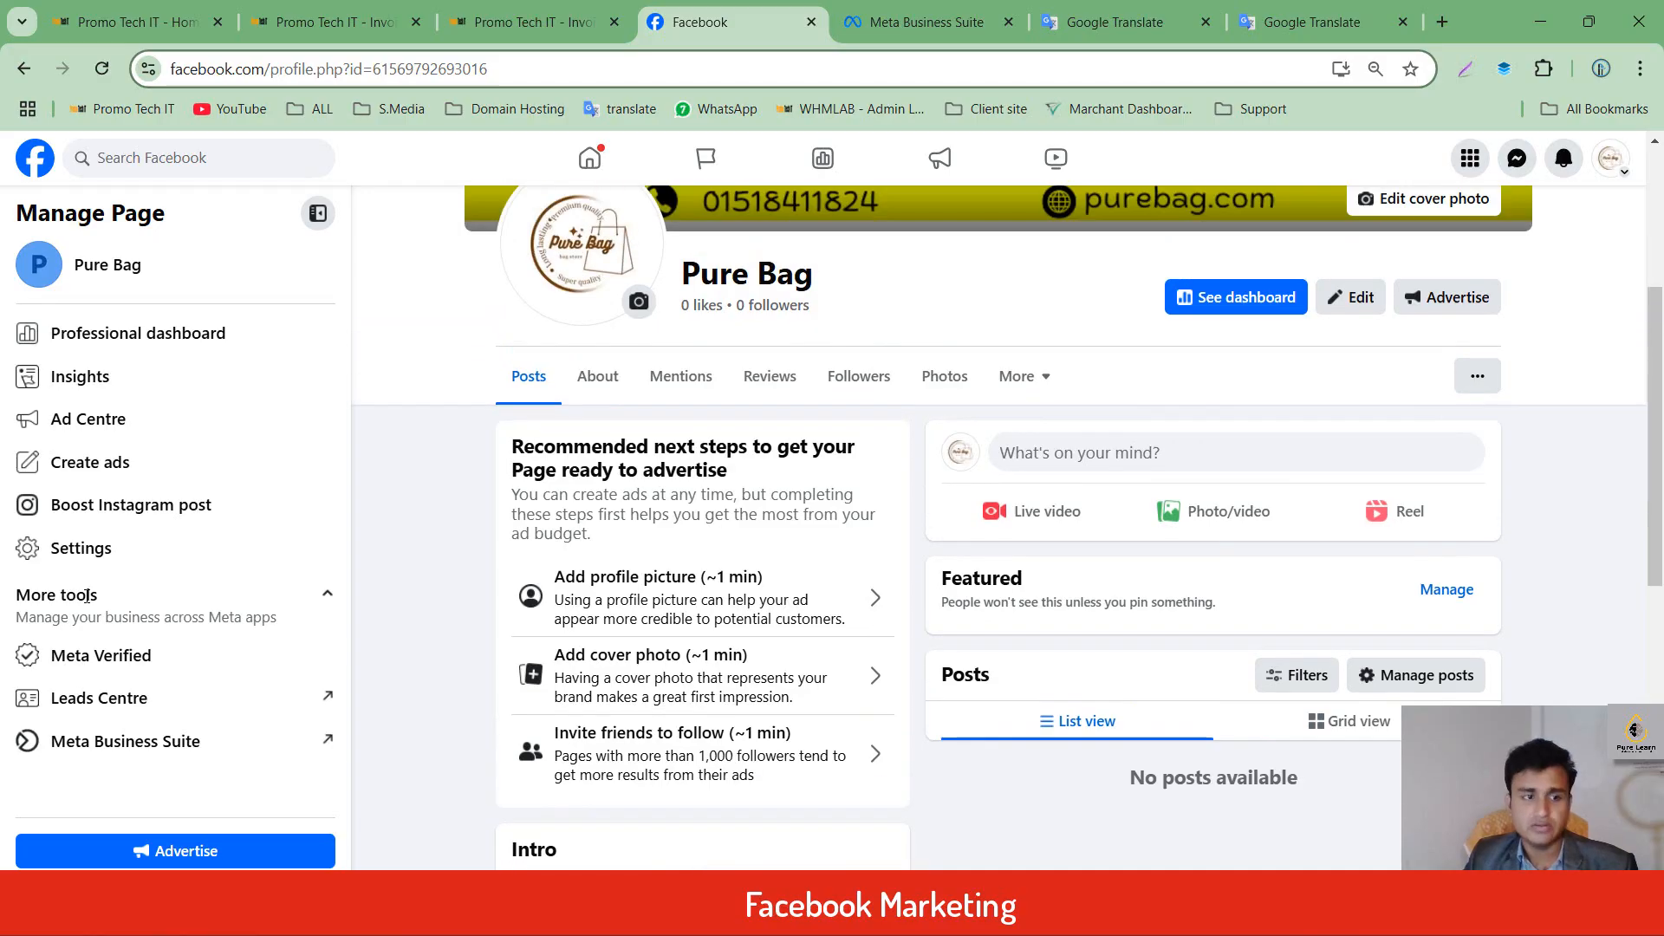
Review the Page setup options in the page's settings, and return to the Pure Bag profile.
left_click(95, 564)
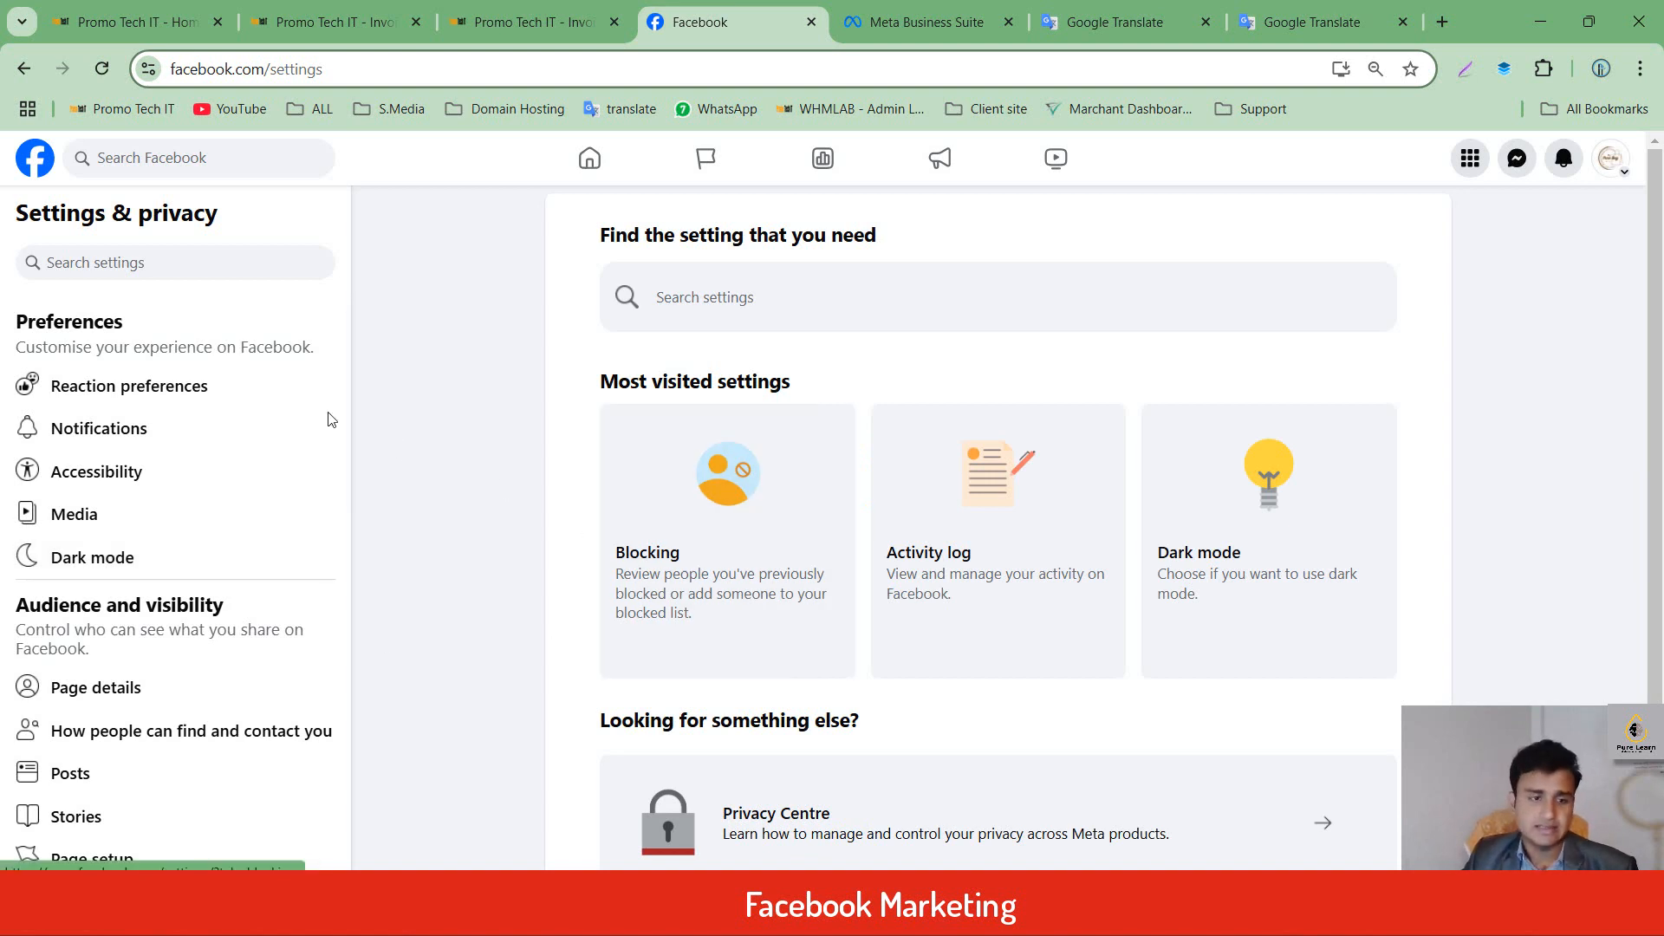
scroll(117, 428, "down", 4)
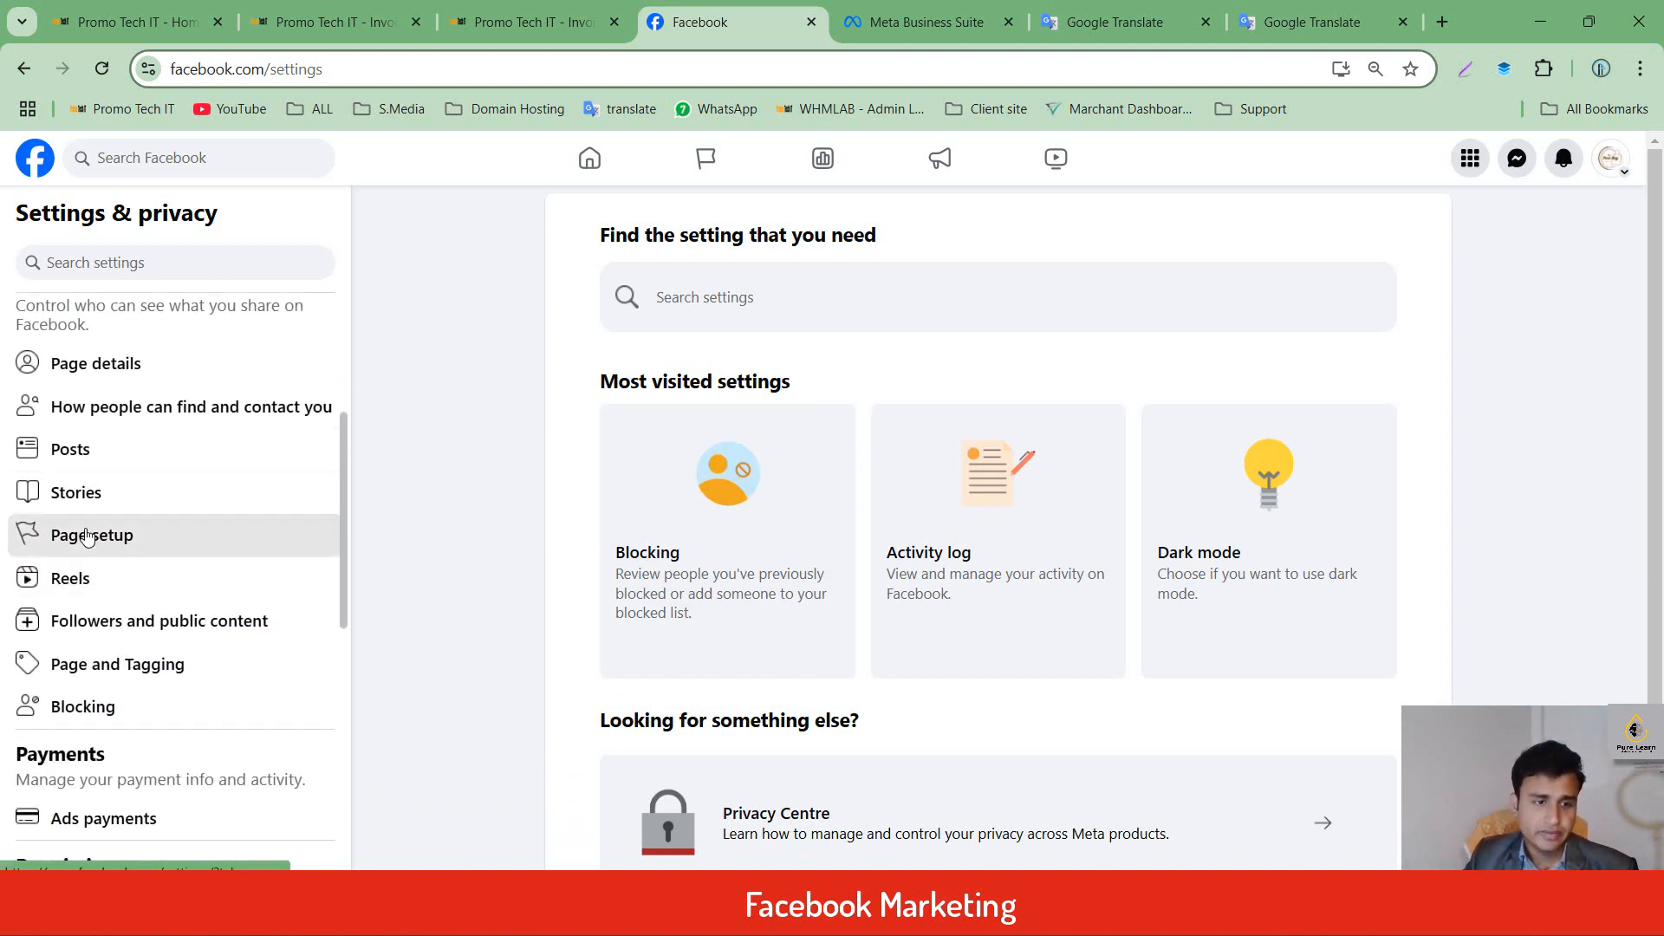
left_click(86, 537)
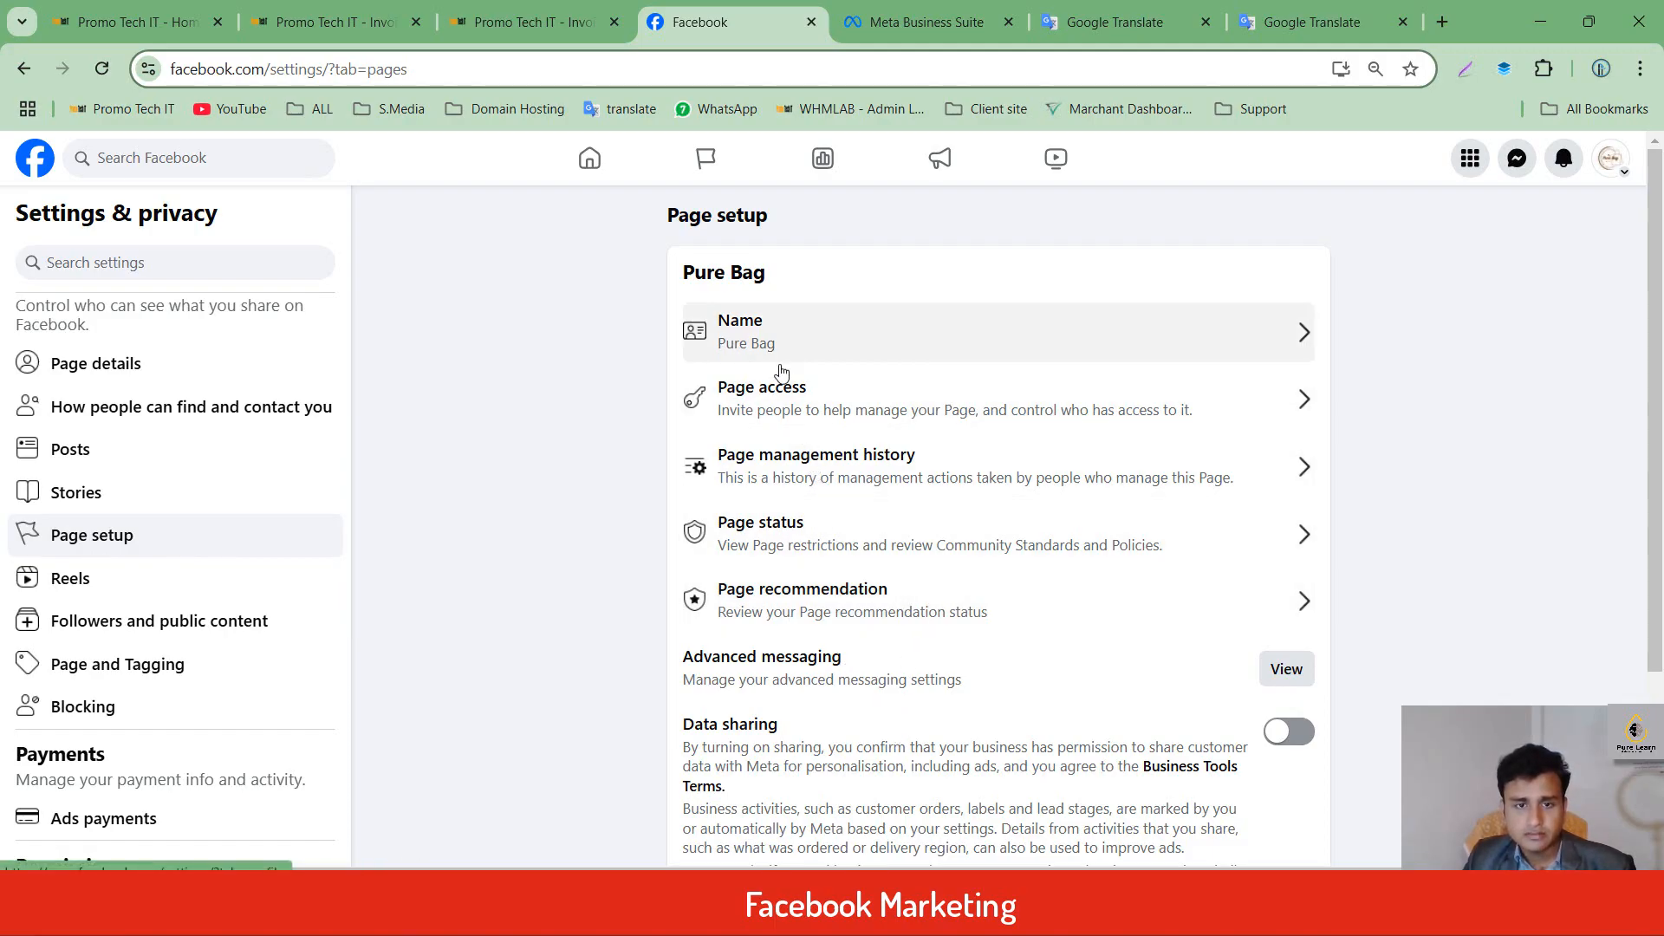
scroll(918, 553, "down", 3)
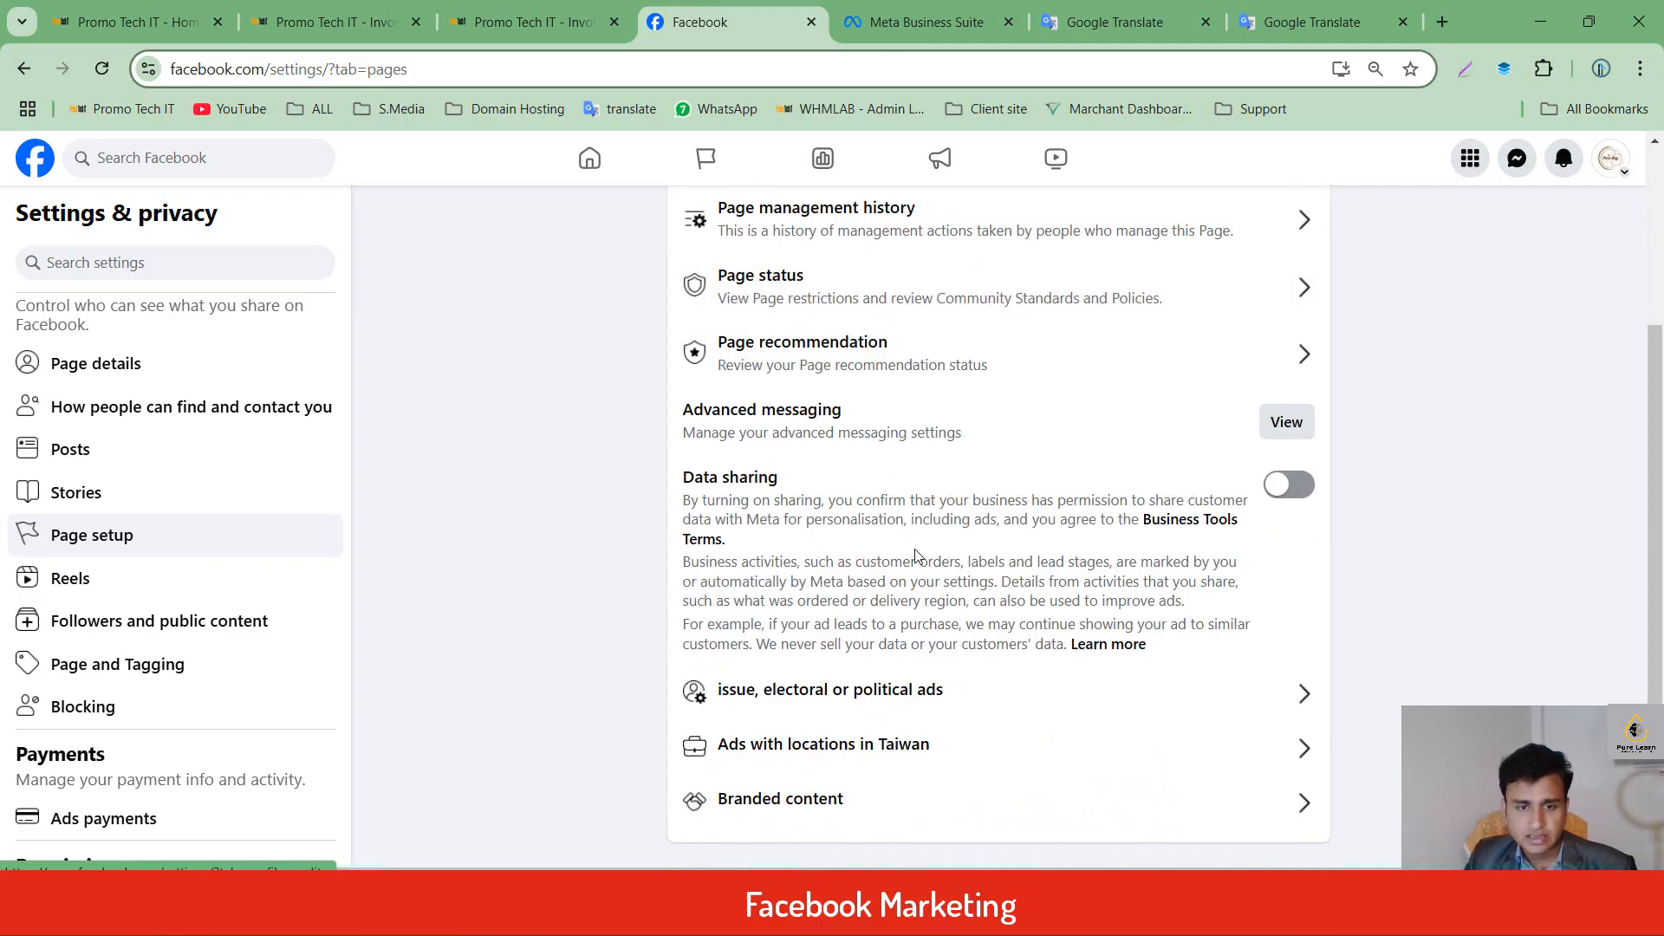
scroll(916, 555, "up", 3)
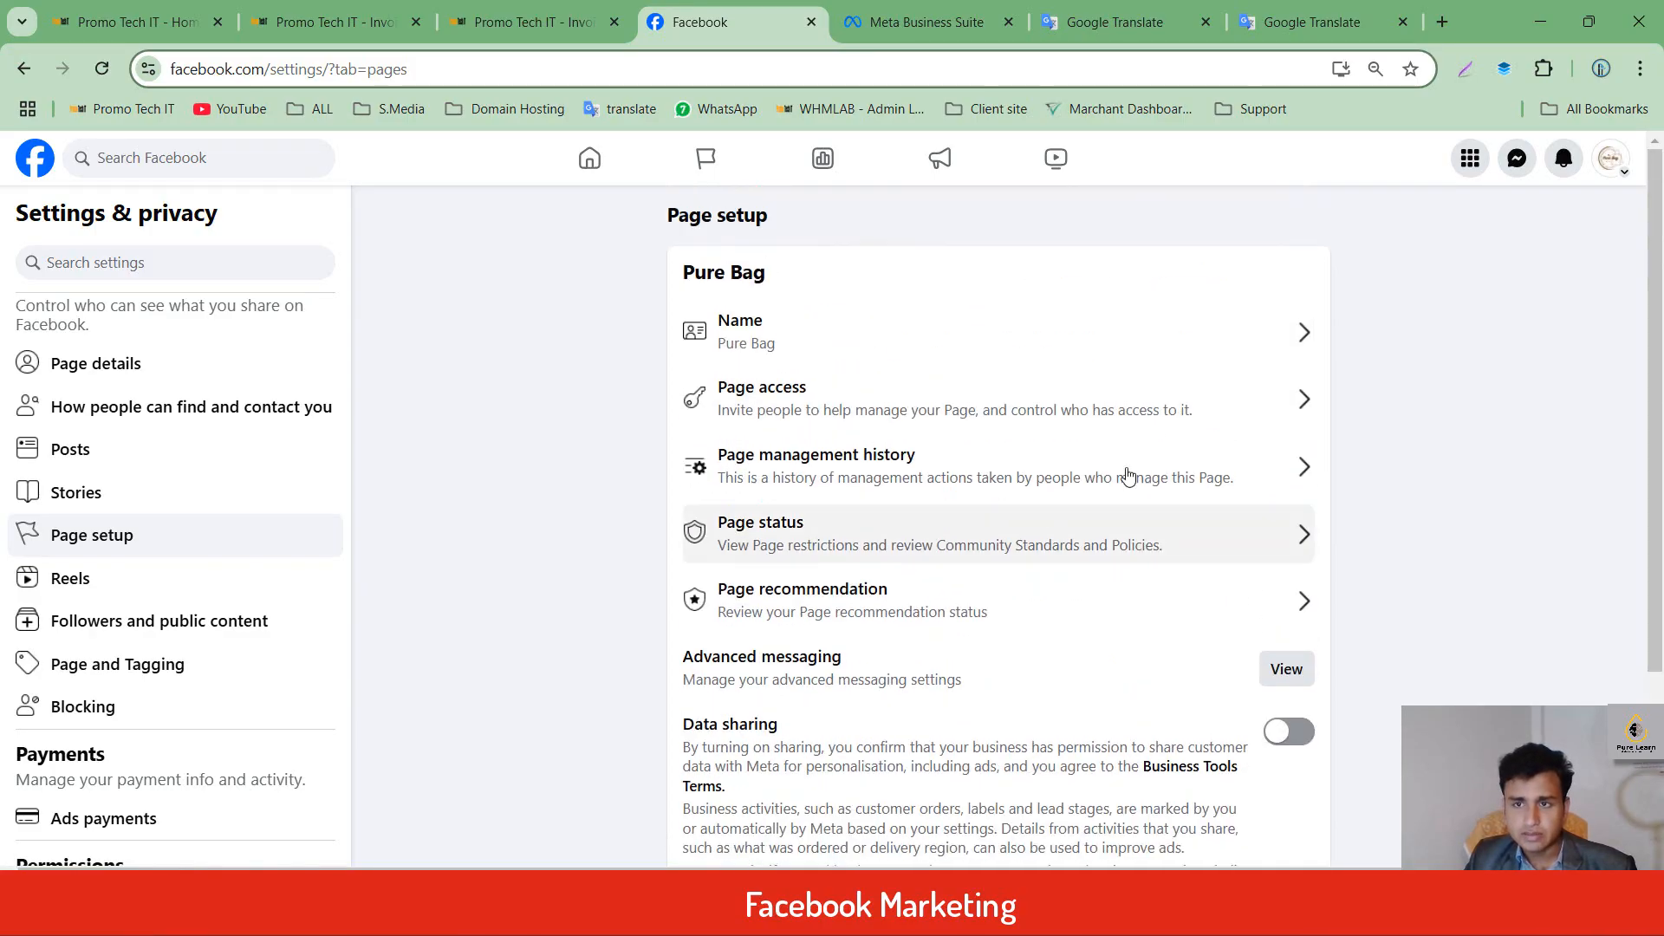
left_click(1614, 162)
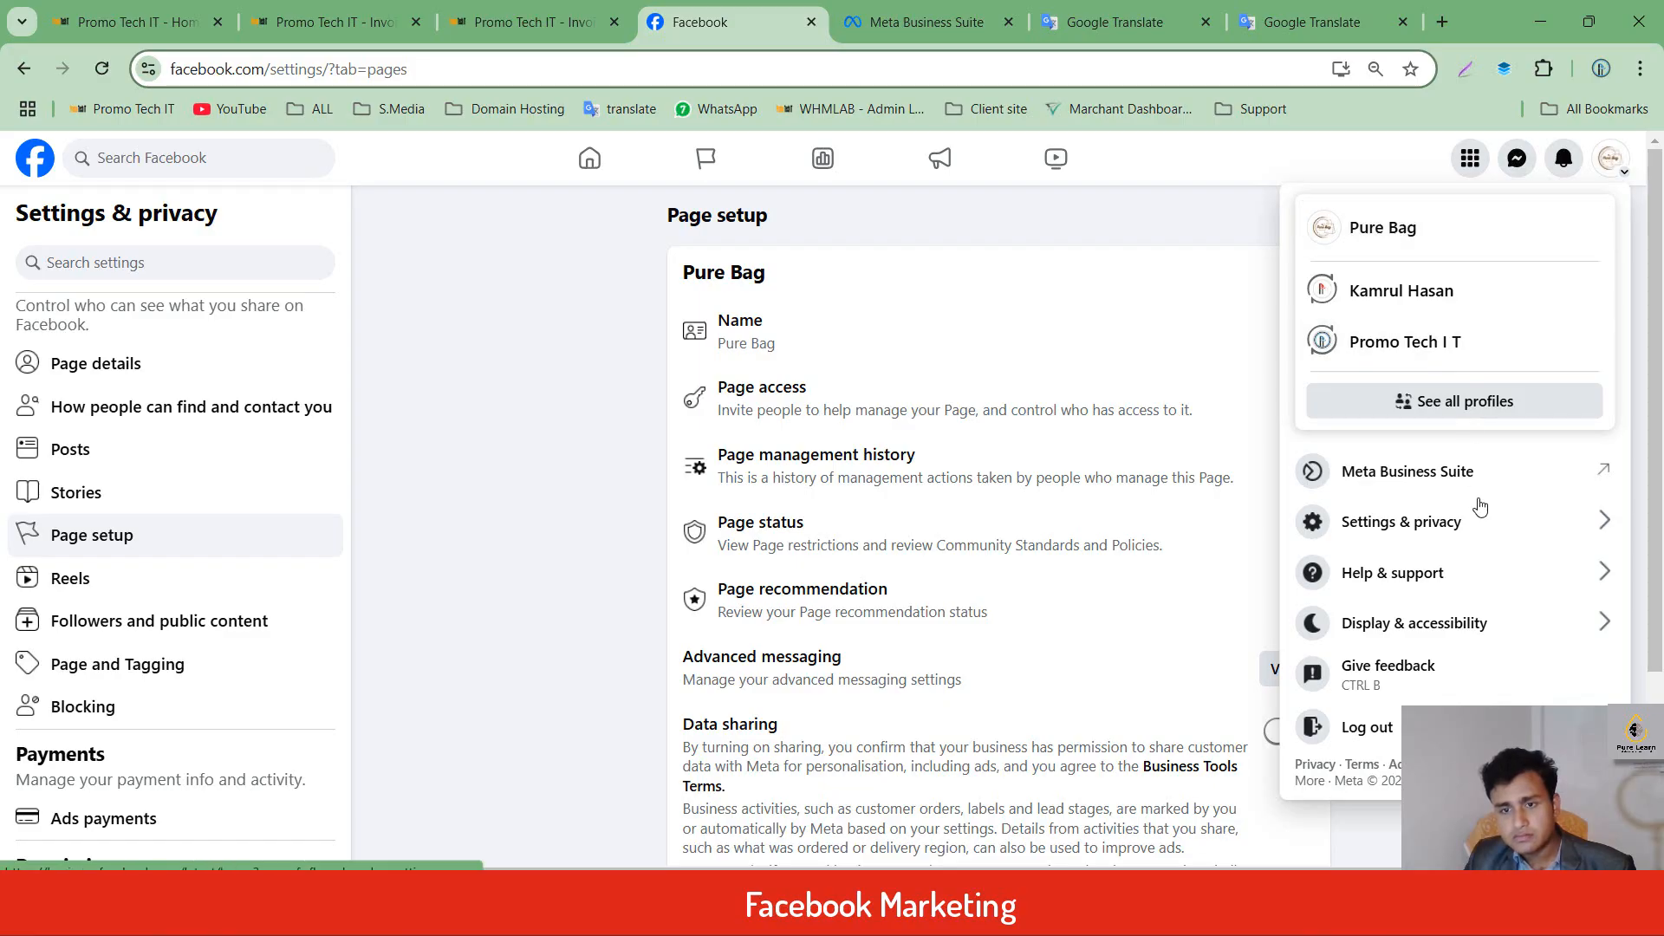
left_click(1332, 247)
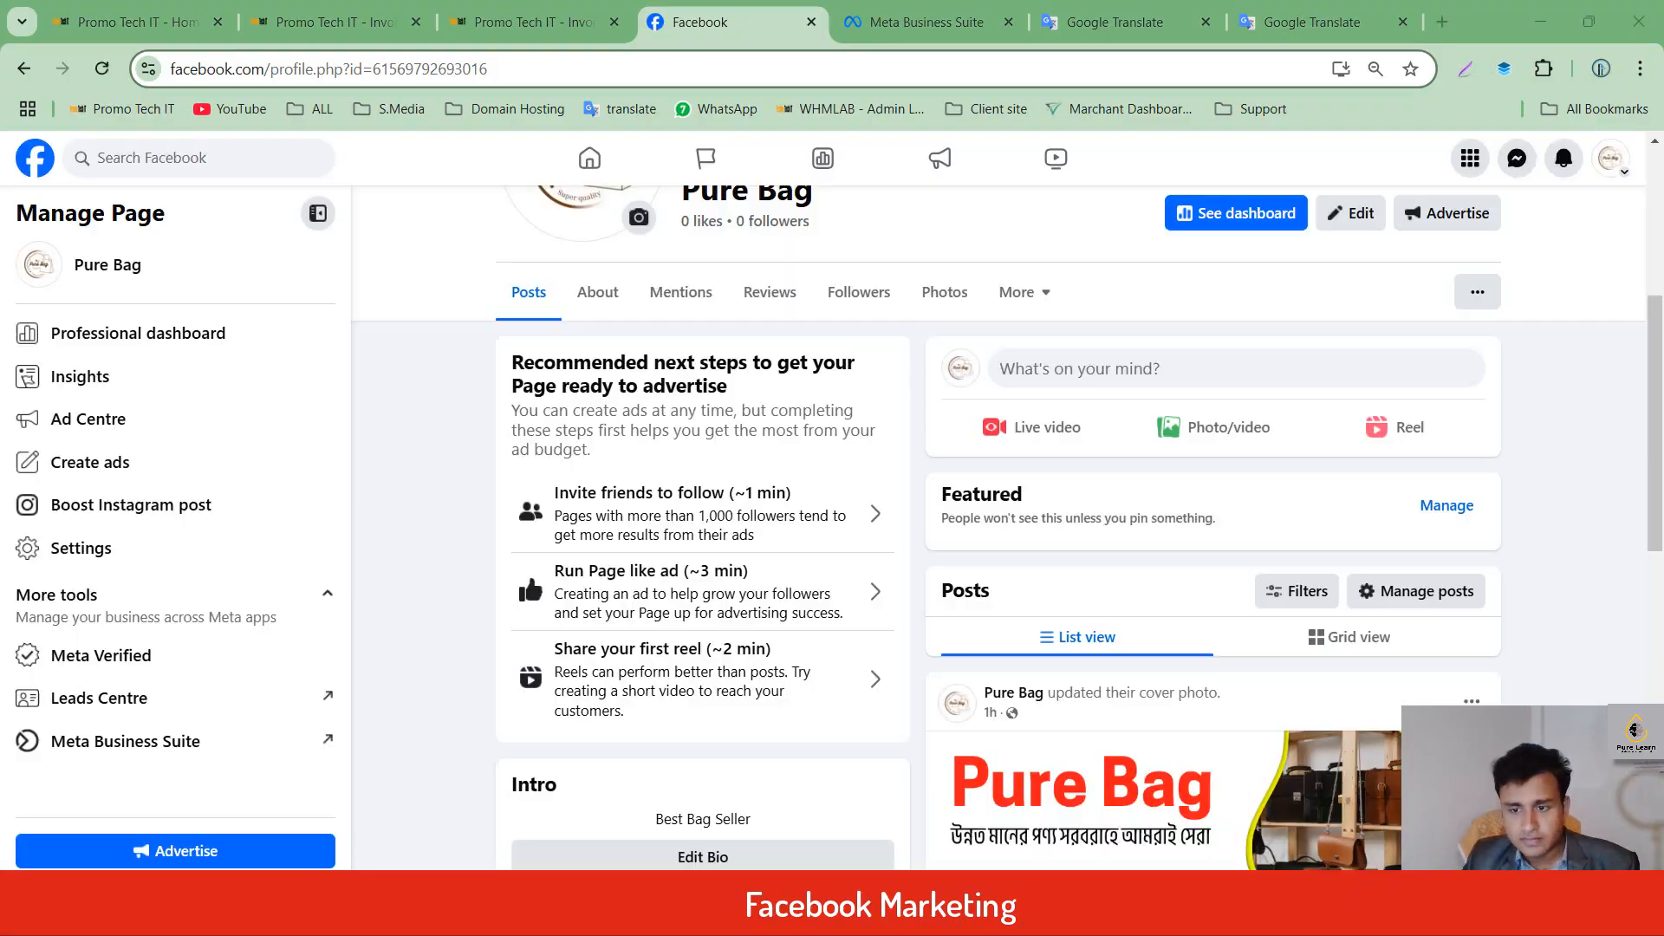
Add a Send message action button to the Pure Bag page, linked to its Messenger, and save it.
scroll(850, 607, "up", 5)
scroll(1273, 546, "down", 2)
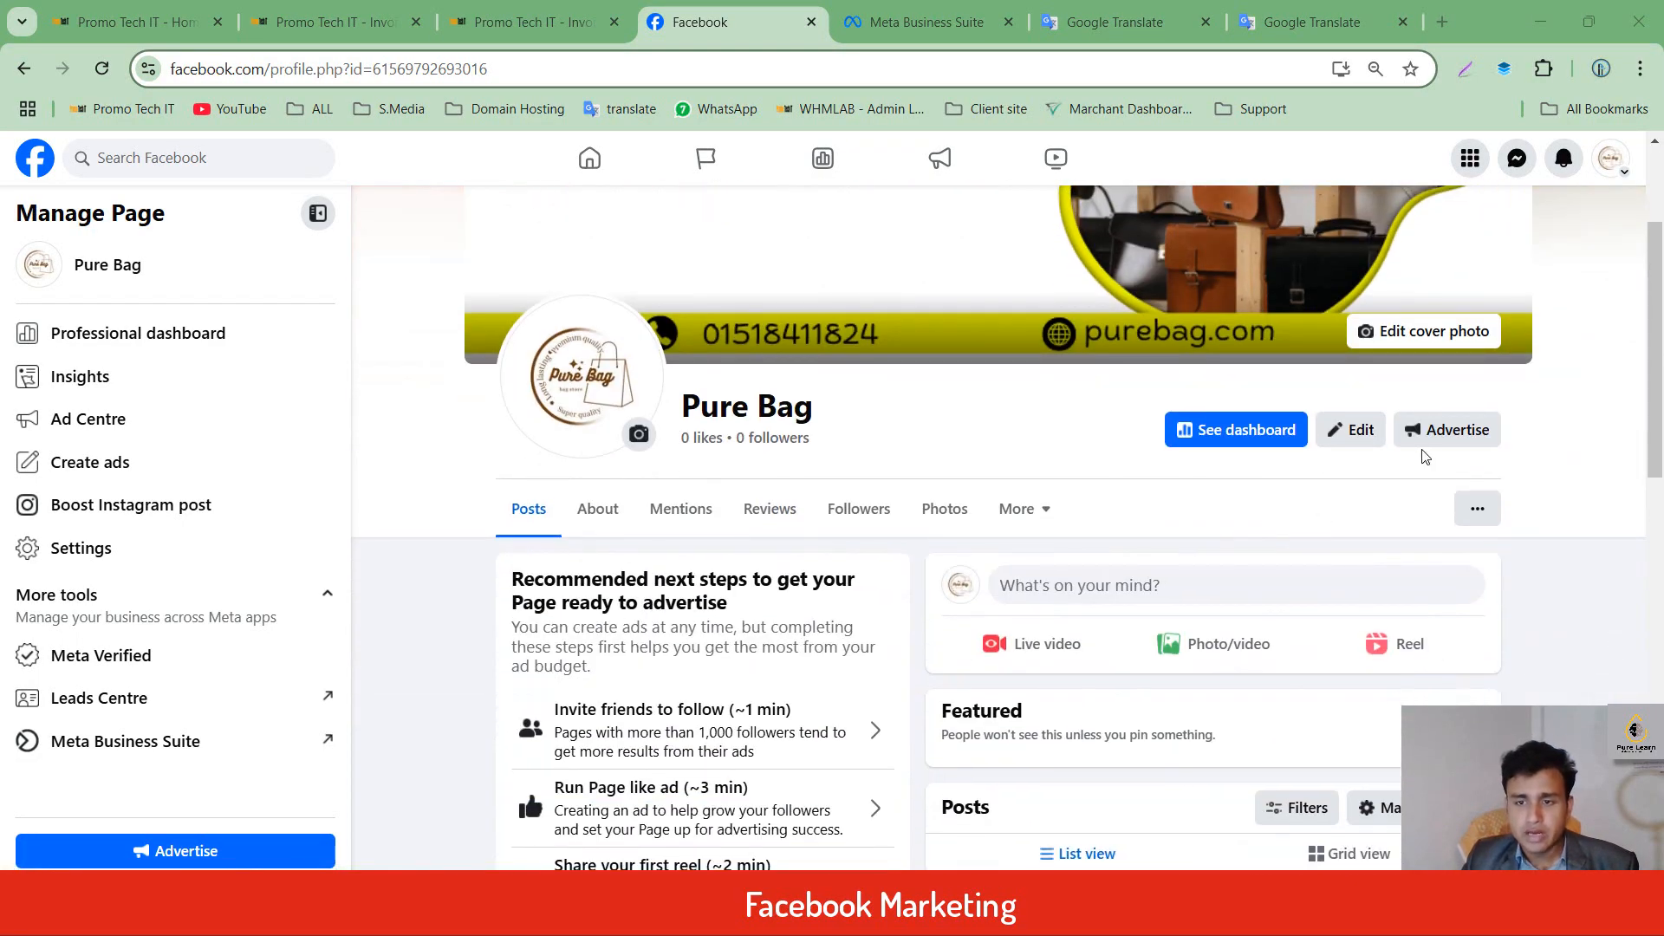
left_click(1475, 511)
scroll(1468, 520, "down", 1)
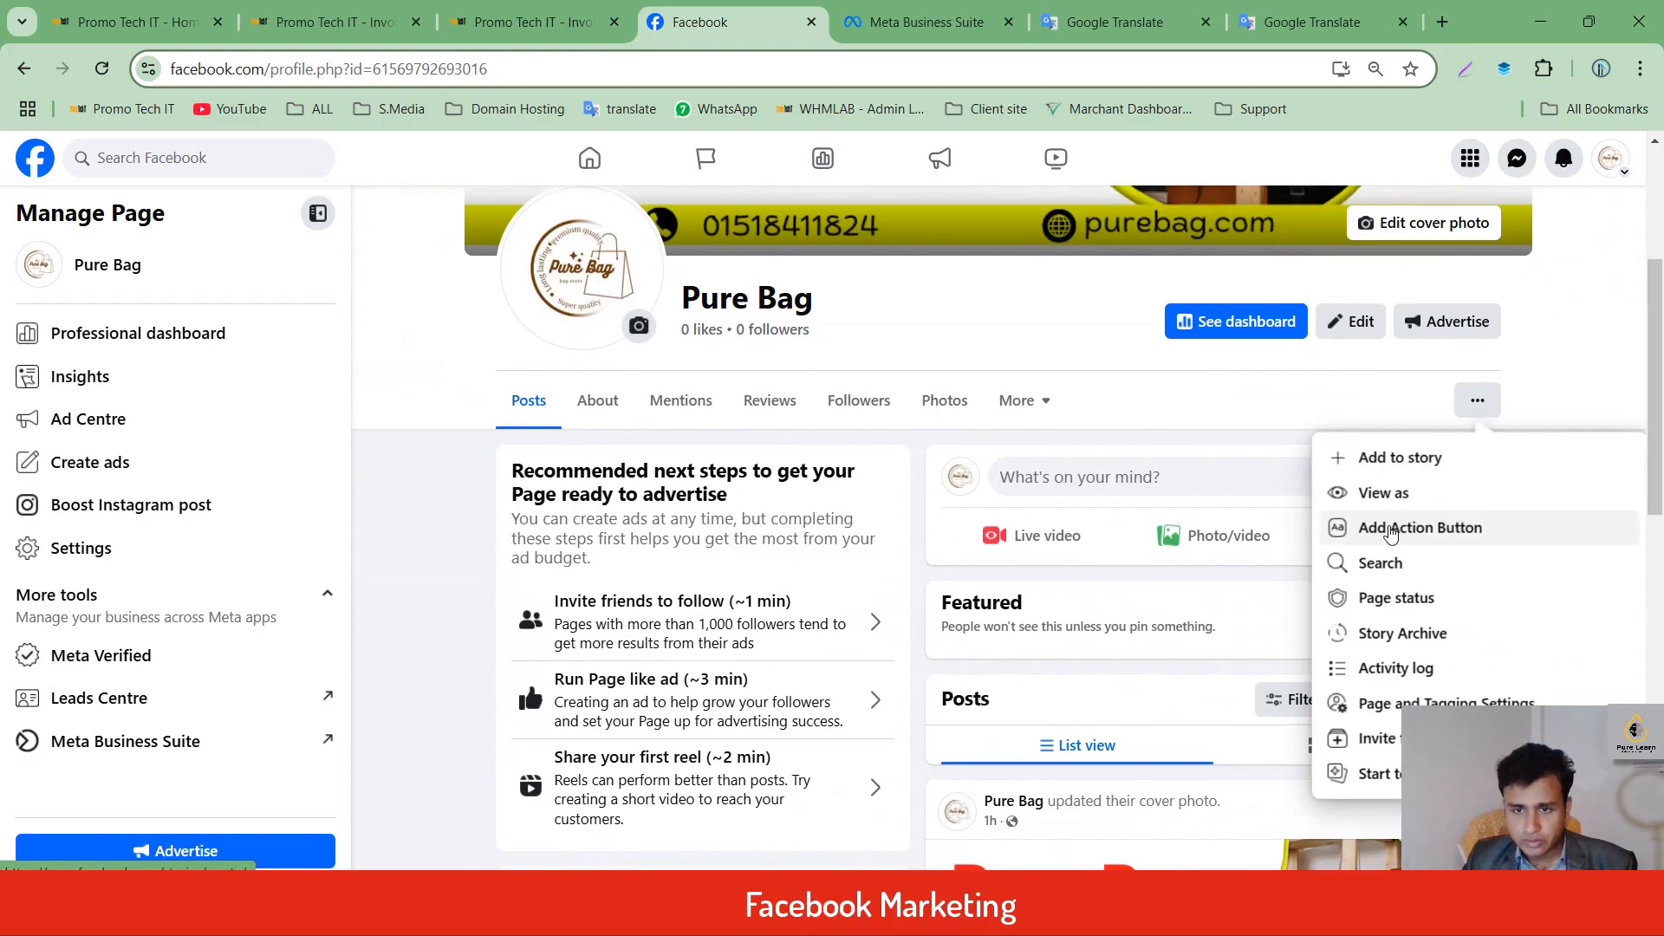
left_click(1396, 530)
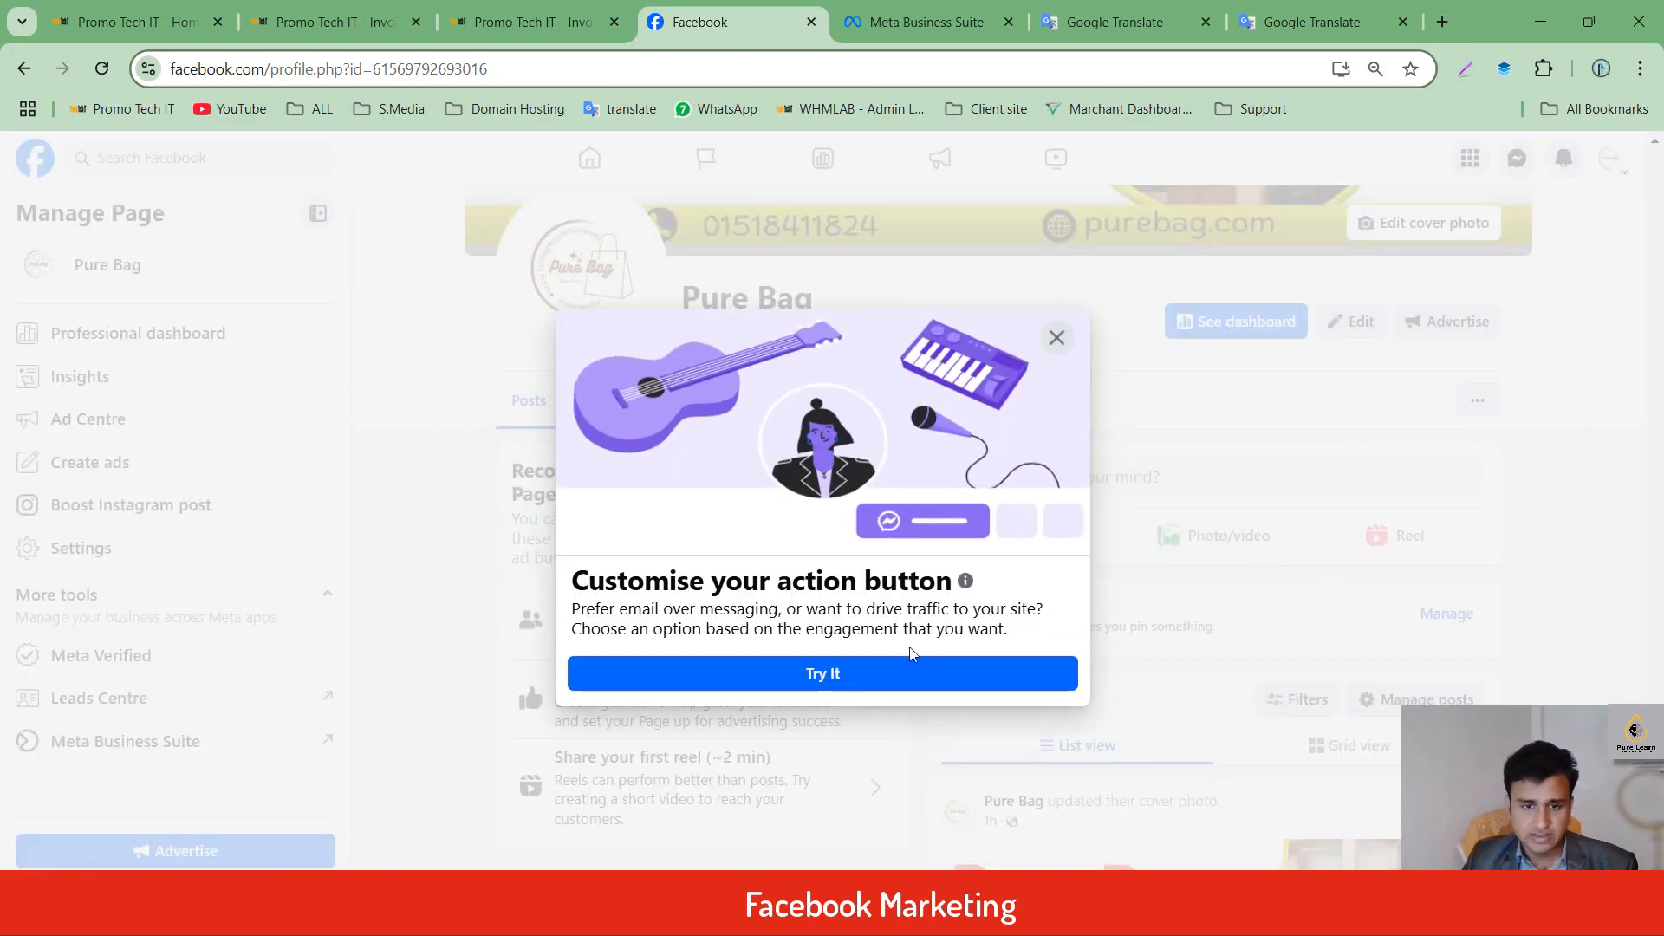
left_click(867, 673)
scroll(882, 520, "down", 3)
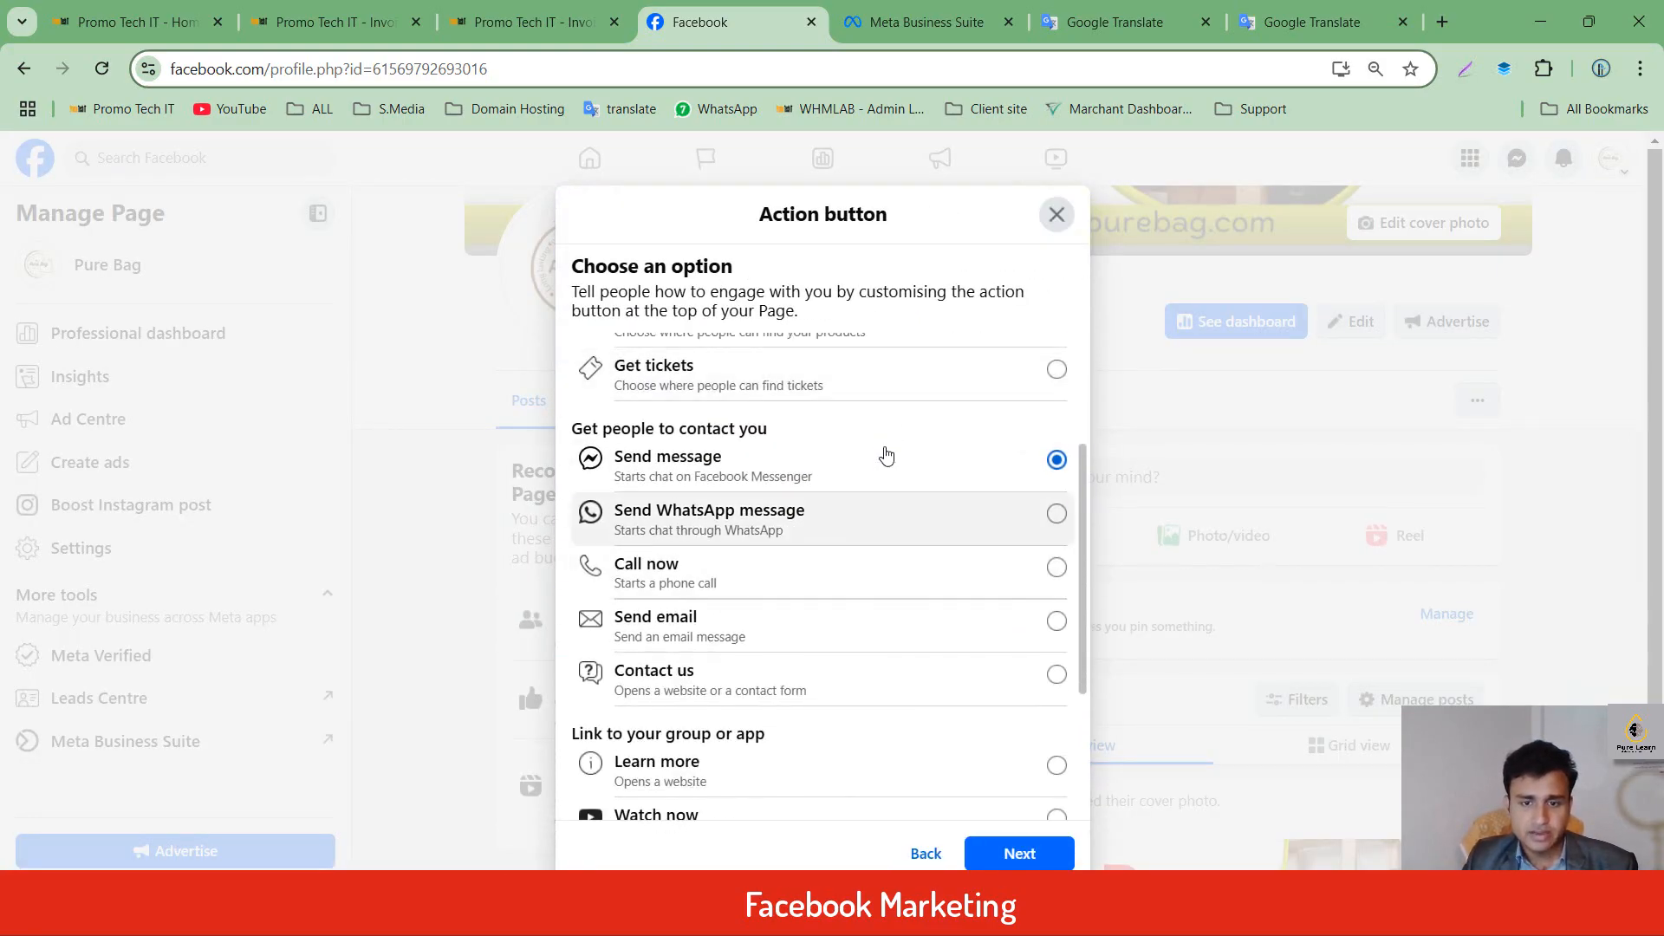
left_click(1019, 854)
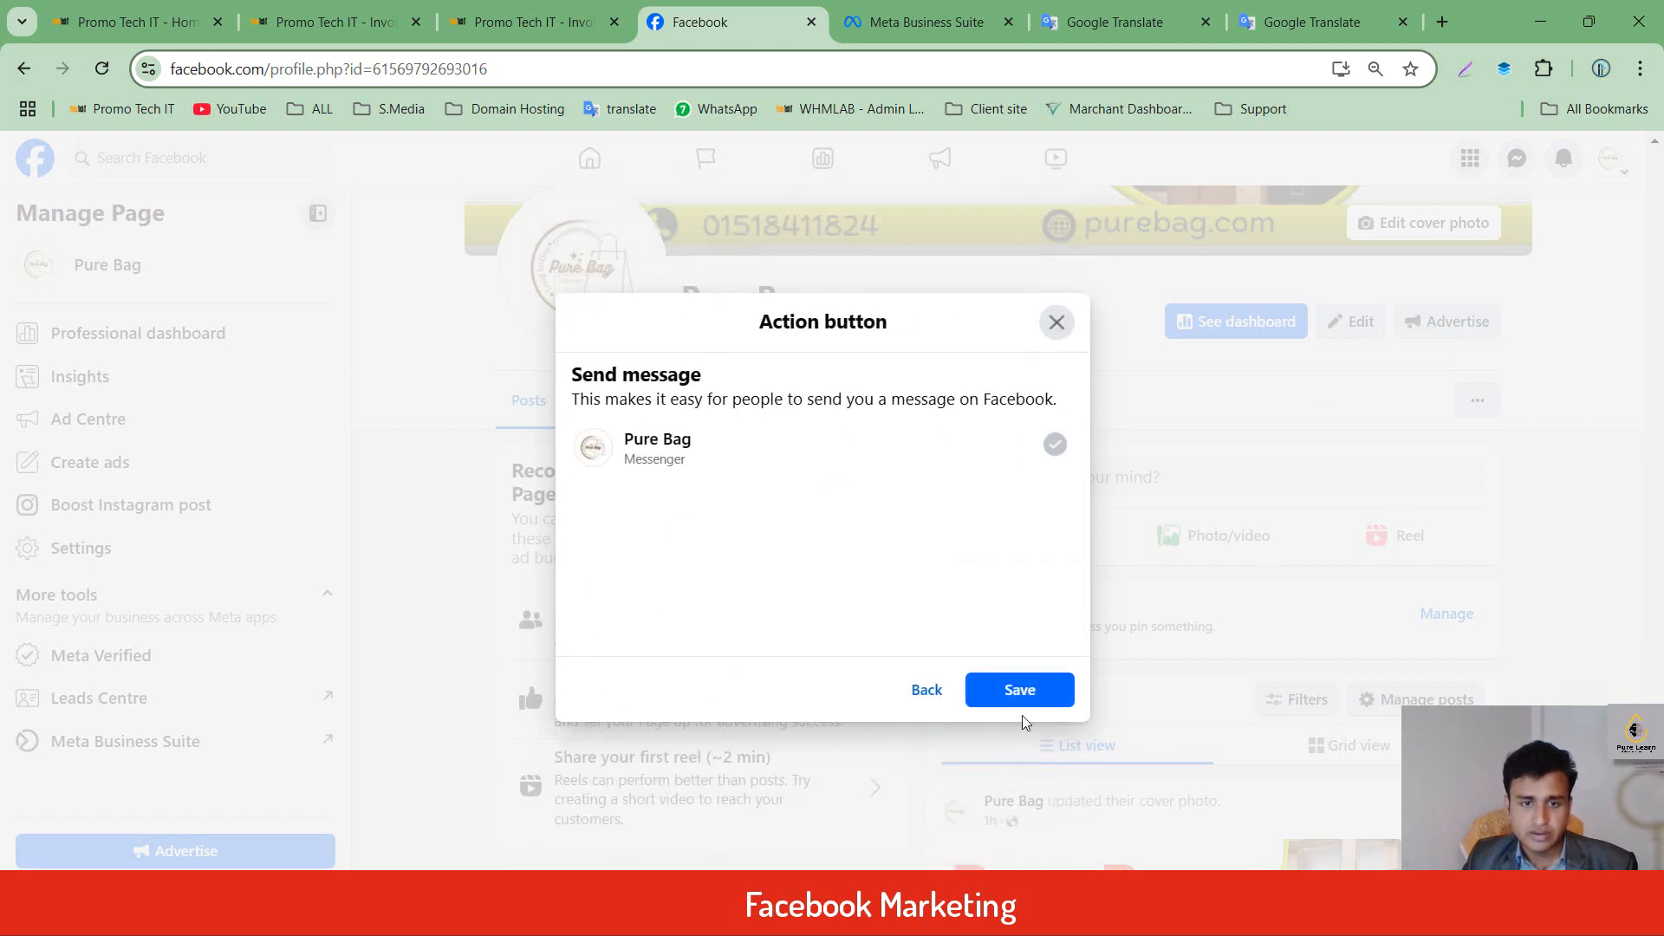
left_click(1039, 690)
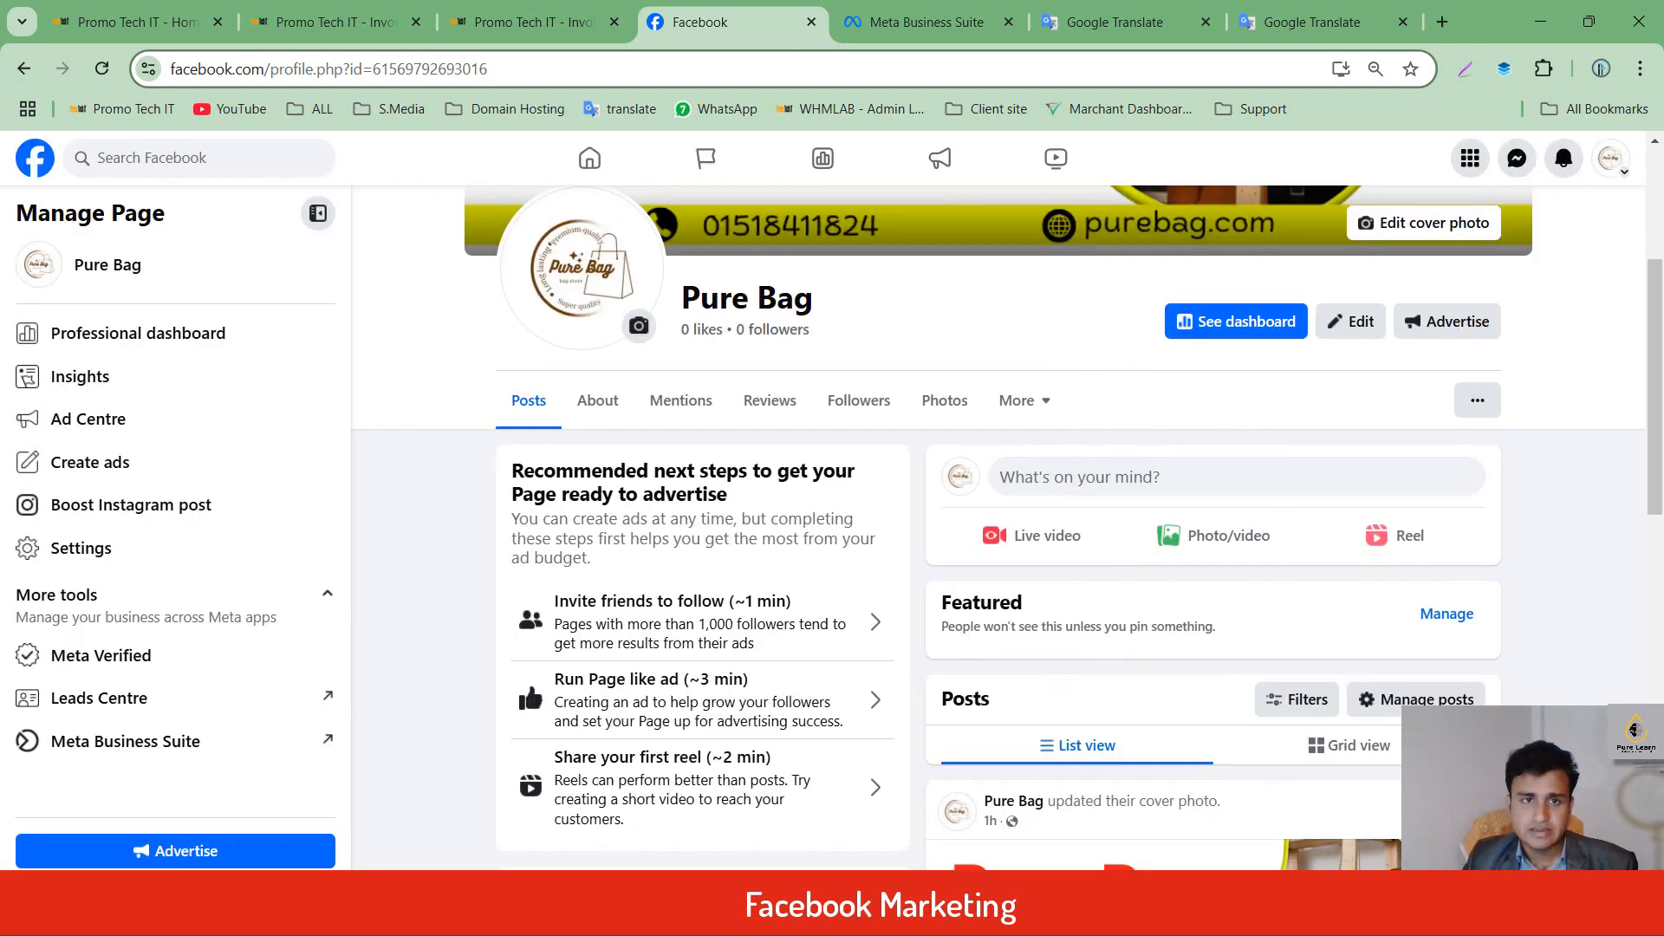
In Meta Business Suite, set the Instant reply message to "প্রিয় [first name] Pure bag এ আপনাকে স্বাগতম। আপনি কোন প্রোডাক্ট নিতে চান অনুগ্রহ করে একটি স্ক্রিনশট দেন।".
left_click(887, 6)
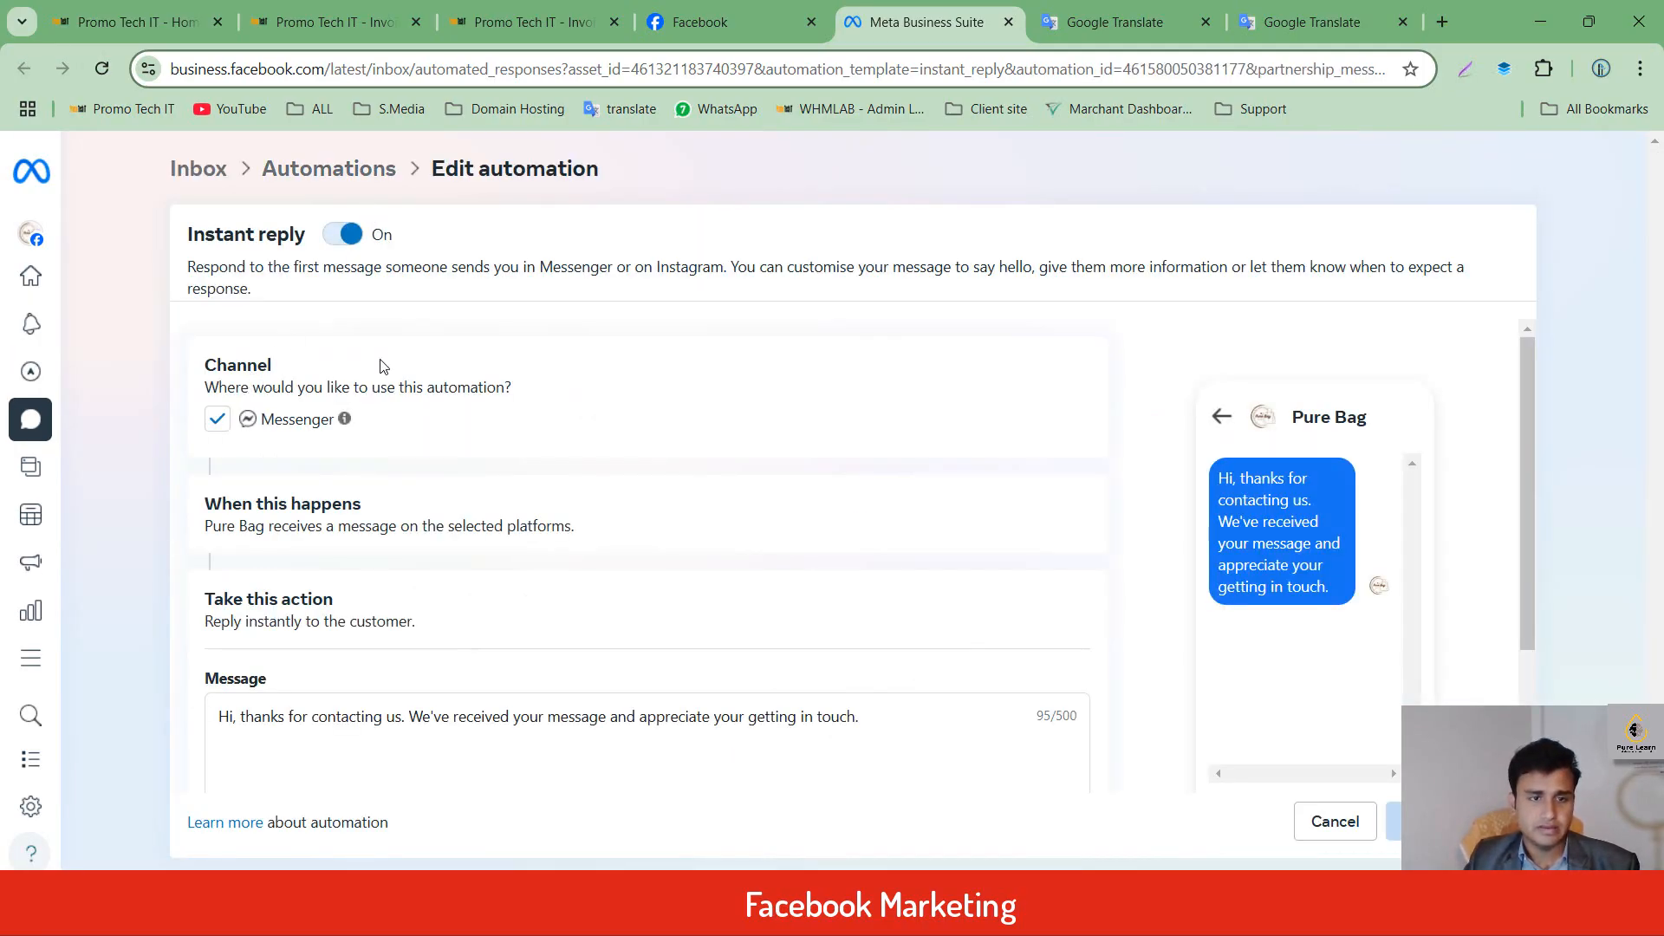
scroll(359, 518, "down", 2)
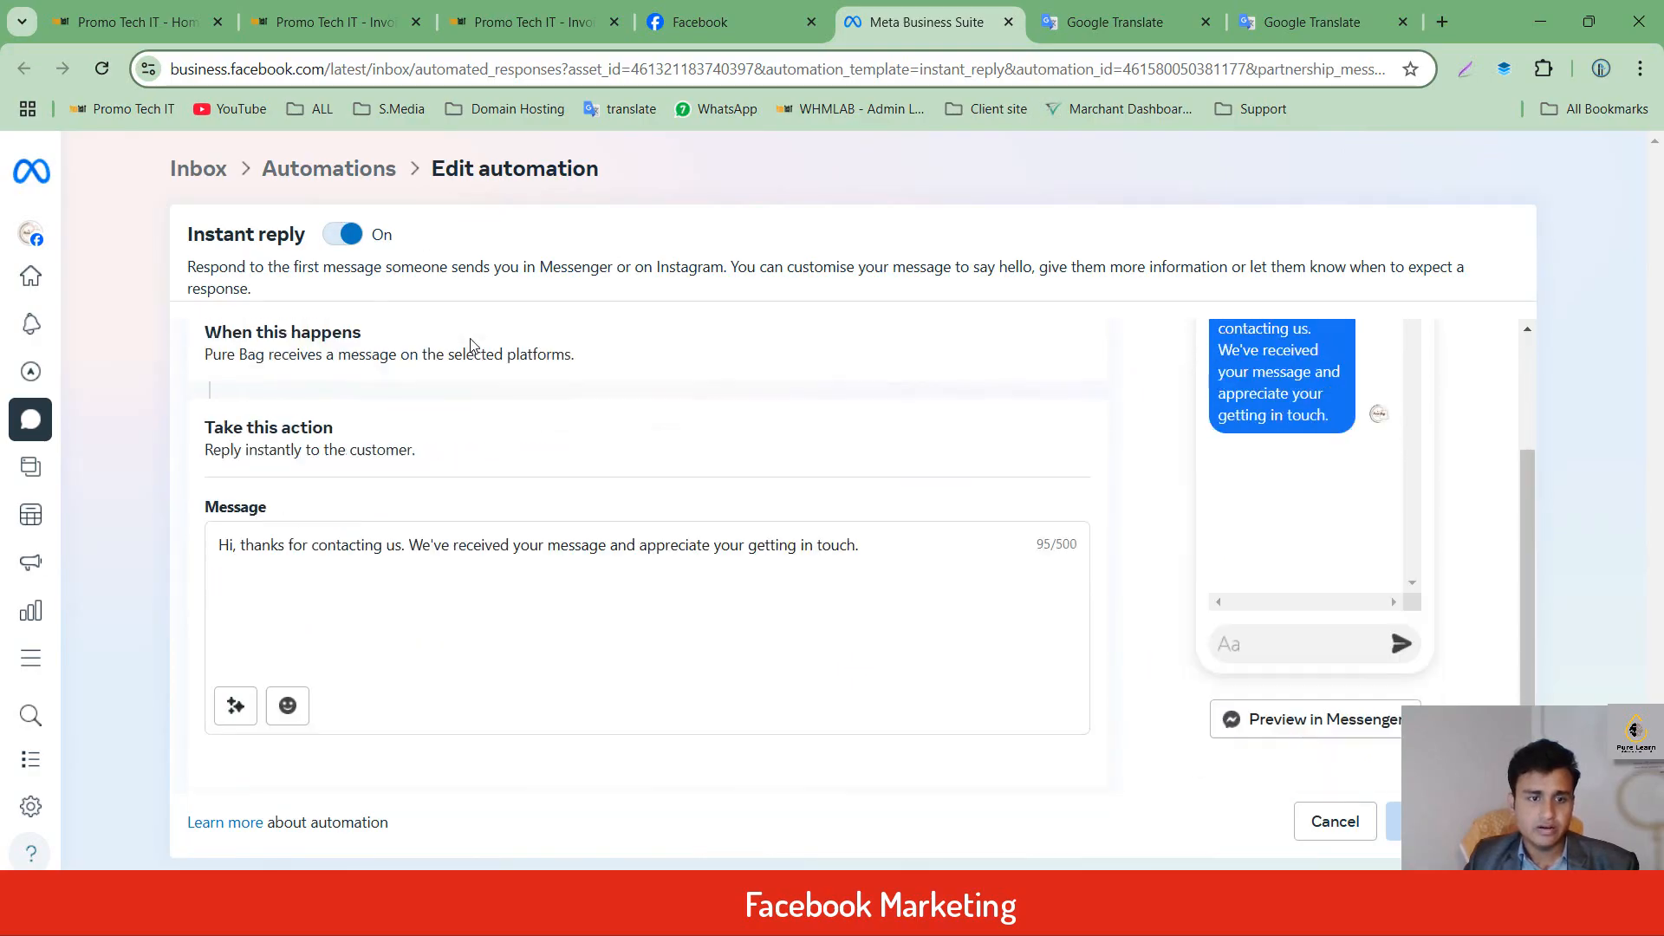
key("ctrl+a")
type("প্রিয় কামরুল Pure bag এ  আপনাকে স্বাগতম। আপনি কোন প্রোডাক্ট নিতে চান অনুগ্রহ করে একটি স্ক্রিনশট দেন।")
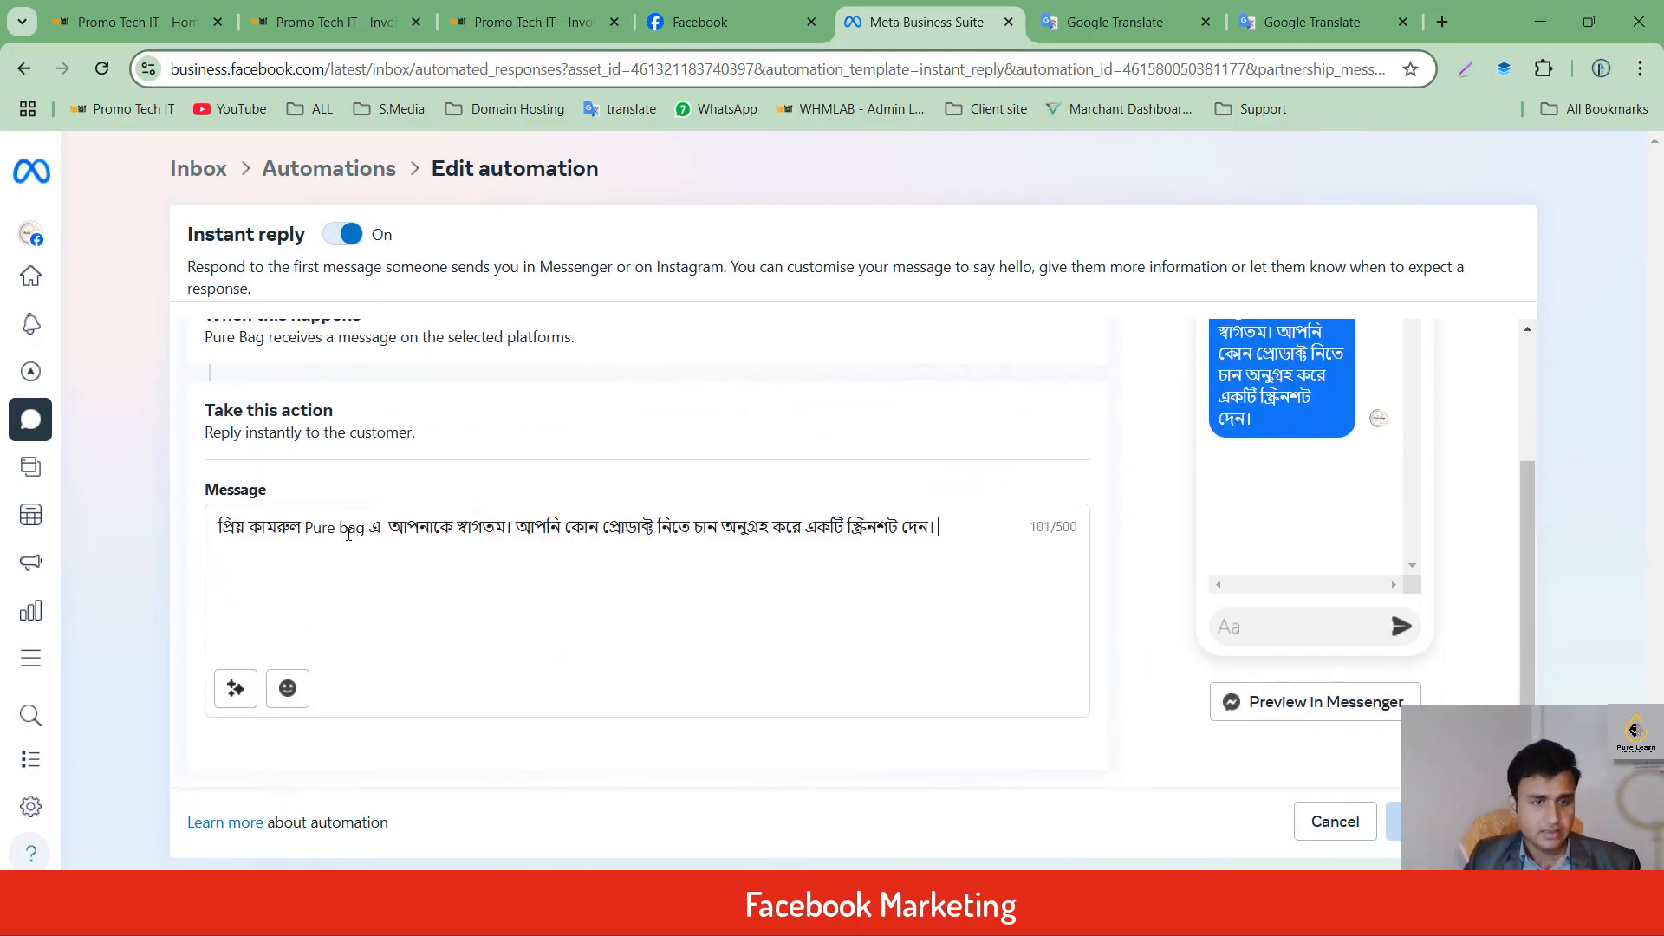
Replace the fixed first name after "প্রিয়" with the Full name of recipient personalisation field.
double_click(283, 529)
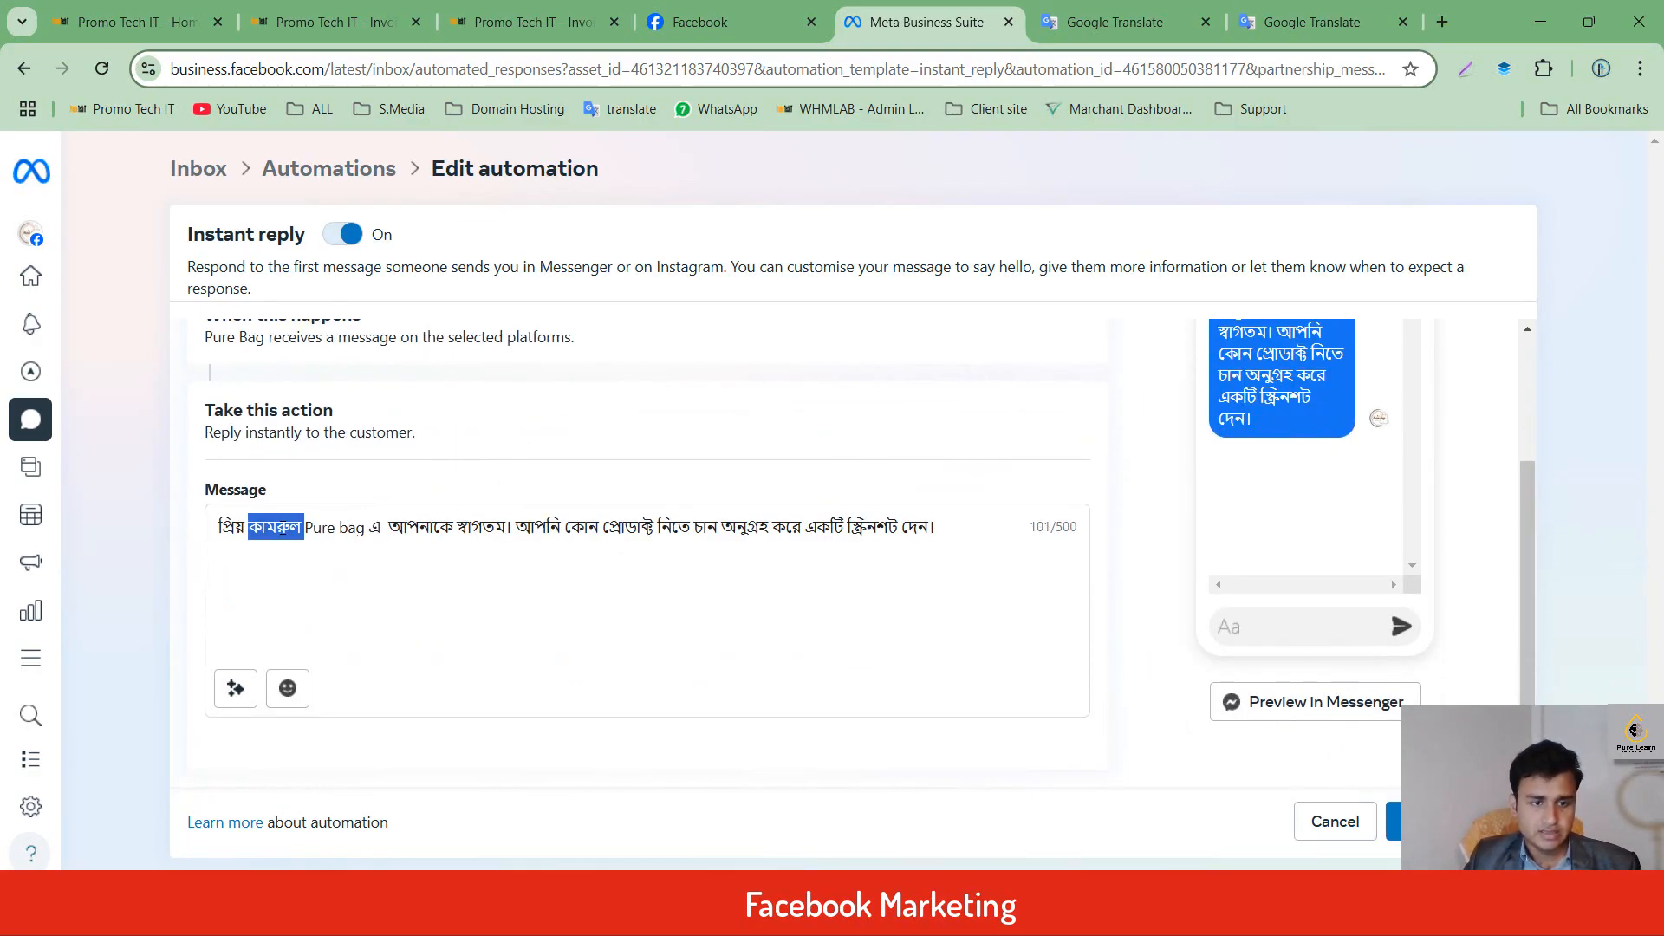
key("BackSpace")
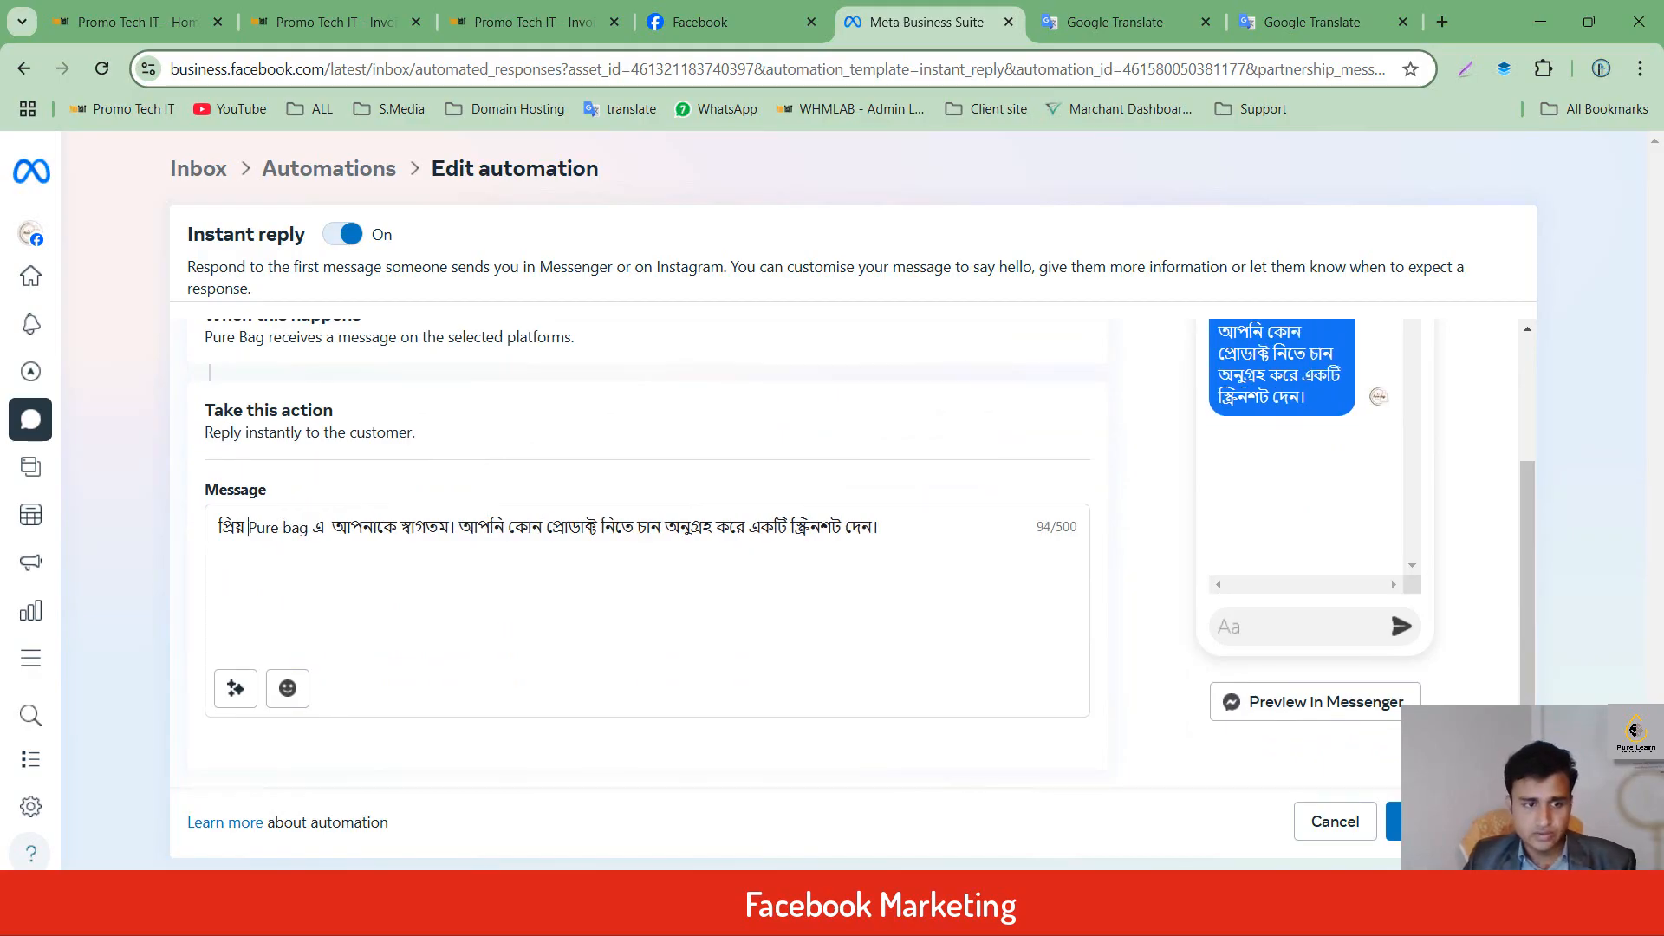
left_click(235, 688)
left_click(669, 461)
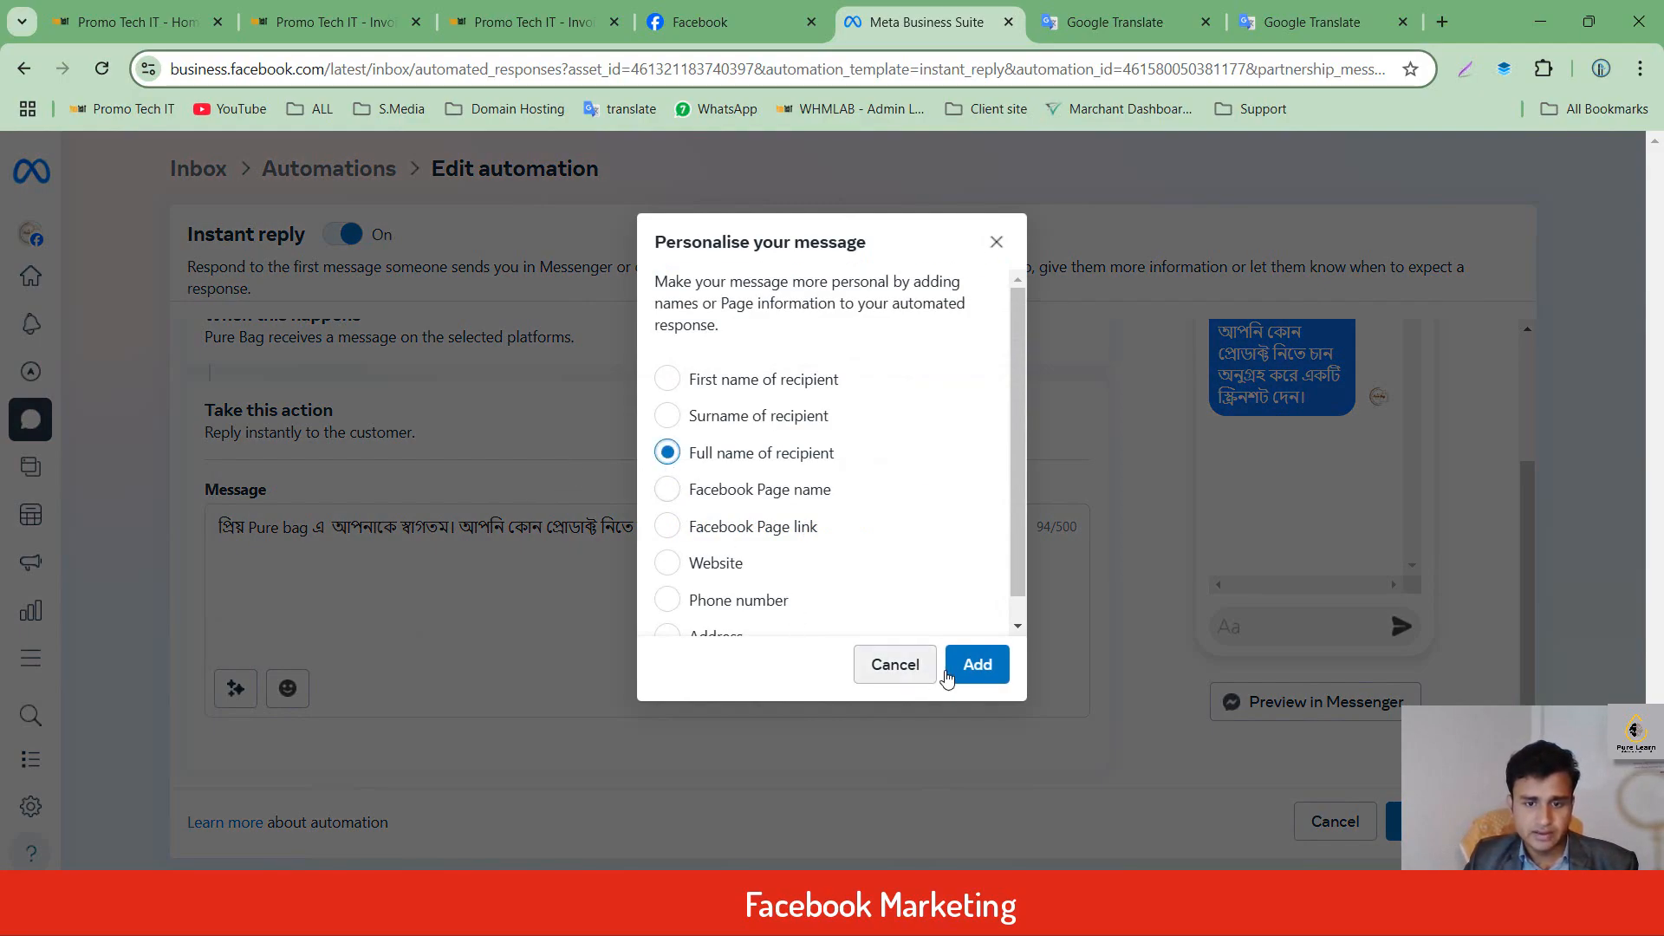
left_click(986, 665)
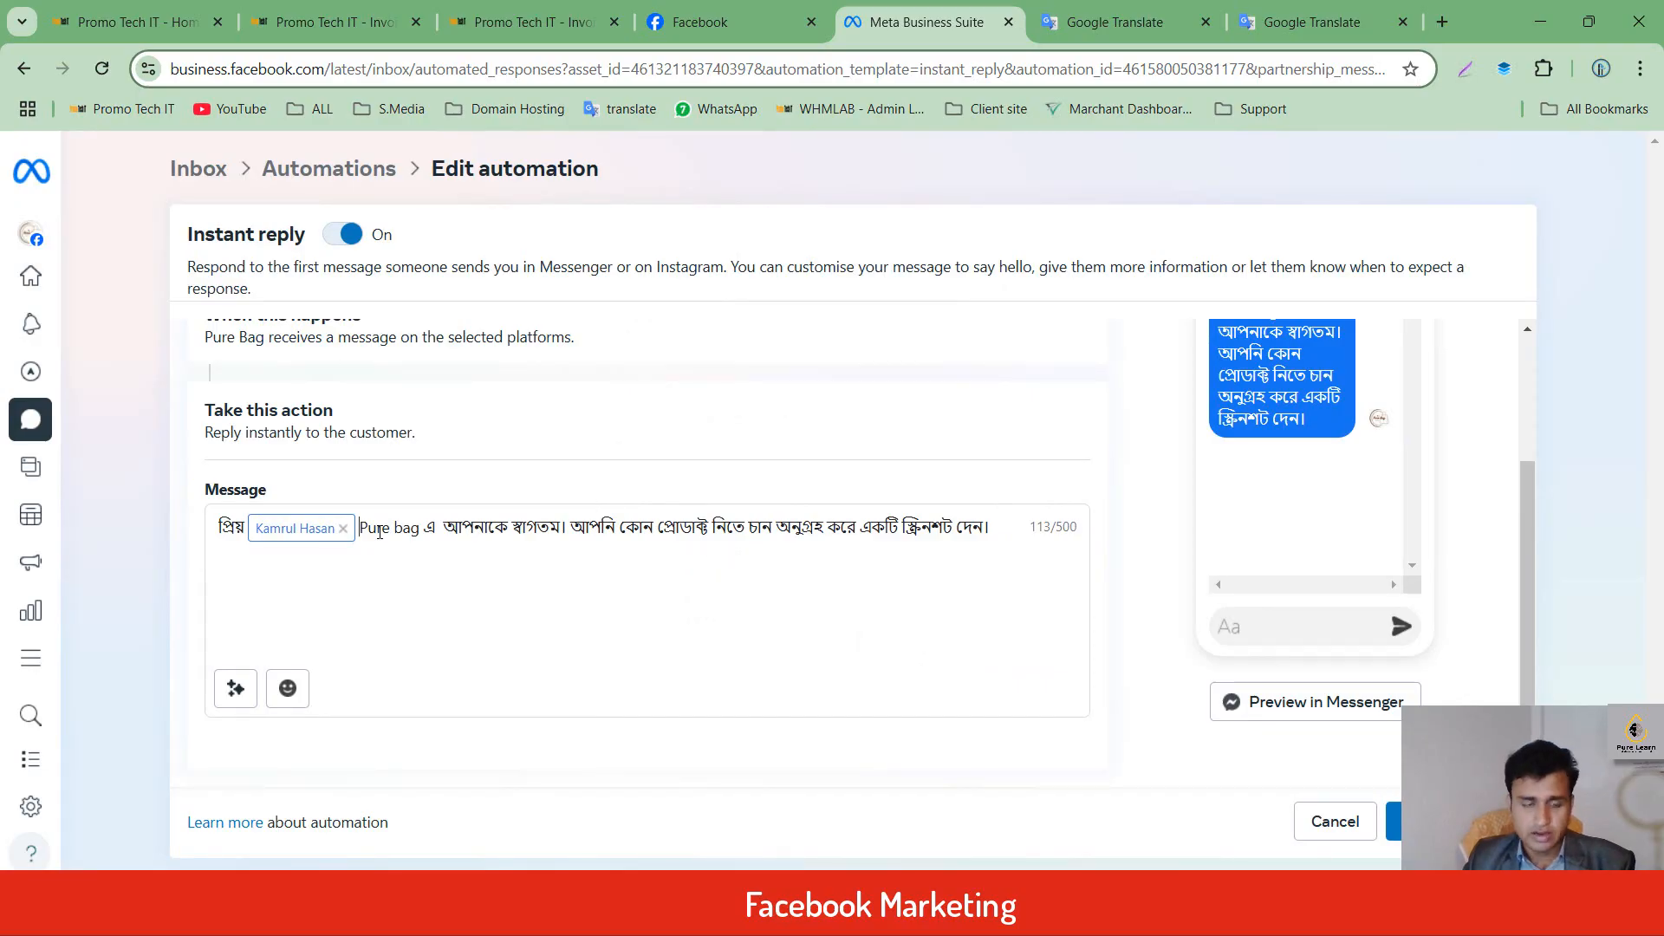
Move the text starting with "Pure bag" below the recipient name, leaving one blank line between them.
key("Return")
type("\\")
key("Return")
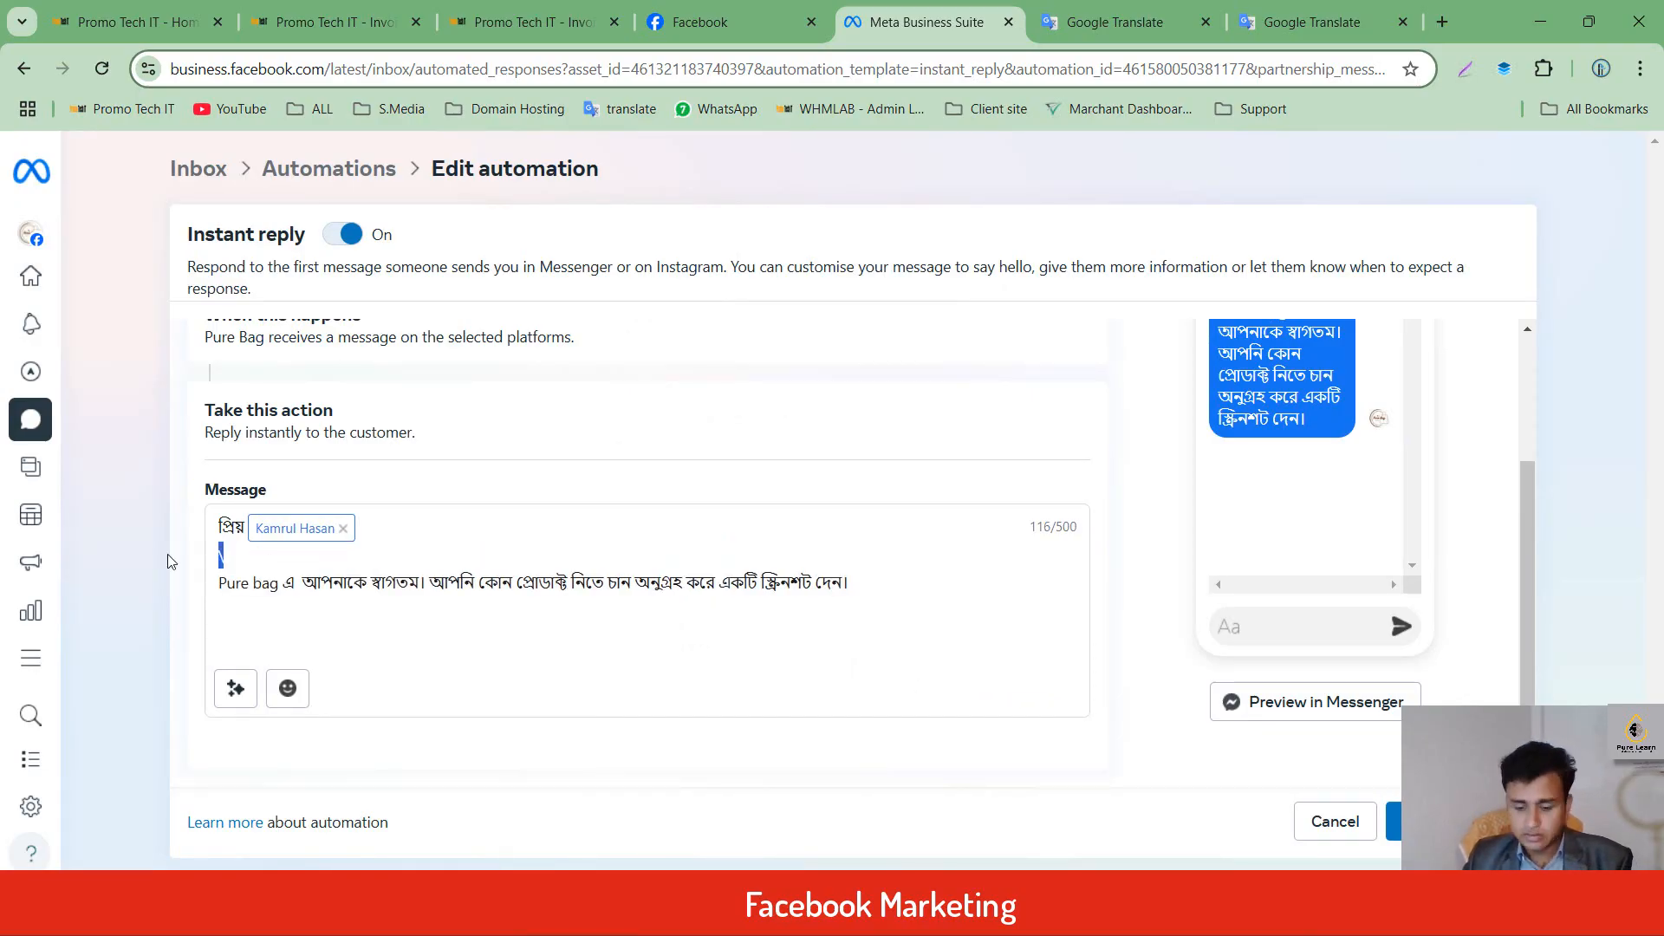
key("BackSpace")
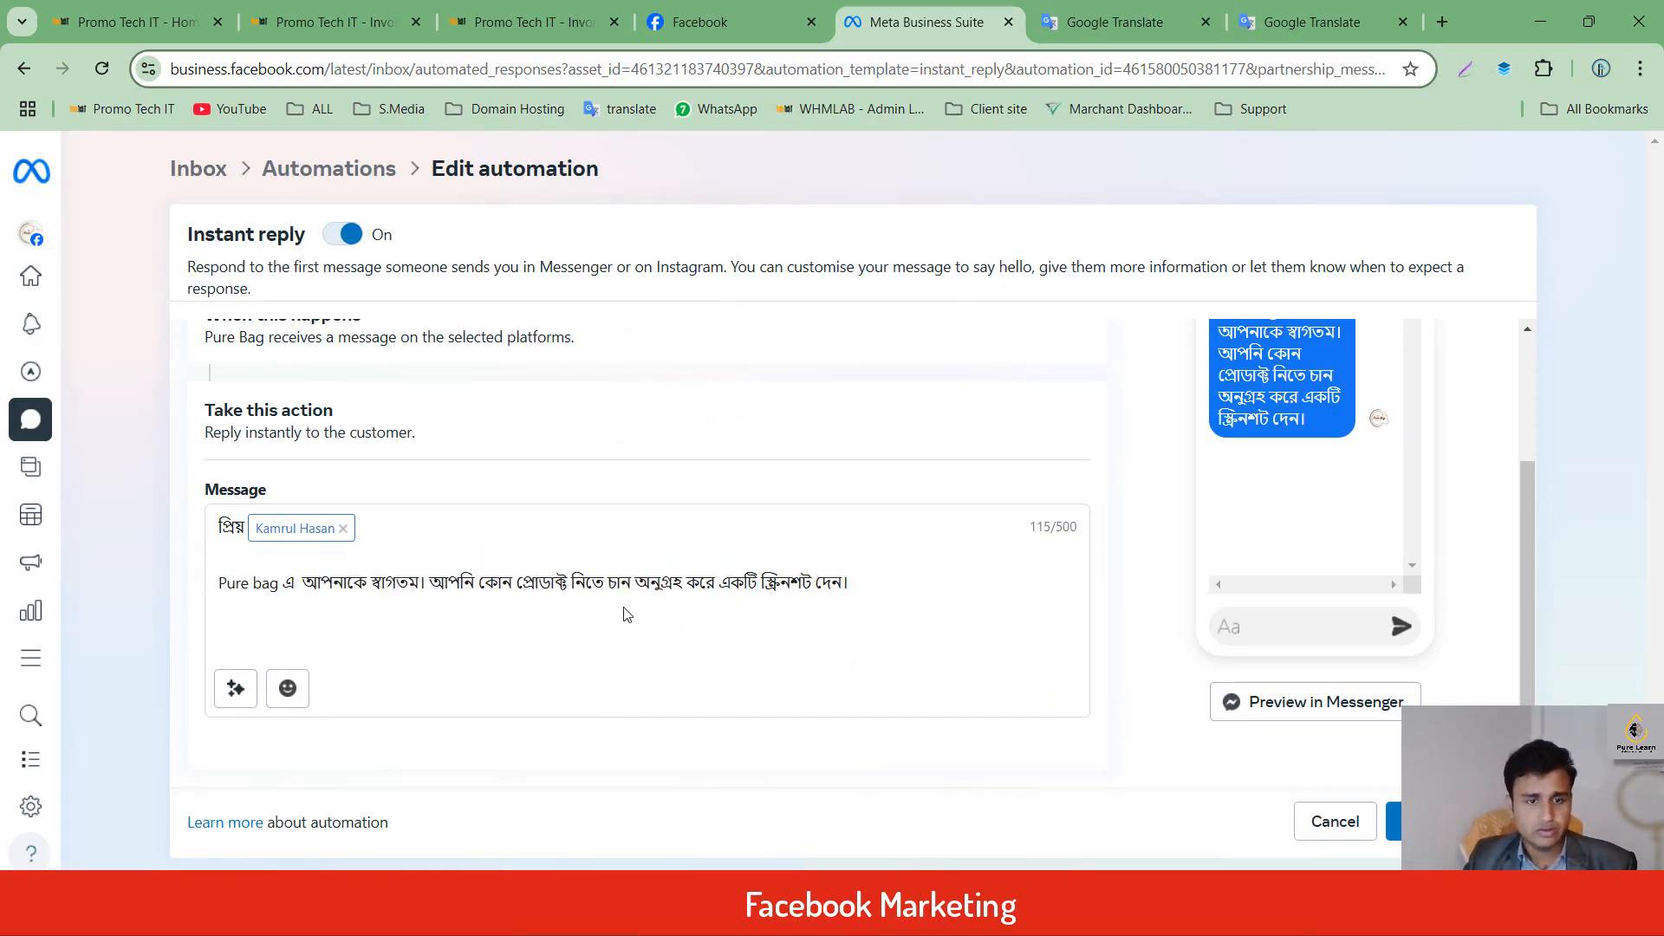
Review the personalised Instant reply, save it, and check its entry in the list of automations.
scroll(468, 612, "up", 3)
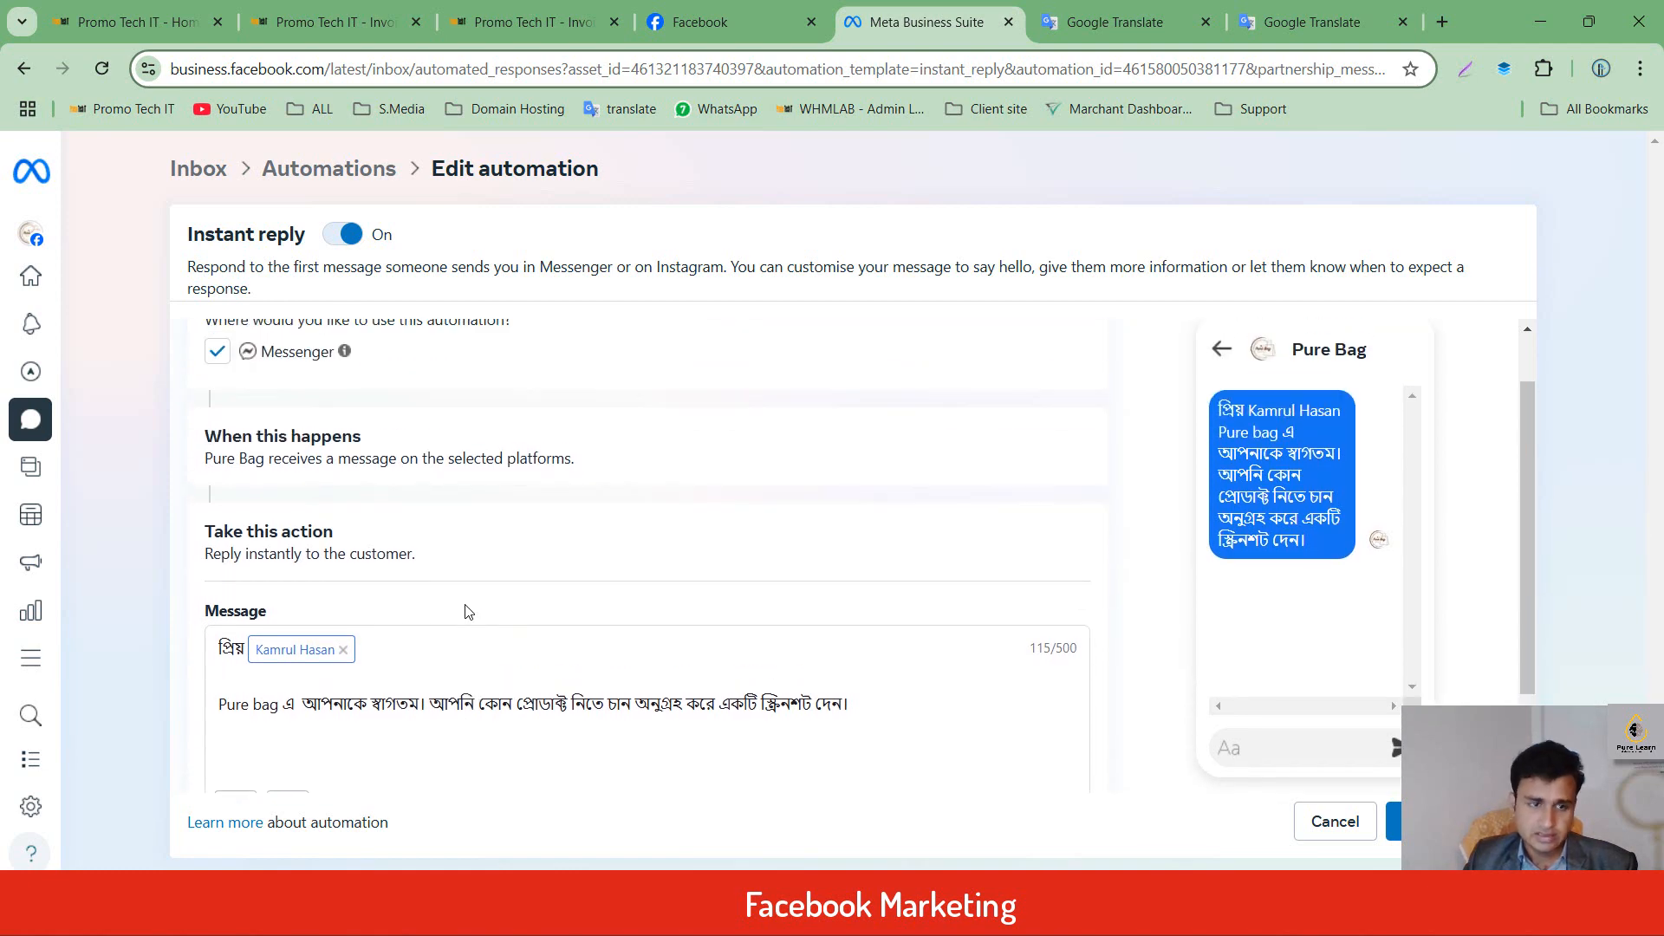
scroll(533, 509, "down", 2)
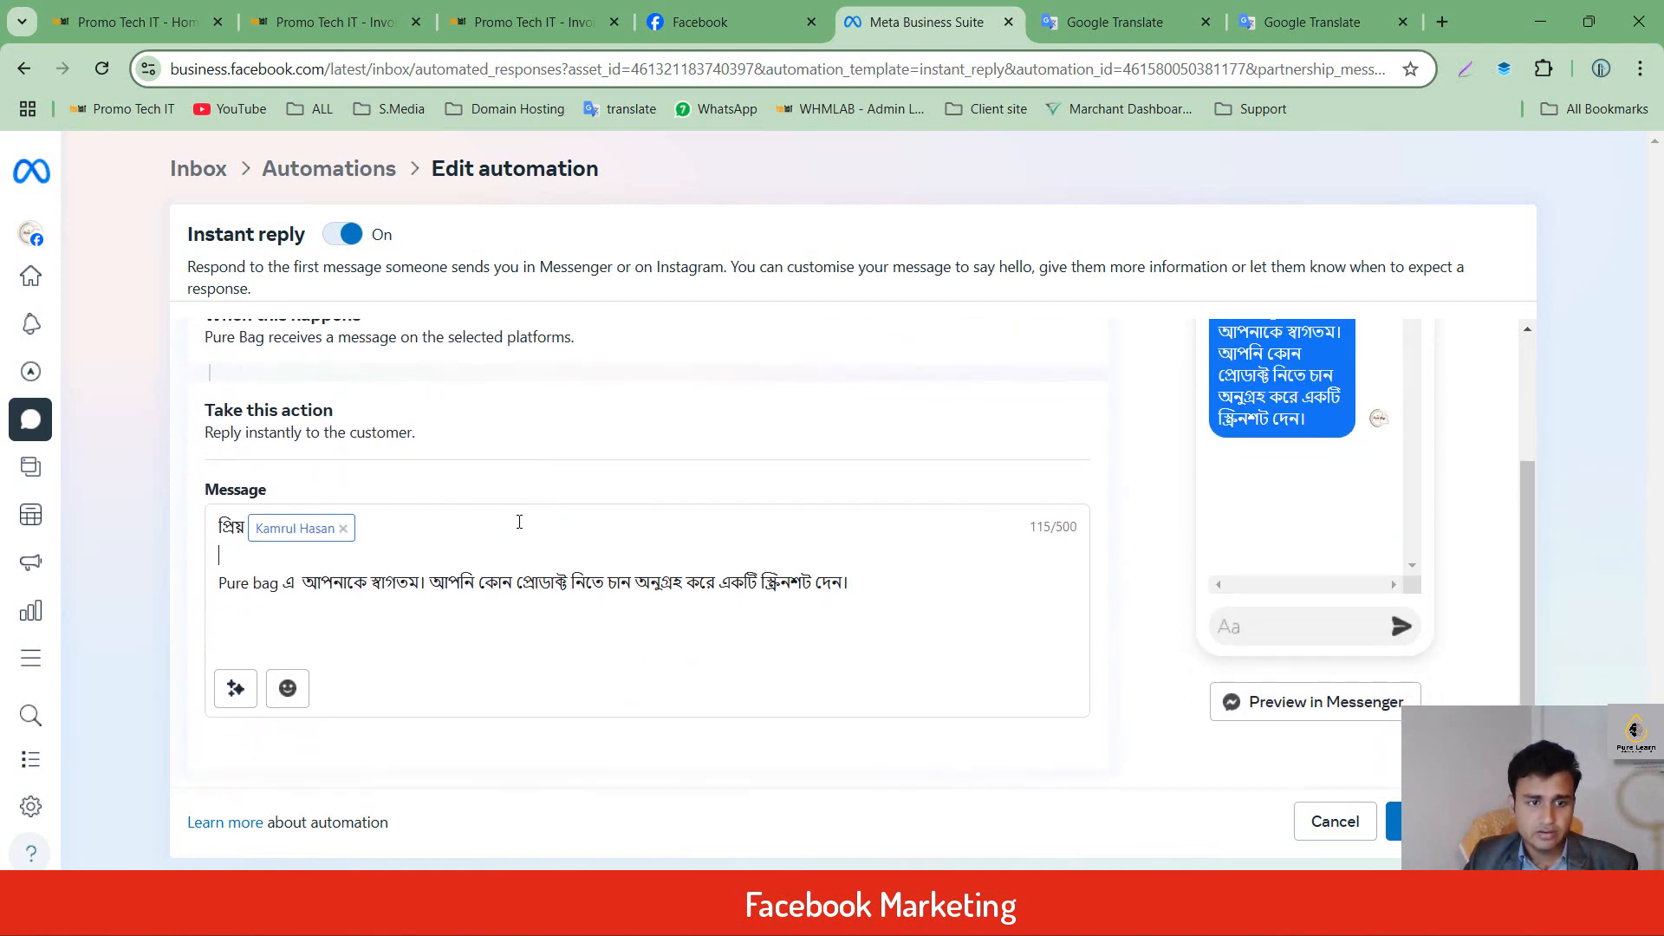
left_click(1468, 821)
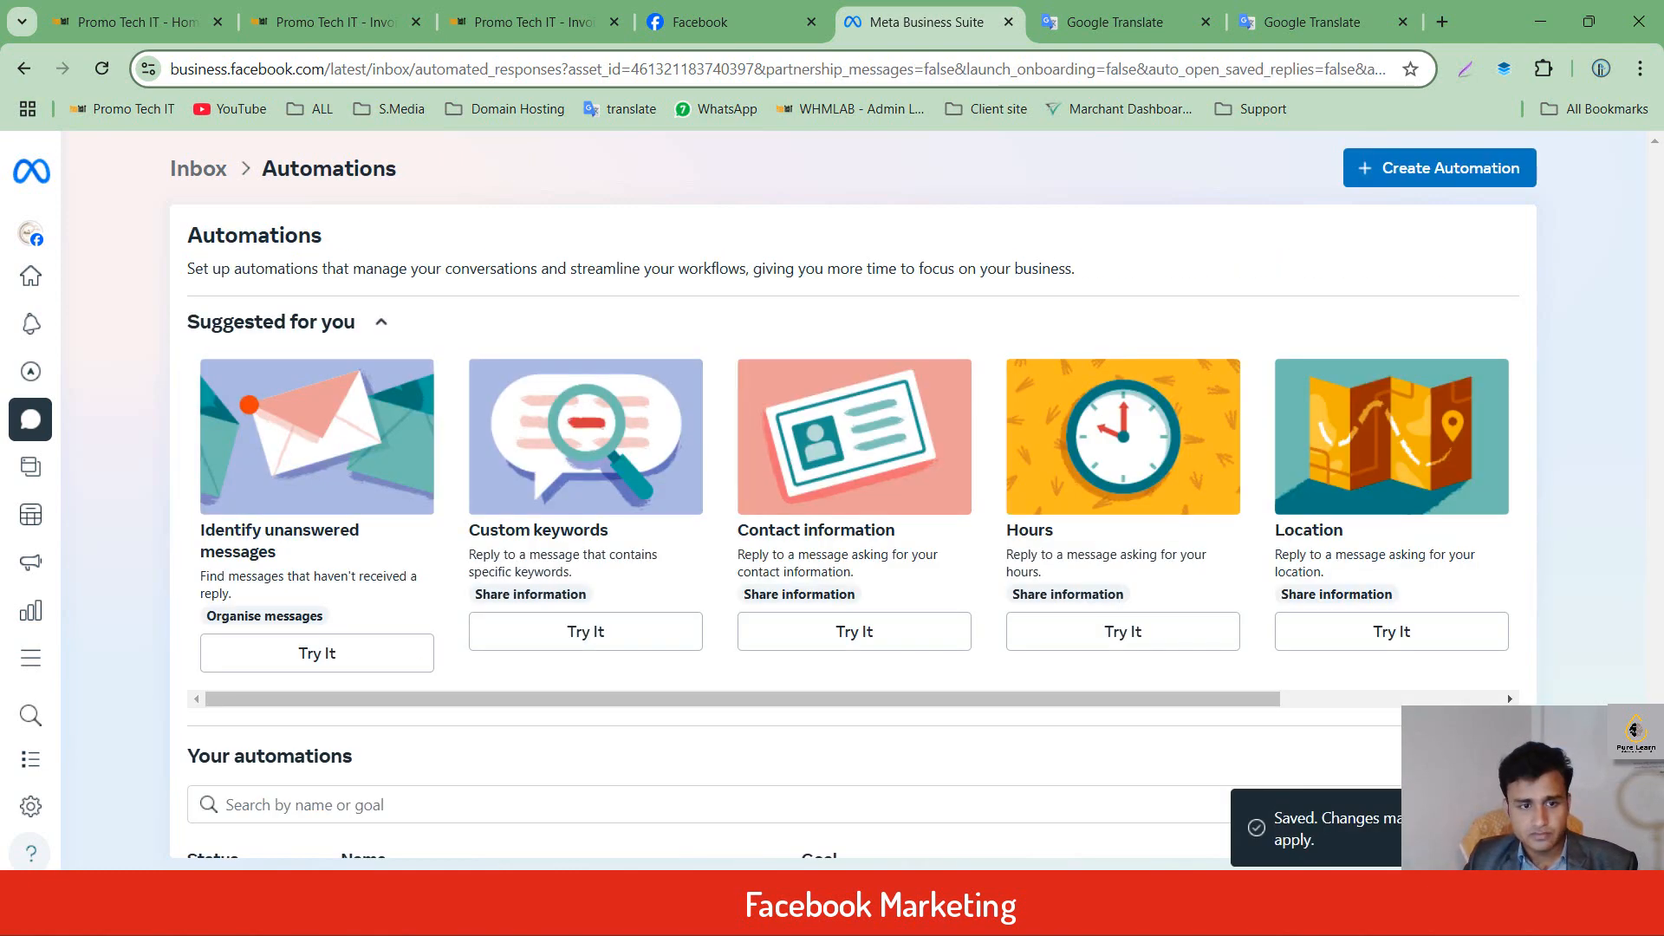
scroll(569, 568, "down", 2)
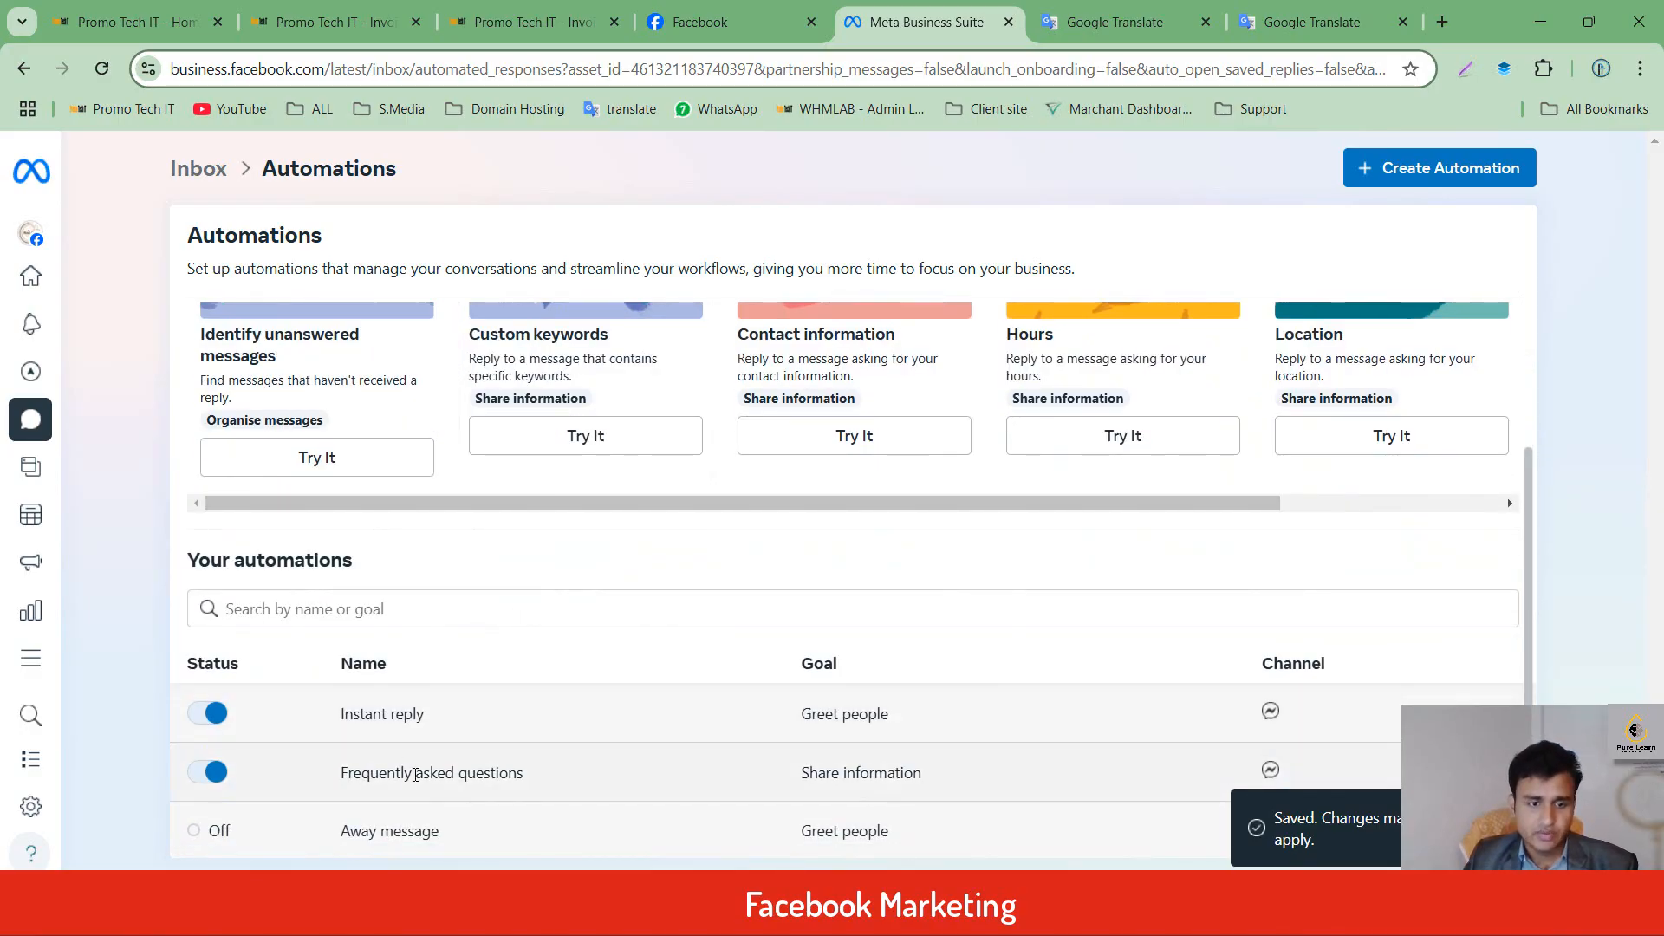
Open the Frequently asked questions automation for editing, add a first question, and expand its fields.
left_click(1473, 772)
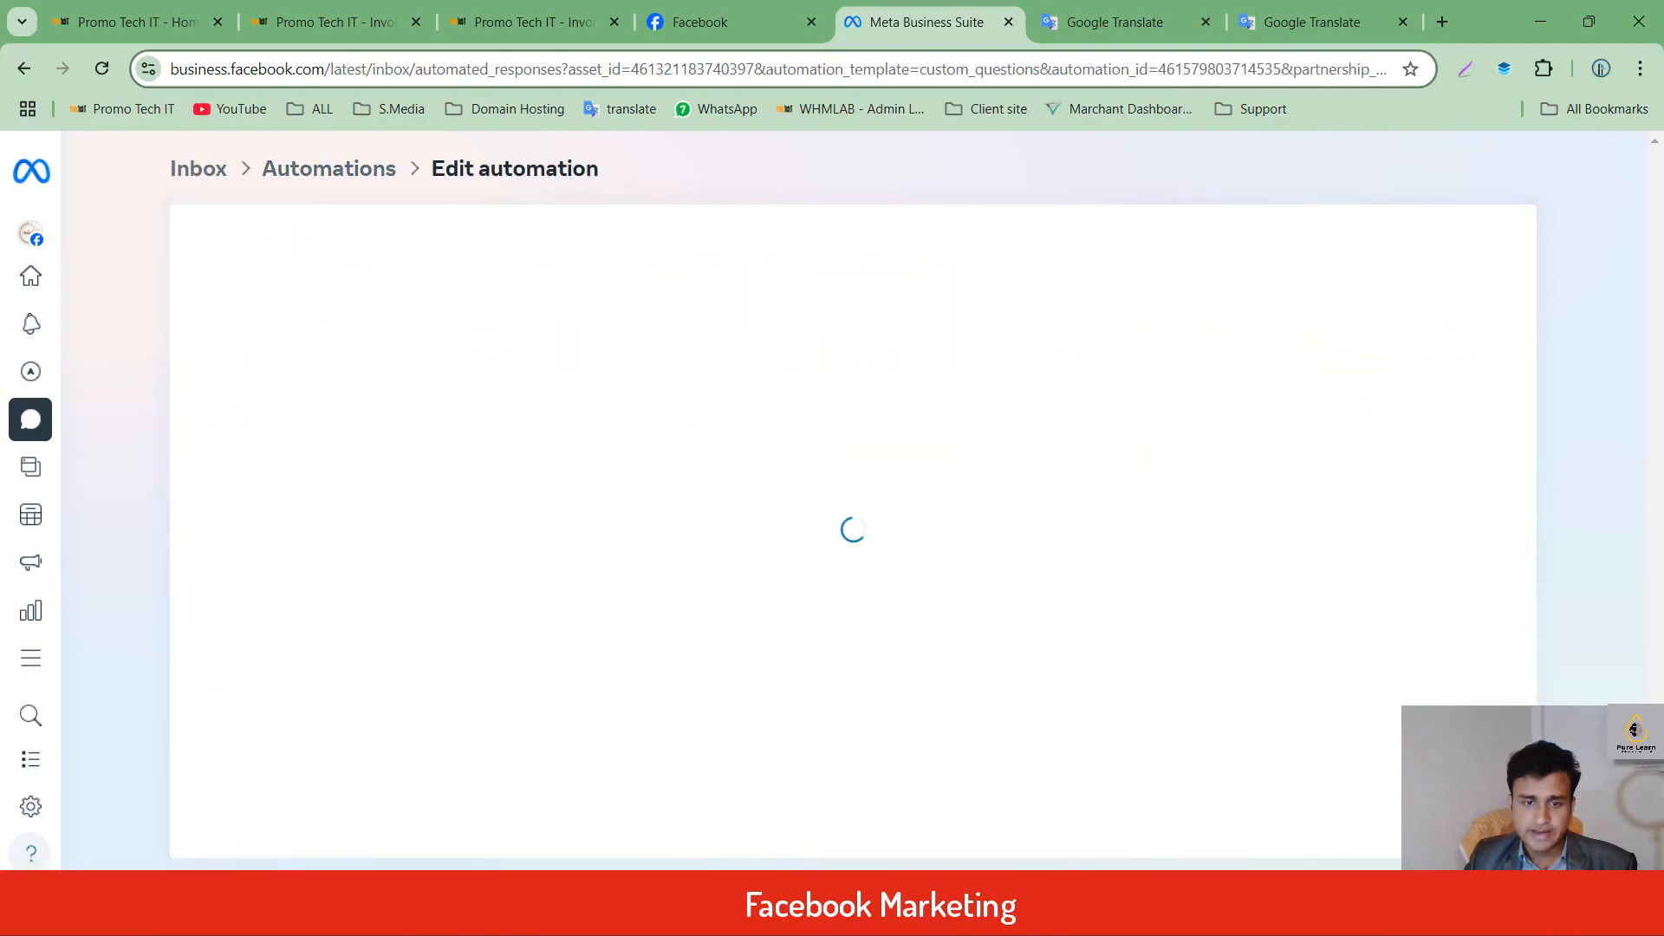
scroll(637, 516, "down", 2)
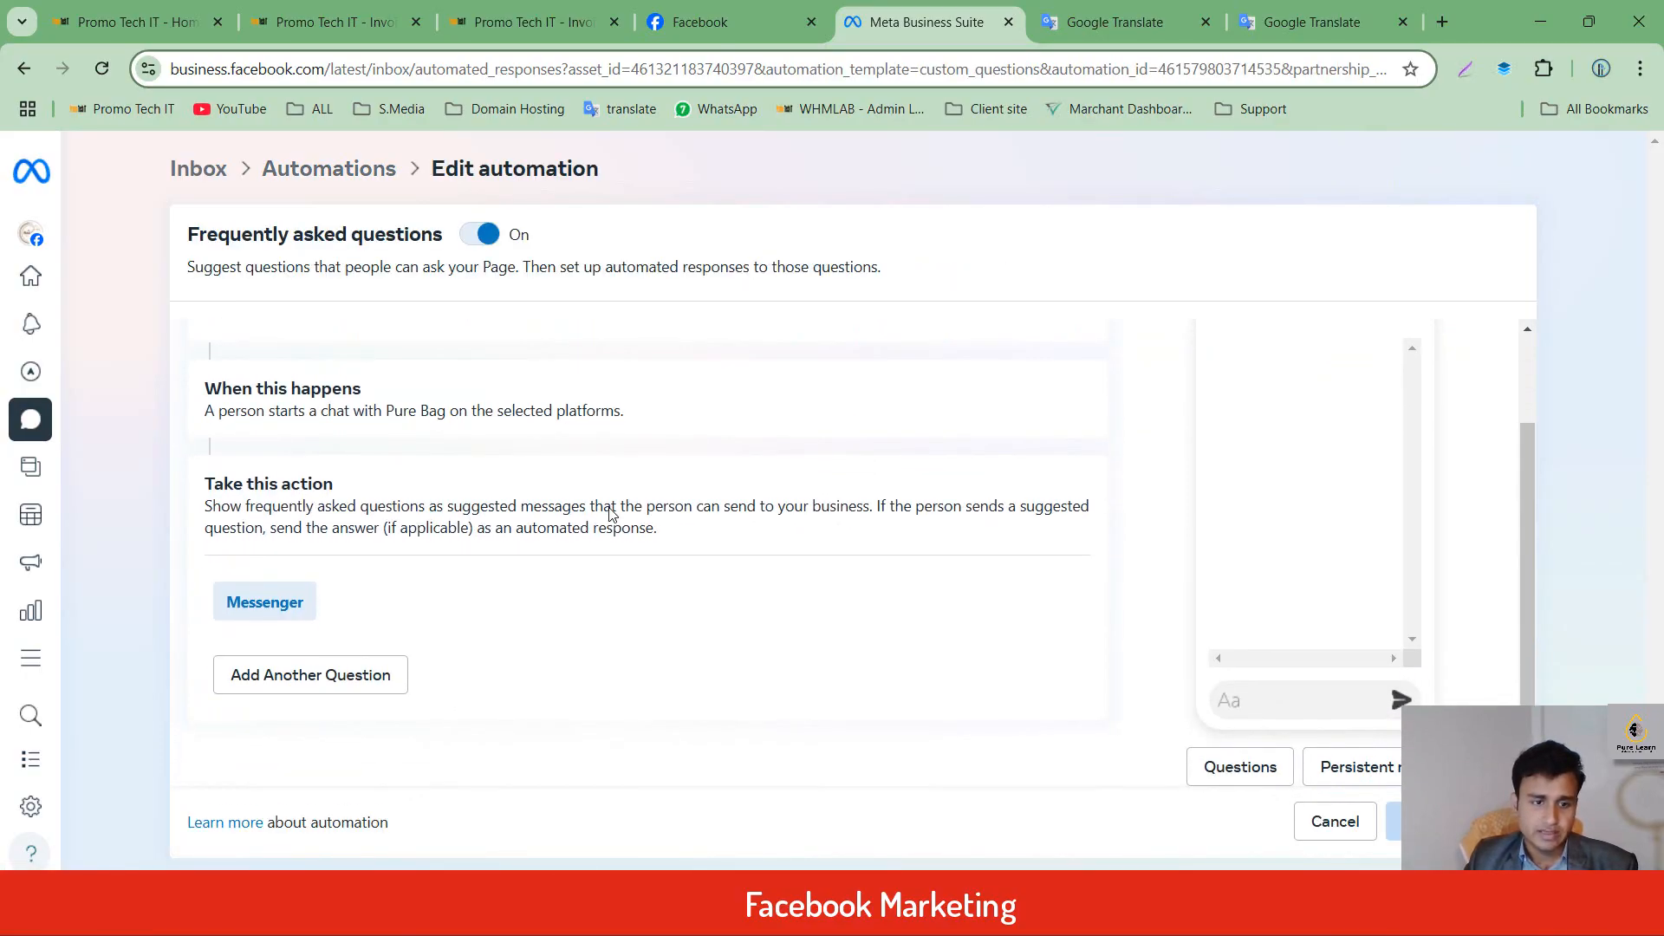
left_click(308, 684)
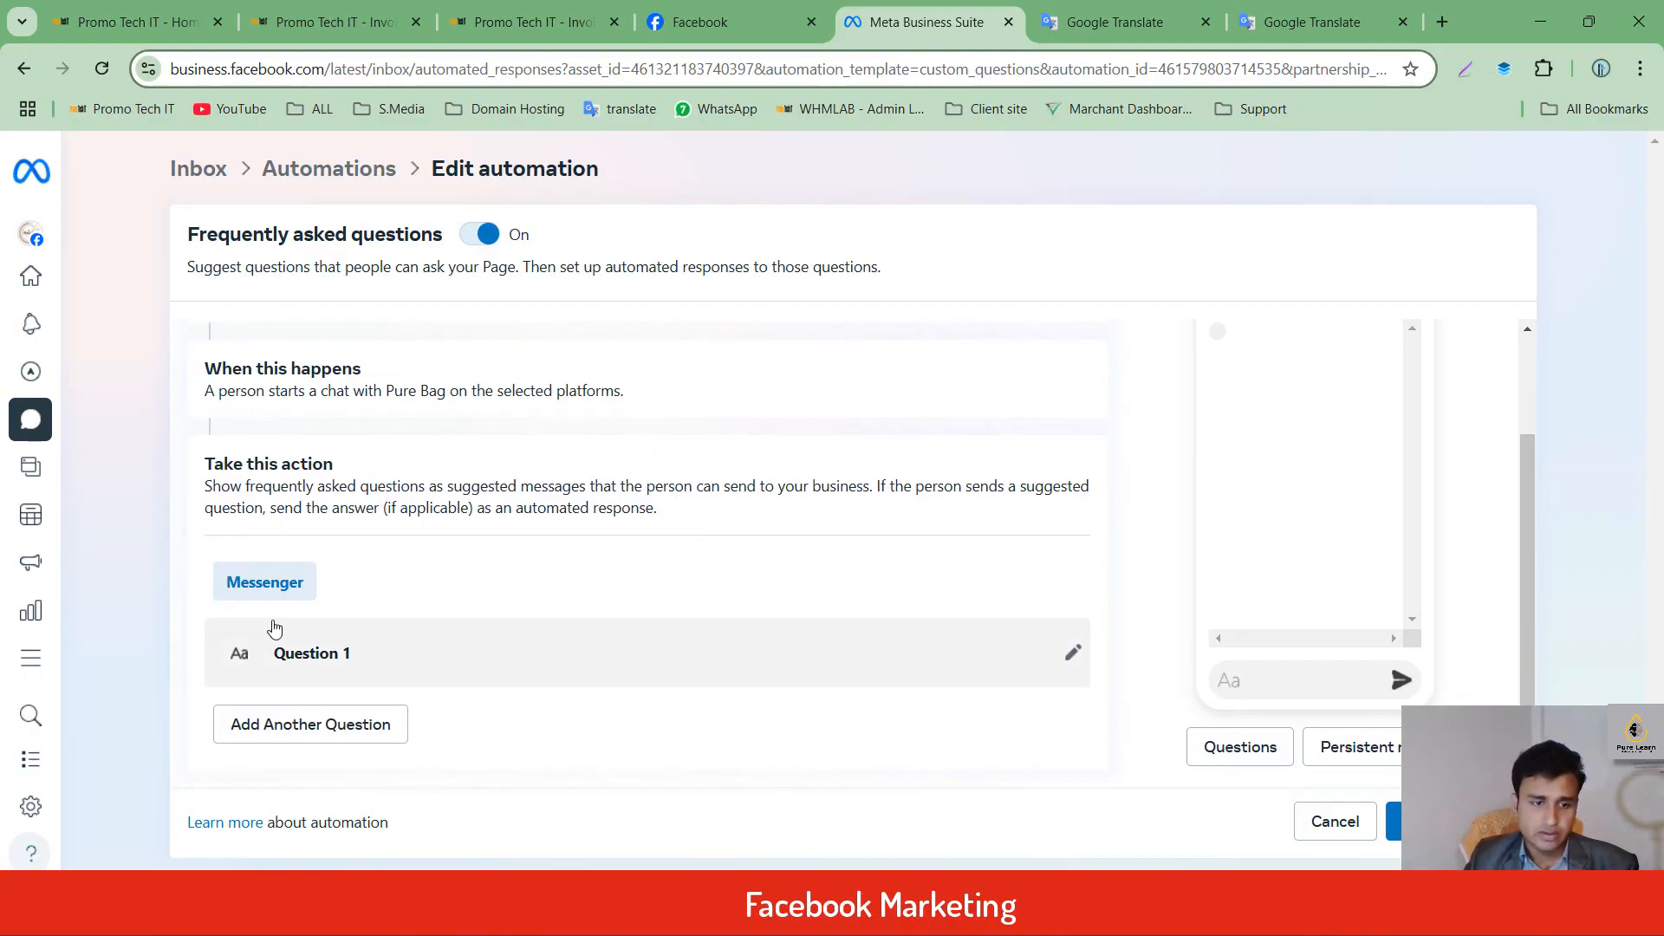
left_click(1073, 652)
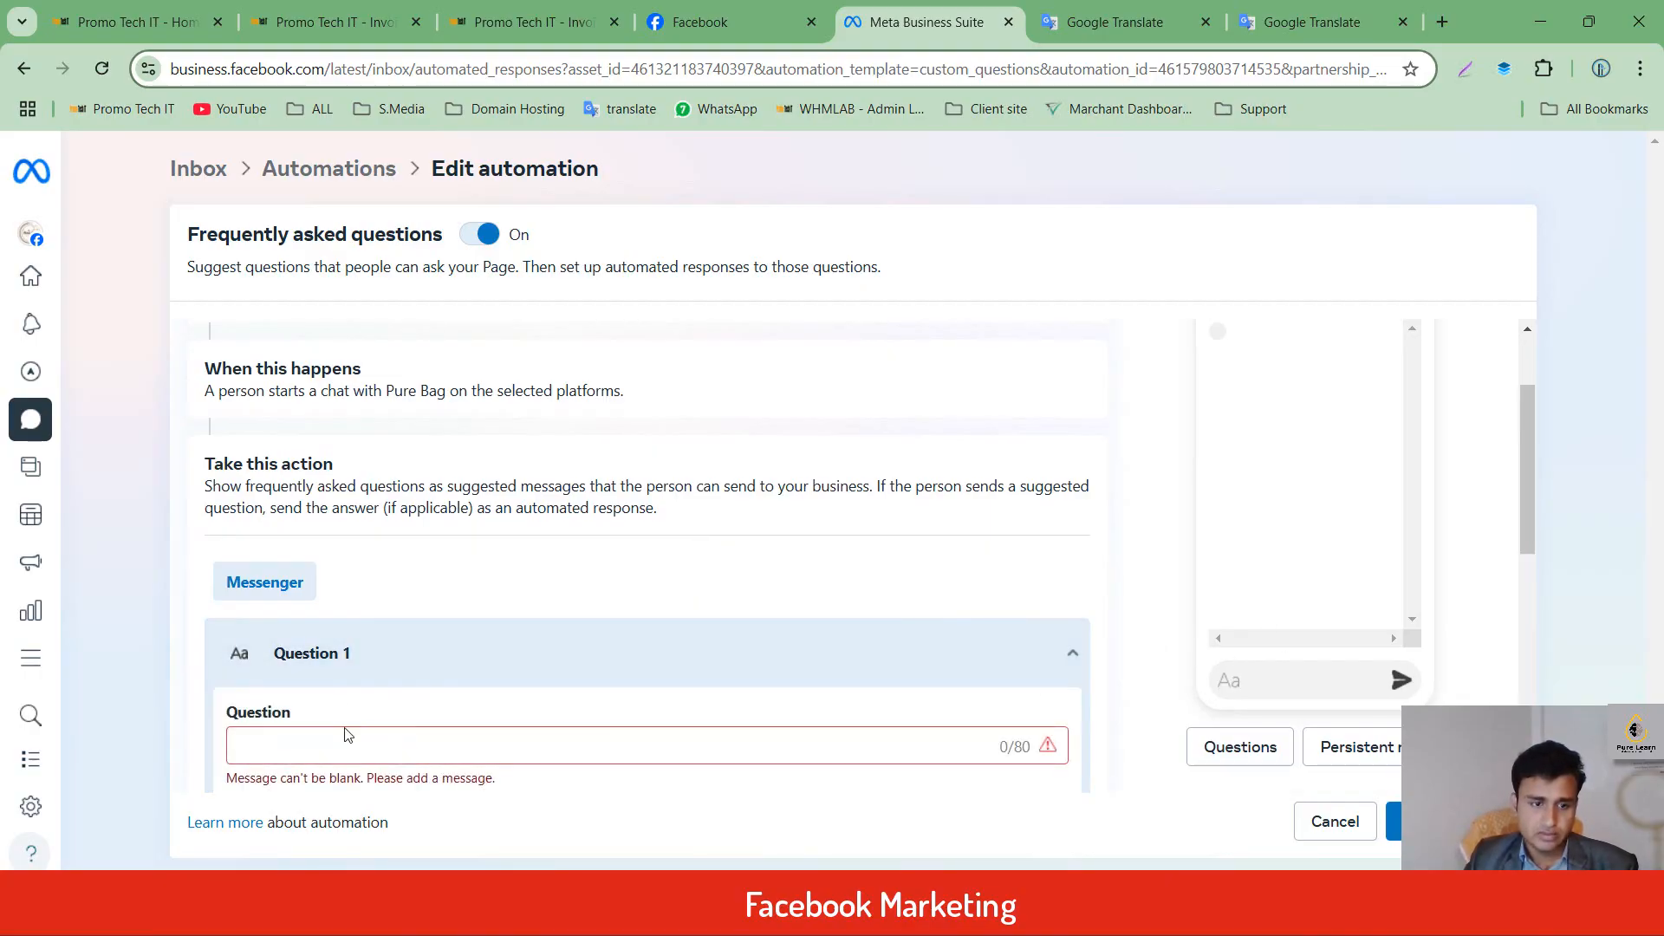
scroll(364, 659, "down", 3)
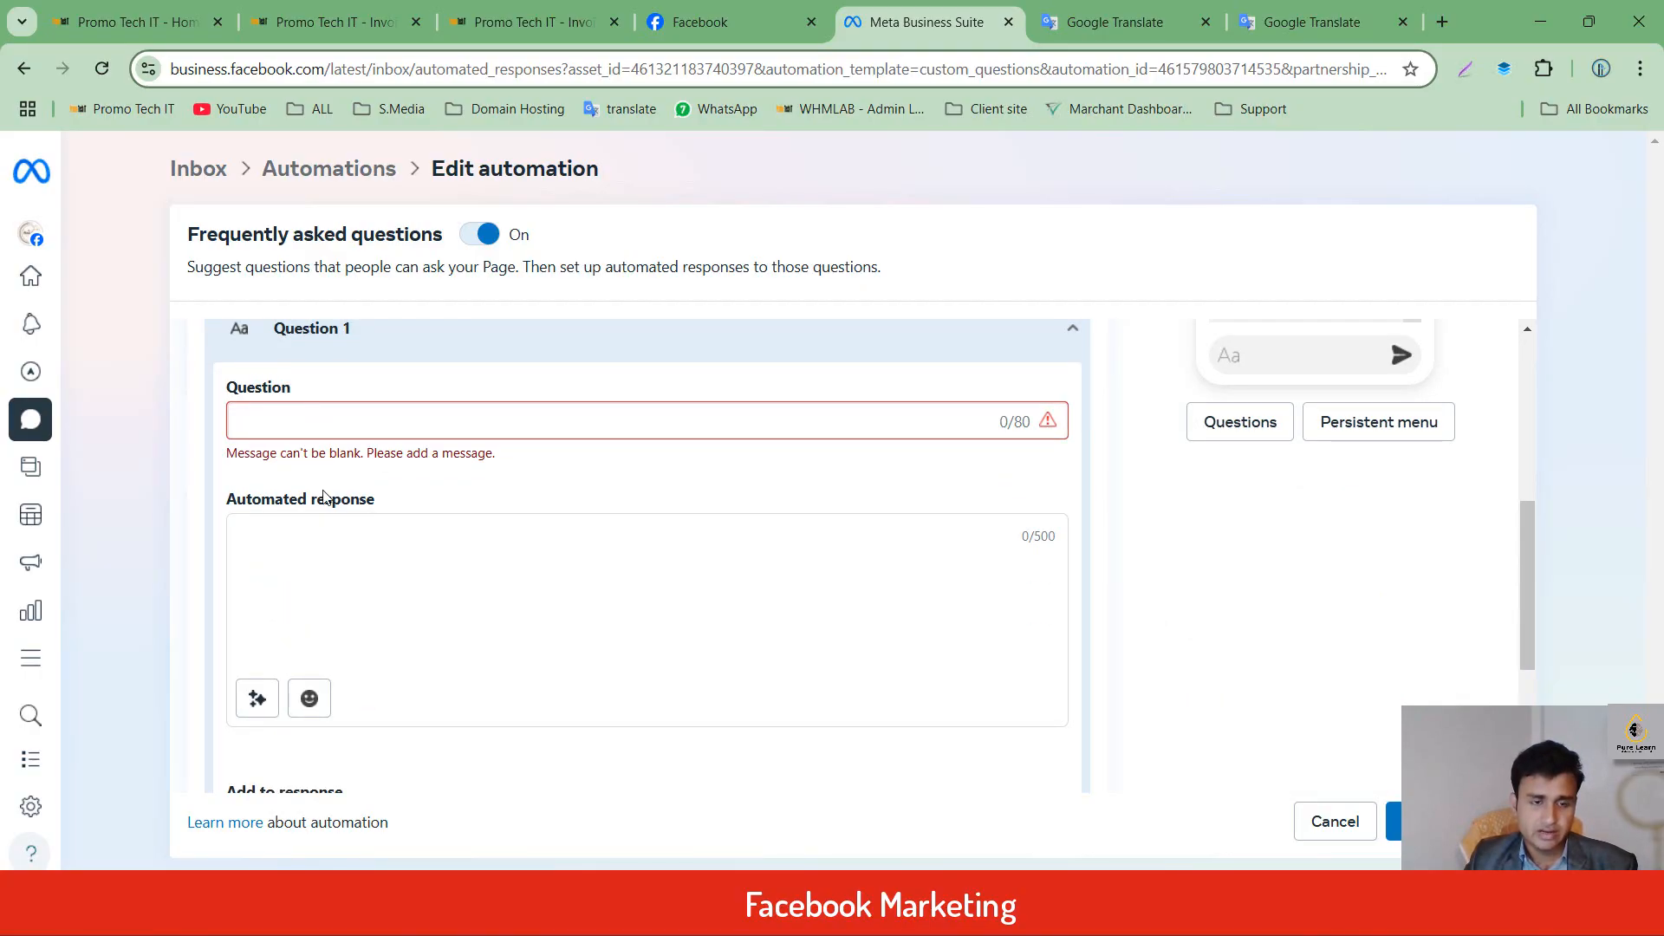
Copy "দাম কত ?" from the Google Translate draft and paste it as the Question 1 text in Meta Business Suite.
left_click(1114, 22)
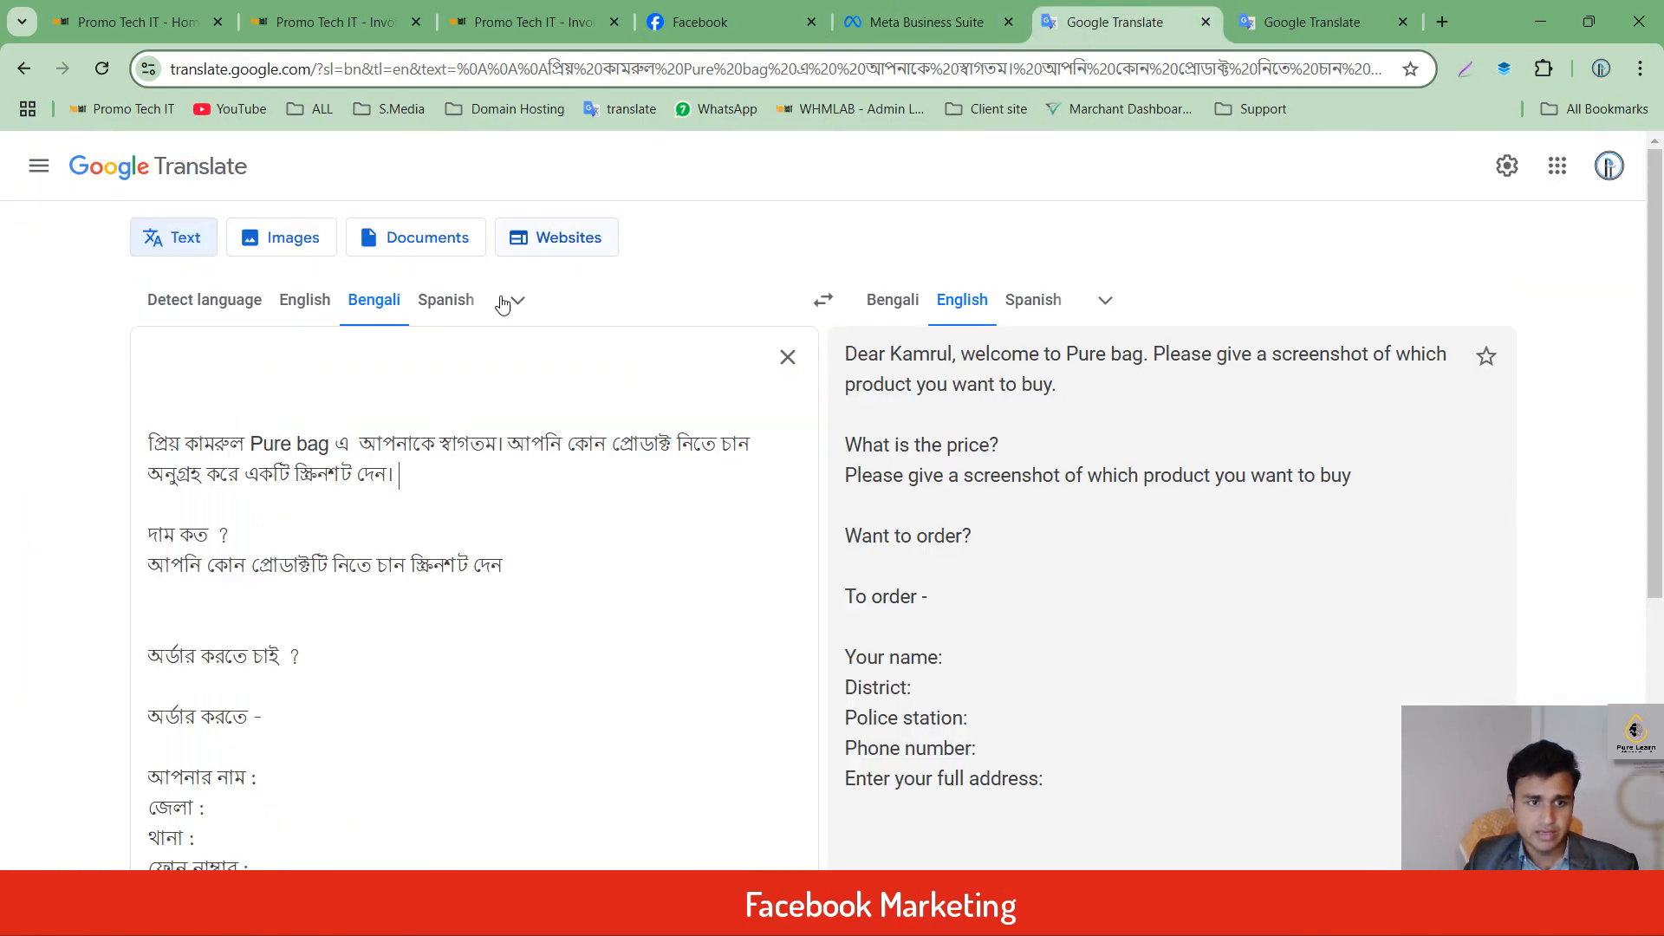
scroll(333, 434, "down", 1)
left_click(149, 424, "shift")
key("ctrl+c")
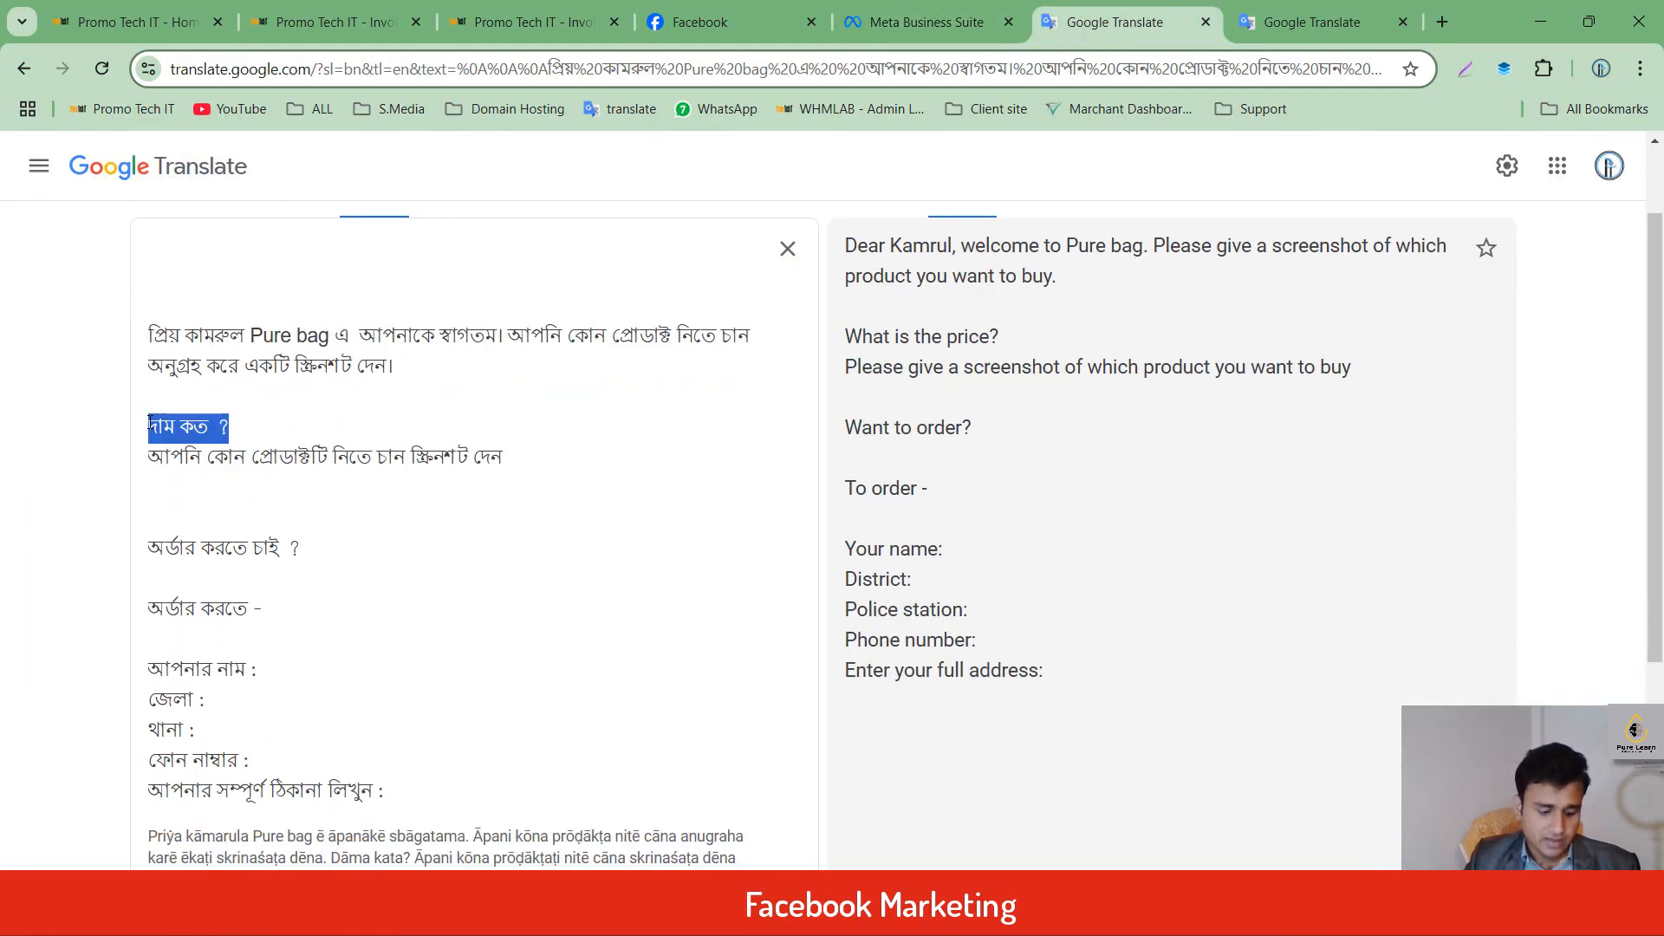
left_click(927, 22)
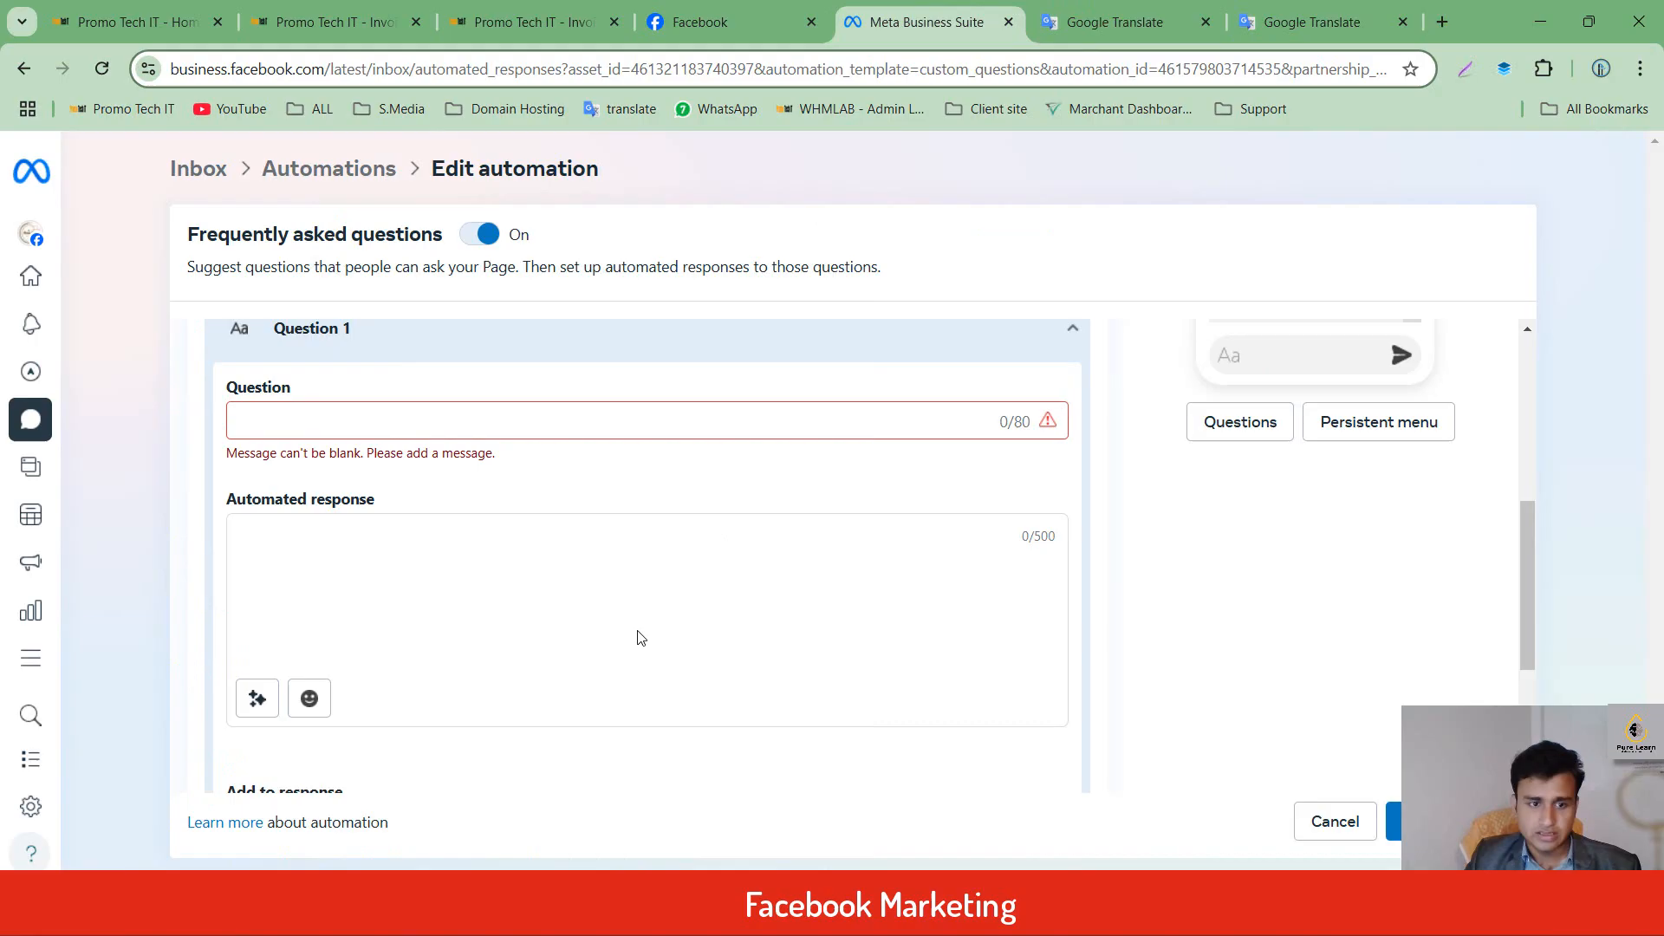
left_click(422, 437)
key("ctrl+v")
Set Question 1's automated response to "আপনি কোন প্রোডাক্টটি নিতে চান স্ক্রিনশট দেন", copied from the Google Translate draft.
left_click(1115, 21)
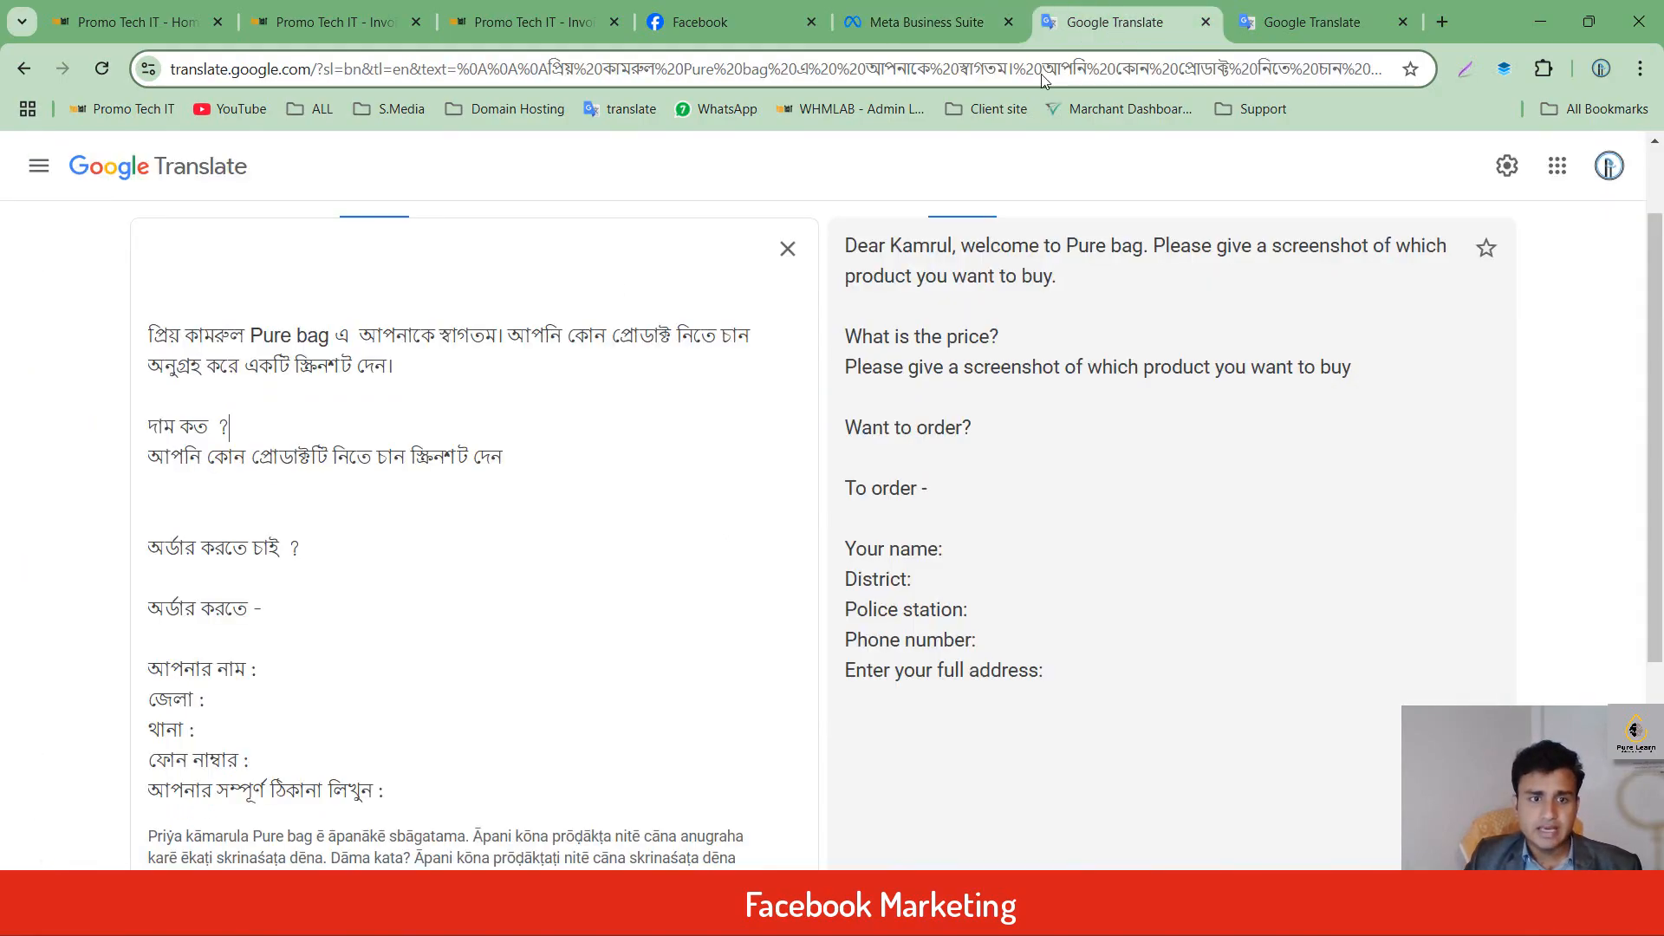
left_click_drag(150, 456, 559, 451)
key("ctrl+c")
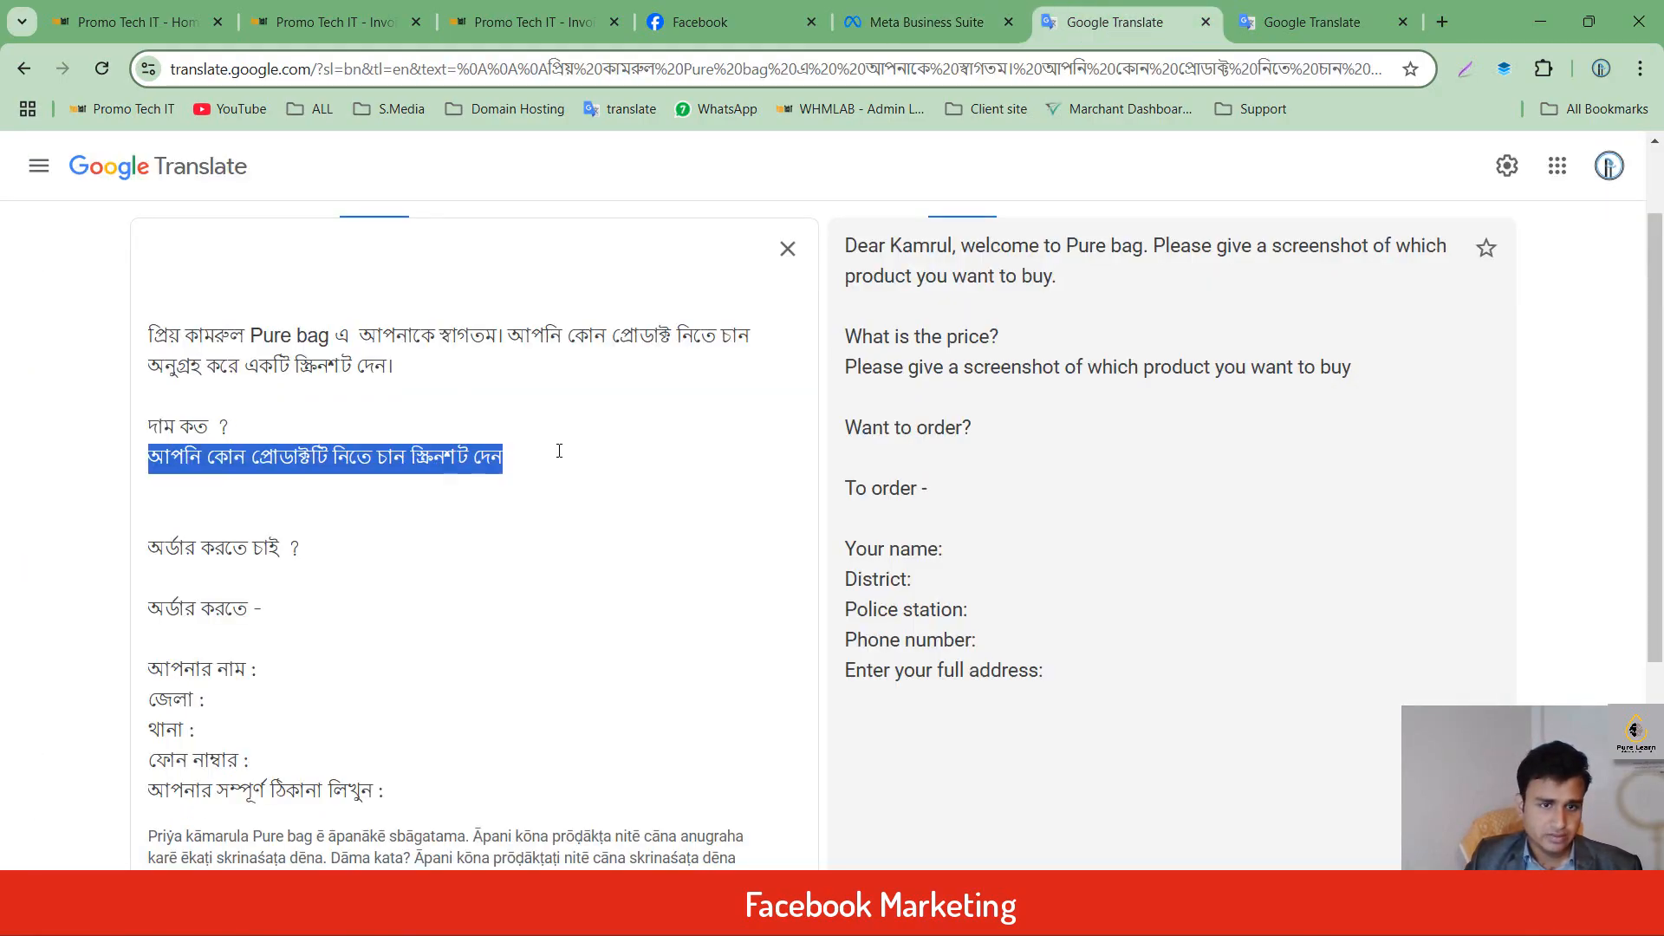
left_click(883, 7)
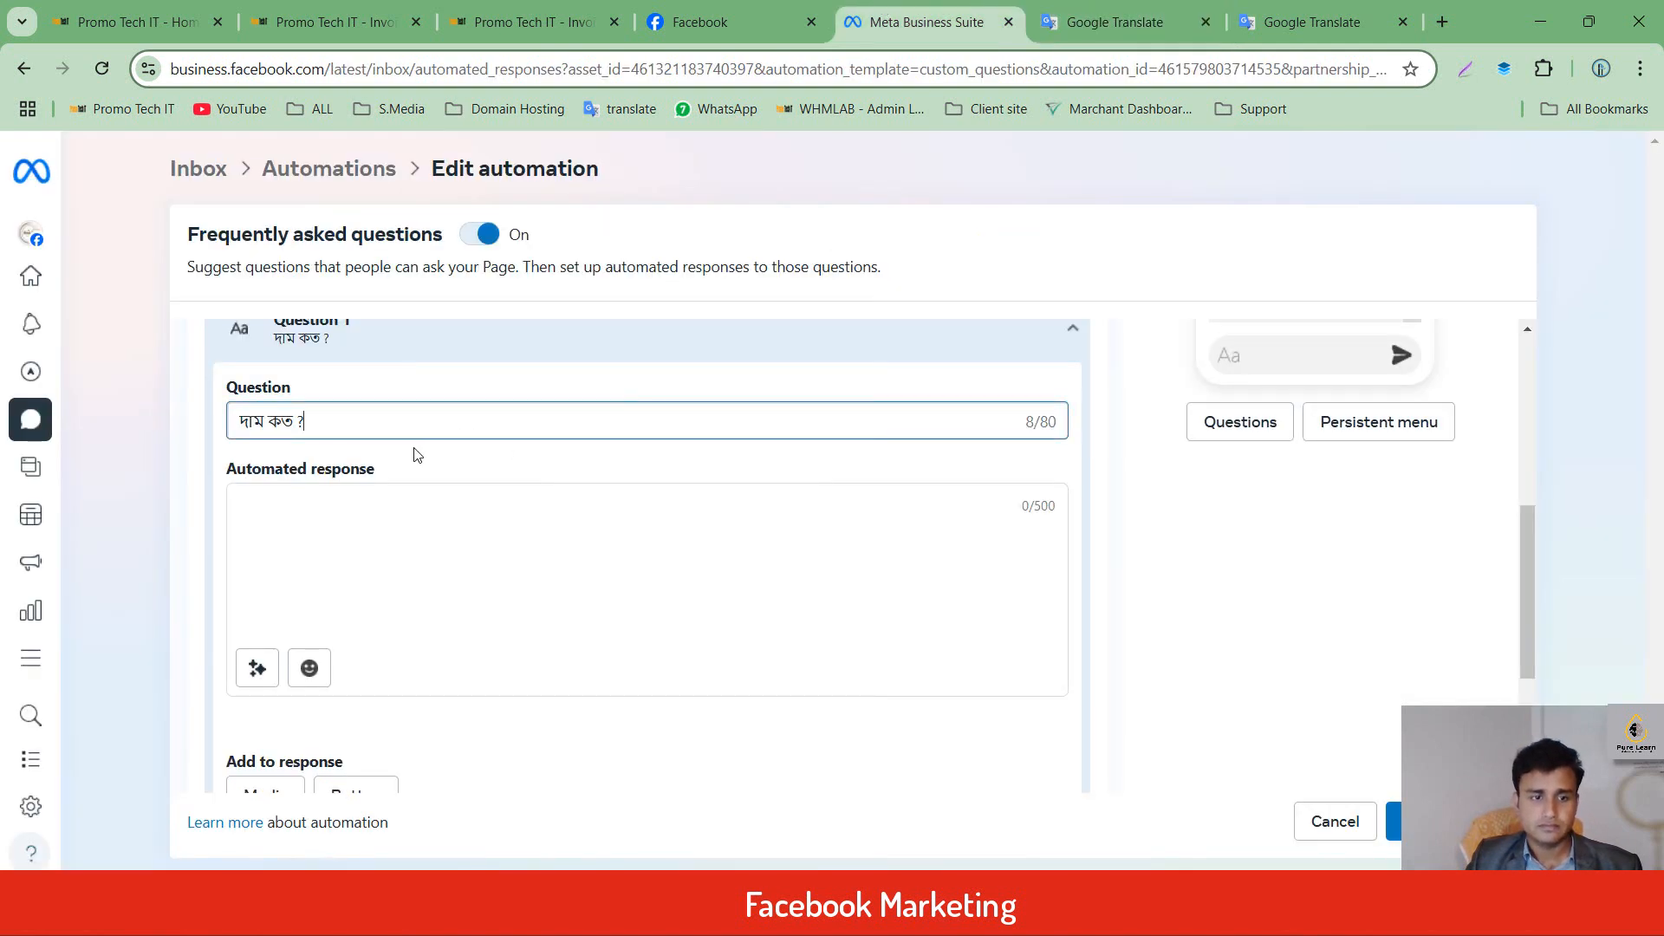
left_click(309, 531)
key("ctrl+v")
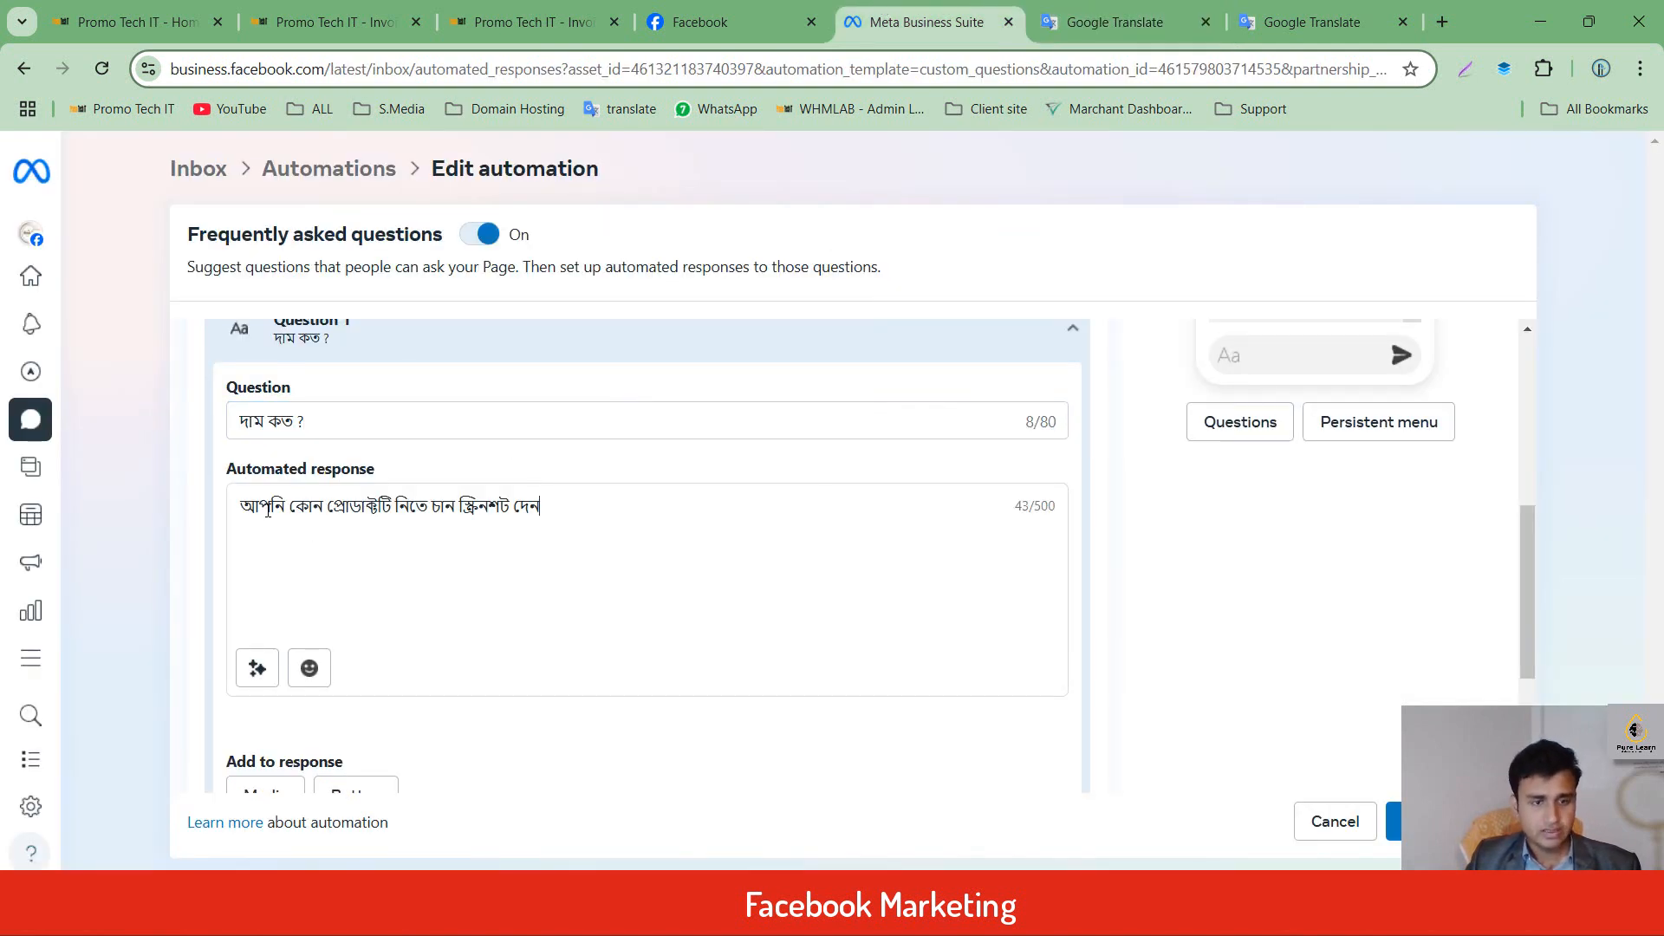
Add a second question below the price question and expand its fields.
scroll(914, 593, "down", 3)
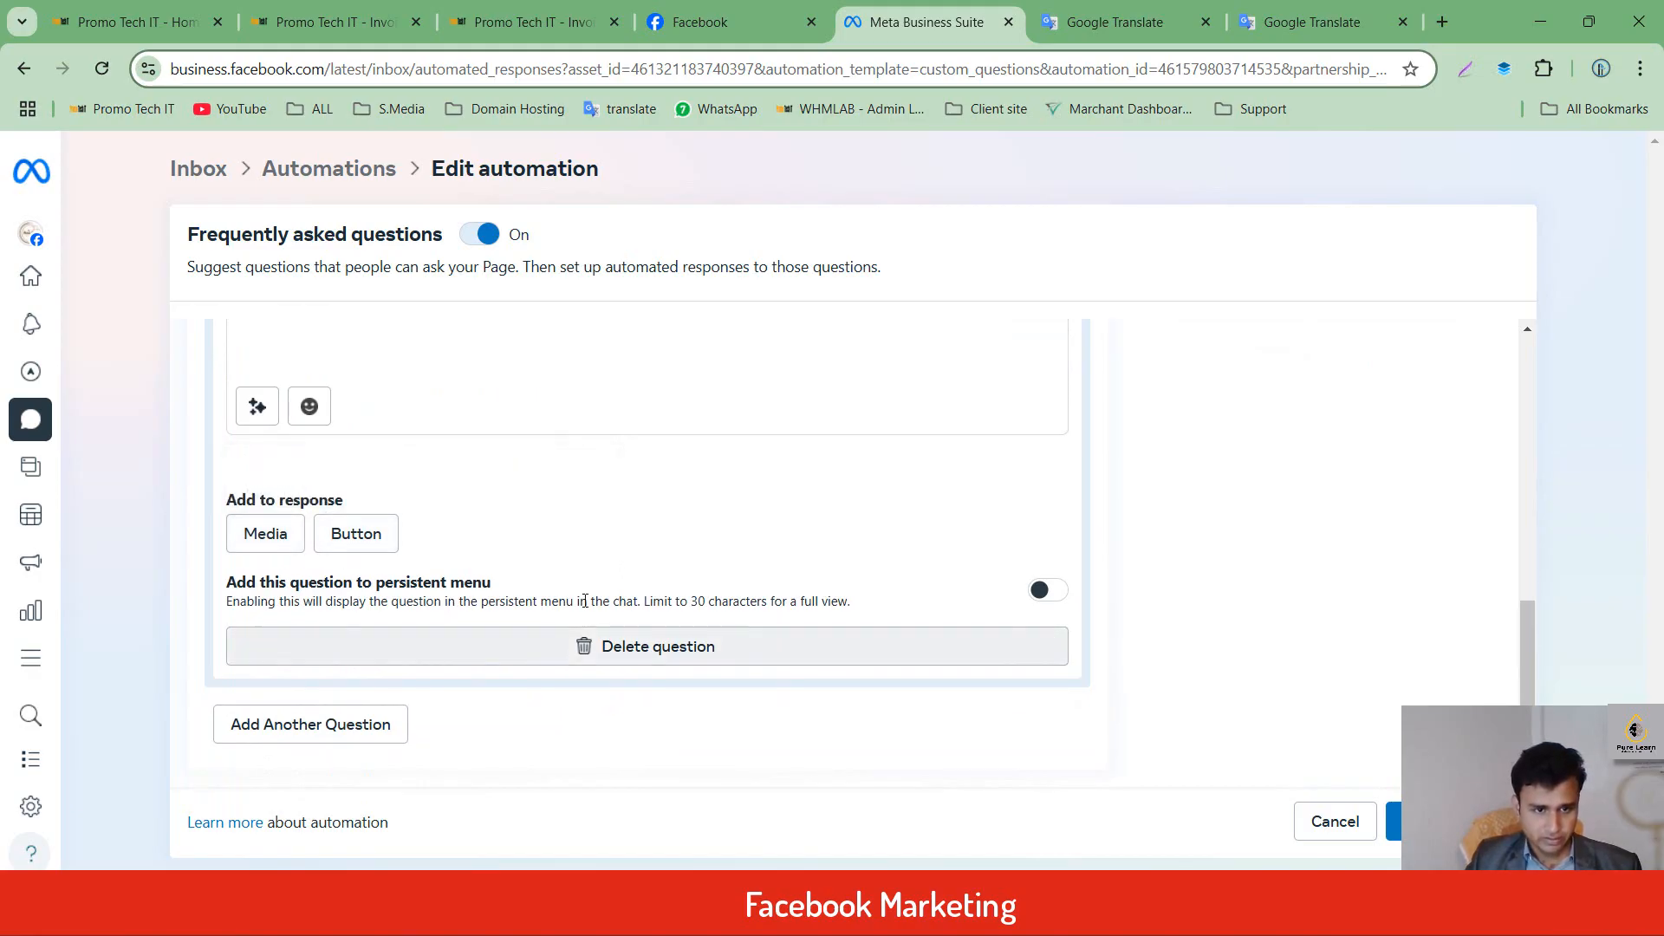
left_click(297, 730)
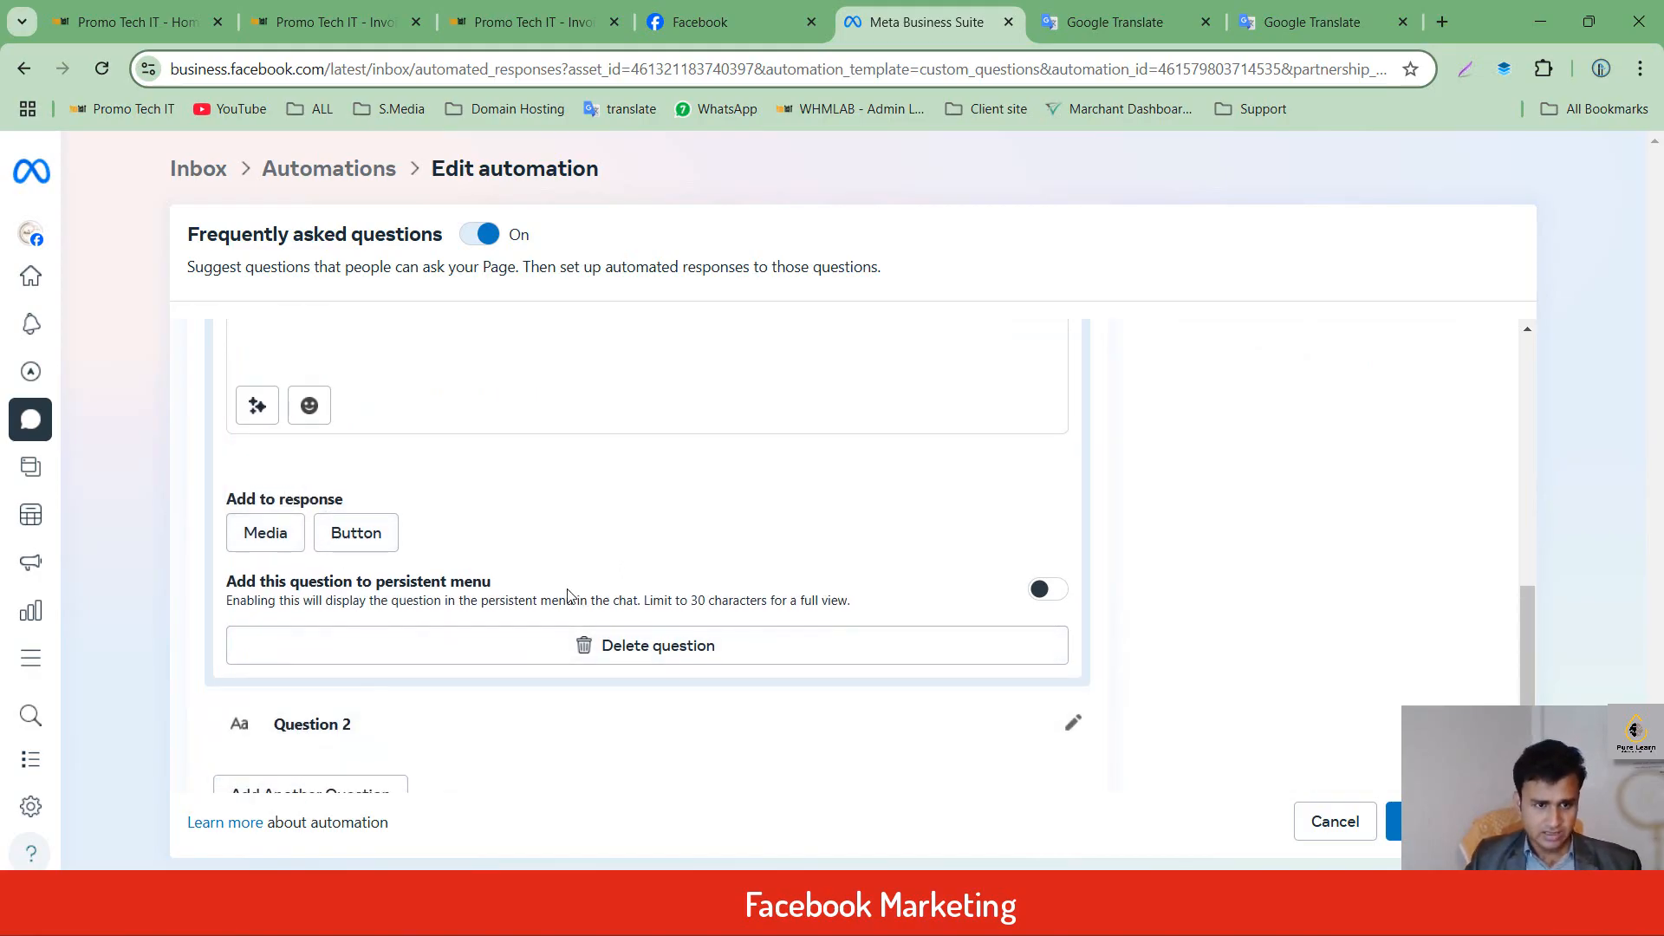
scroll(529, 610, "down", 1)
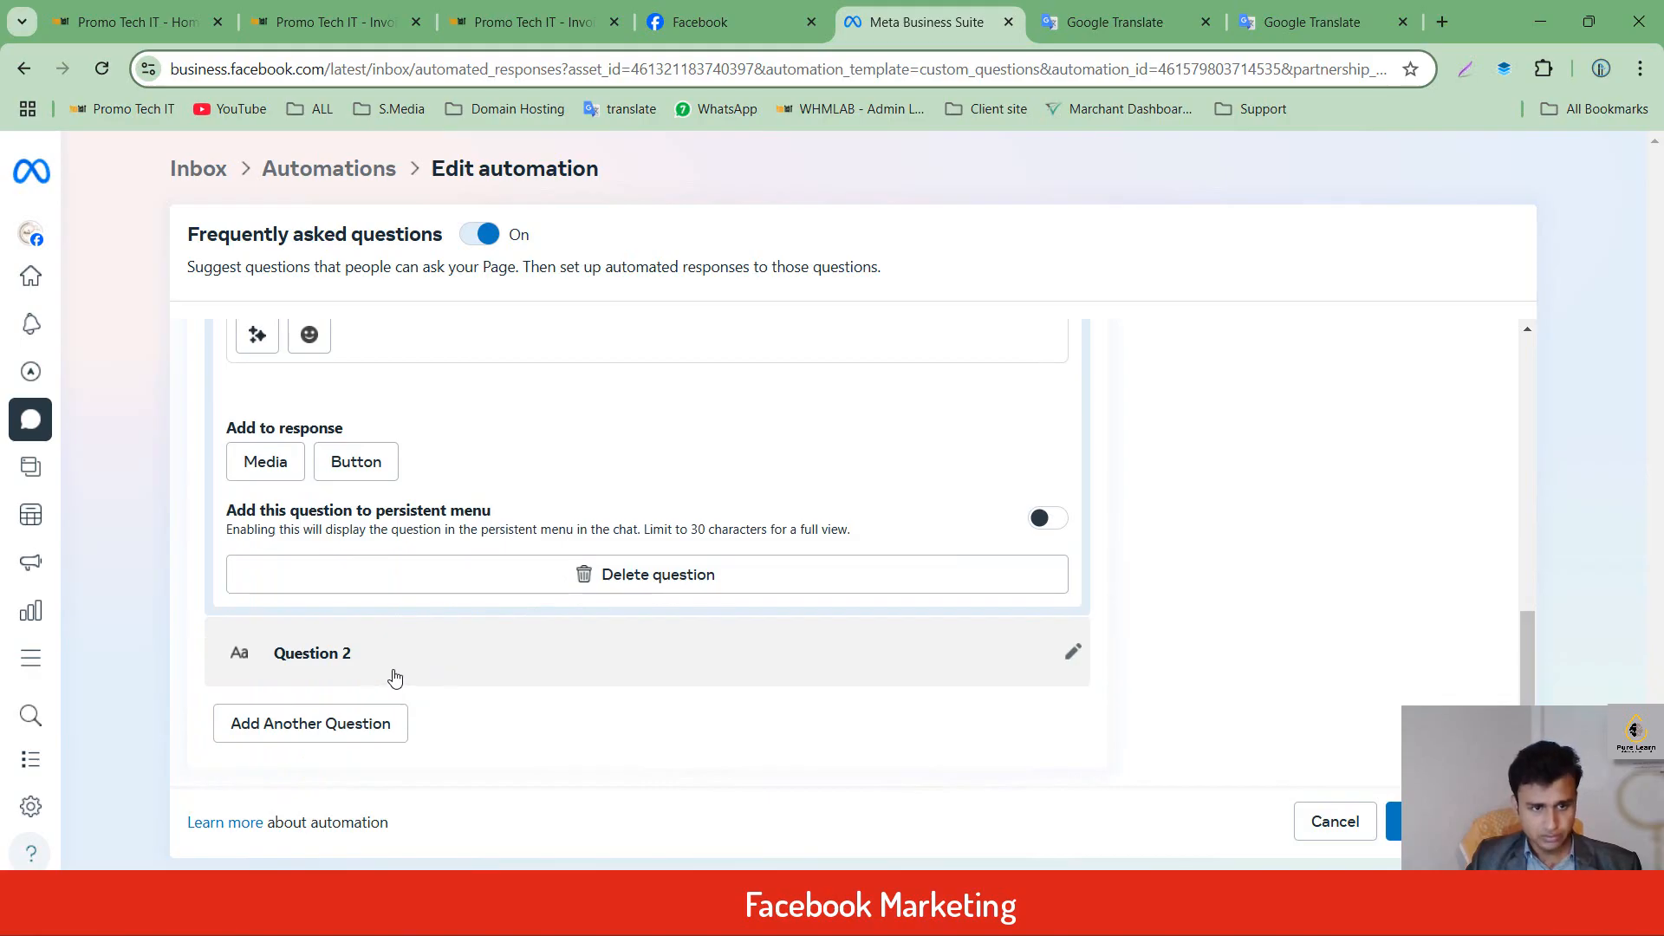
left_click(1073, 654)
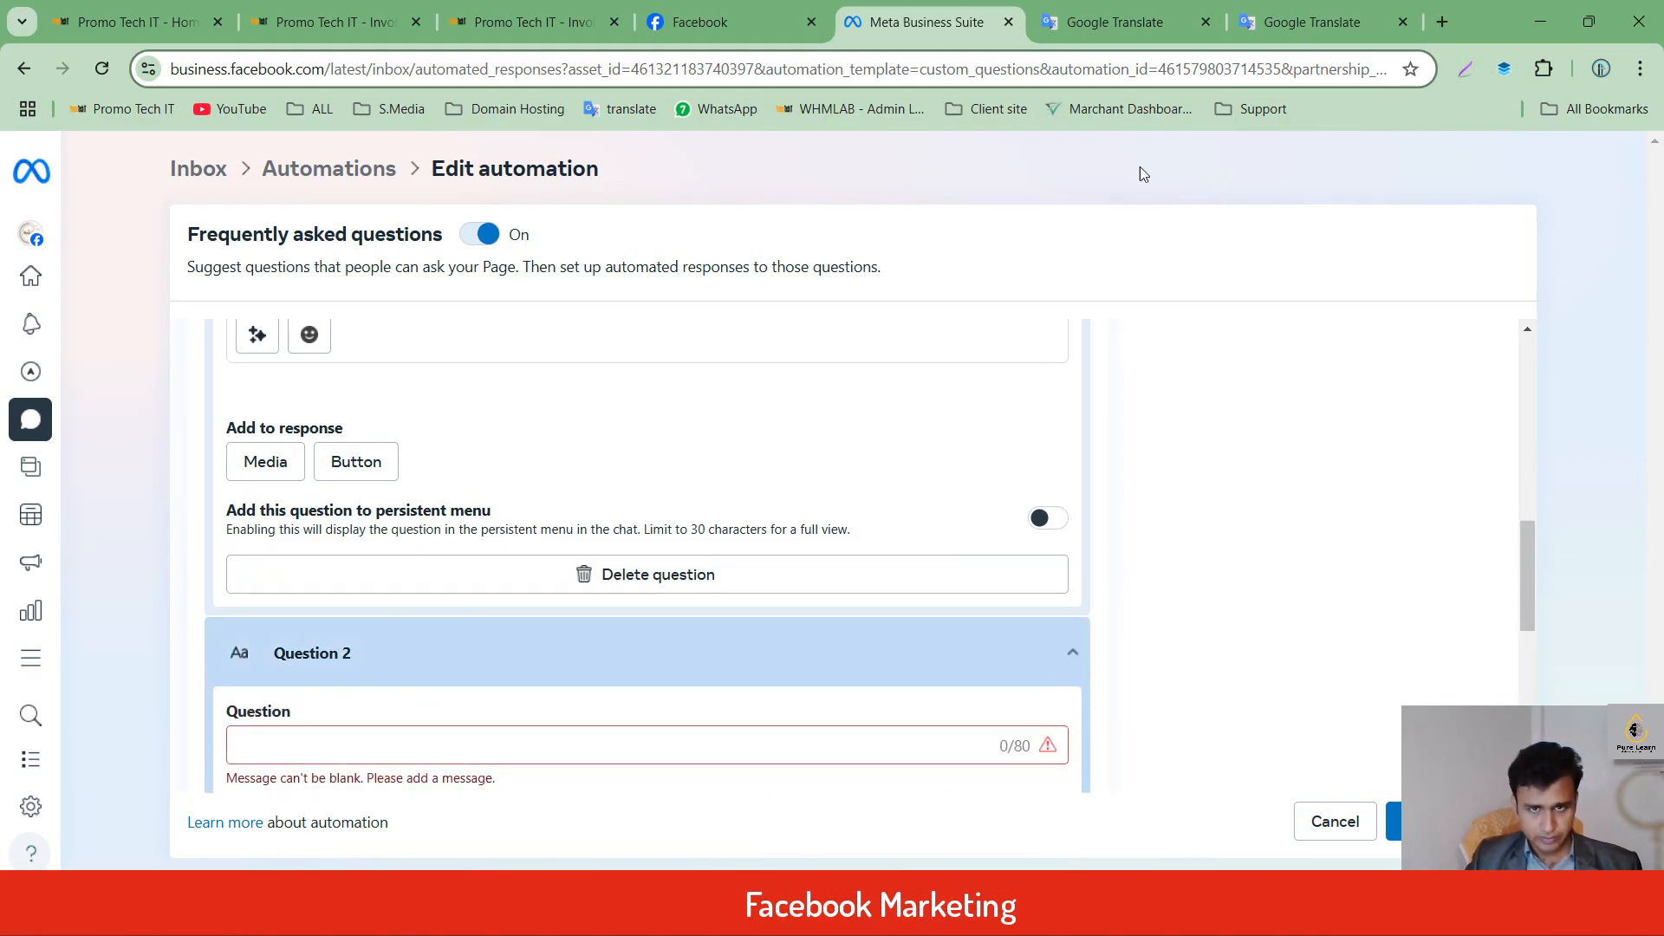
Copy "অর্ডার করতে চাই ?" from the Google Translate draft and paste it as the Question 2 text in Meta Business Suite.
left_click(1114, 11)
scroll(270, 608, "down", 3)
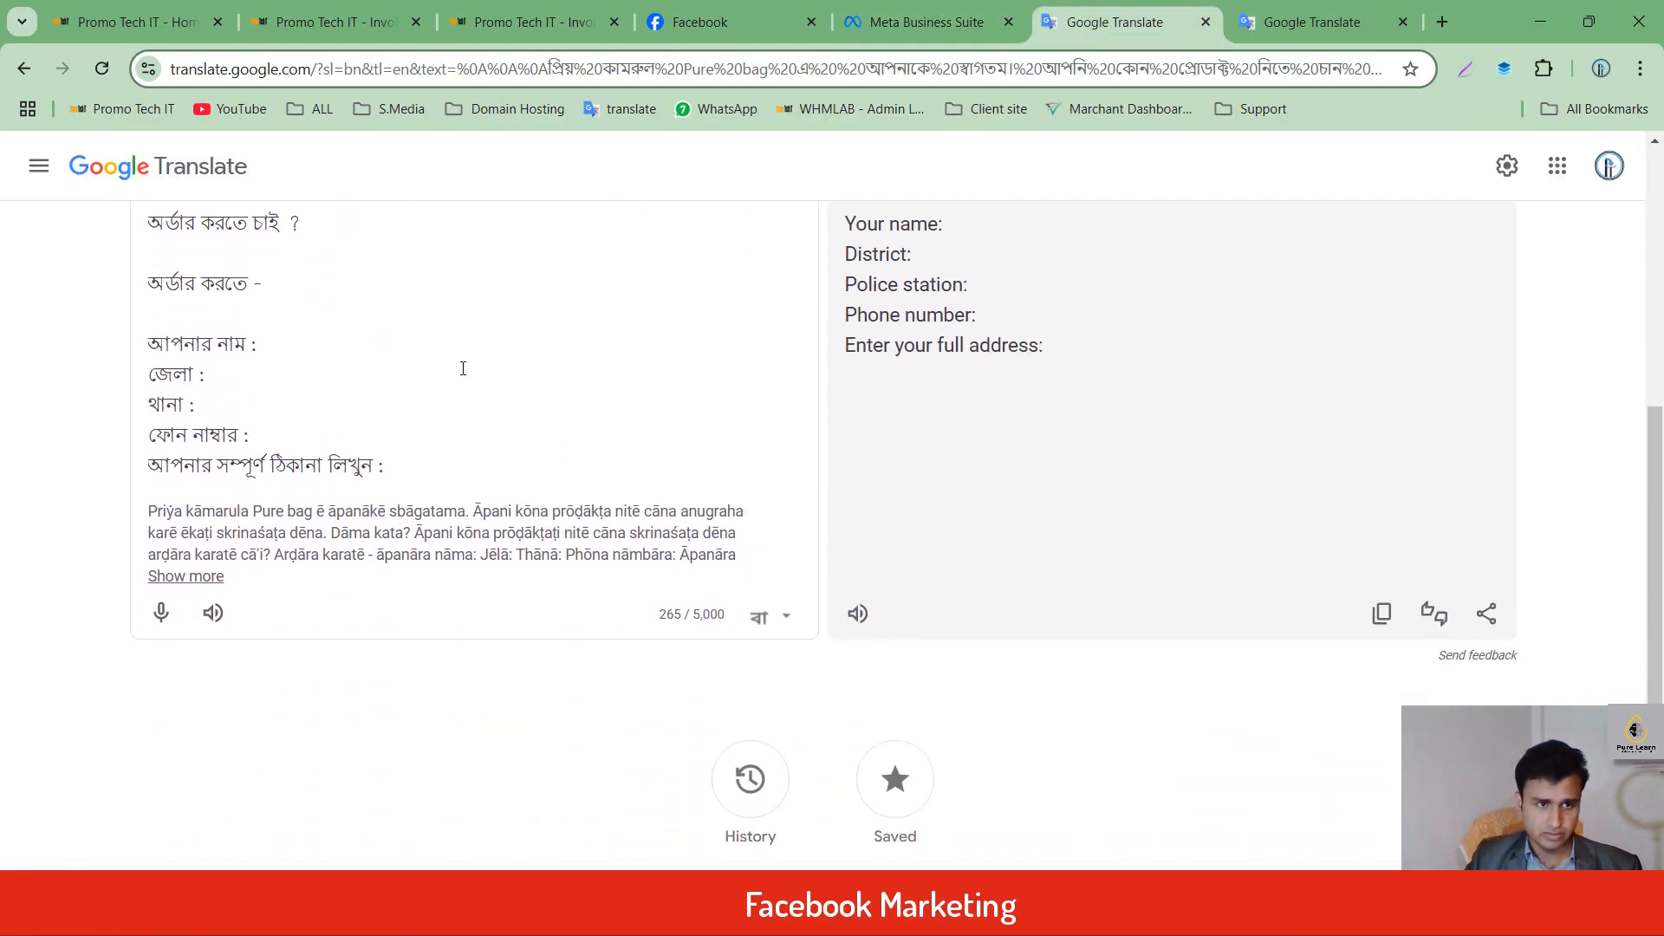
scroll(487, 387, "up", 1)
triple_click(260, 331)
key("ctrl+c")
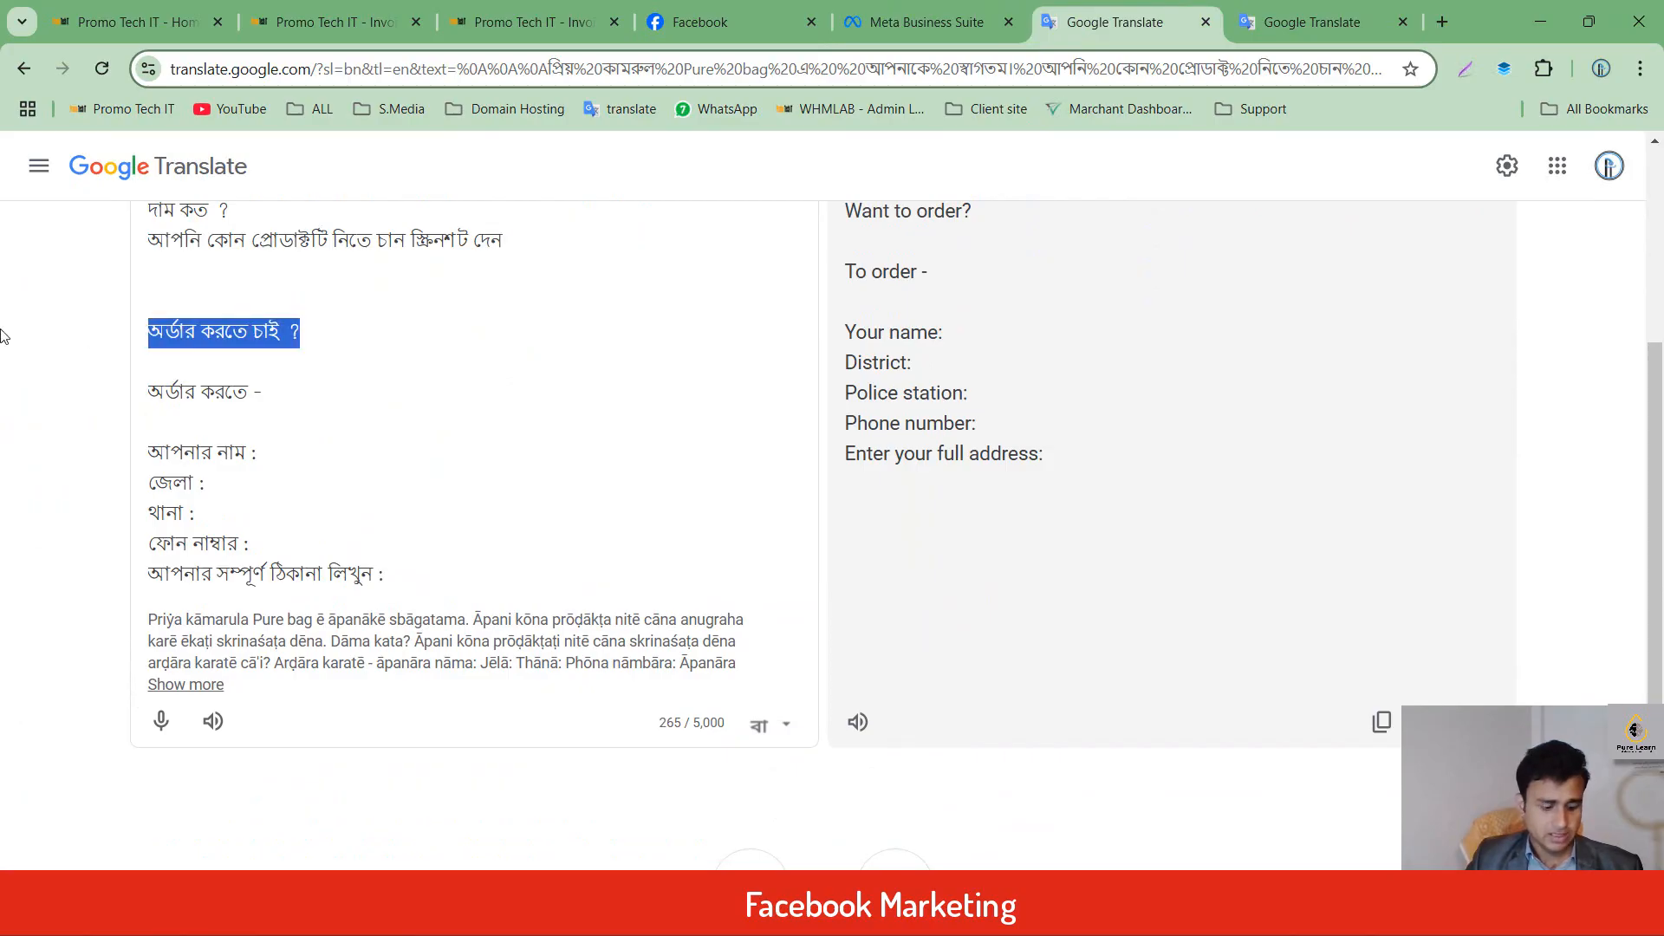
left_click(977, 13)
left_click(353, 742)
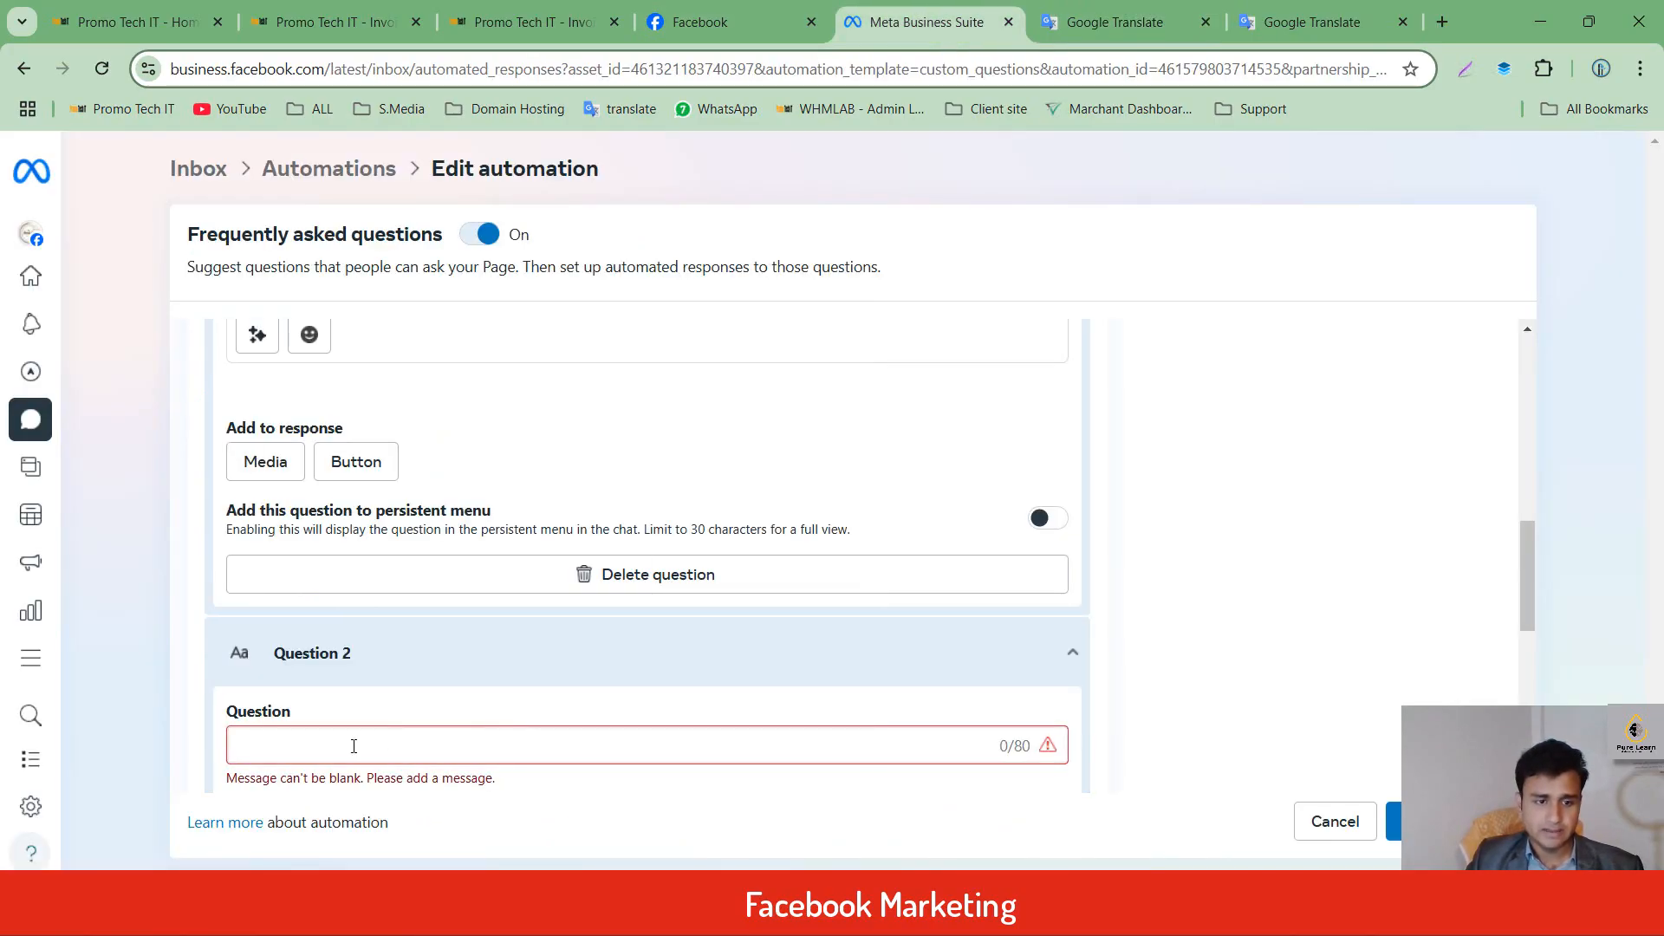
key("ctrl+v")
Fill Question 2's automated response with the Google Translate draft's "অর্ডার করতে -" order form, from the name line through the full address line.
left_click(1114, 22)
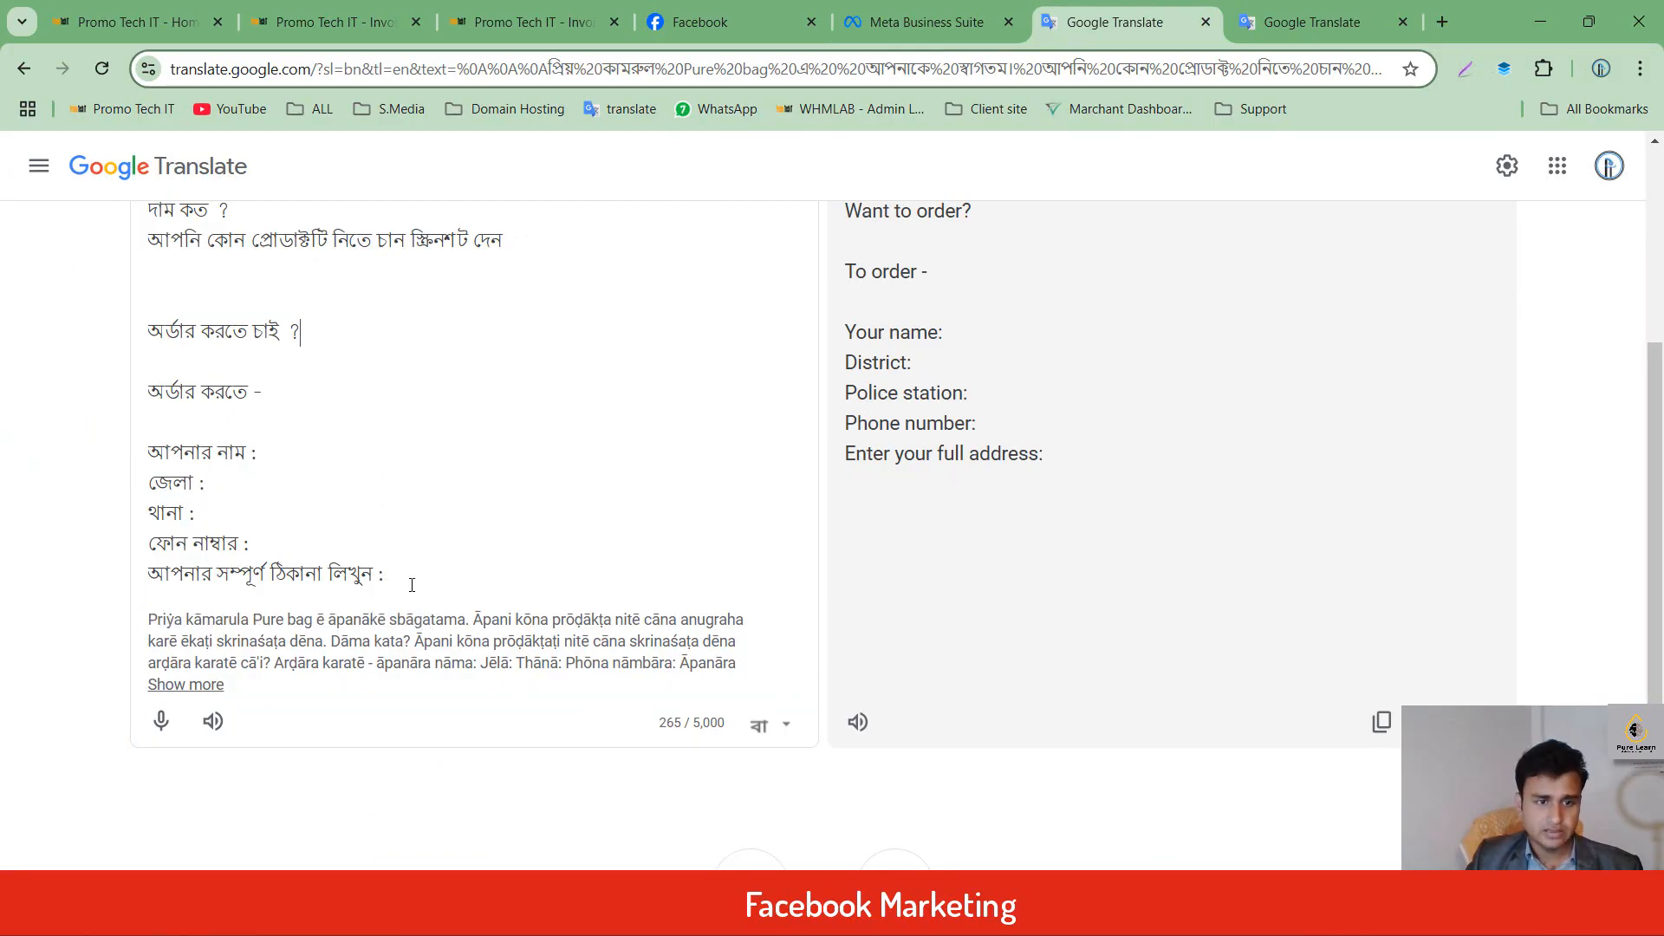
left_click_drag(375, 572, 137, 403)
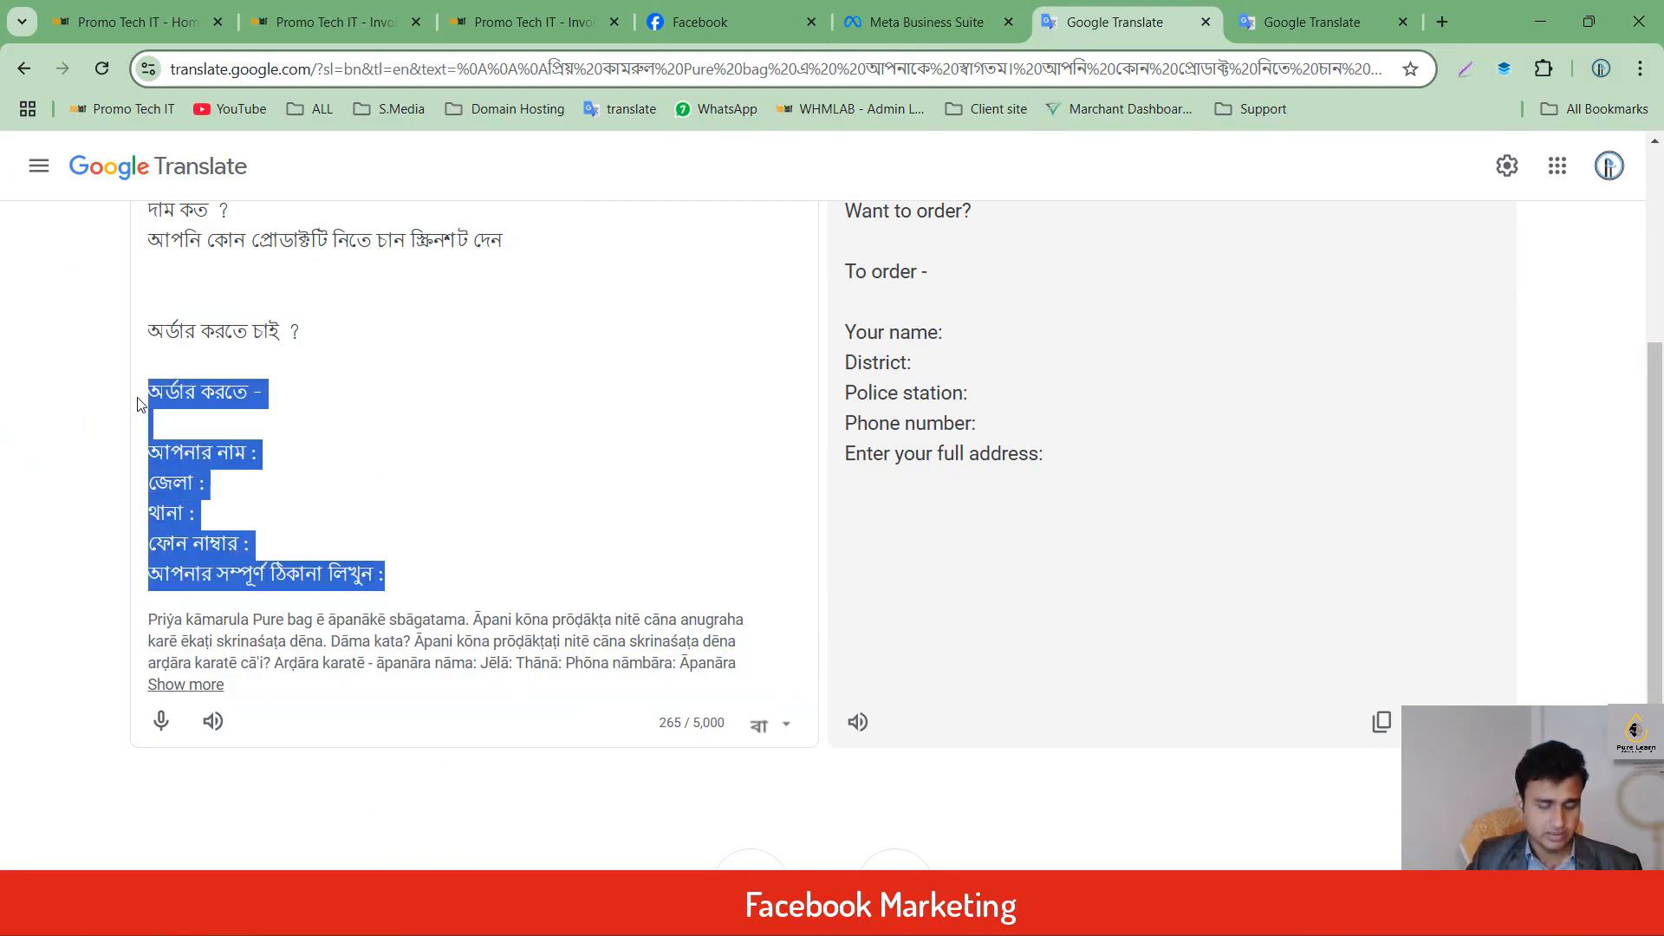
left_click(927, 22)
scroll(407, 690, "down", 2)
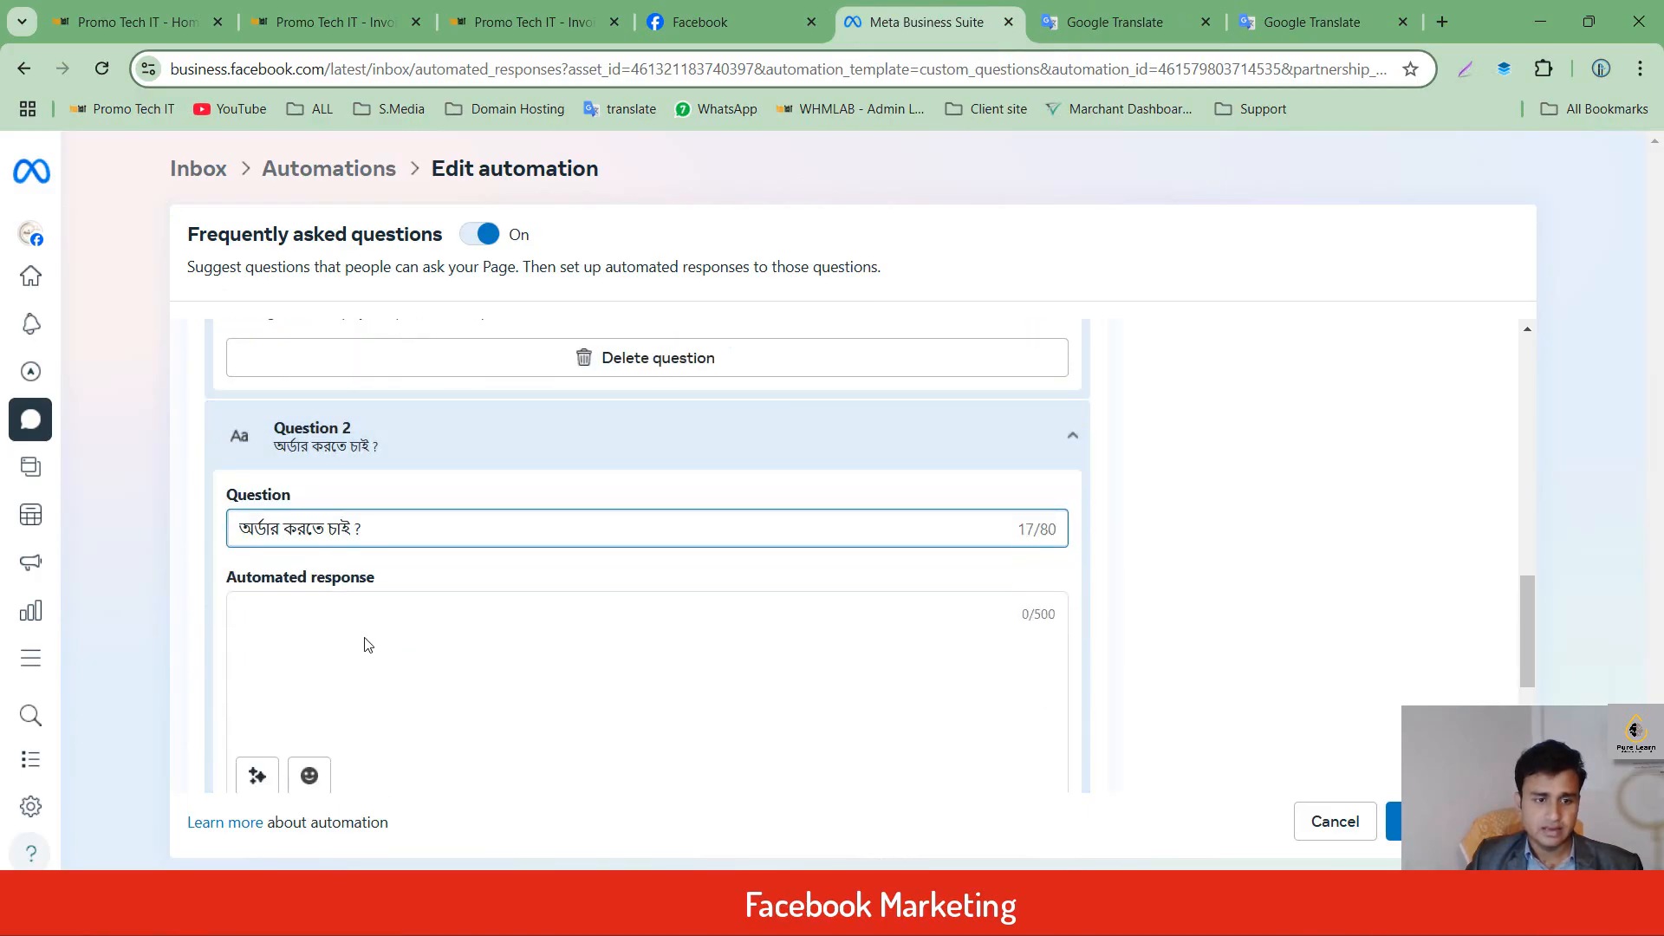
left_click(353, 628)
key("ctrl+v")
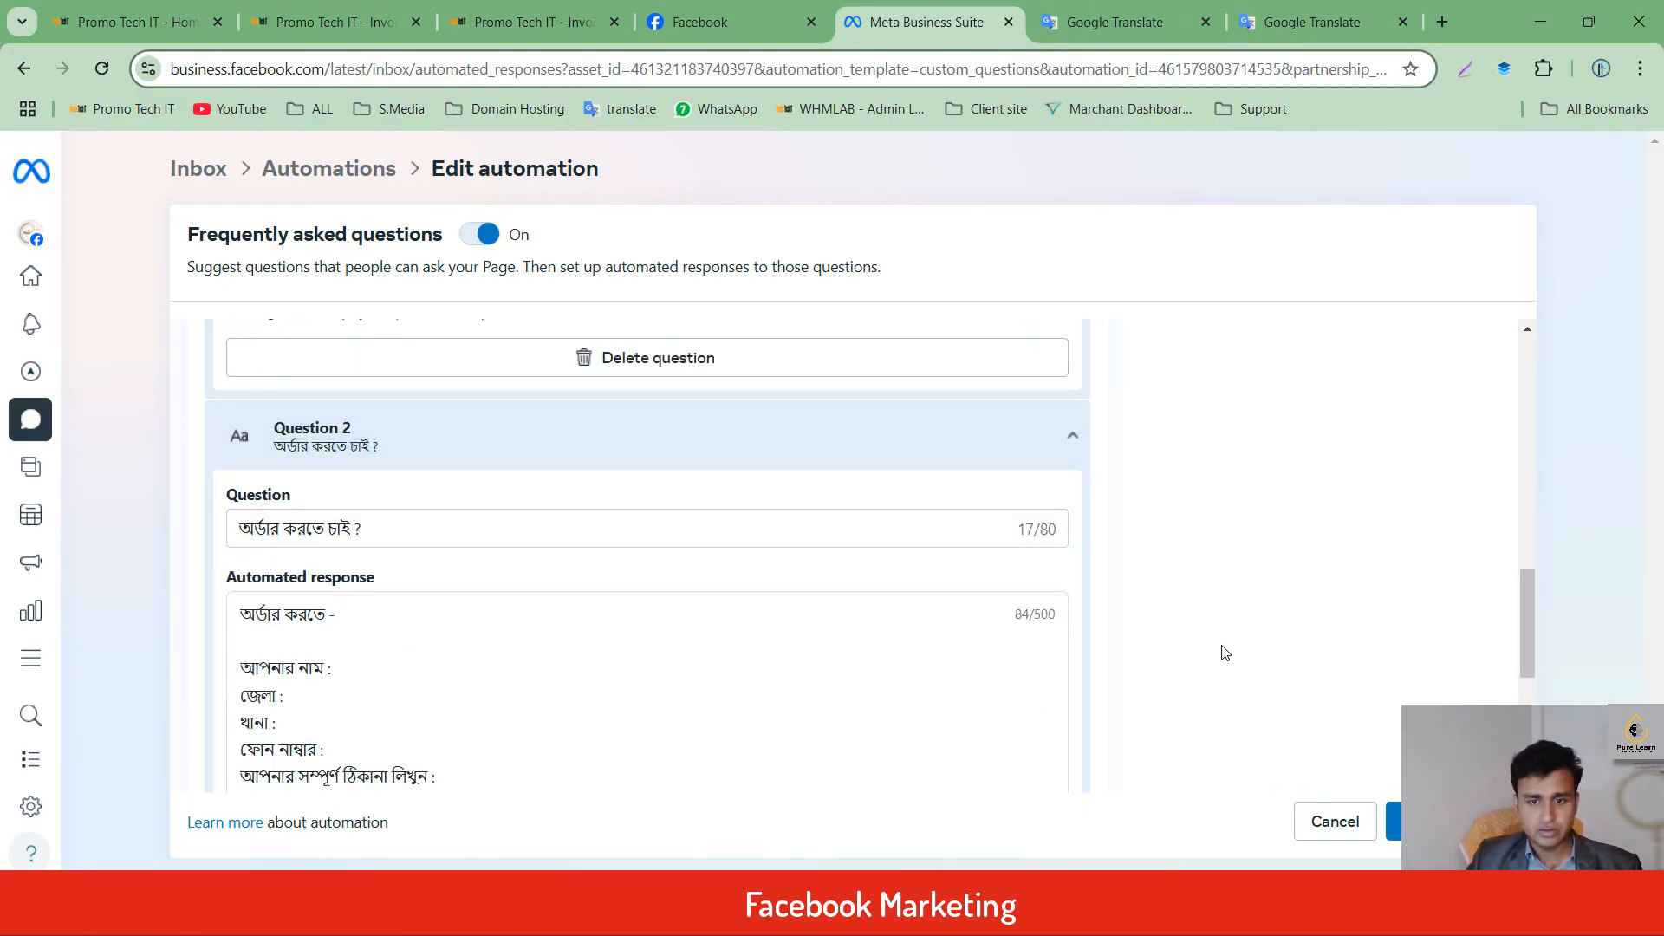
Save the Frequently asked questions automation with both questions and return to the list of automations.
scroll(1133, 726, "down", 5)
left_click(1421, 821)
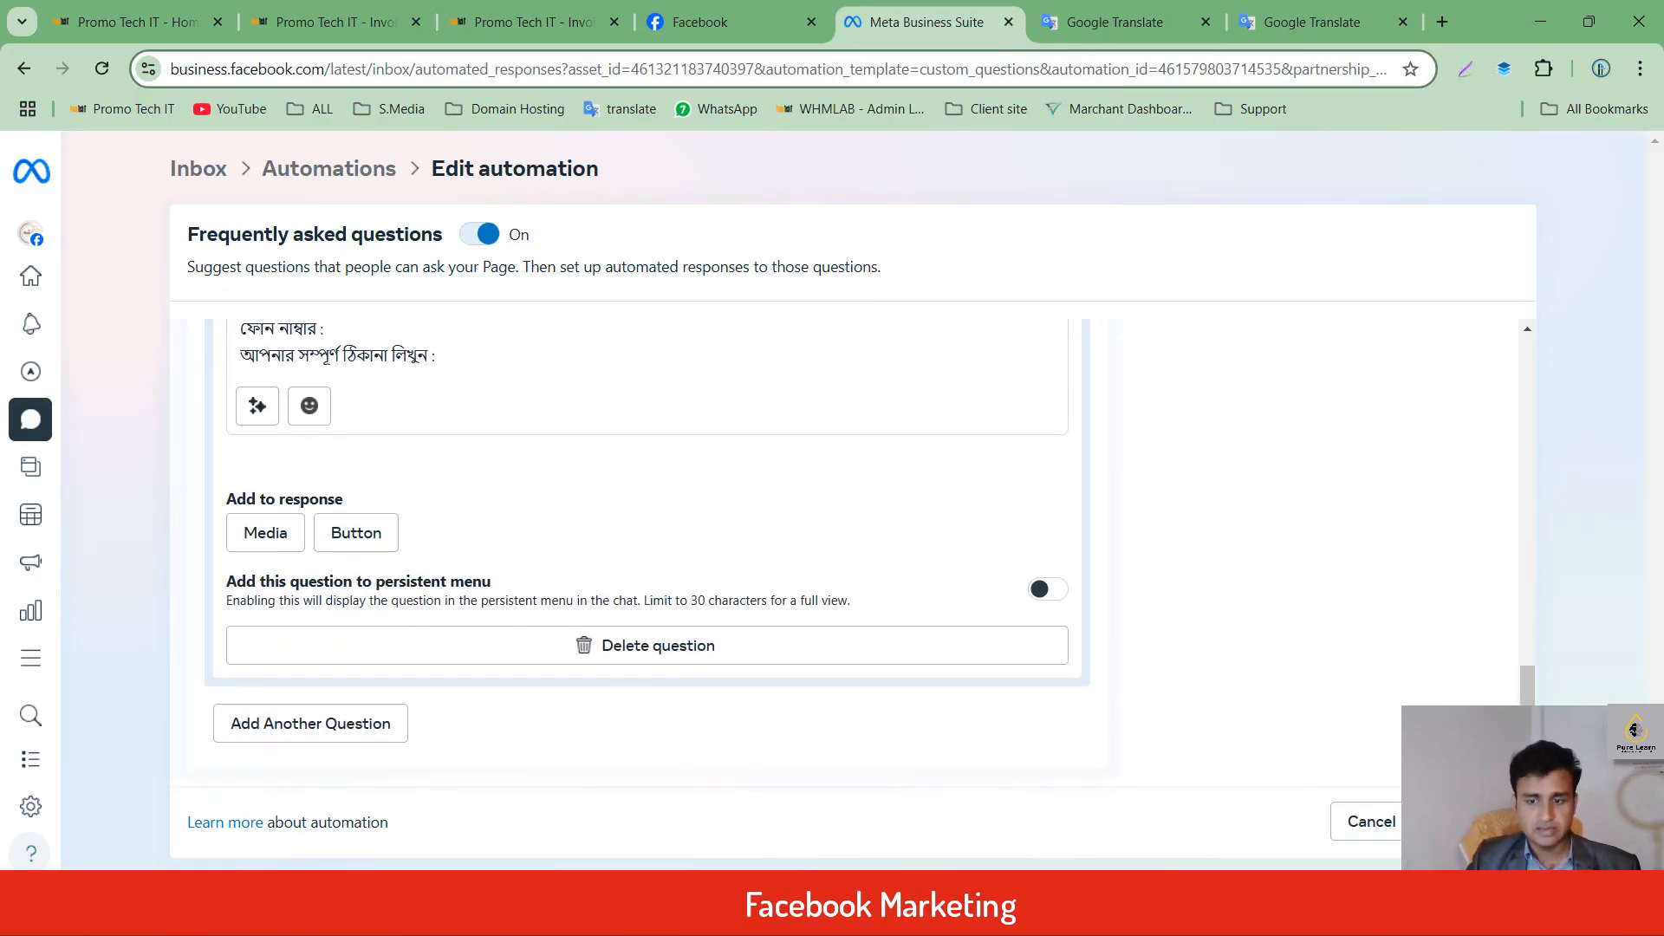
scroll(739, 637, "down", 1)
scroll(739, 636, "down", 2)
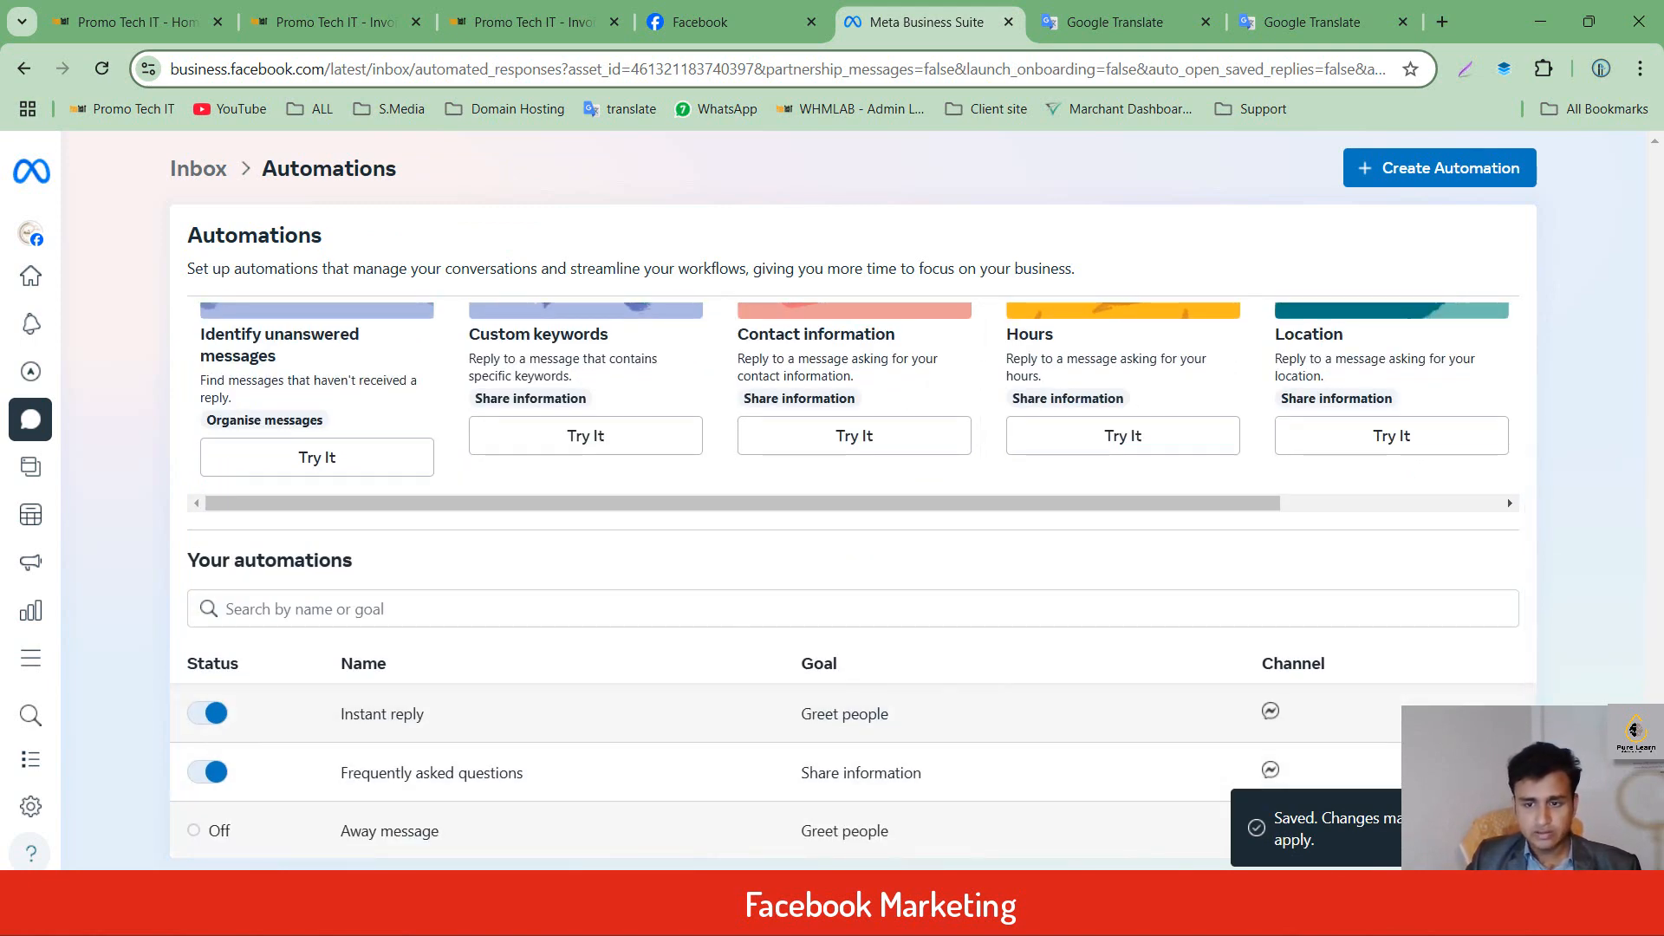
Reopen the Frequently asked questions automation and check its channel, trigger and Messenger questions.
left_click(582, 772)
scroll(587, 521, "down", 1)
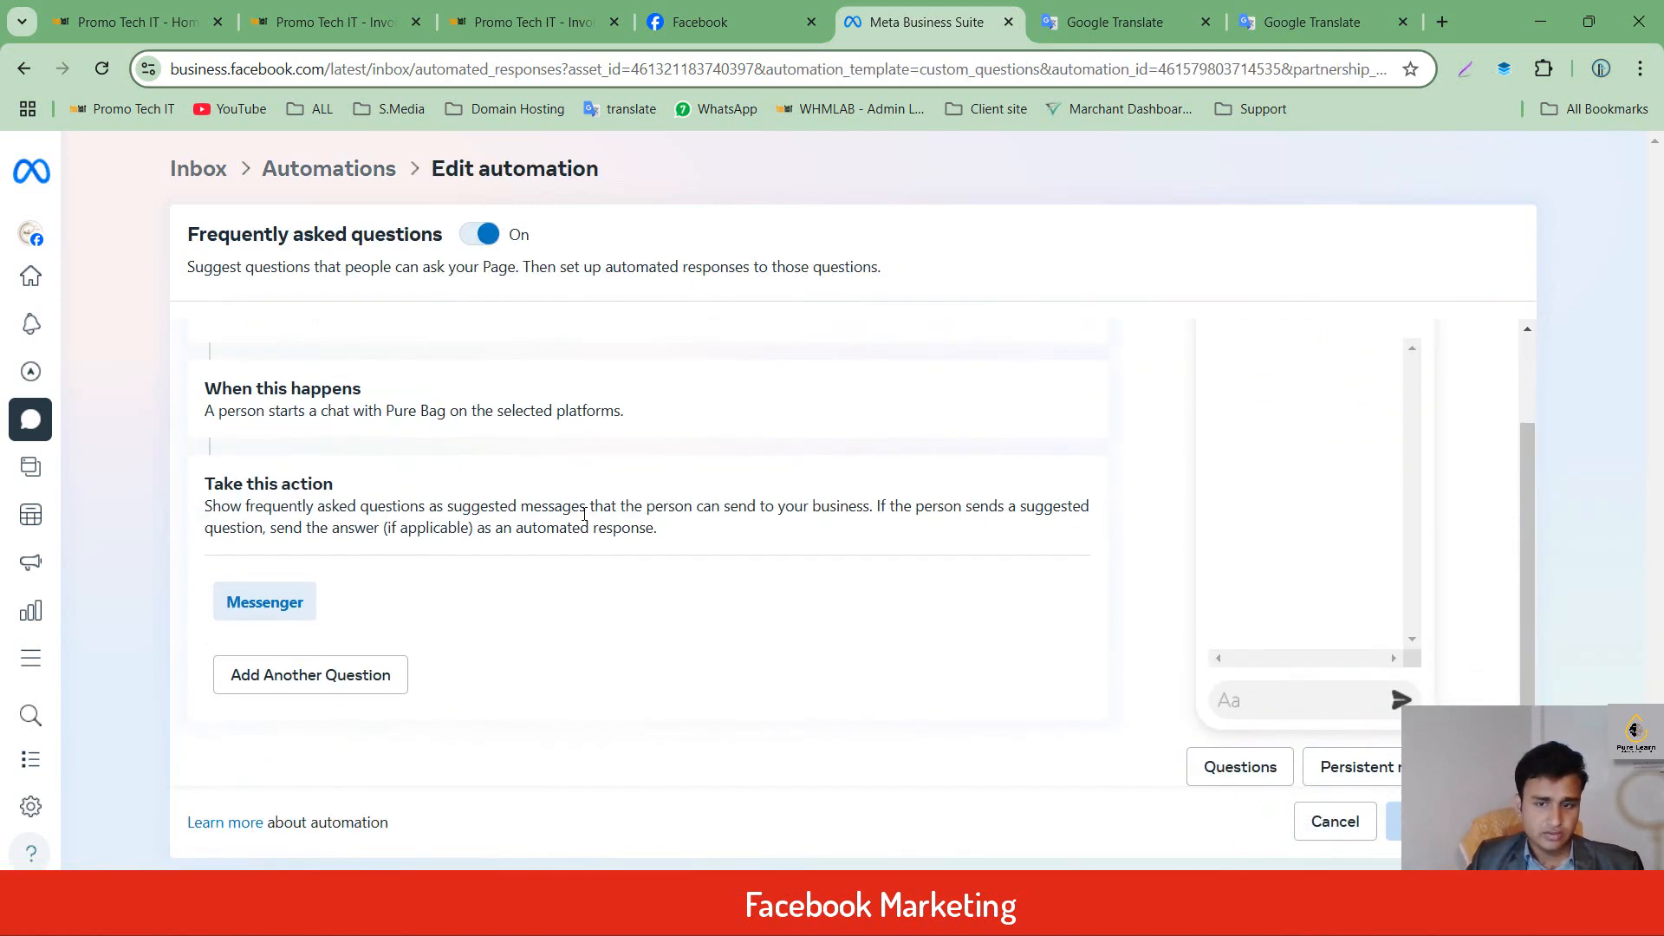
scroll(585, 521, "up", 2)
scroll(585, 521, "down", 2)
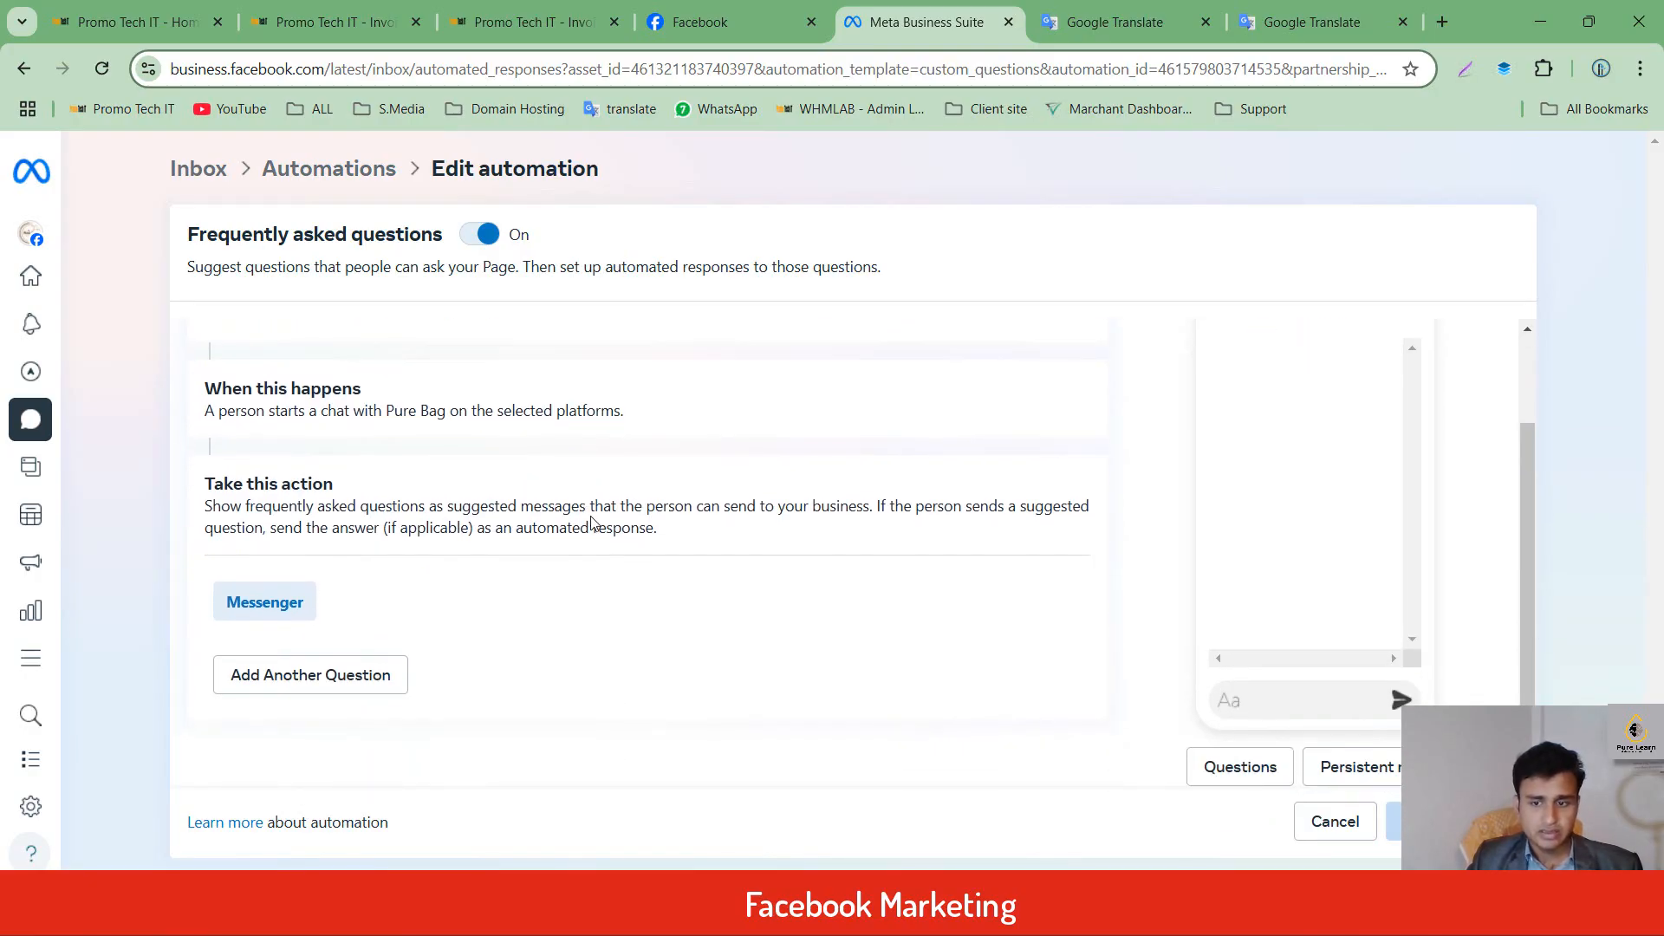
scroll(592, 522, "up", 1)
scroll(582, 526, "down", 1)
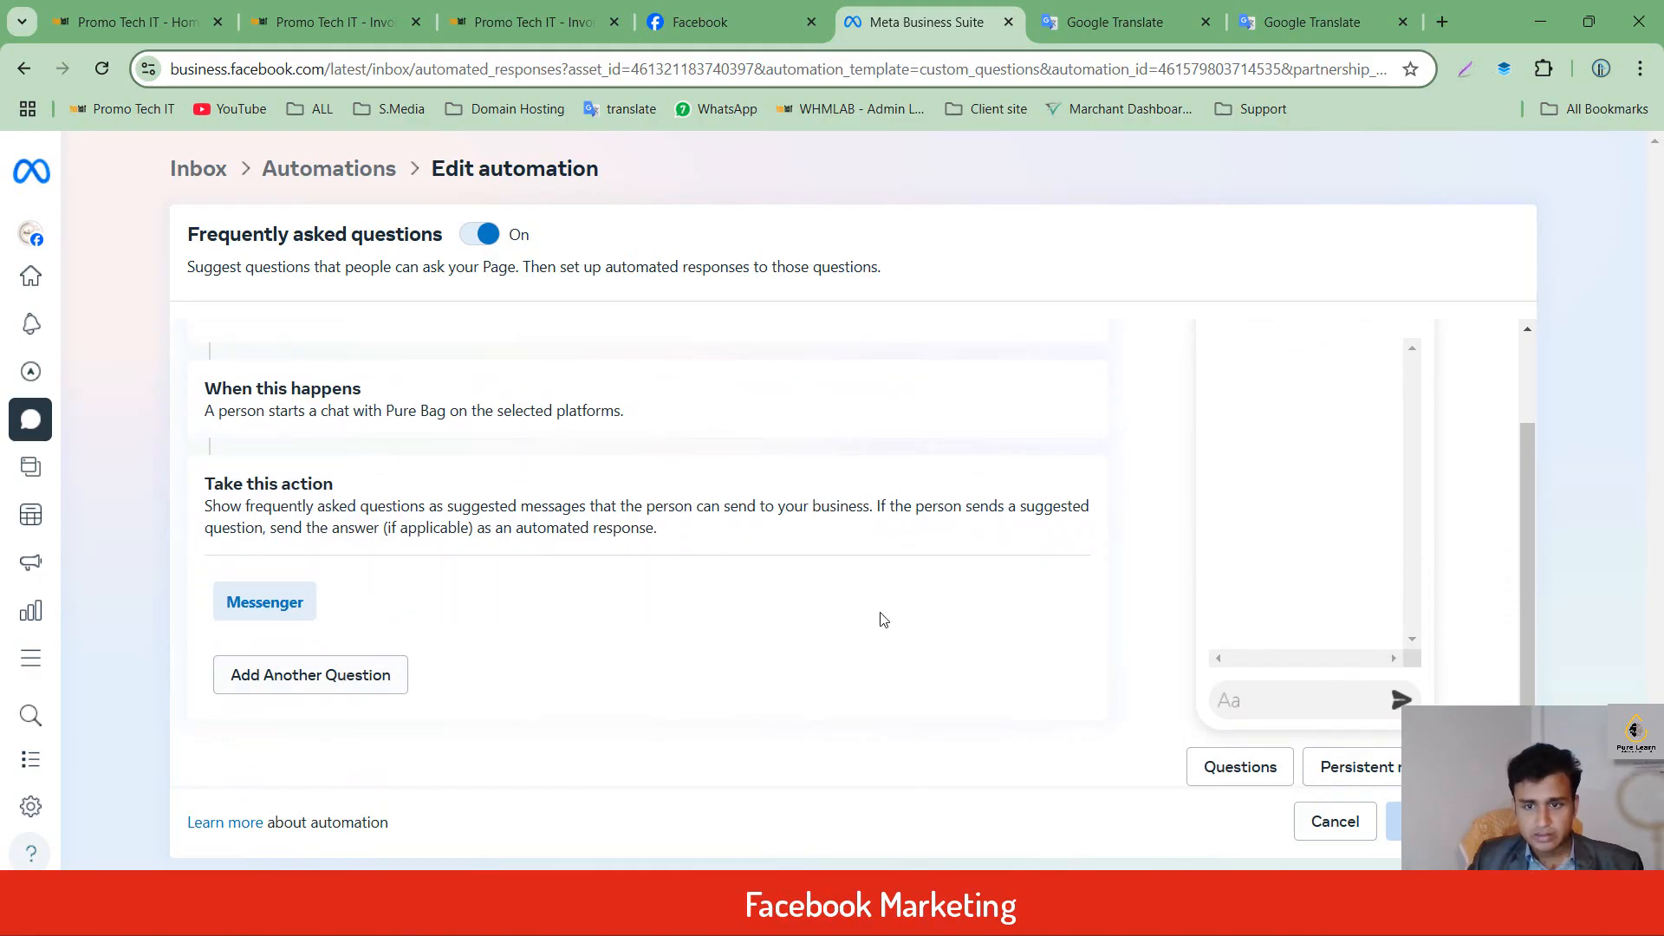
Add a blank Question 1 under Messenger again, expand it, and review its question, response and persistent menu settings.
left_click(338, 673)
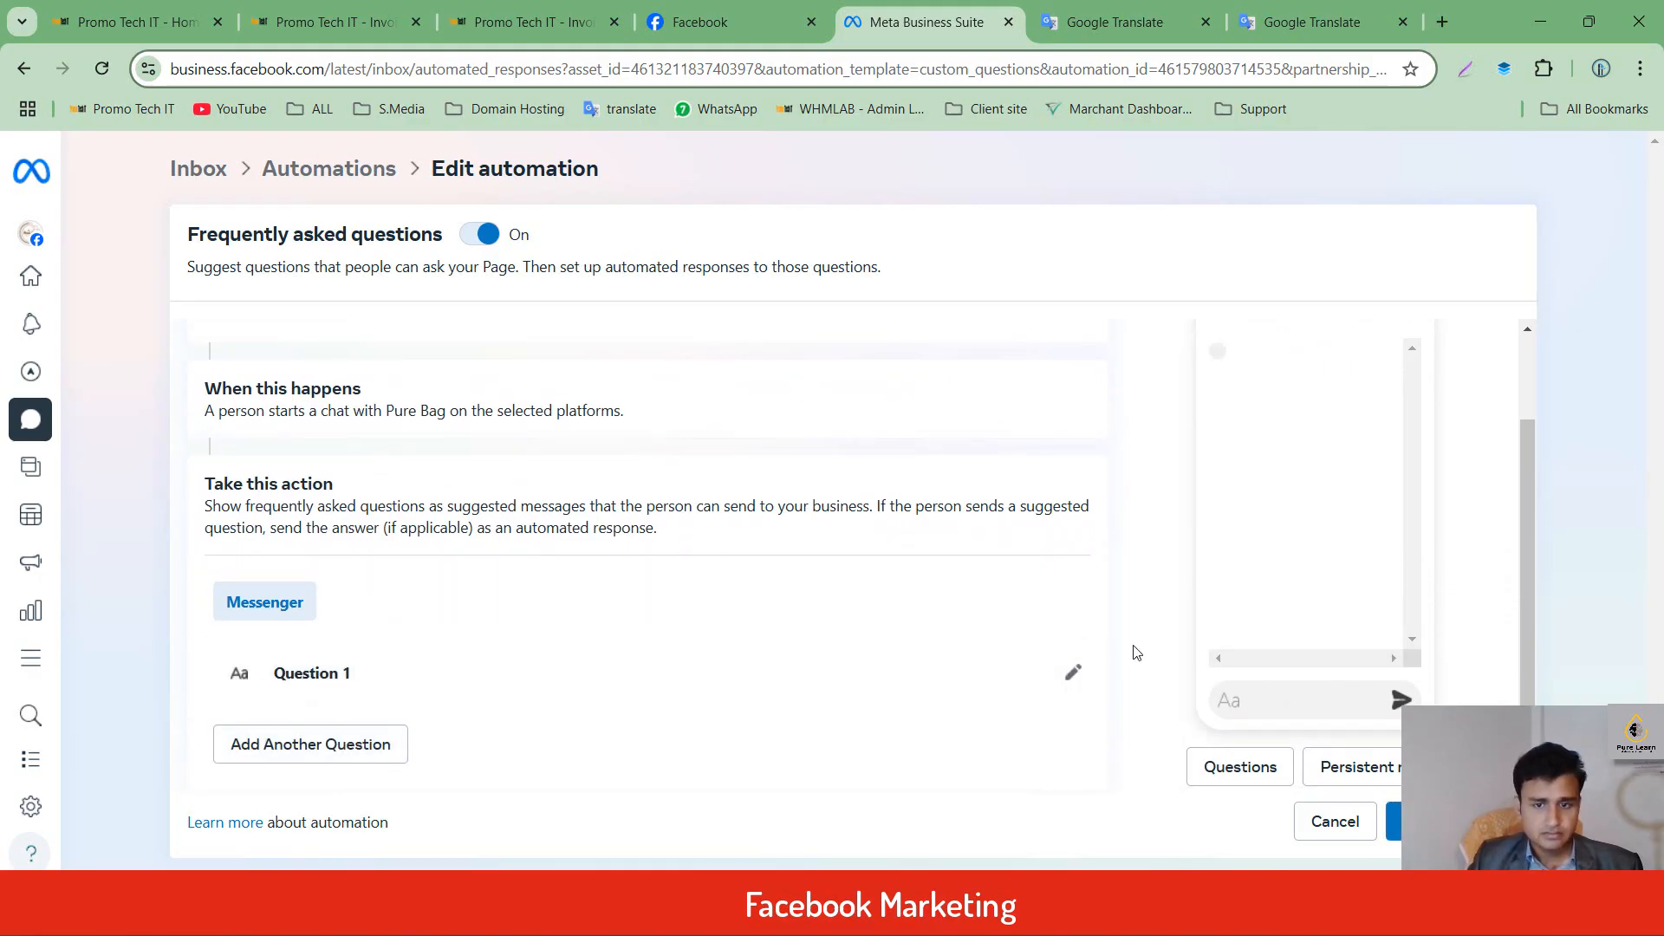
scroll(774, 566, "up", 1)
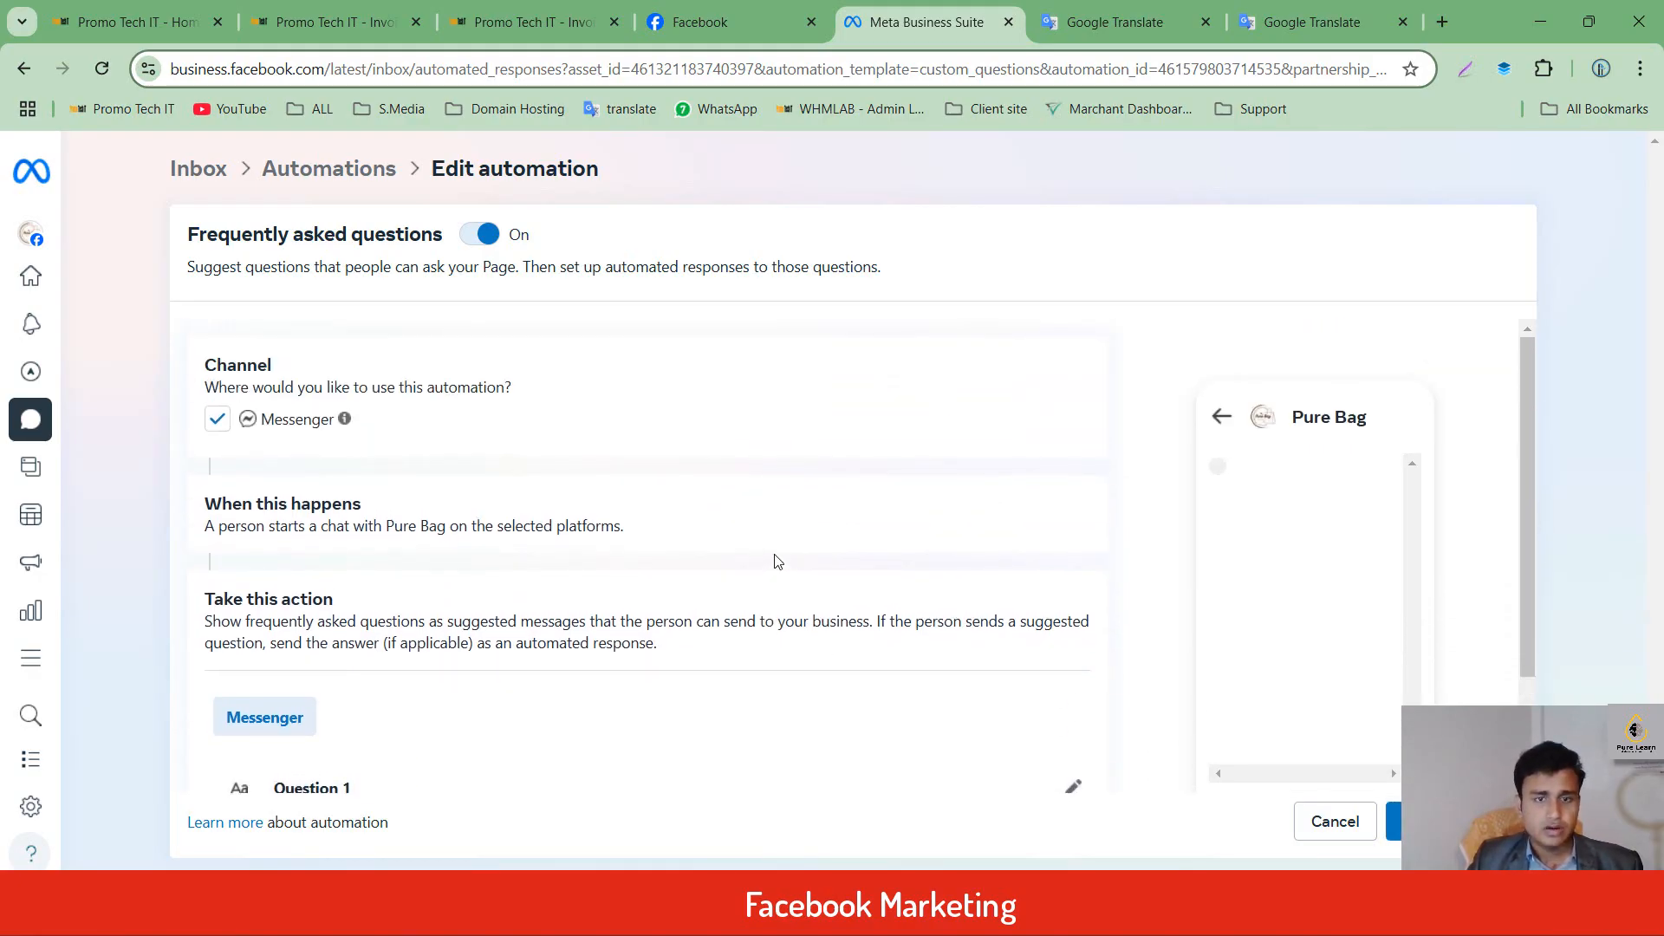
scroll(777, 562, "down", 1)
left_click(1075, 650)
scroll(767, 646, "down", 3)
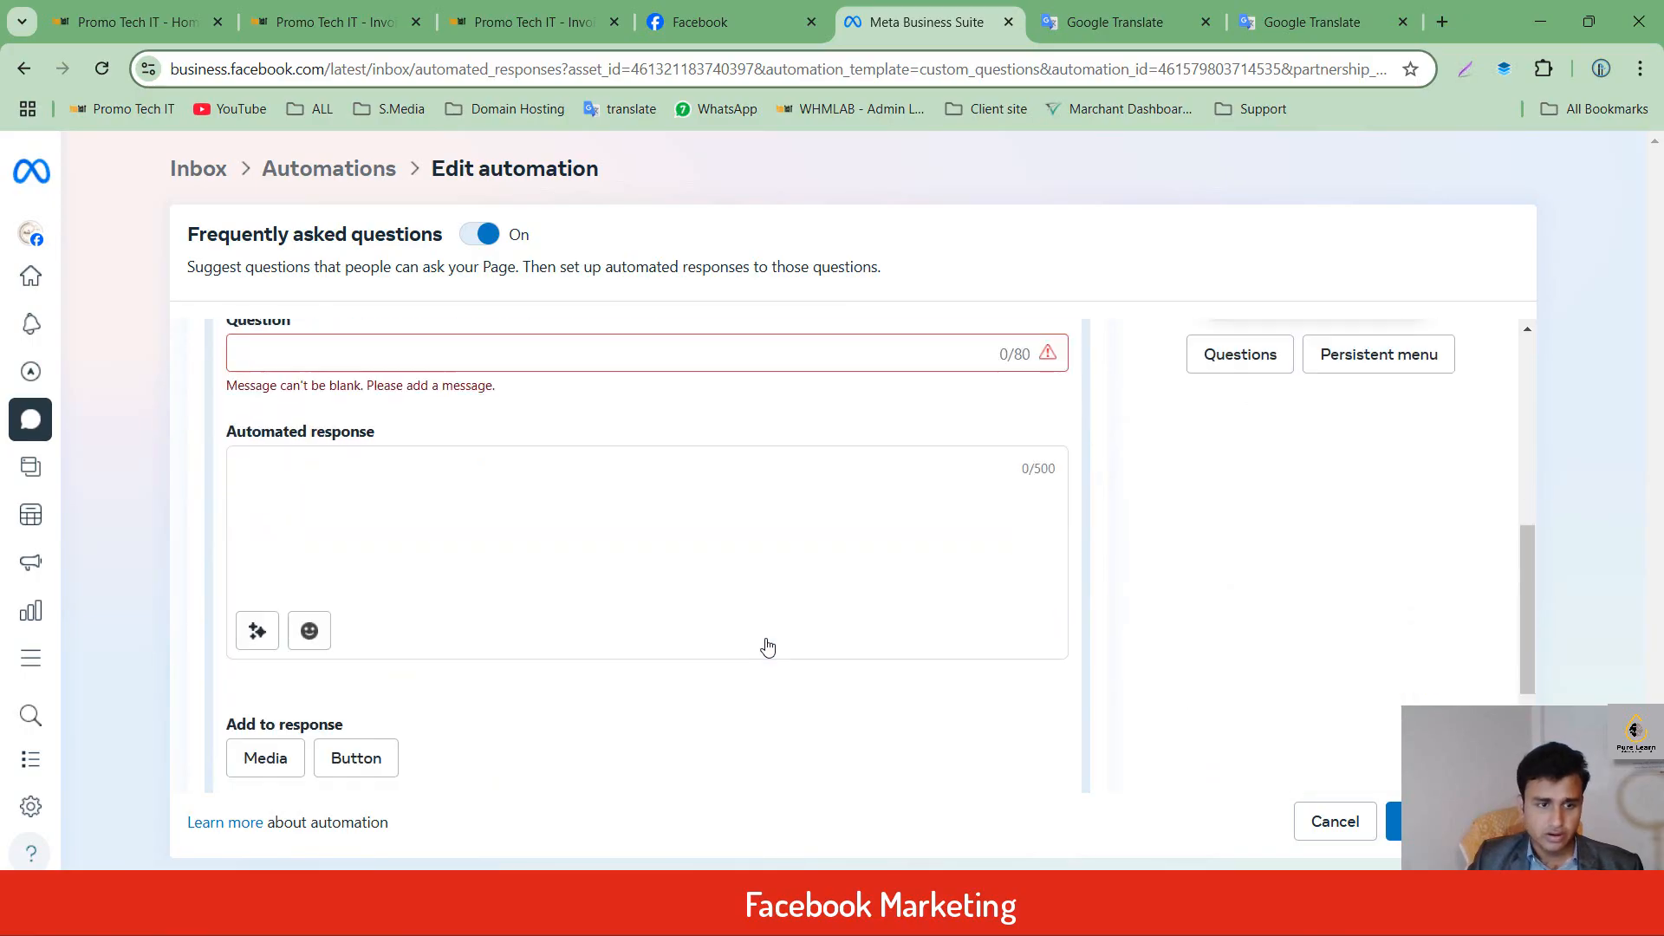
scroll(400, 546, "up", 2)
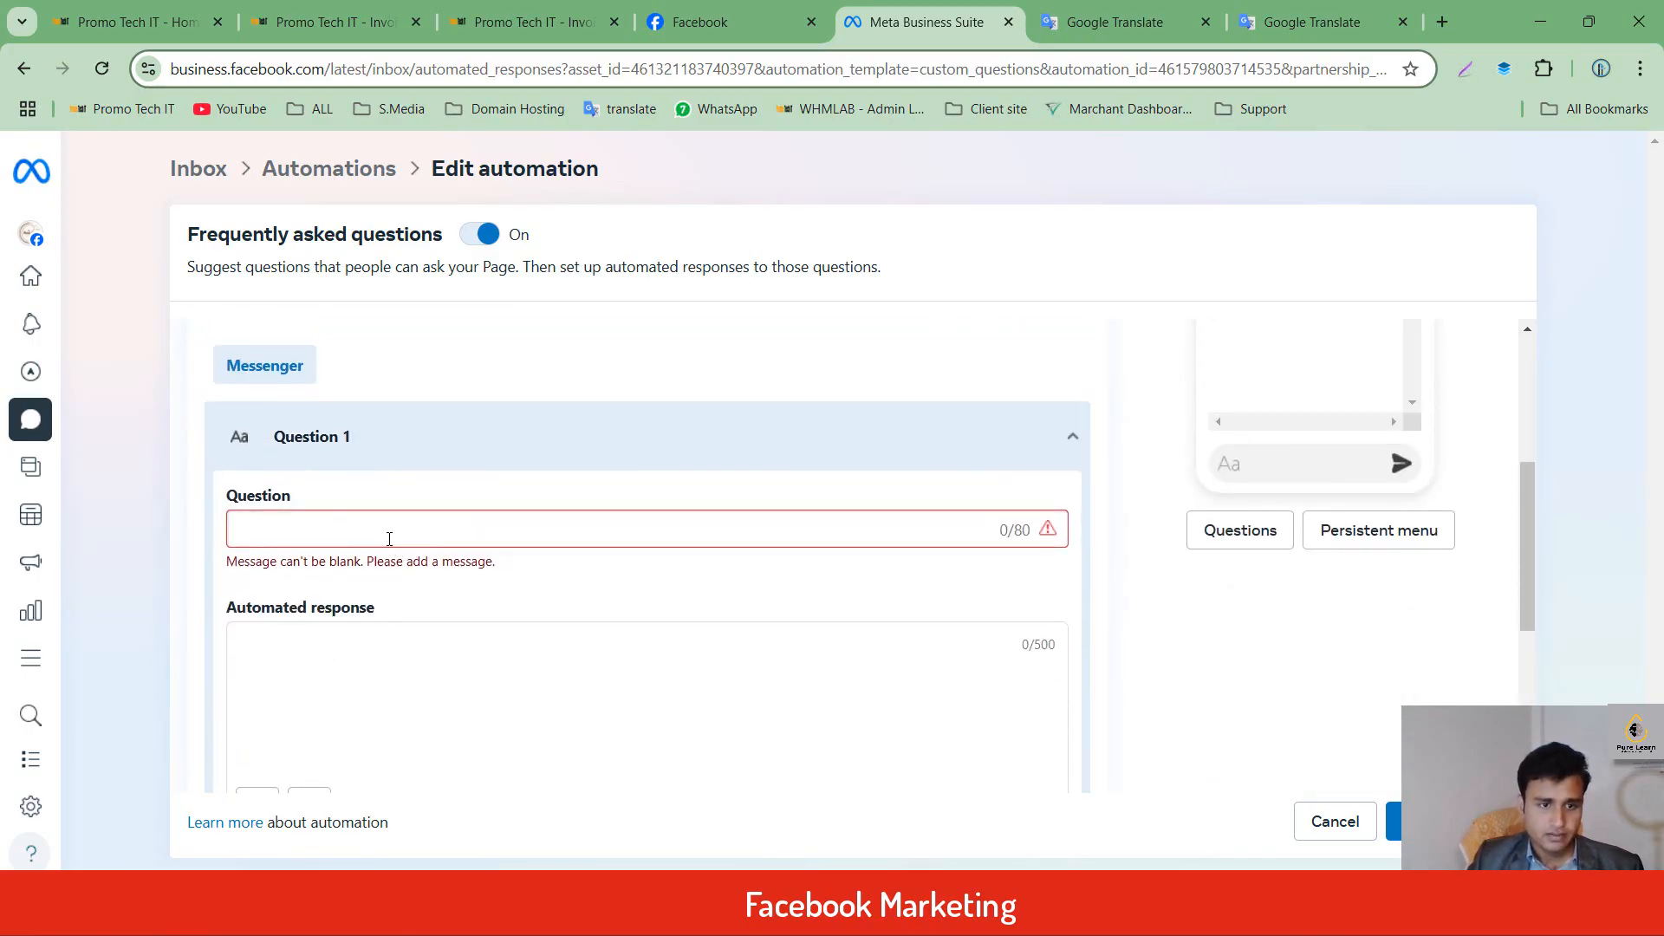
scroll(389, 538, "down", 3)
scroll(815, 685, "down", 1)
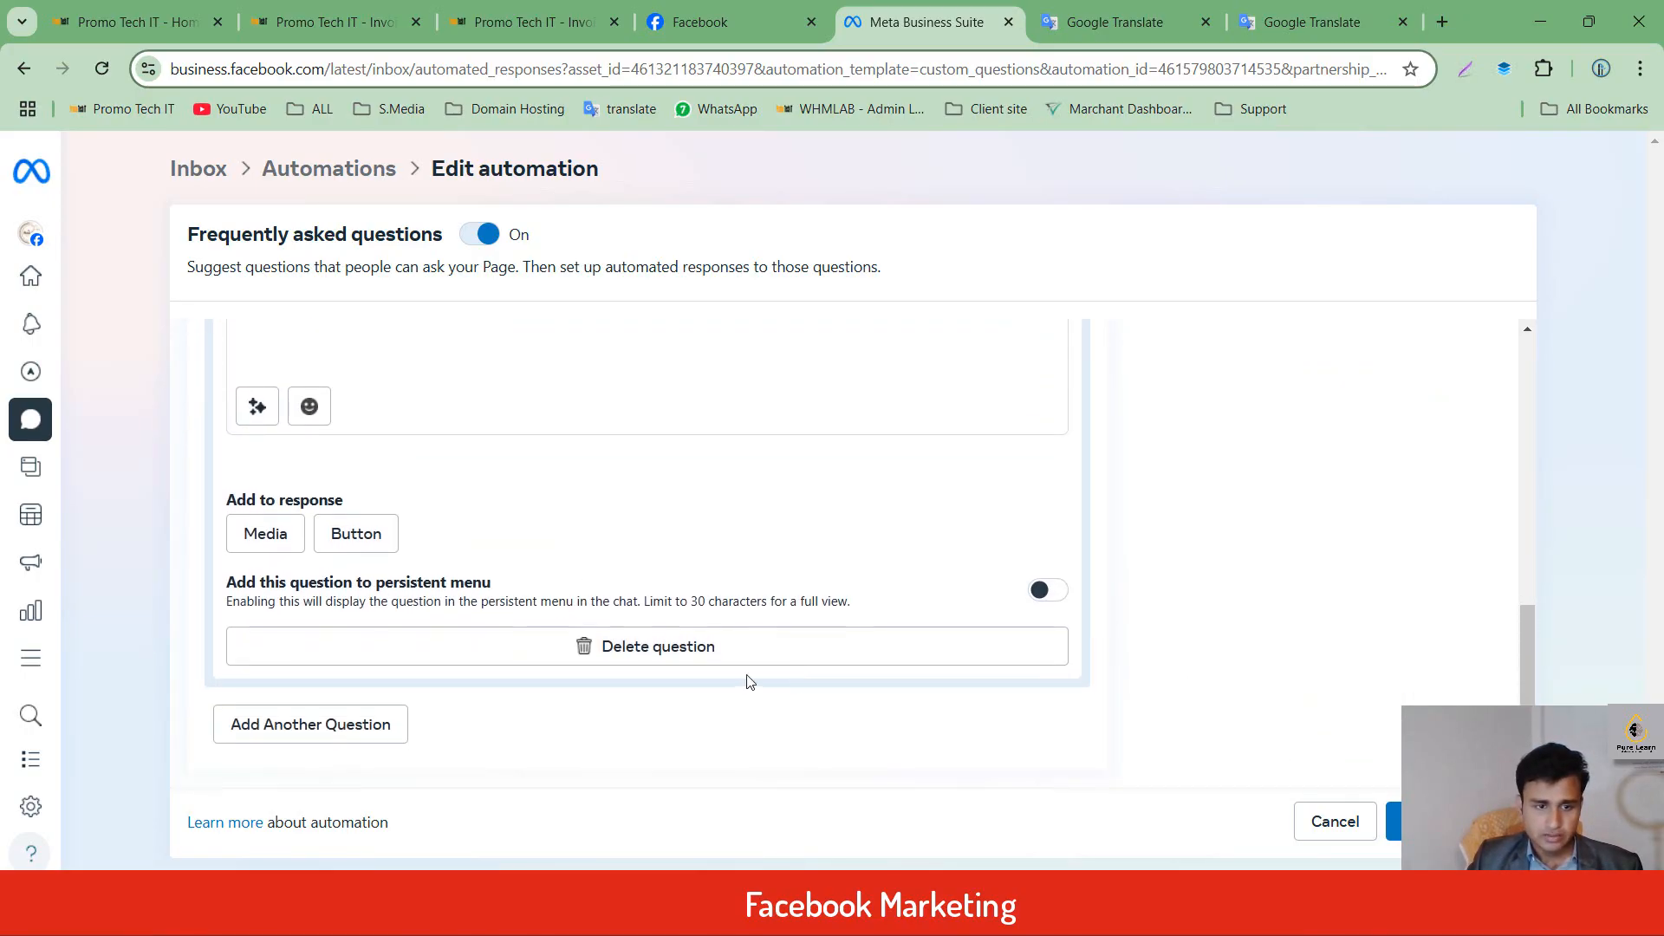
Add another blank question below the empty Question 1 and expand it.
left_click(304, 726)
scroll(512, 605, "down", 1)
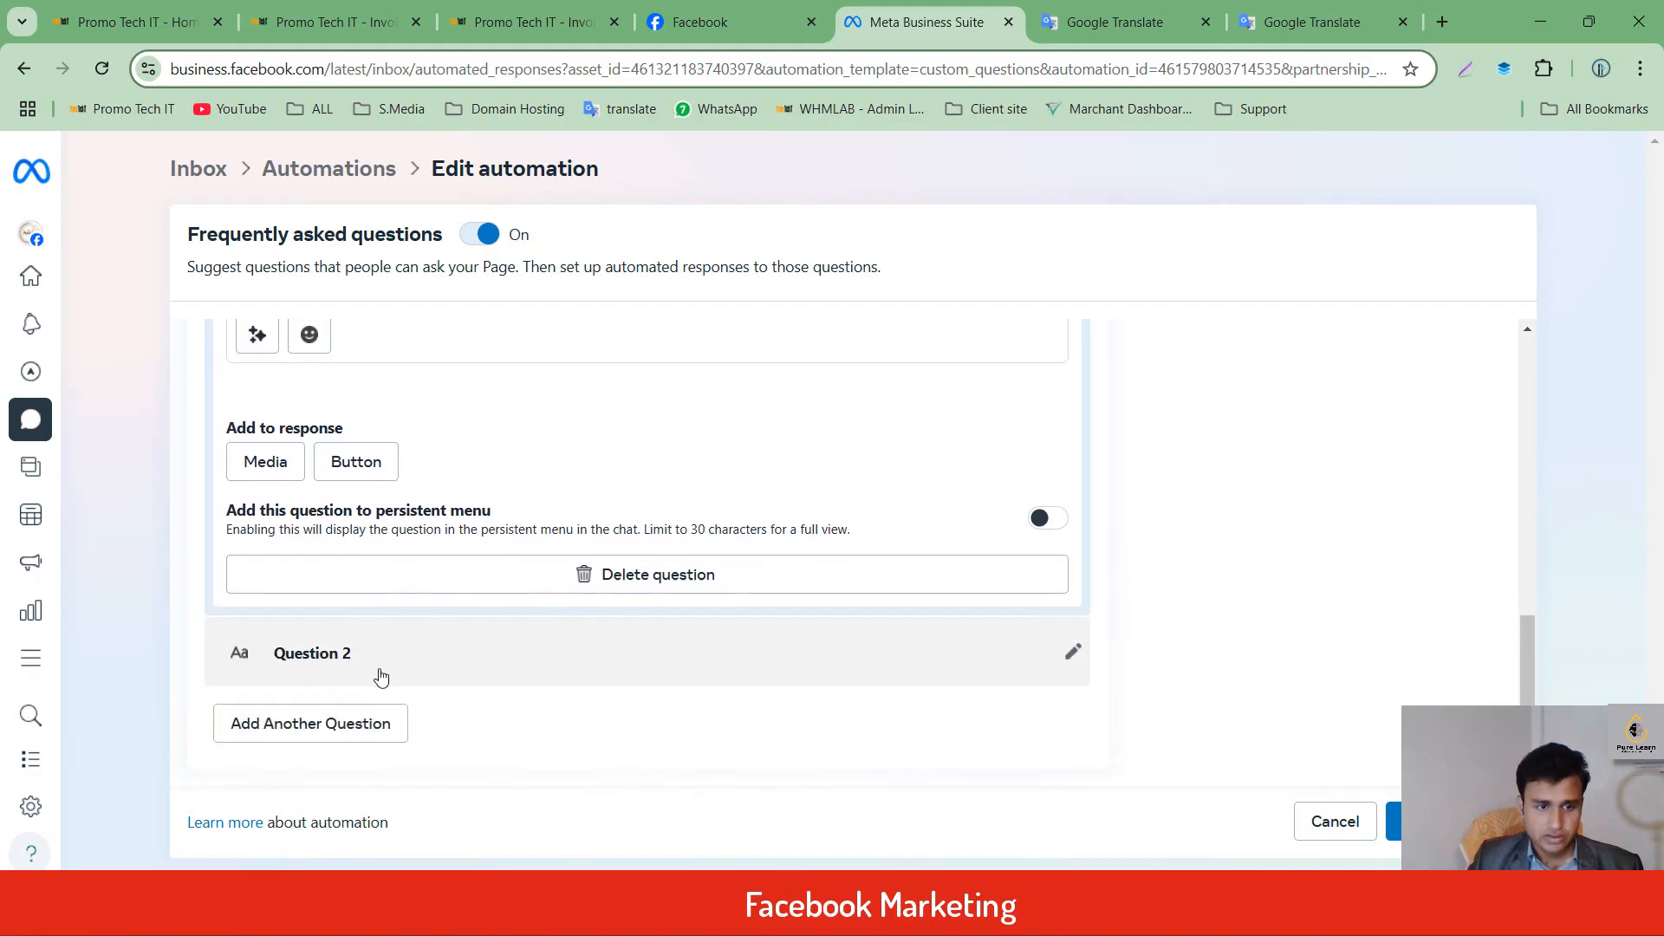
left_click(1061, 660)
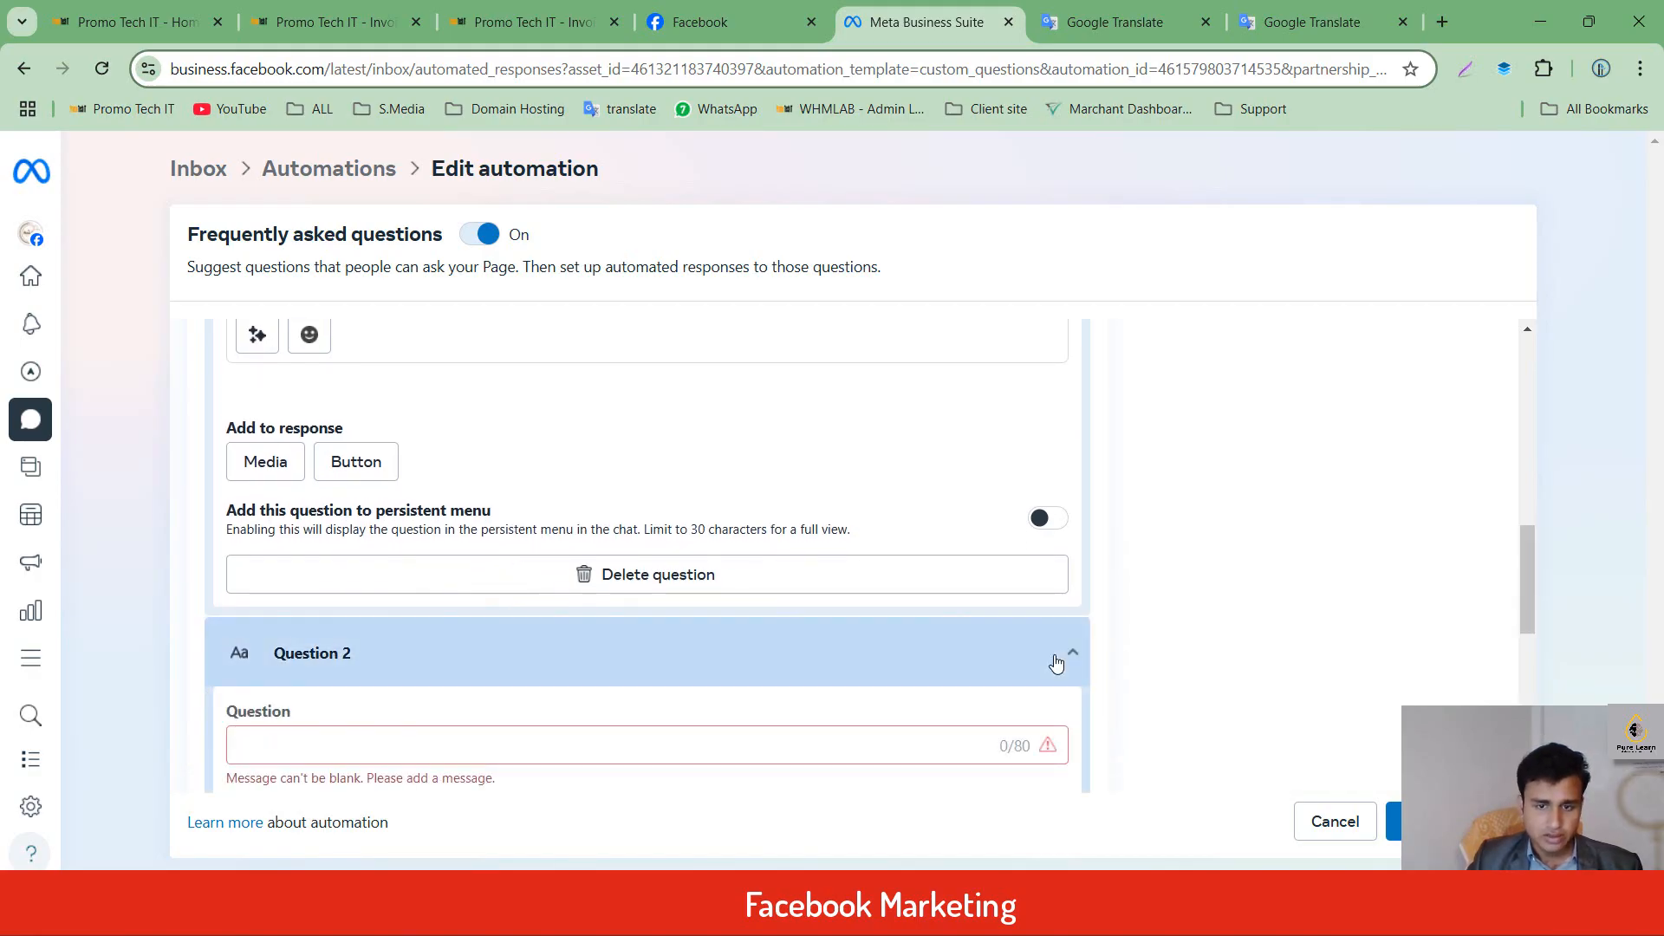
Fill Question 2 with "অর্ডার করতে চাই ?" and the "অর্ডার করতে -" response requesting name, district, thana, phone number and full address, using the Google Translate text.
scroll(558, 638, "down", 5)
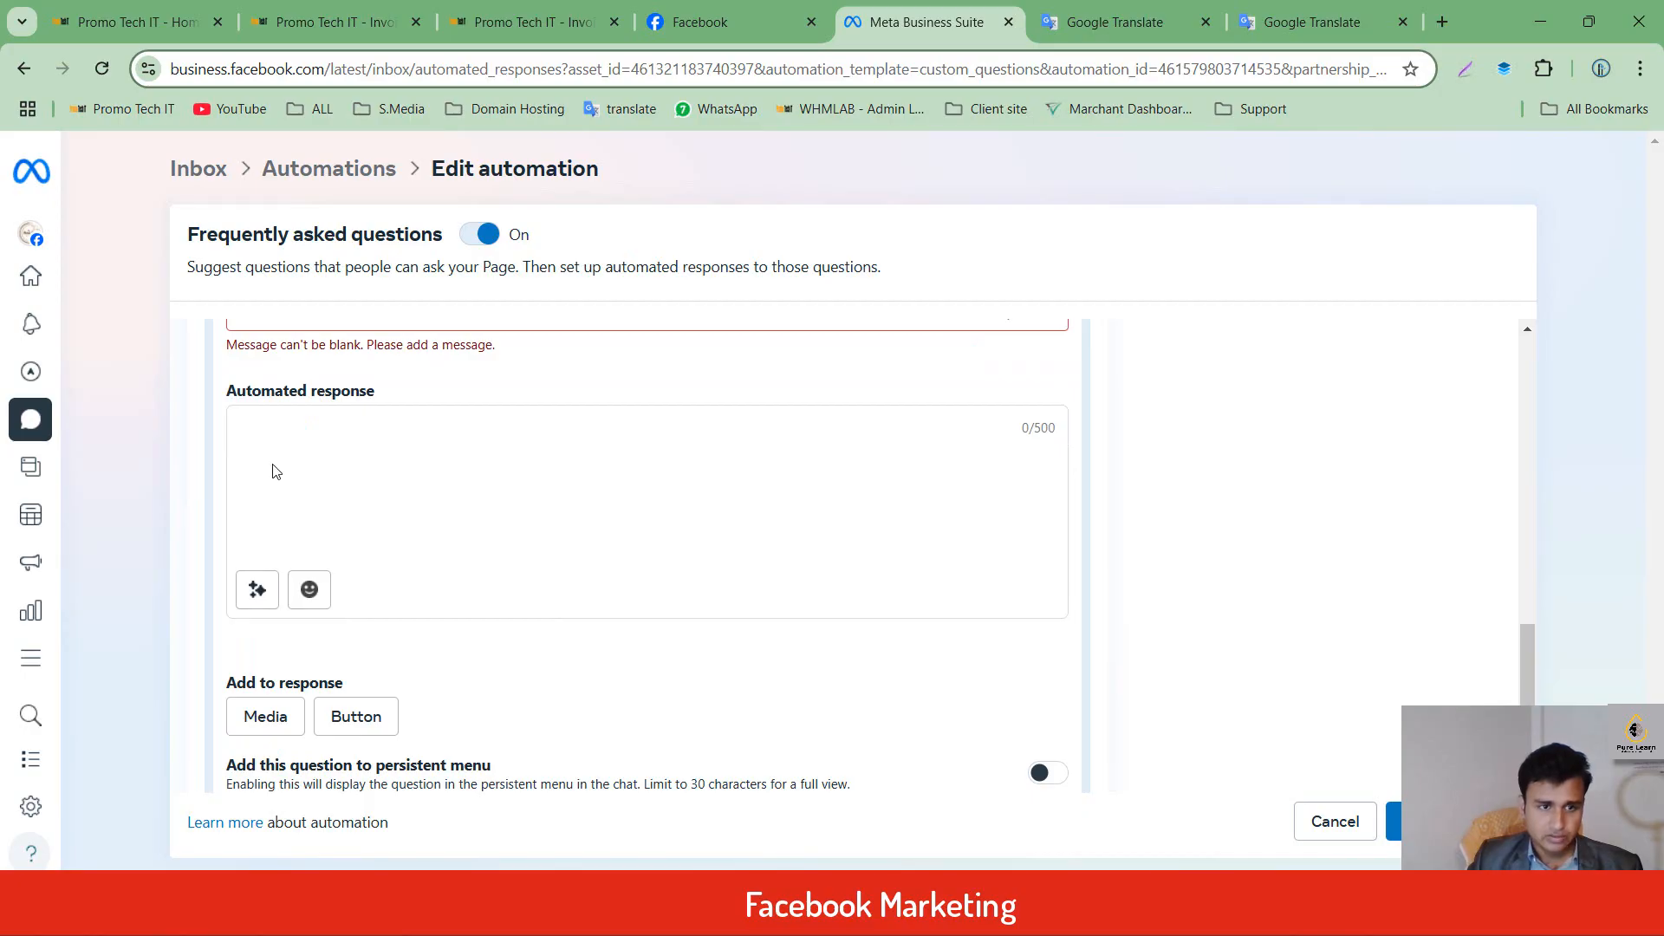
type("অর্ডার করতে -  আপনার নাম : জেলা : থানা : ফোন নাম্বার : আপনার সম্পূর্ণ ঠিকানা লিখুন :")
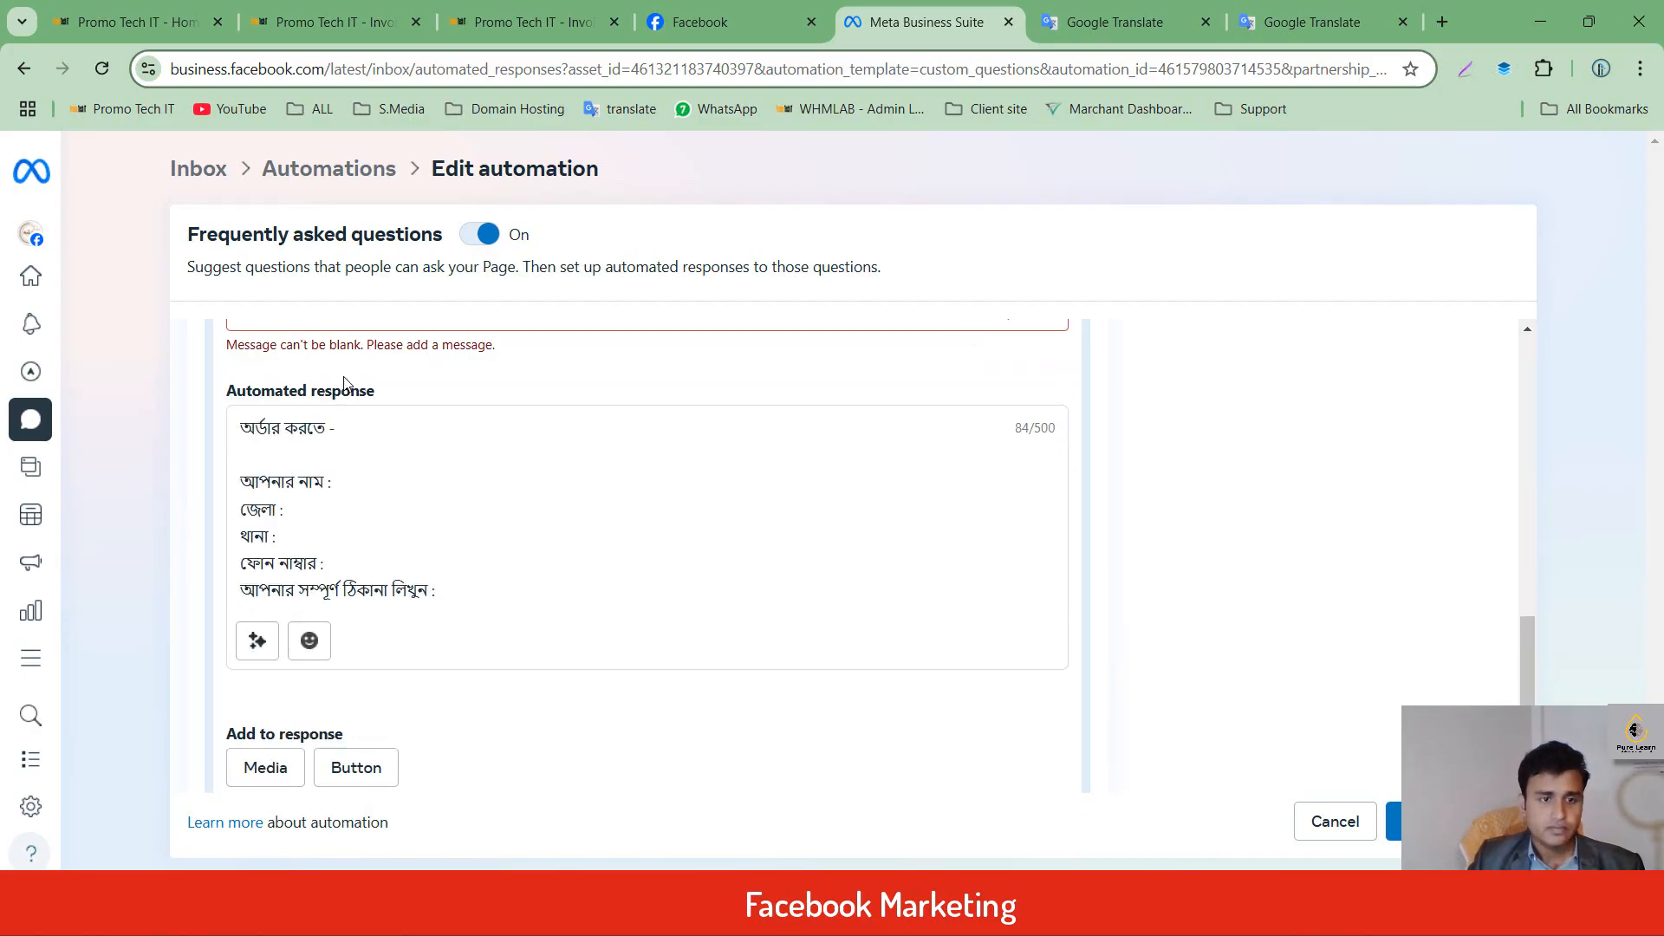
left_click(1116, 22)
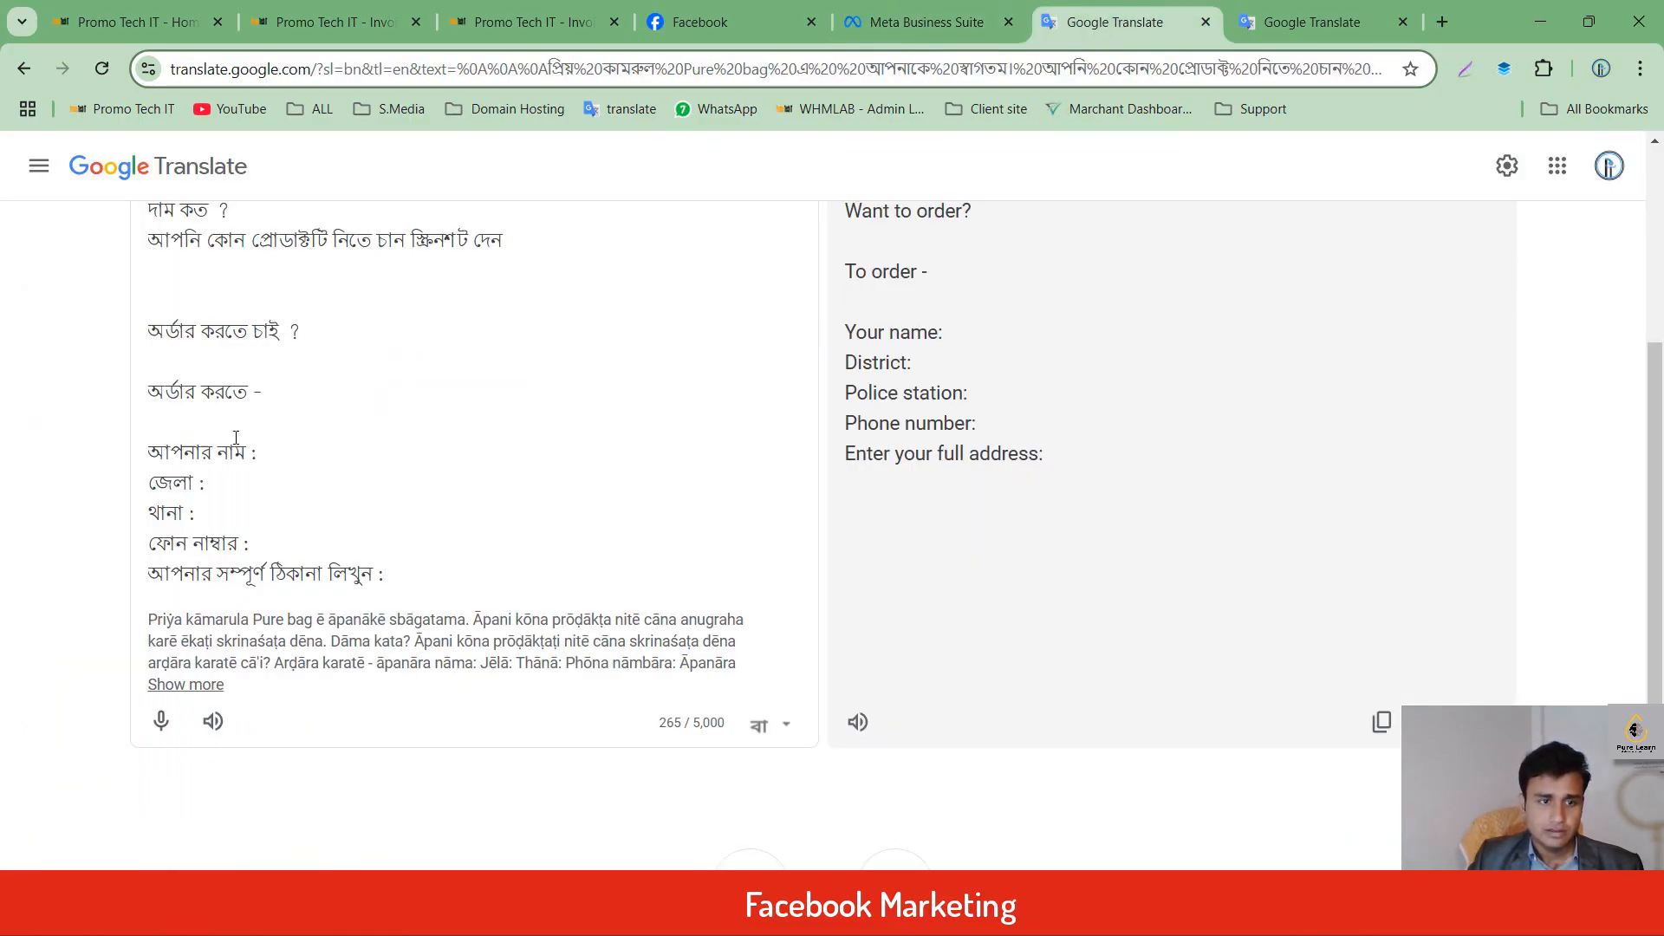
left_click_drag(305, 332, 128, 325)
key("ctrl+c")
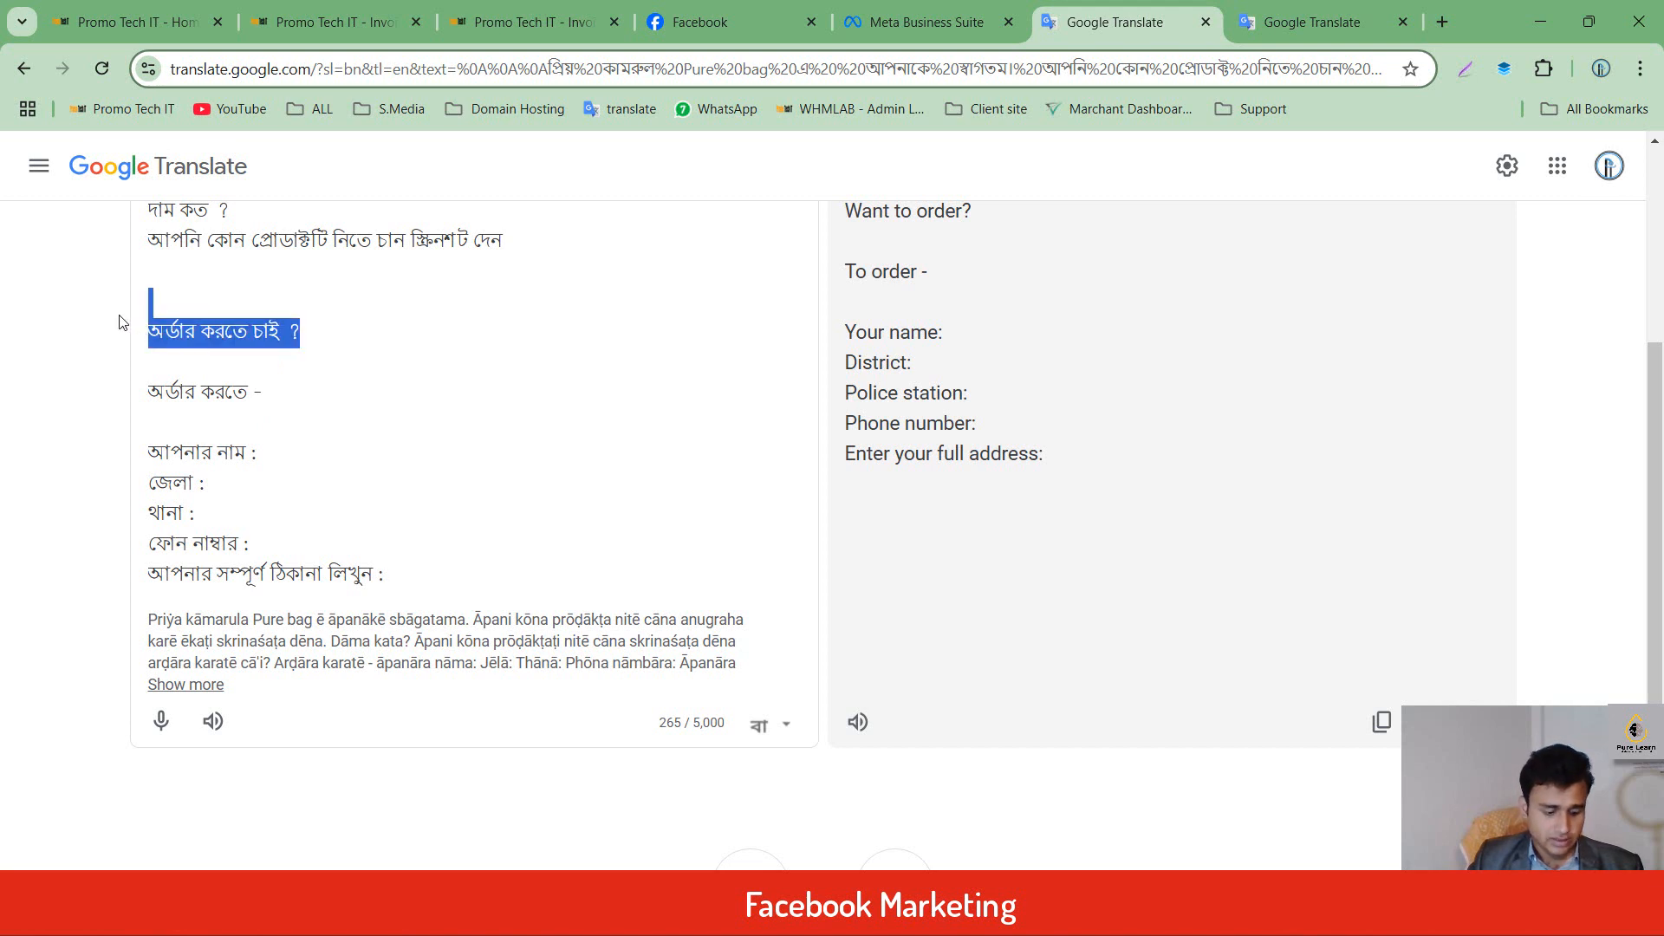
left_click(953, 13)
scroll(286, 552, "up", 3)
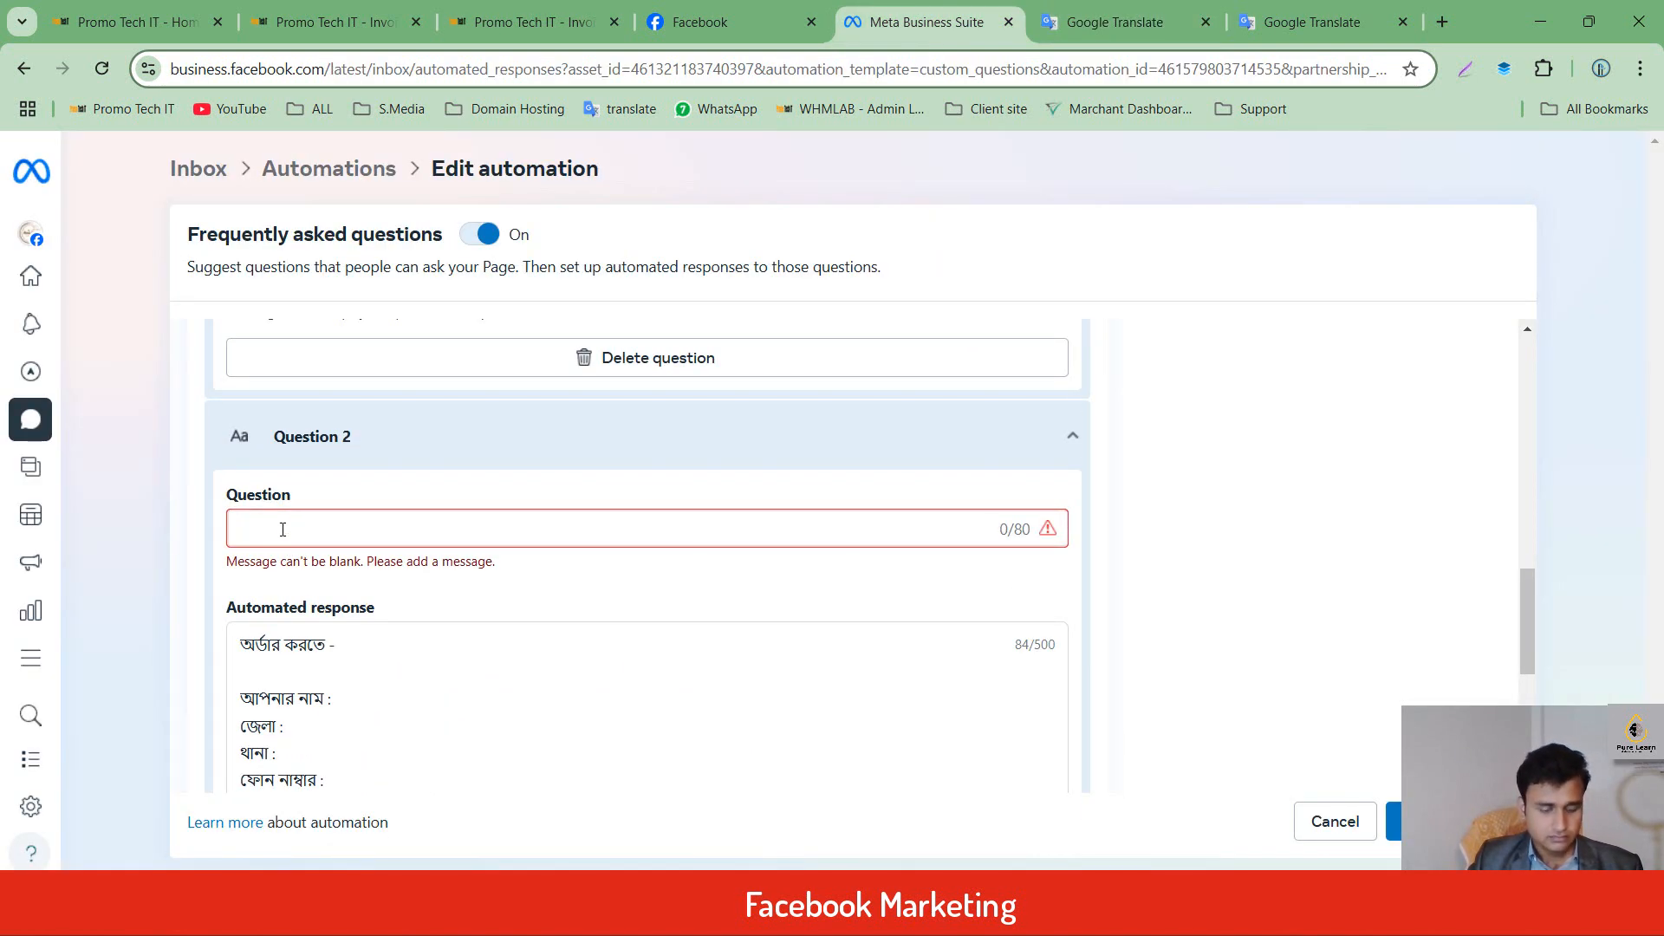
left_click(282, 529)
key("ctrl+v")
Copy "দাম কত ?" from the Google Translate text and enter it as the question text of Question 1.
left_click(1115, 22)
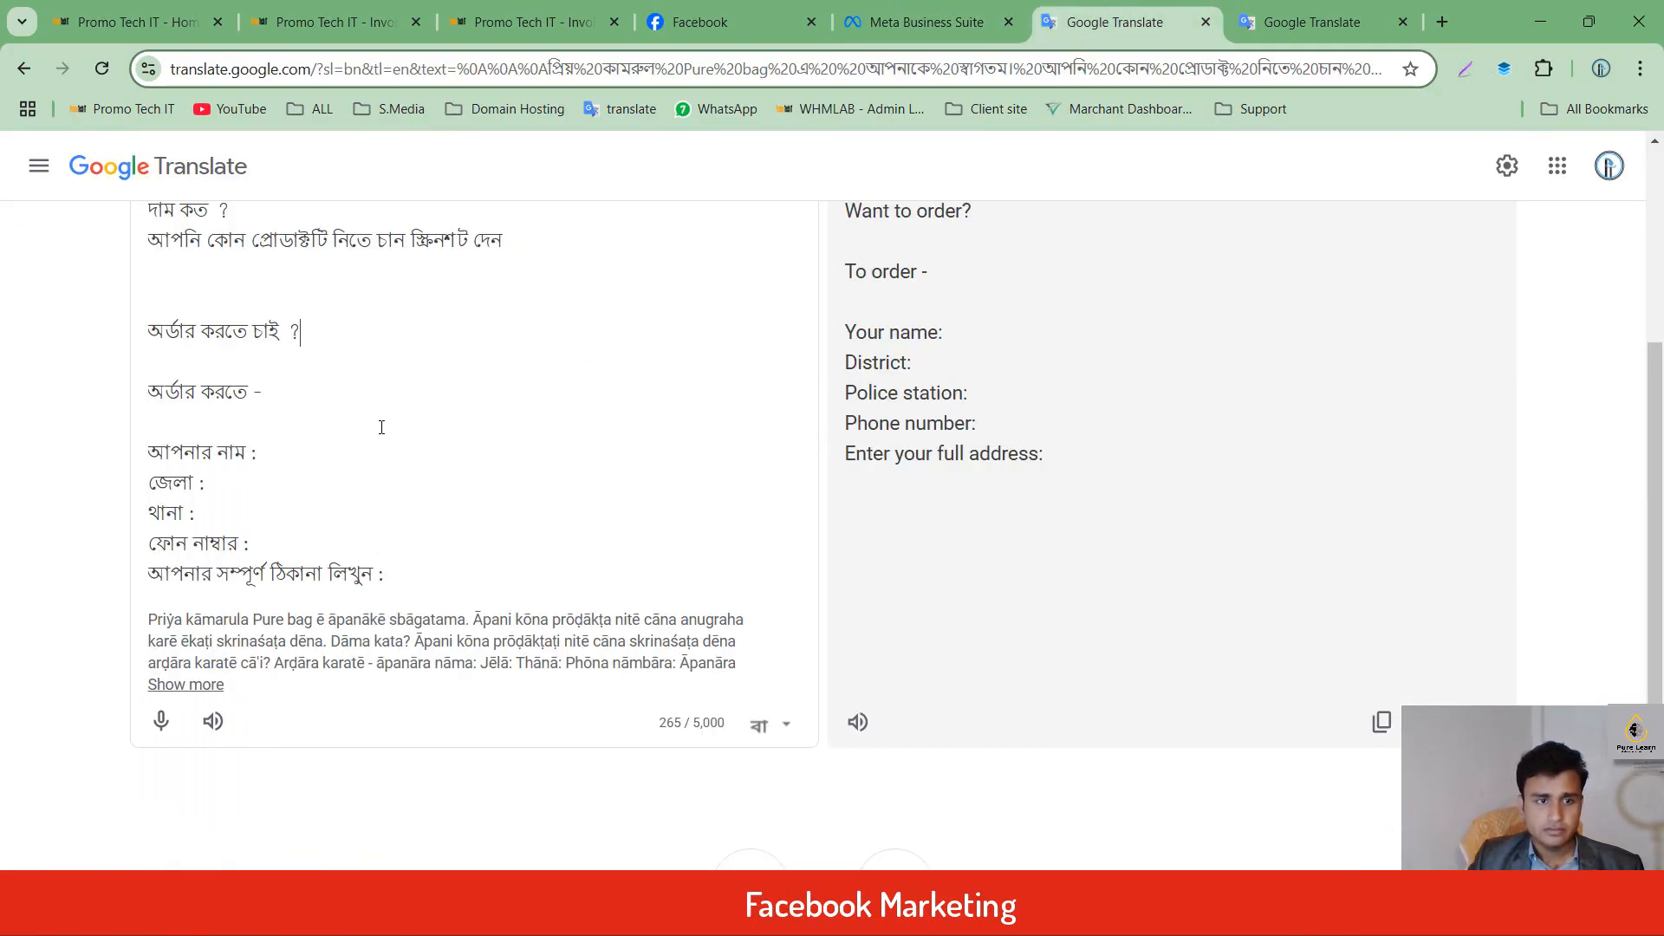
scroll(220, 501, "up", 4)
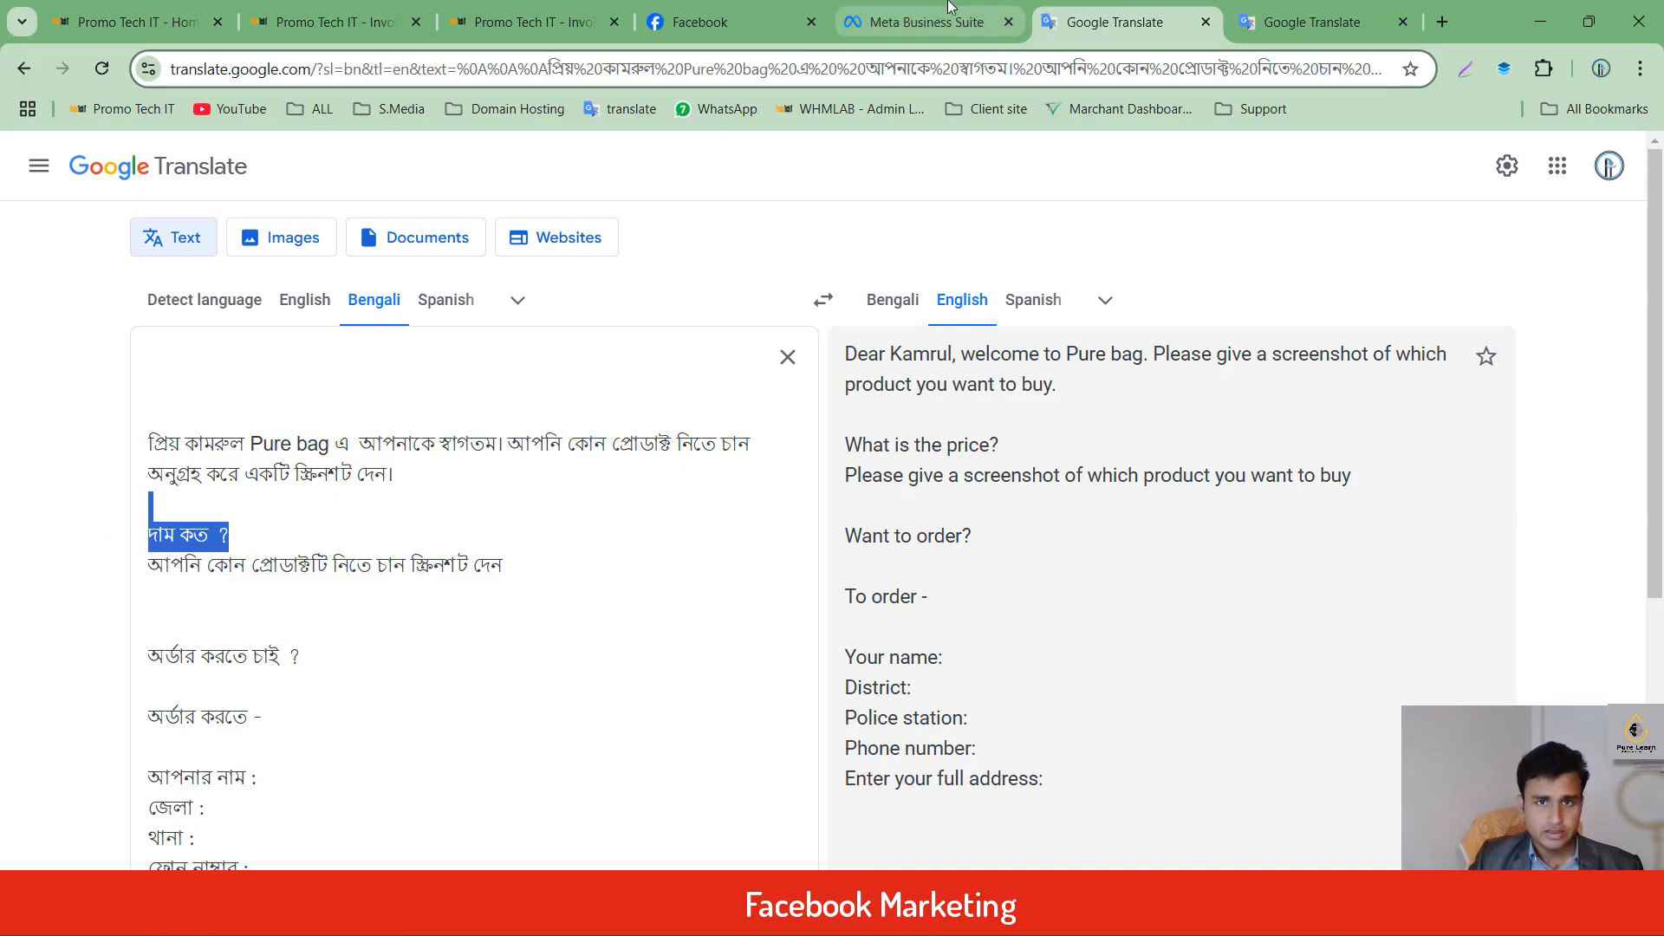
left_click(926, 22)
scroll(364, 563, "up", 4)
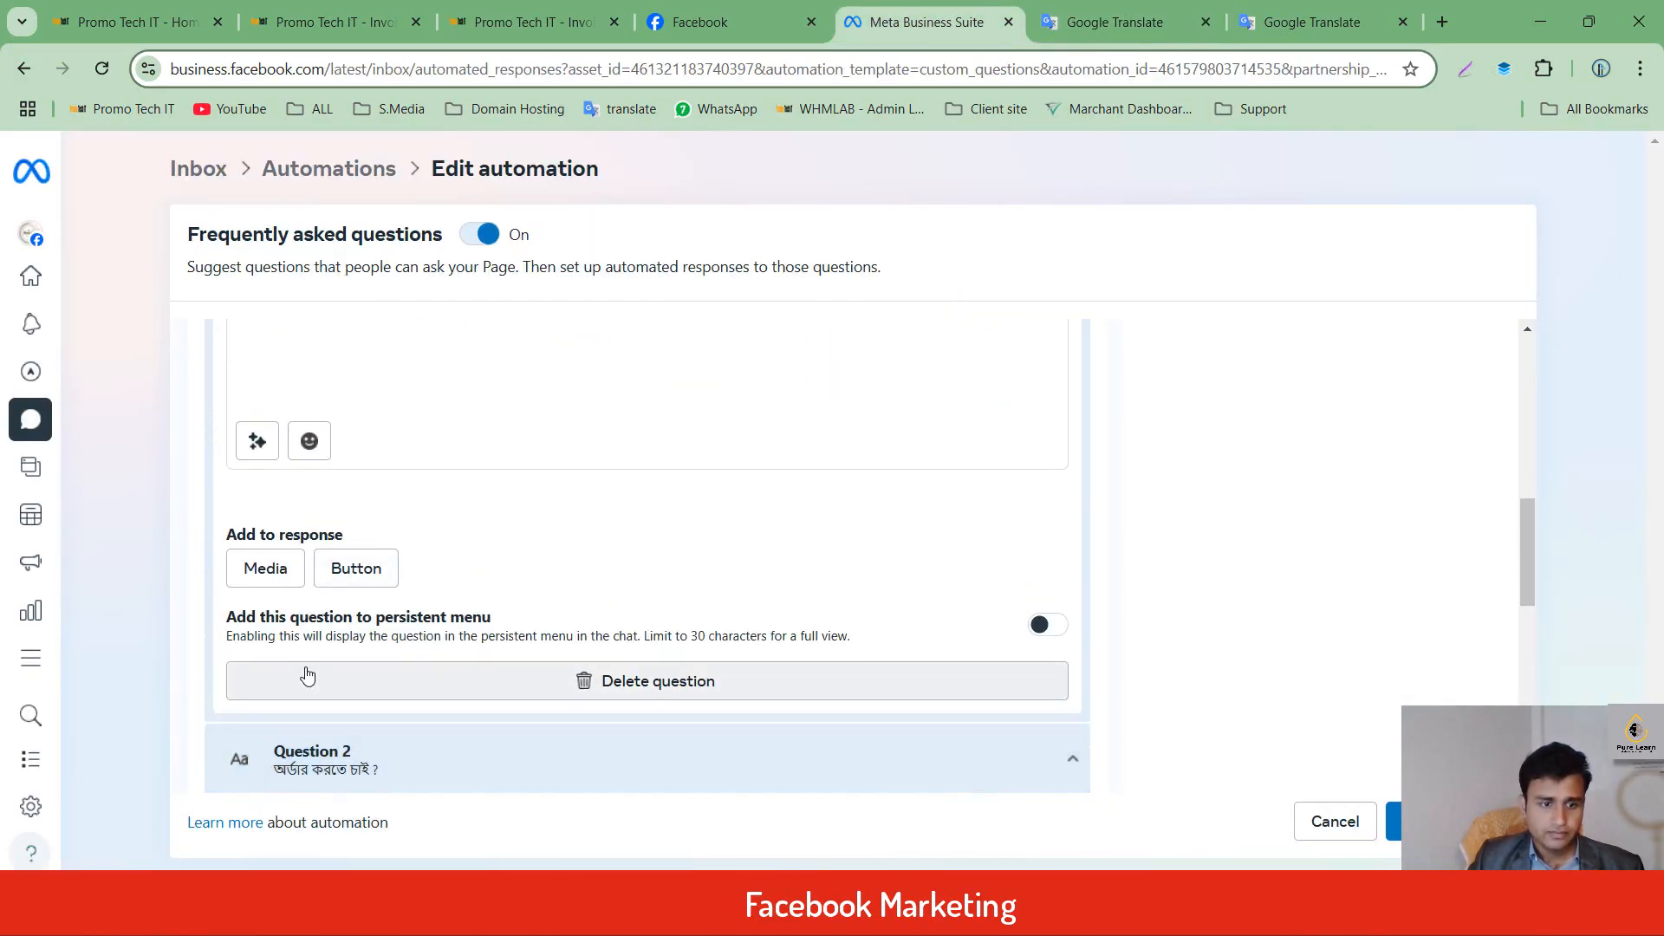
scroll(311, 623, "down", 3)
scroll(312, 583, "up", 6)
left_click(306, 490)
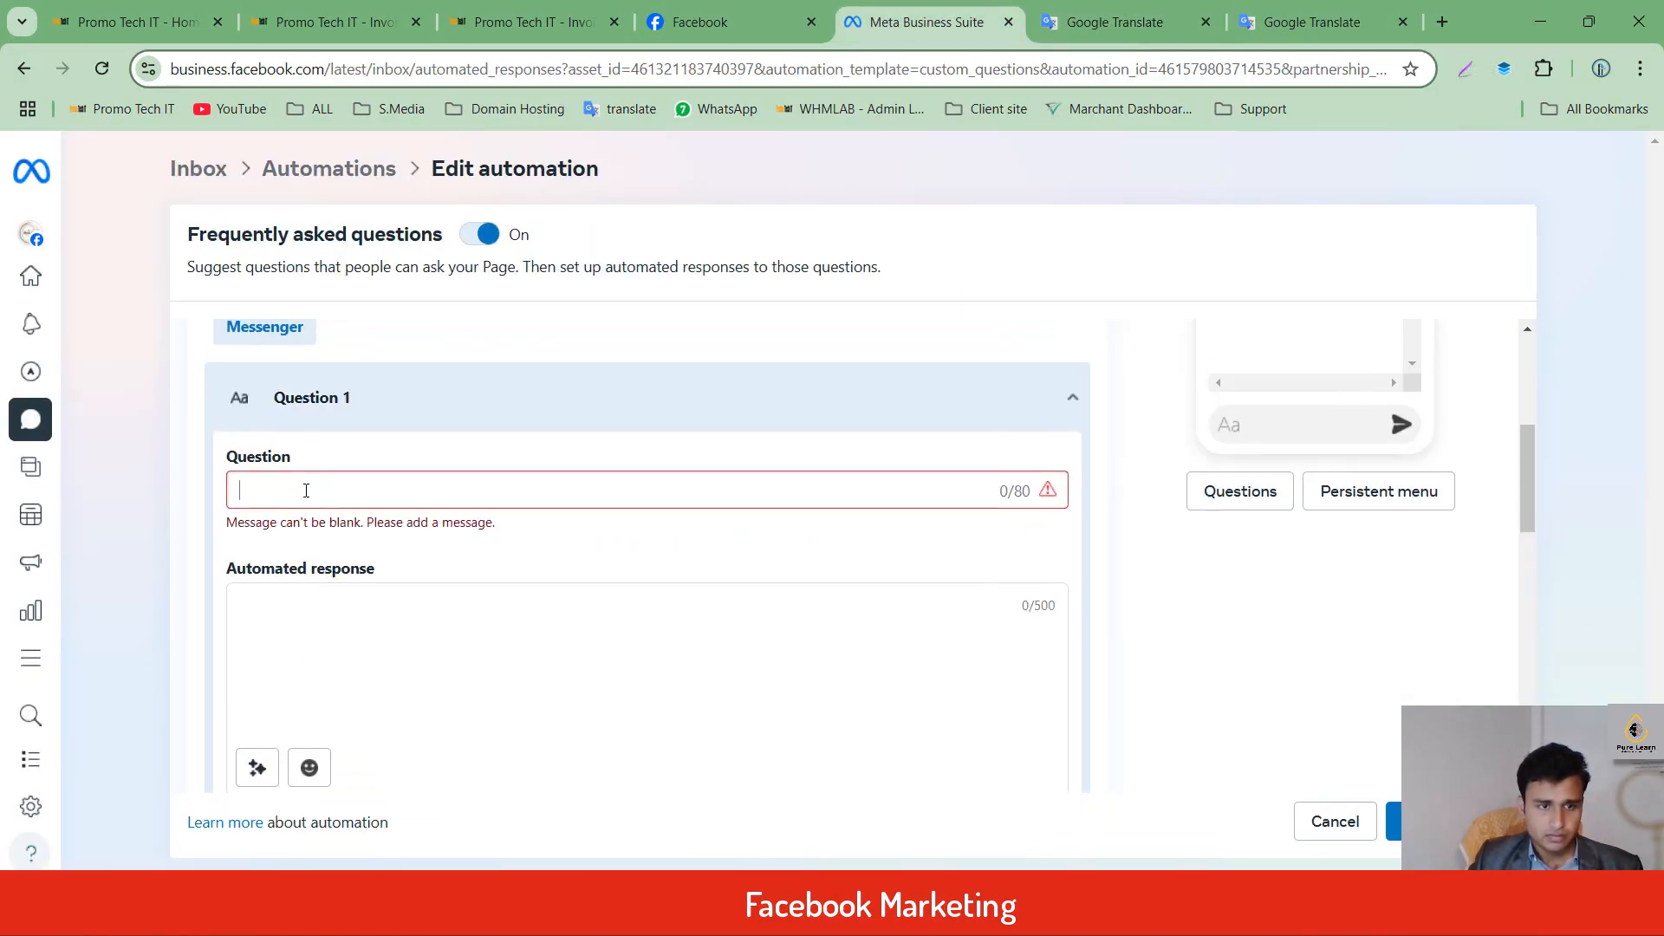
type("দাম কত ?")
Copy "আপনি কোন প্রোডাক্টটি নিতে চান স্ক্রিনশট দেন" from Google Translate into the automated response of Question 1.
left_click(1114, 21)
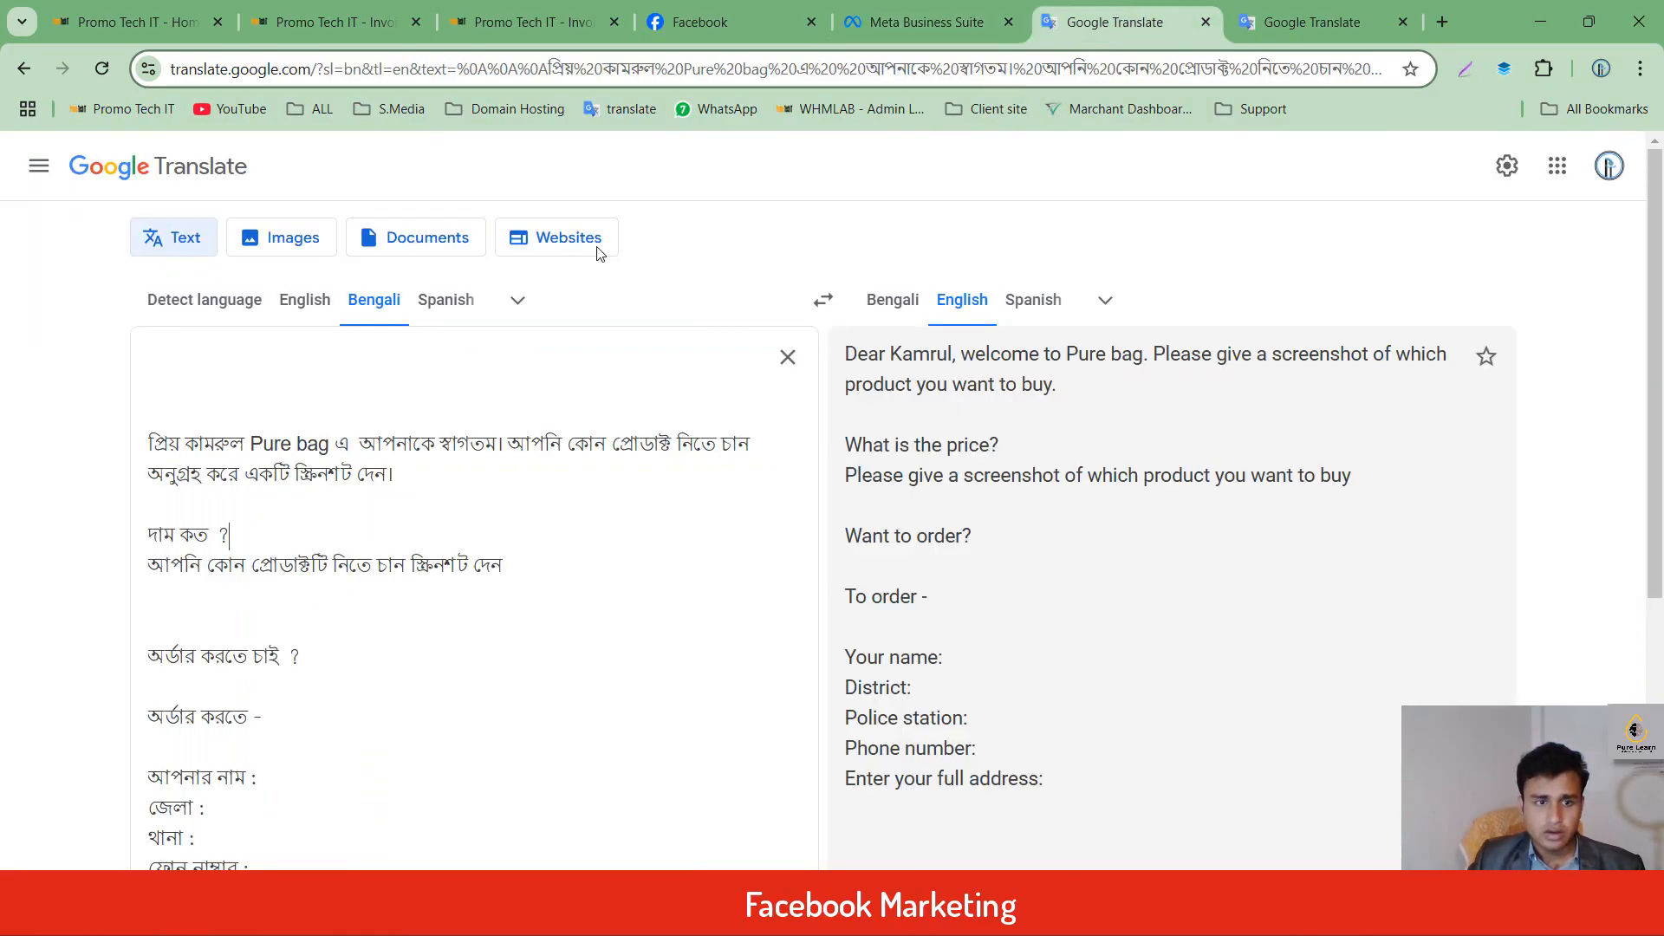
left_click_drag(152, 566, 553, 562)
key("ctrl+c")
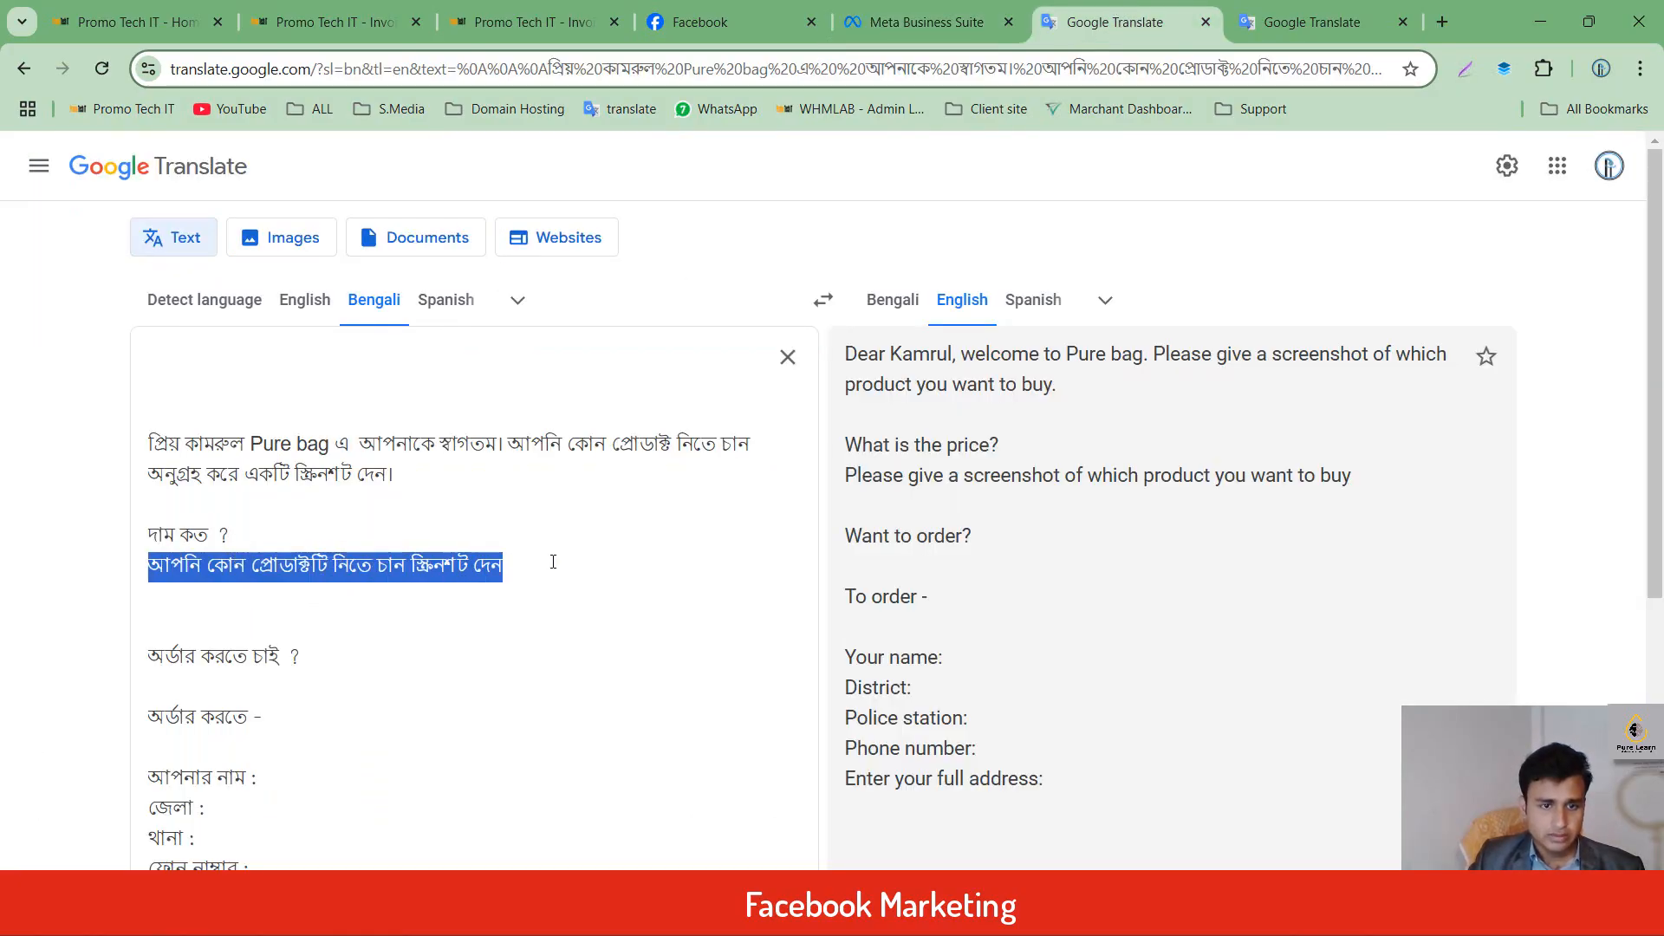
left_click(926, 21)
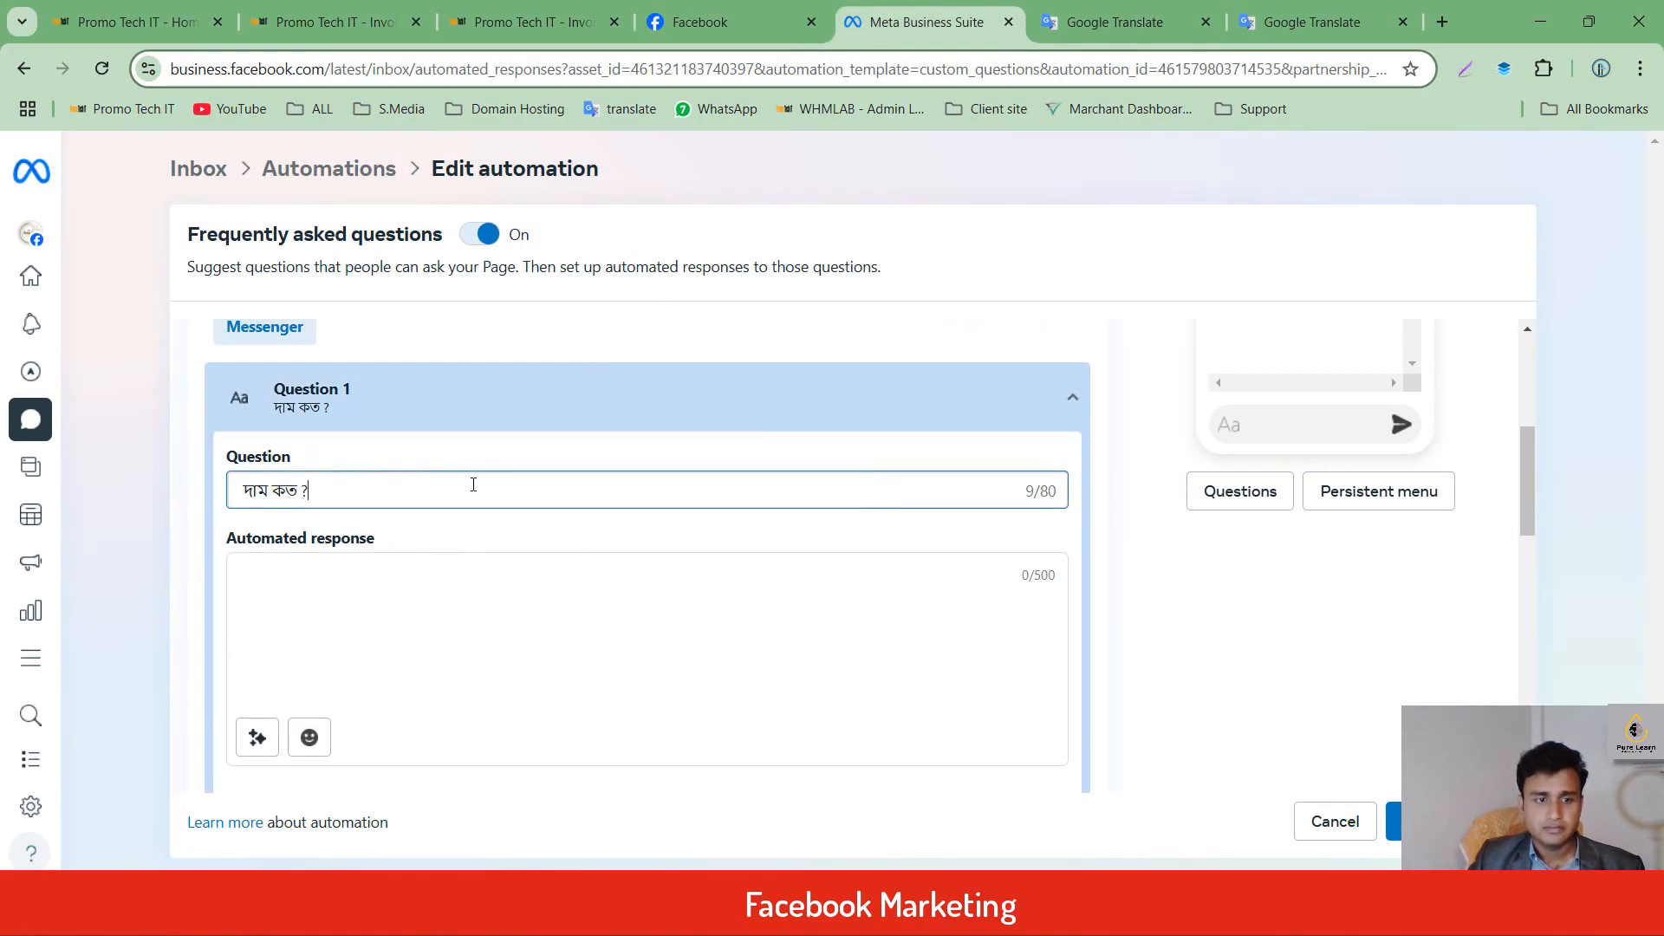
left_click(350, 604)
key("ctrl+v")
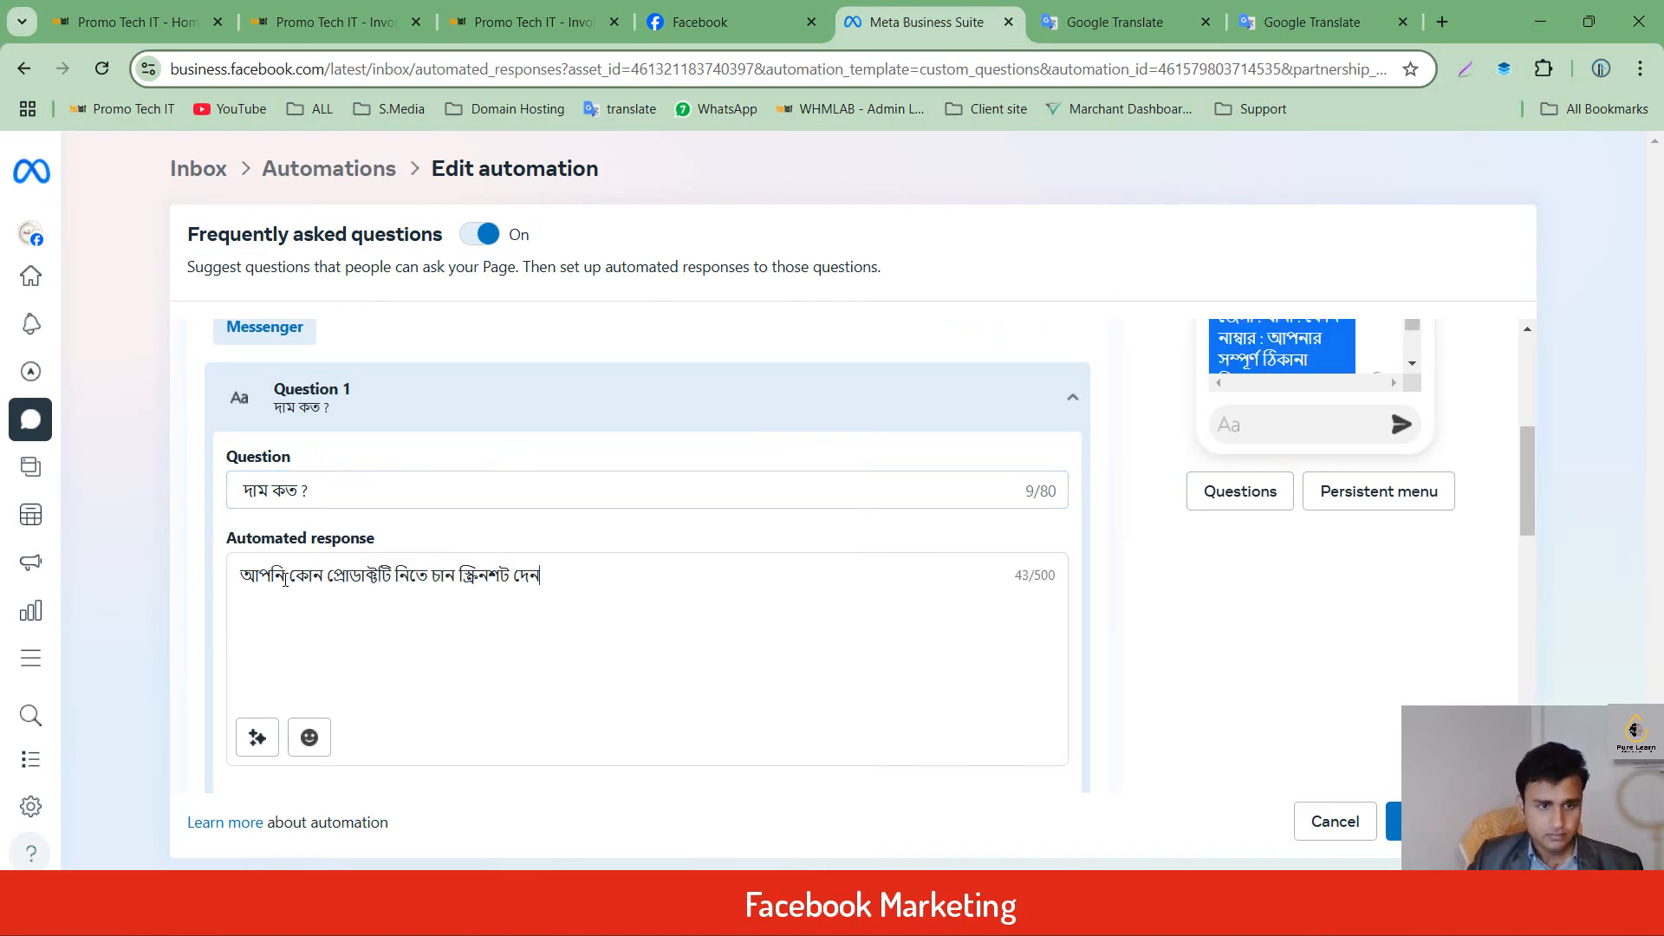
Check both questions in the chat preview, save the Frequently asked questions automation and reload the automations list.
scroll(1152, 589, "up", 5)
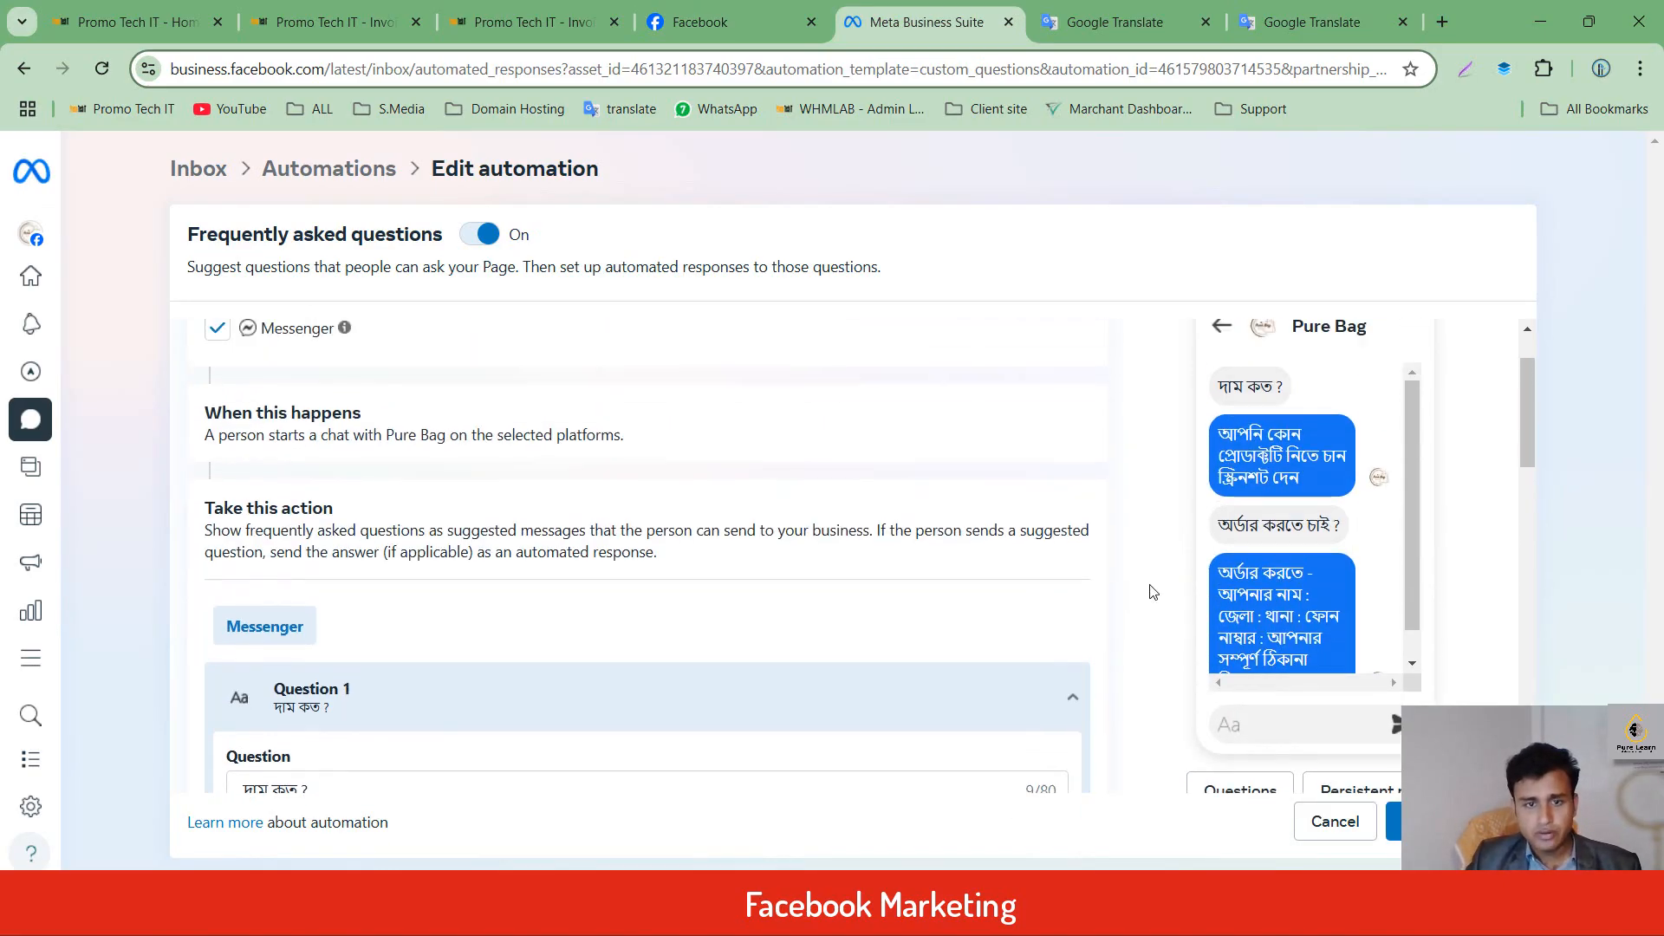
scroll(1153, 592, "down", 10)
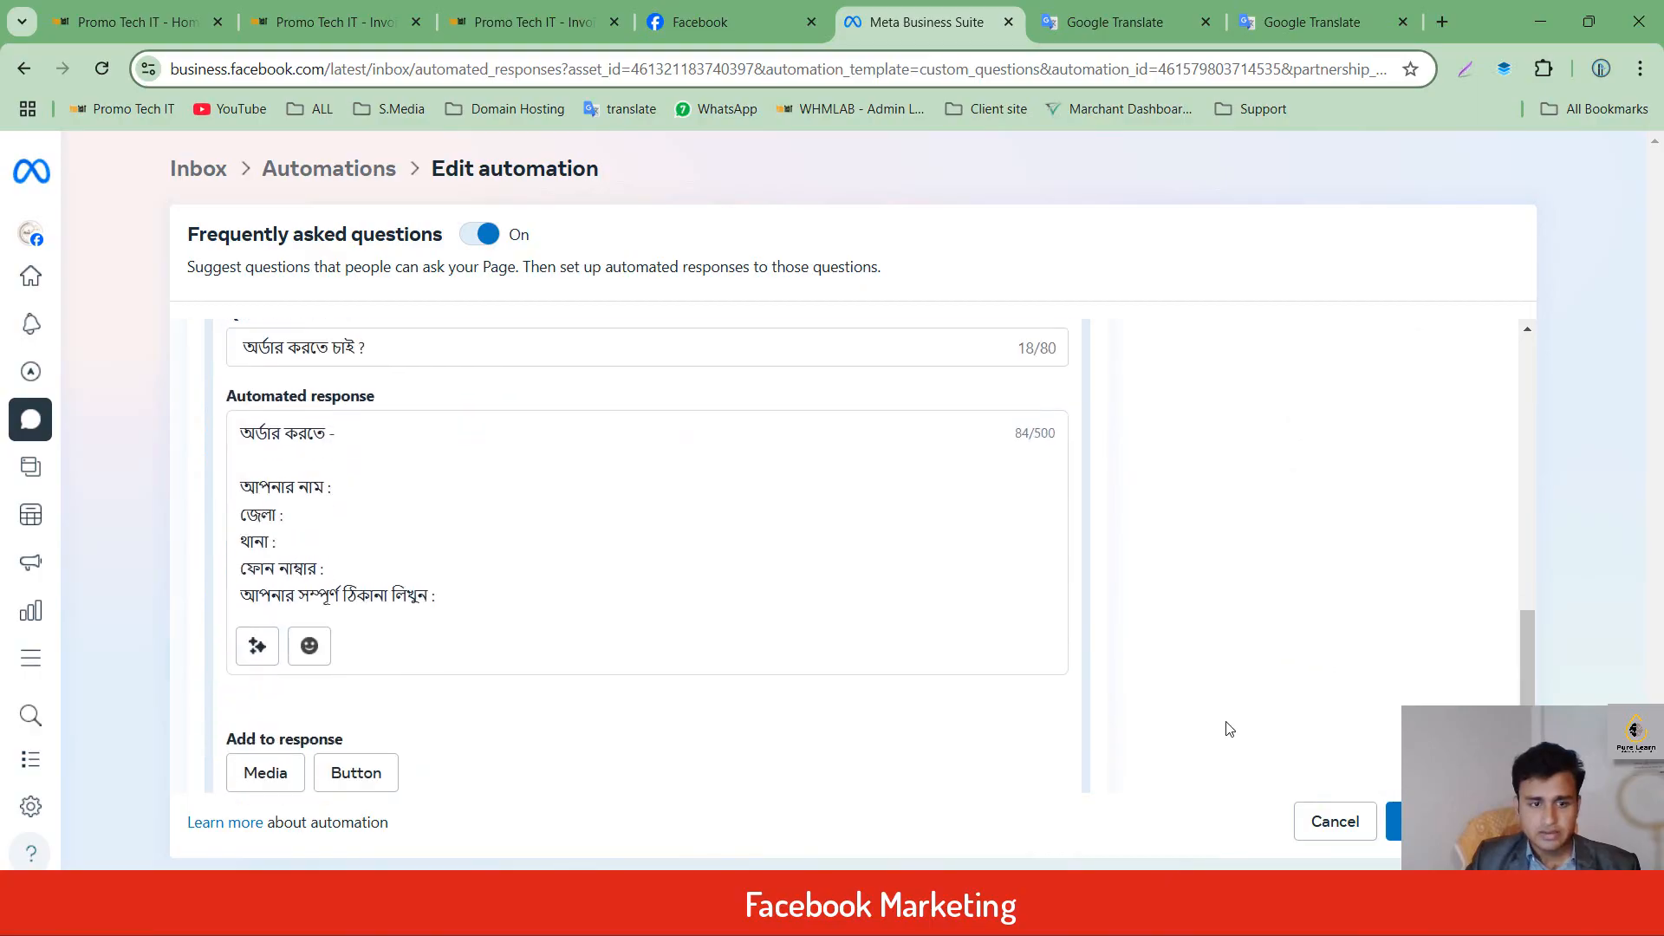
left_click(1394, 821)
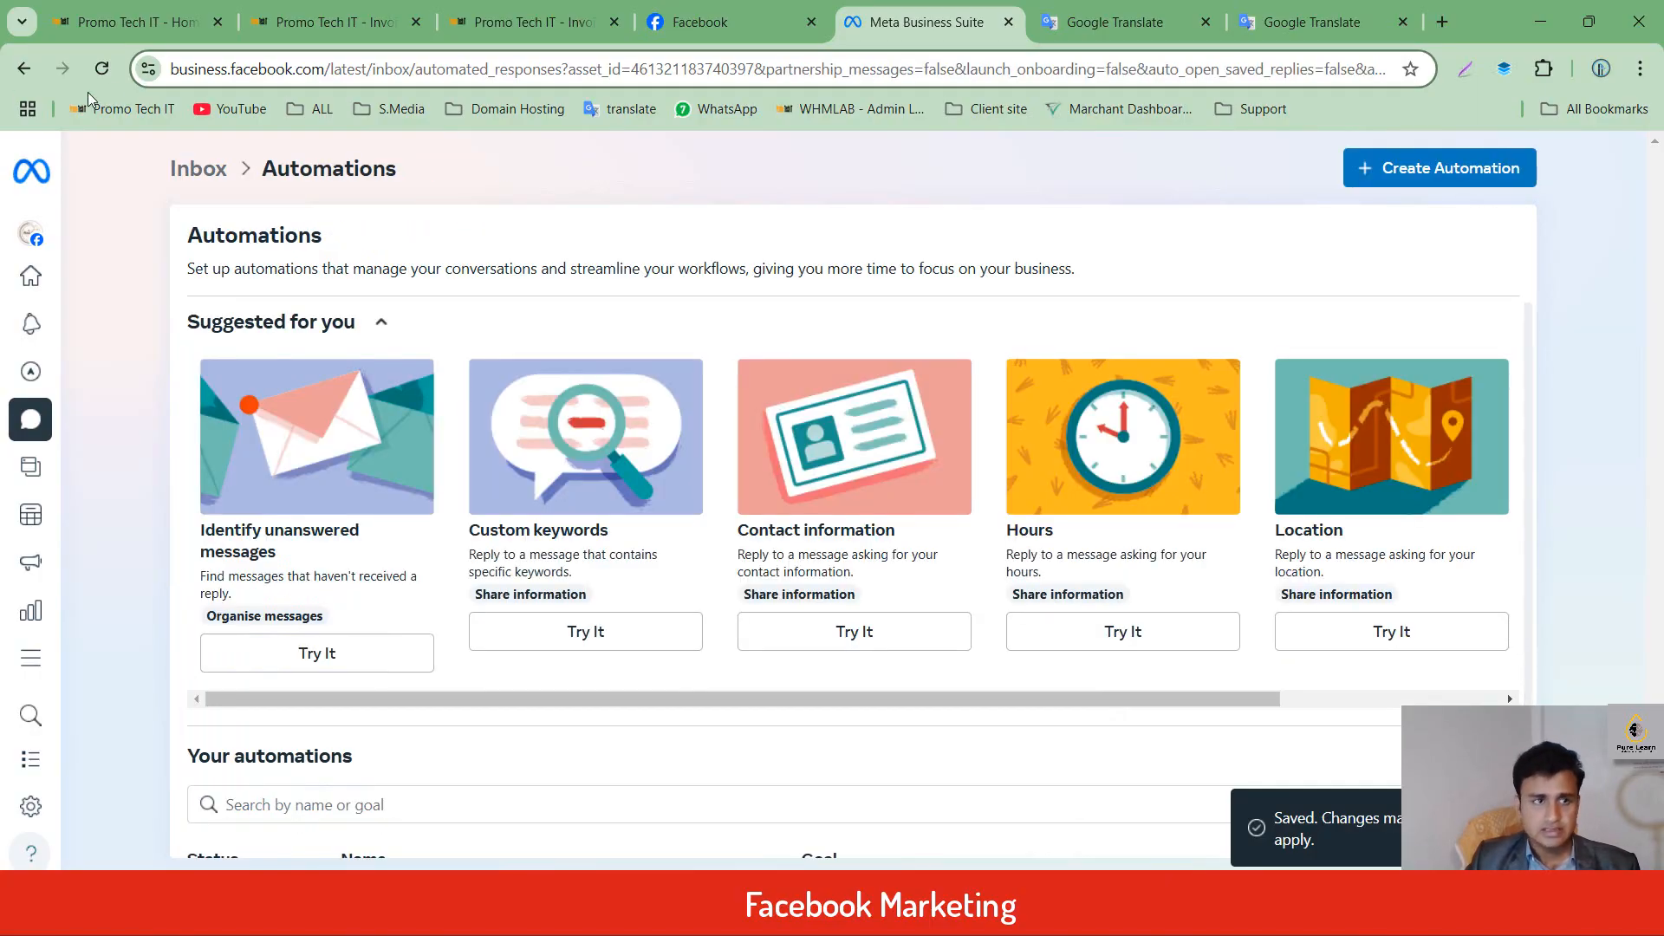
left_click(102, 73)
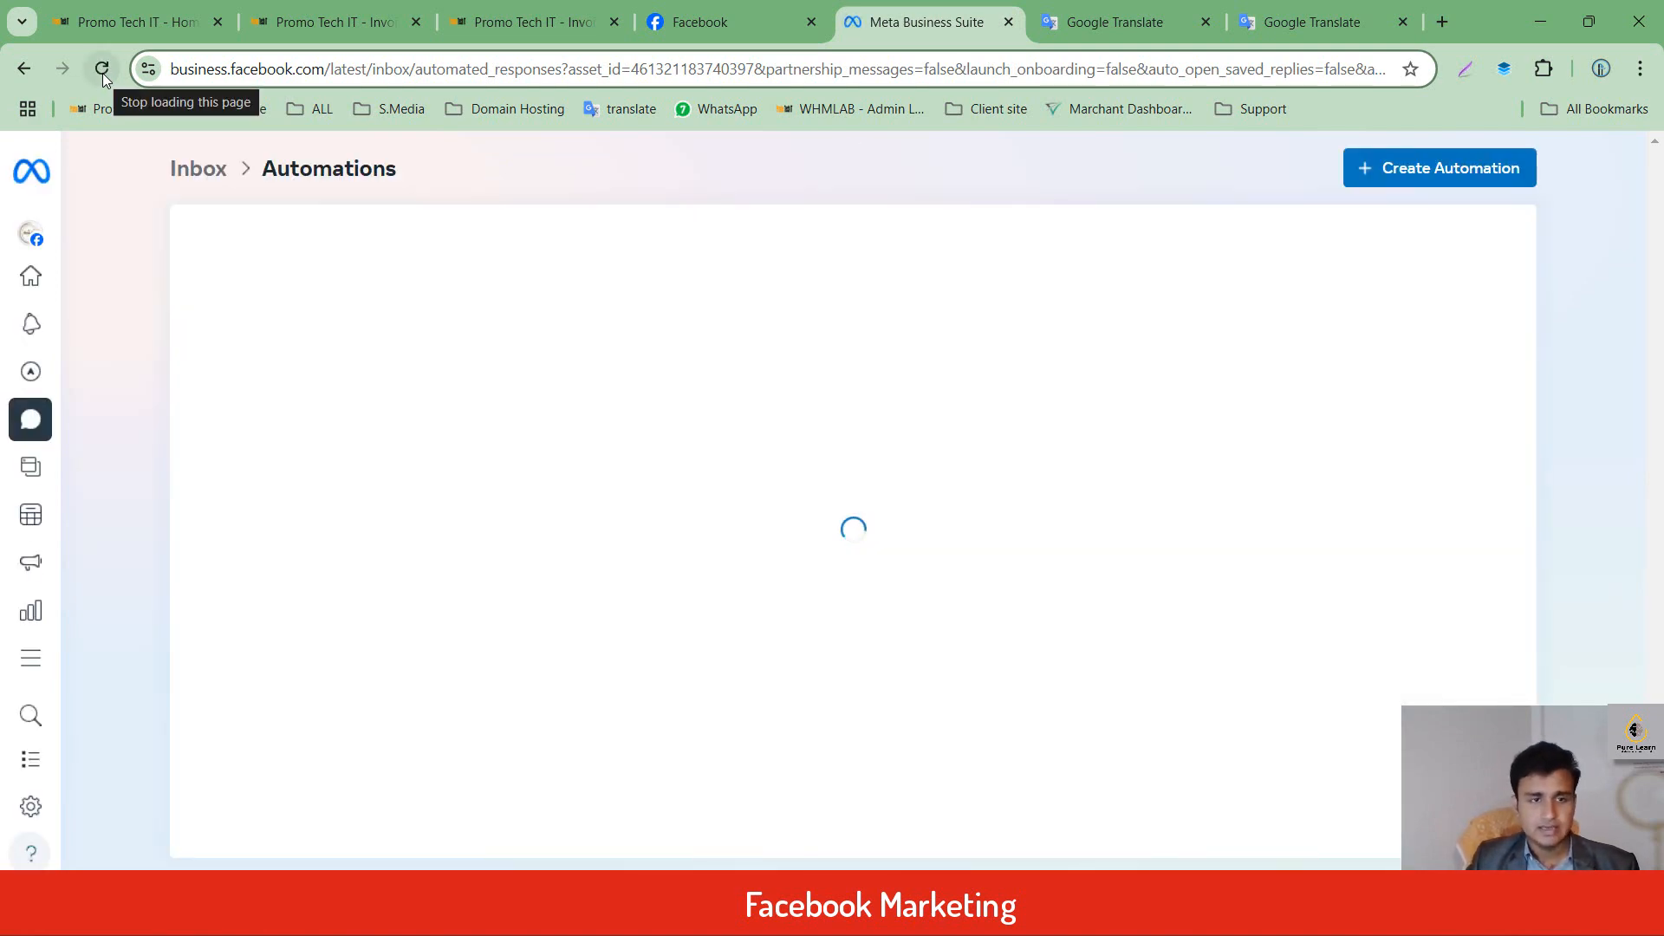
Copy the Pure Bag page's address from Facebook and open it in the other Chrome window under the personal account.
left_click(700, 21)
left_click(516, 68)
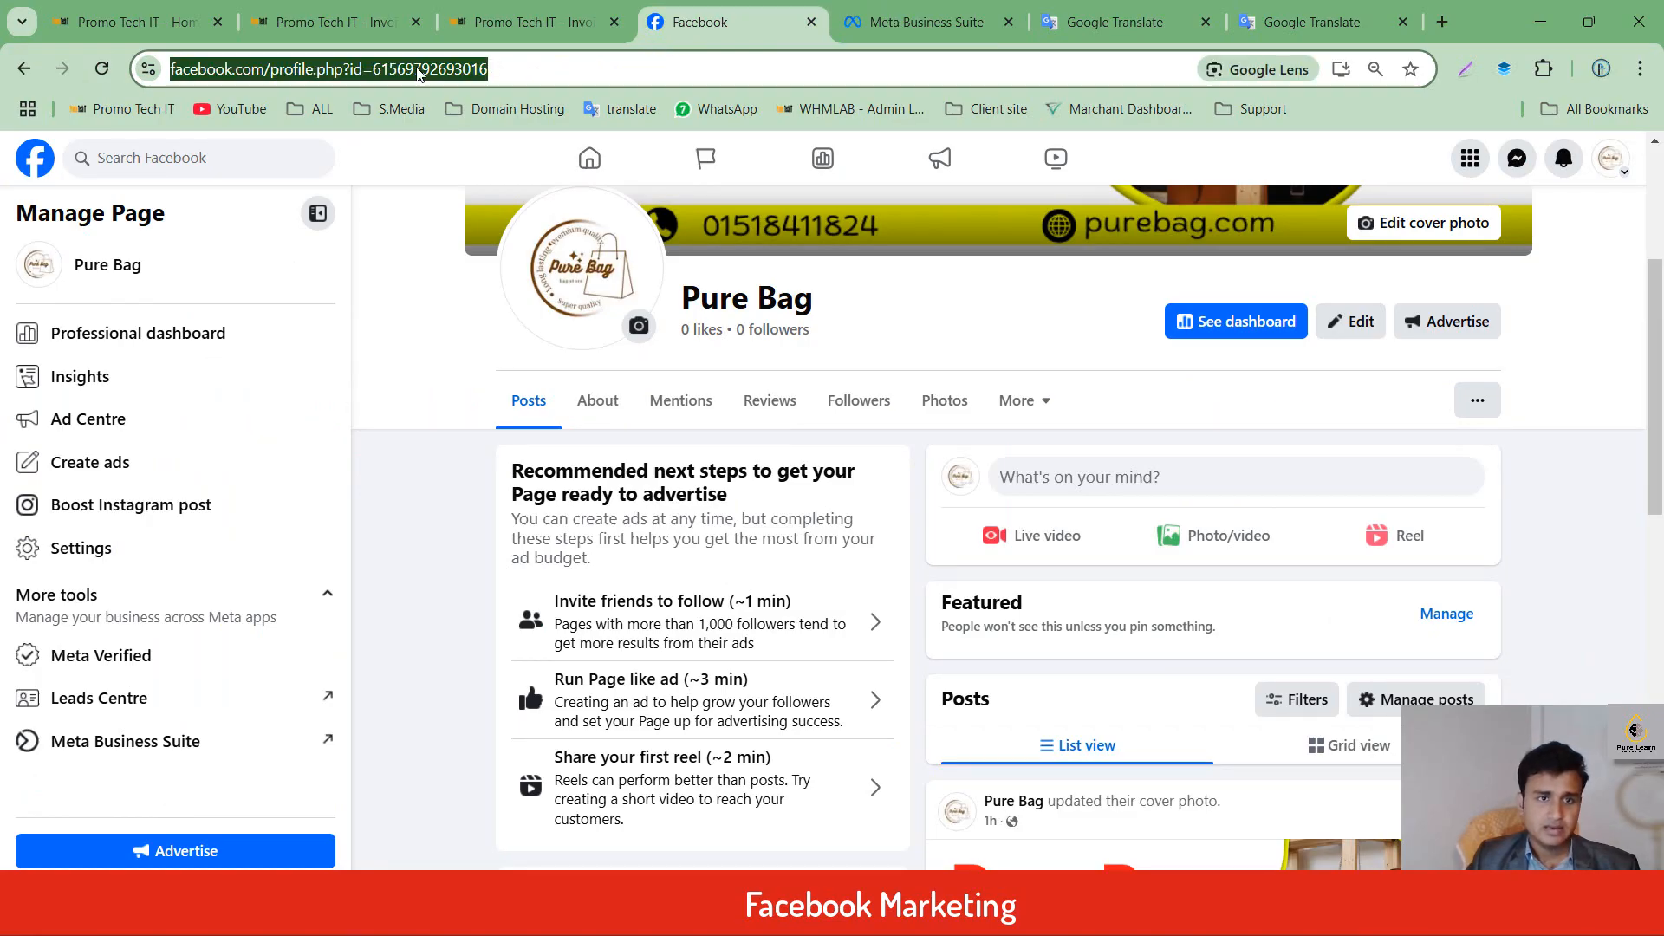
right_click(416, 71)
left_click(488, 272)
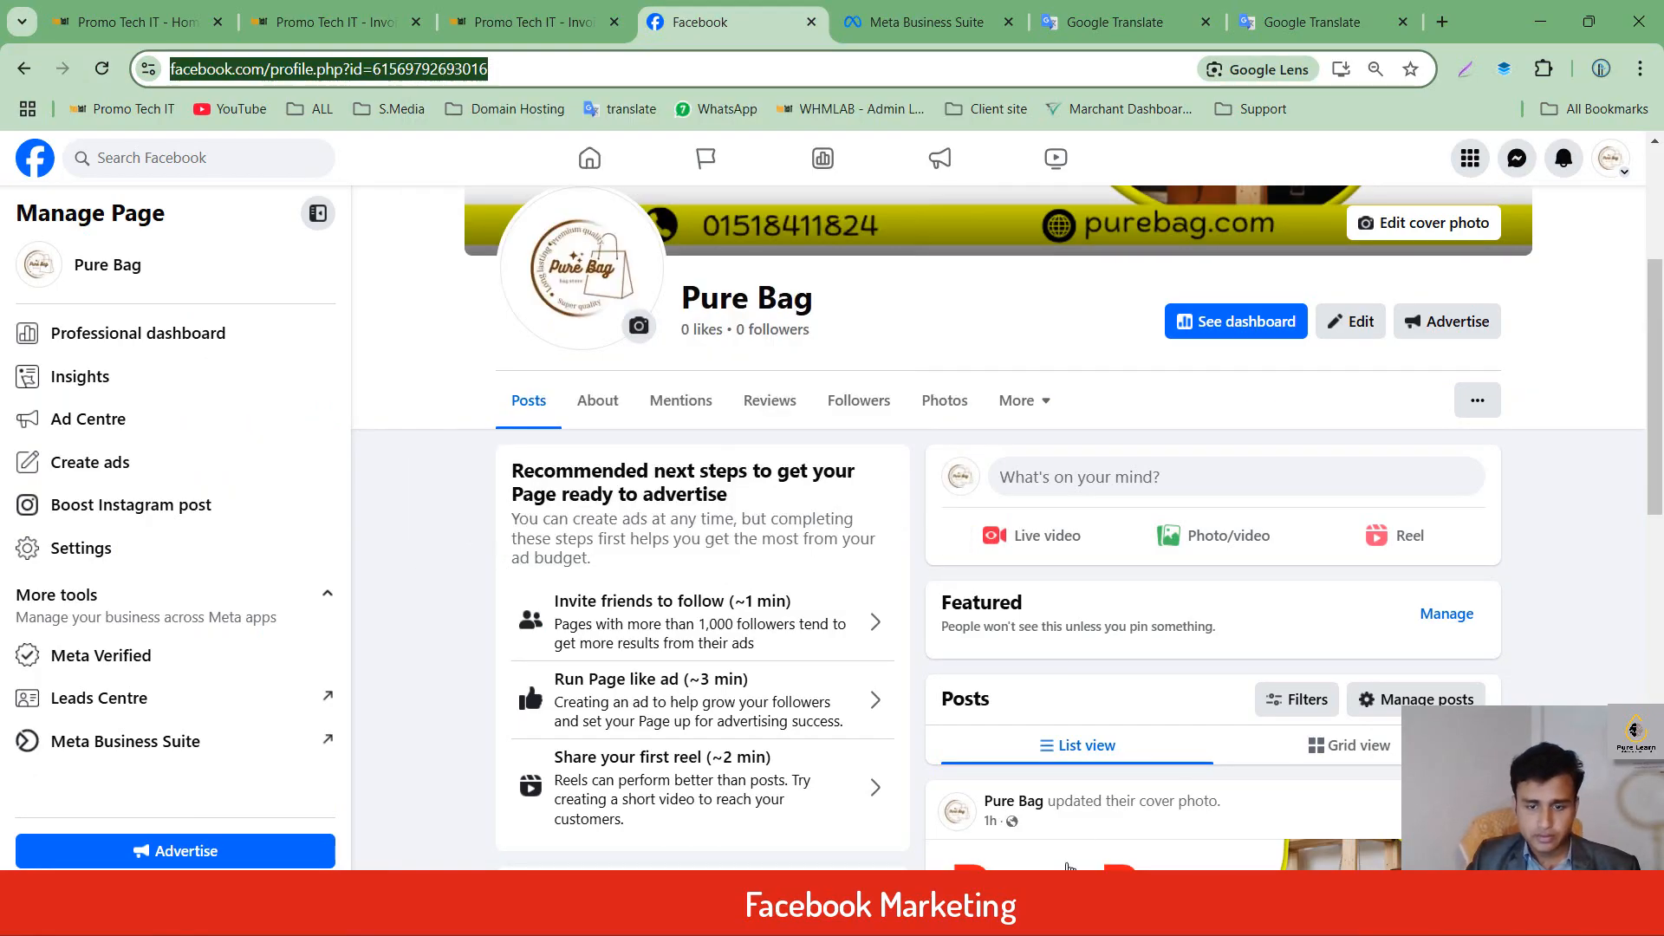
left_click(1038, 913)
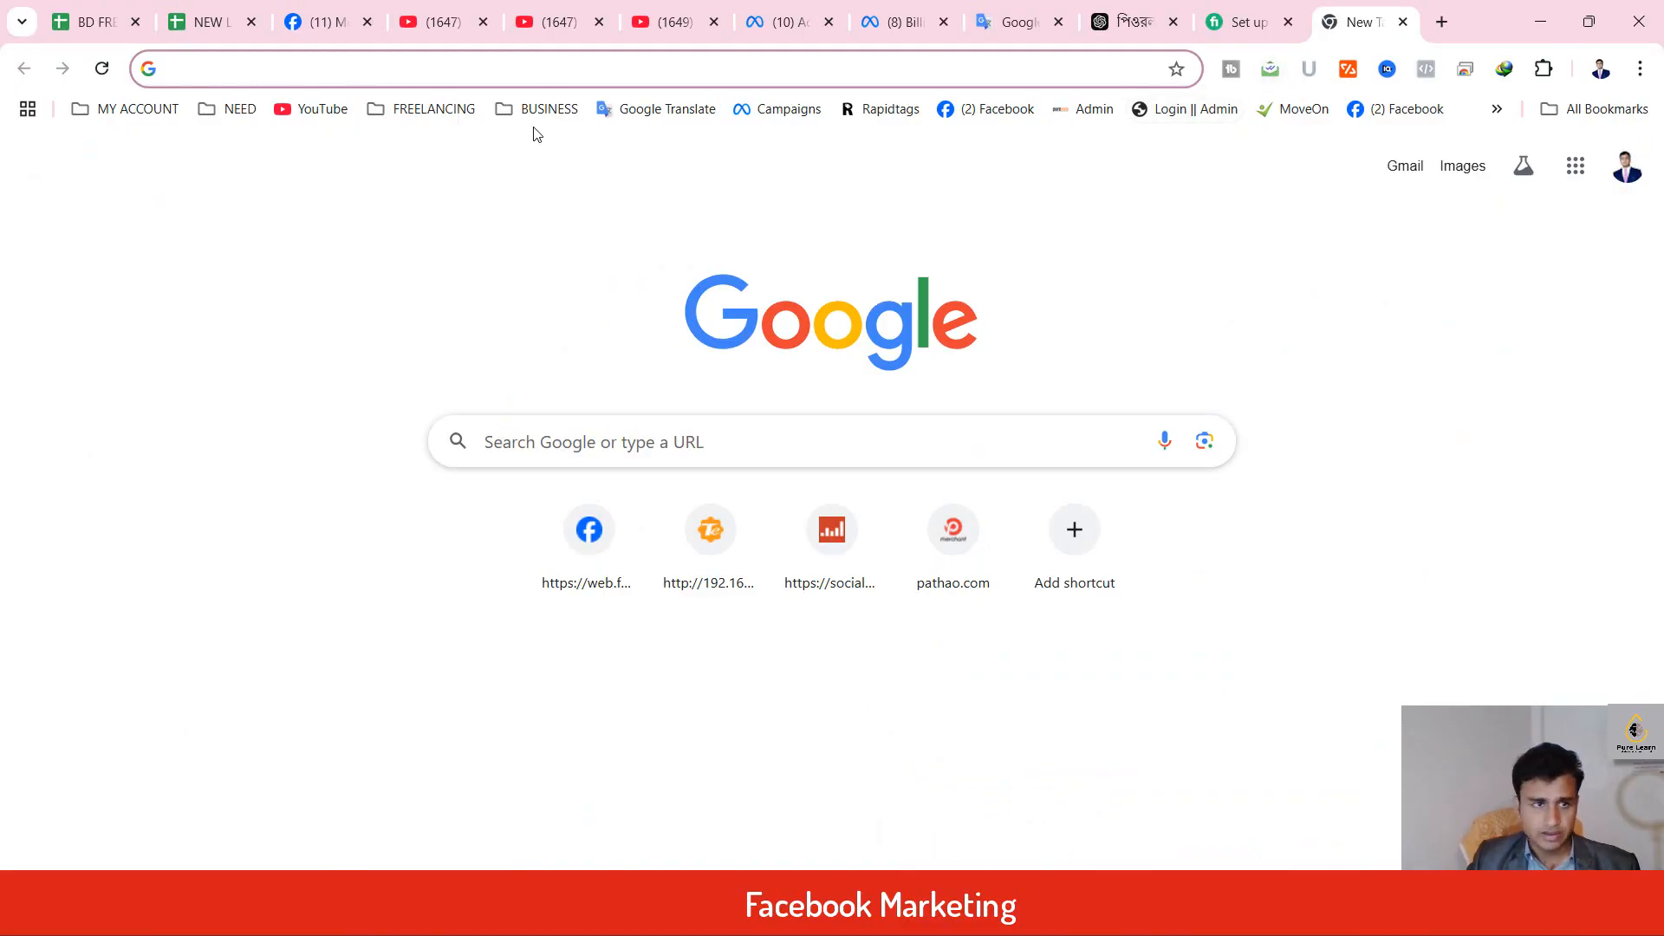
key("ctrl+v")
key("Return")
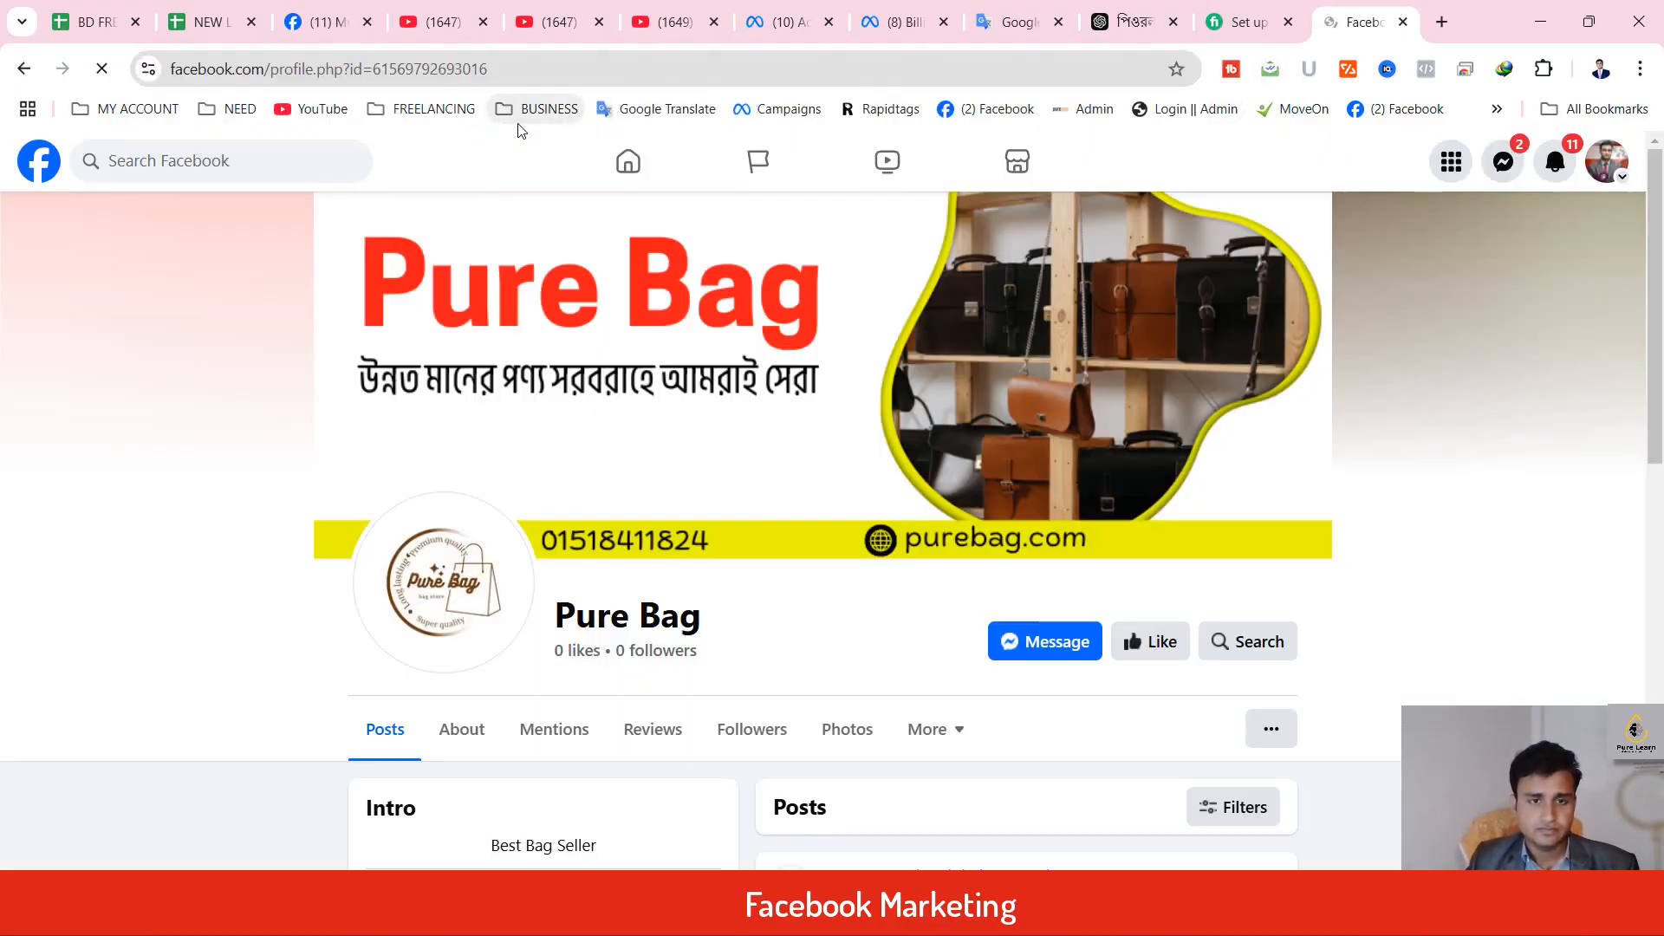
Like the Pure Bag page and its cover photo post, and reload the page.
scroll(1174, 479, "down", 3)
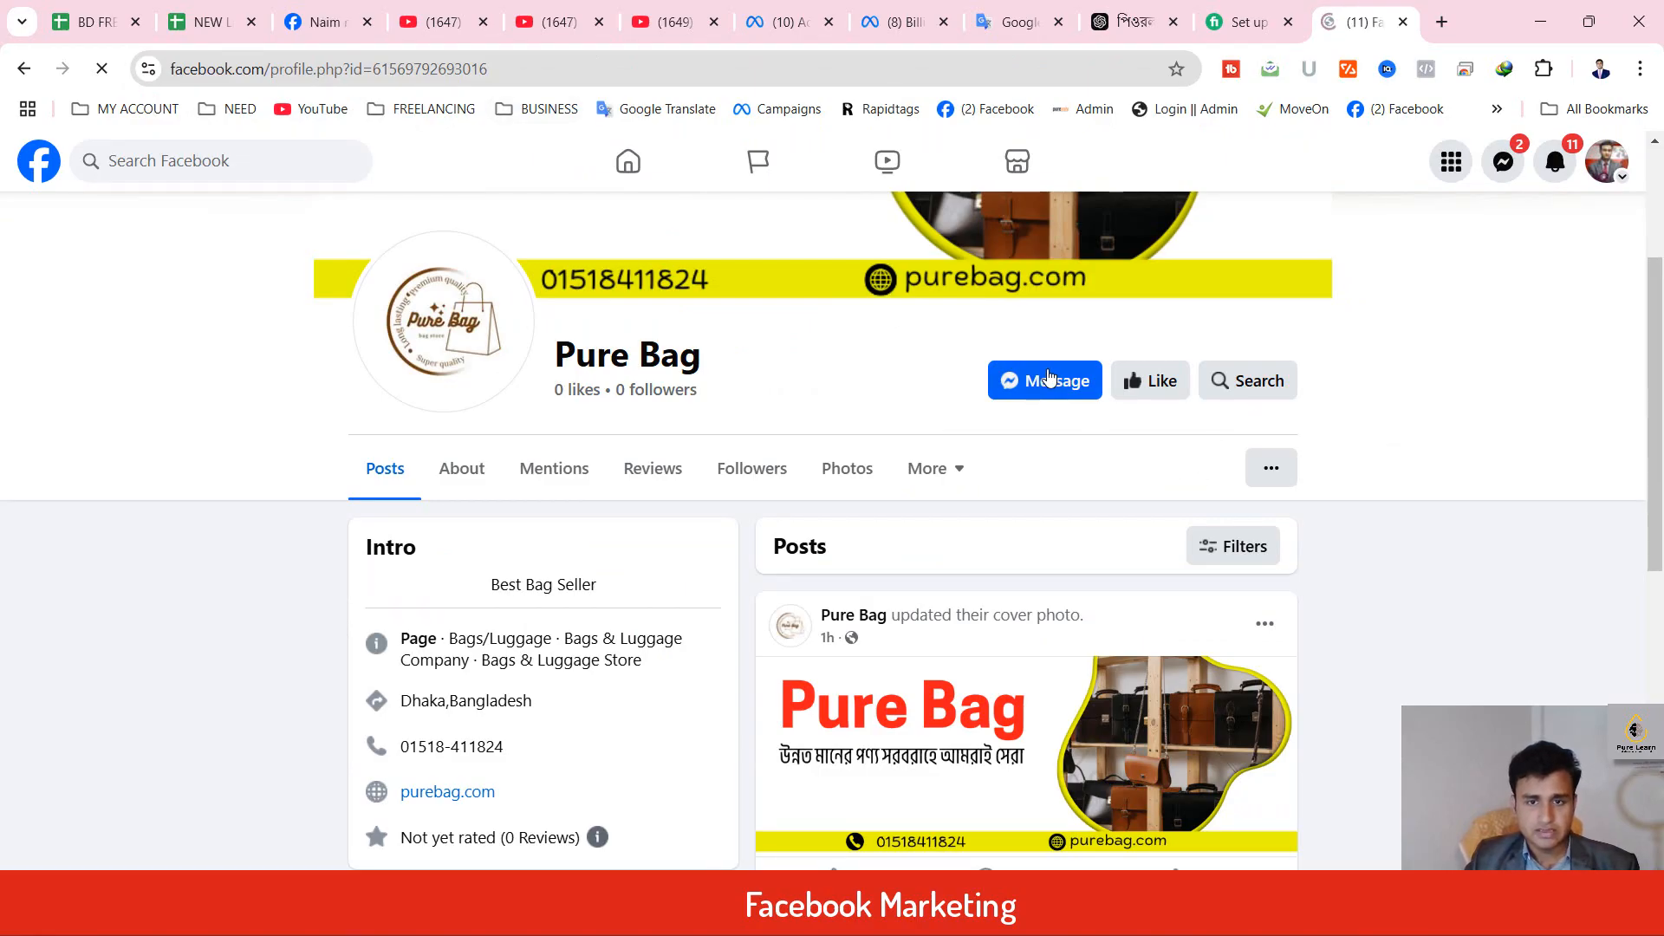
left_click(1152, 383)
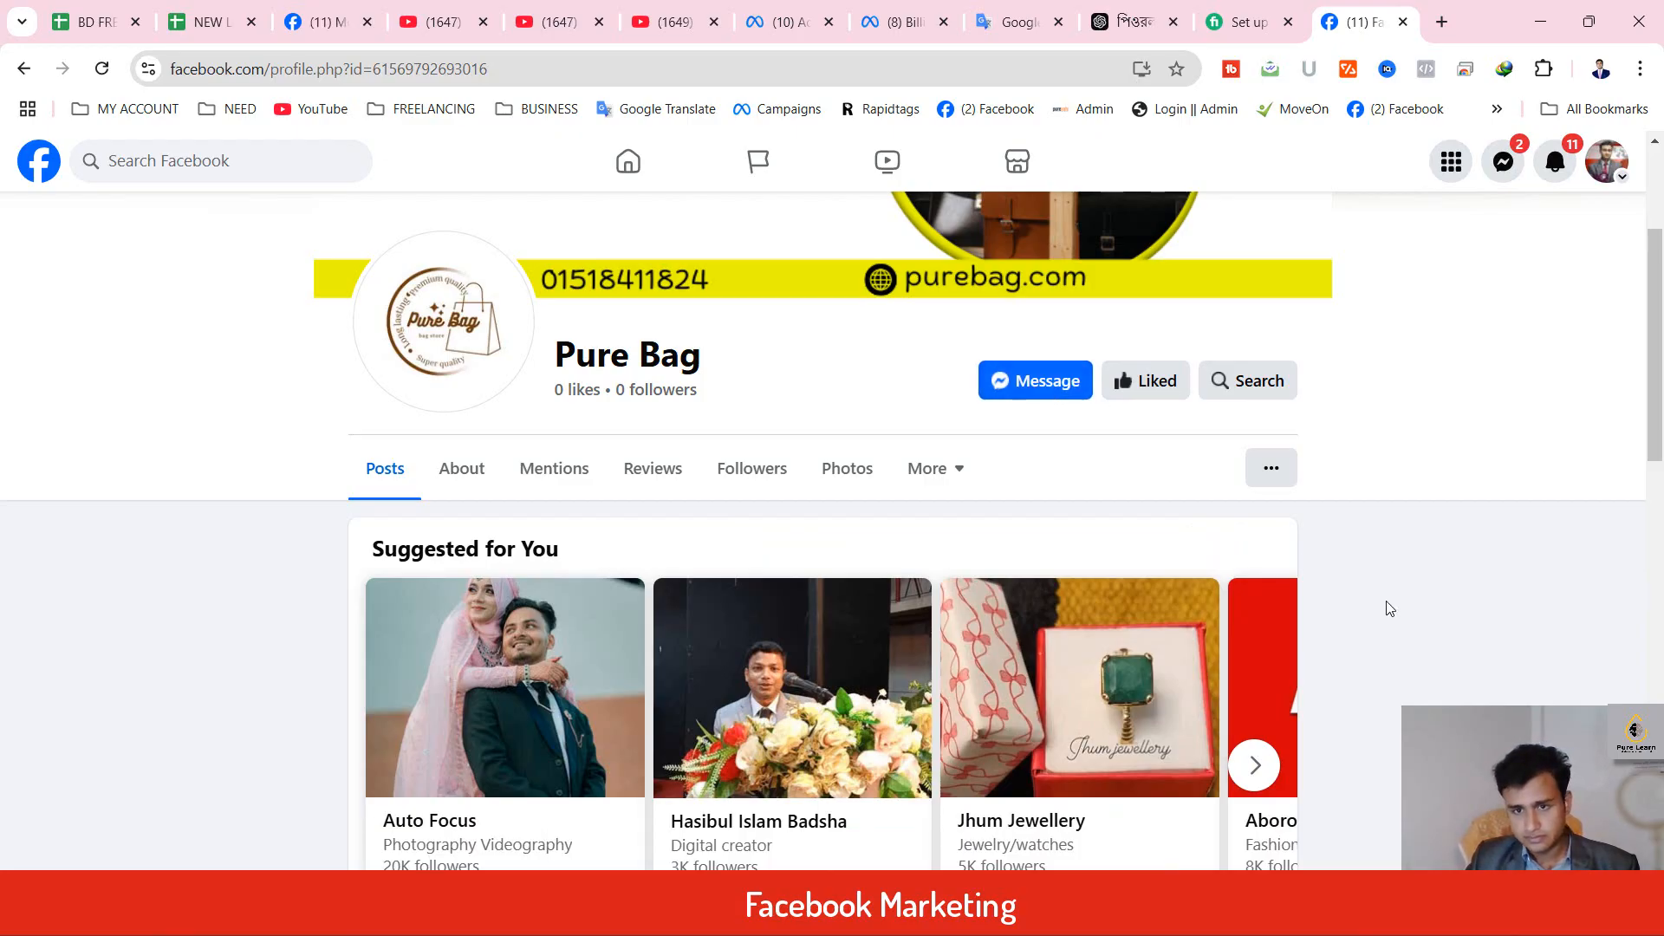
scroll(1010, 548, "down", 7)
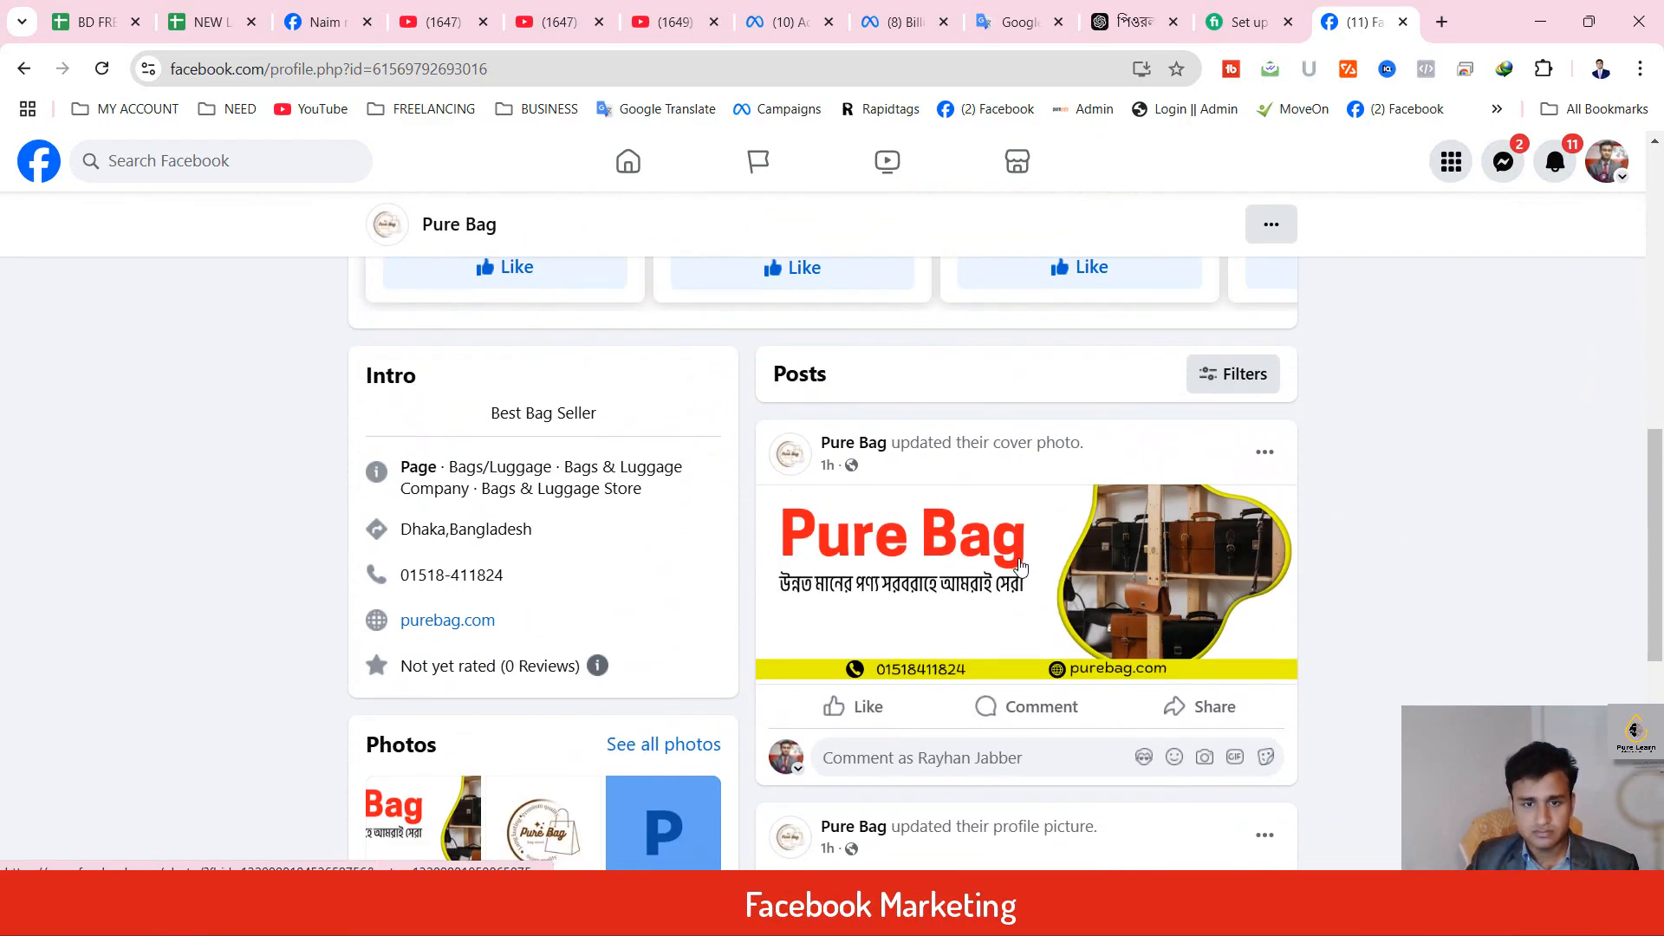
left_click(860, 707)
scroll(988, 570, "up", 7)
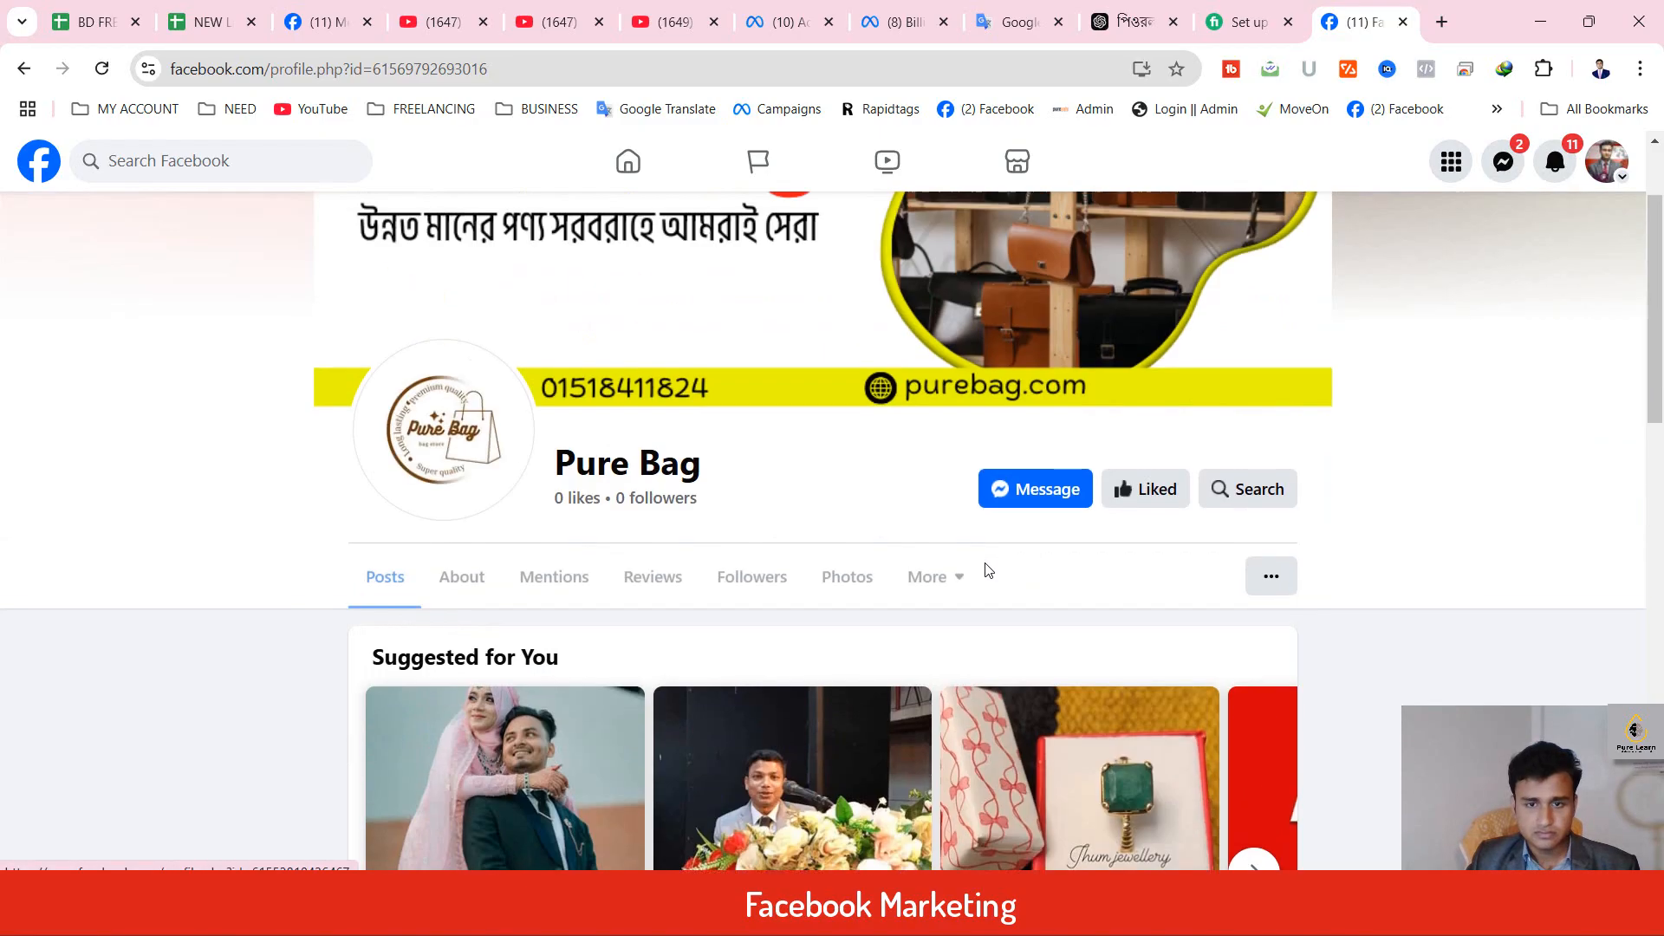
scroll(987, 570, "up", 1)
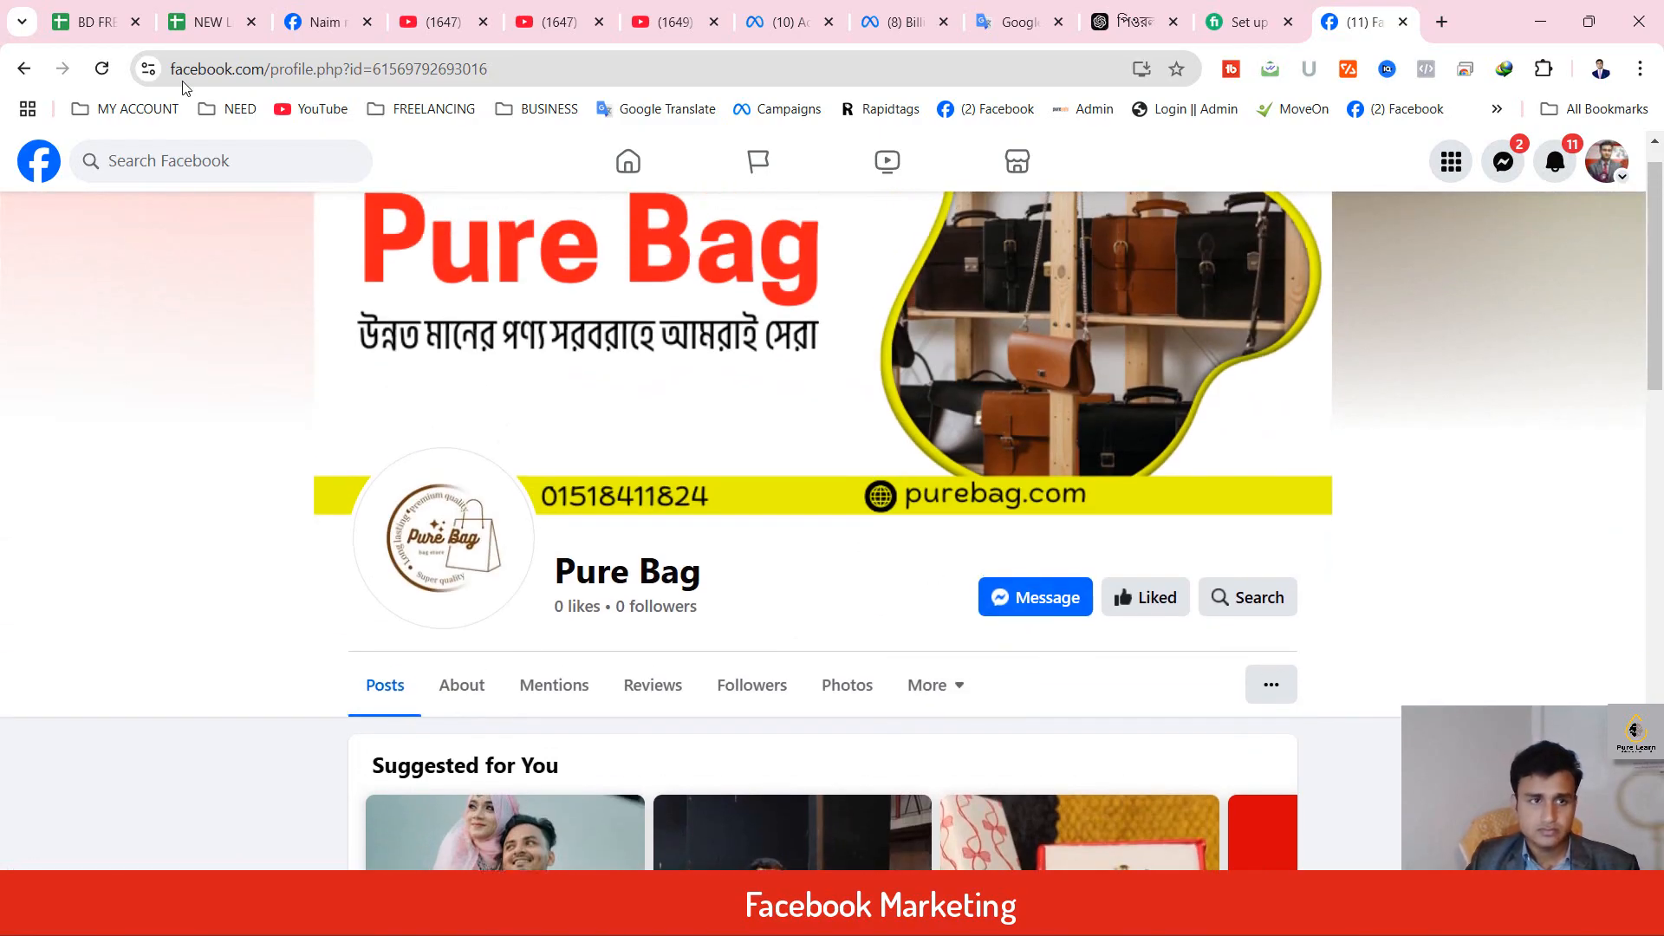
left_click(102, 69)
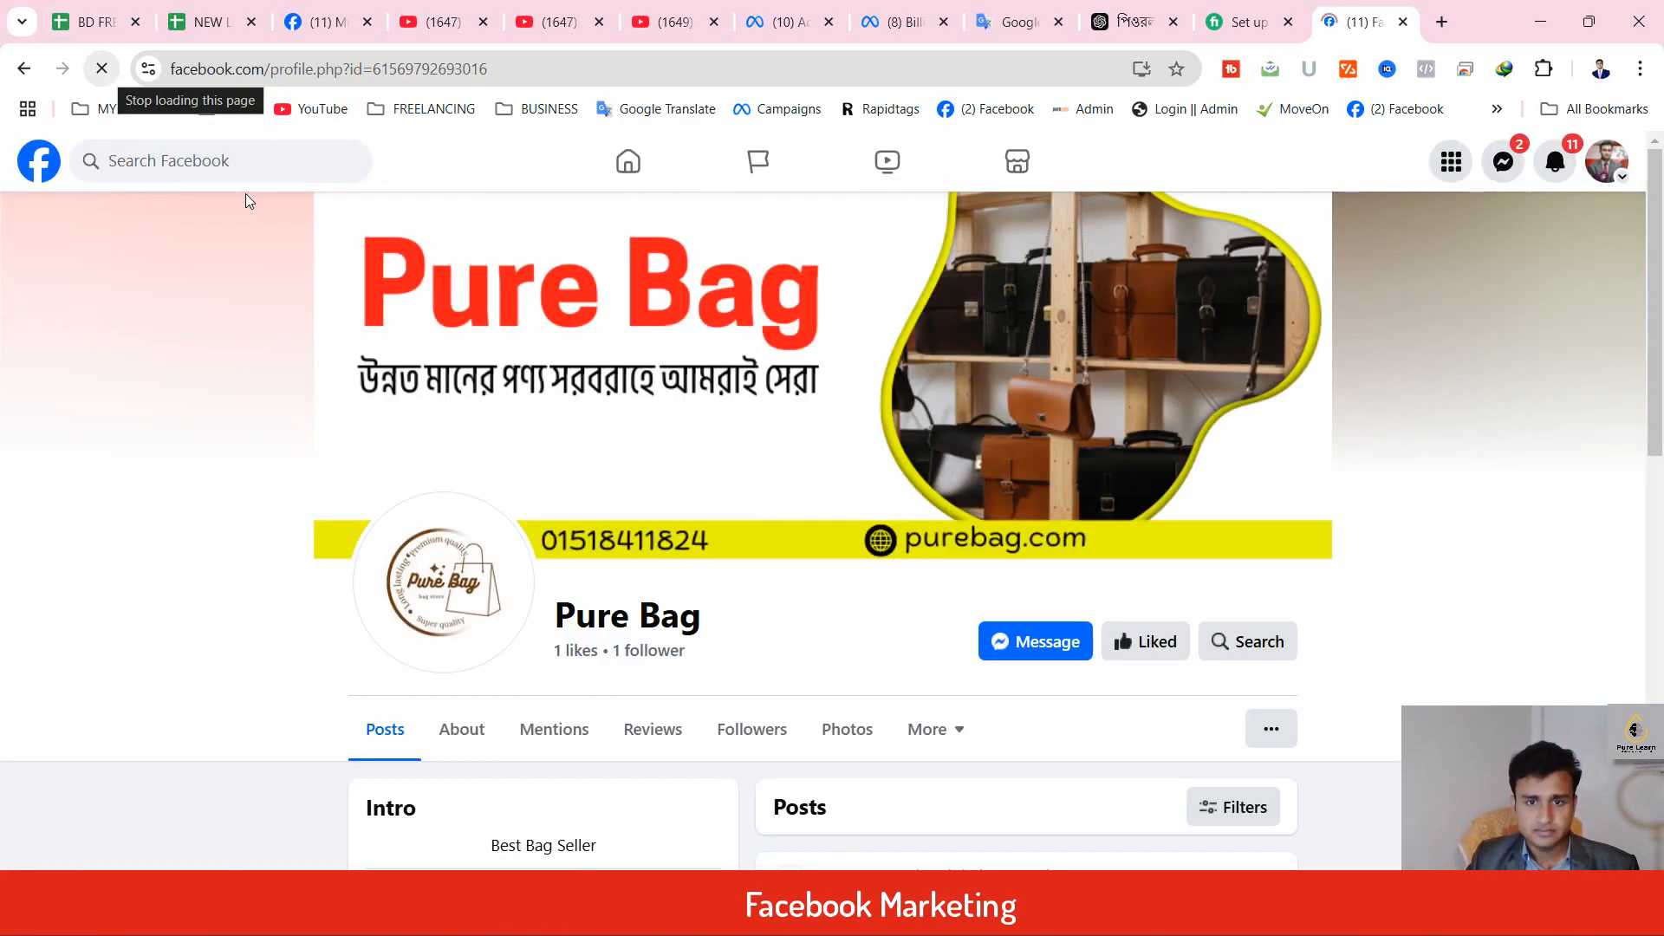
Open a Messenger chat with Pure Bag and send the suggested question "I have a question. Can you help?".
scroll(1003, 557, "down", 3)
left_click(1041, 393)
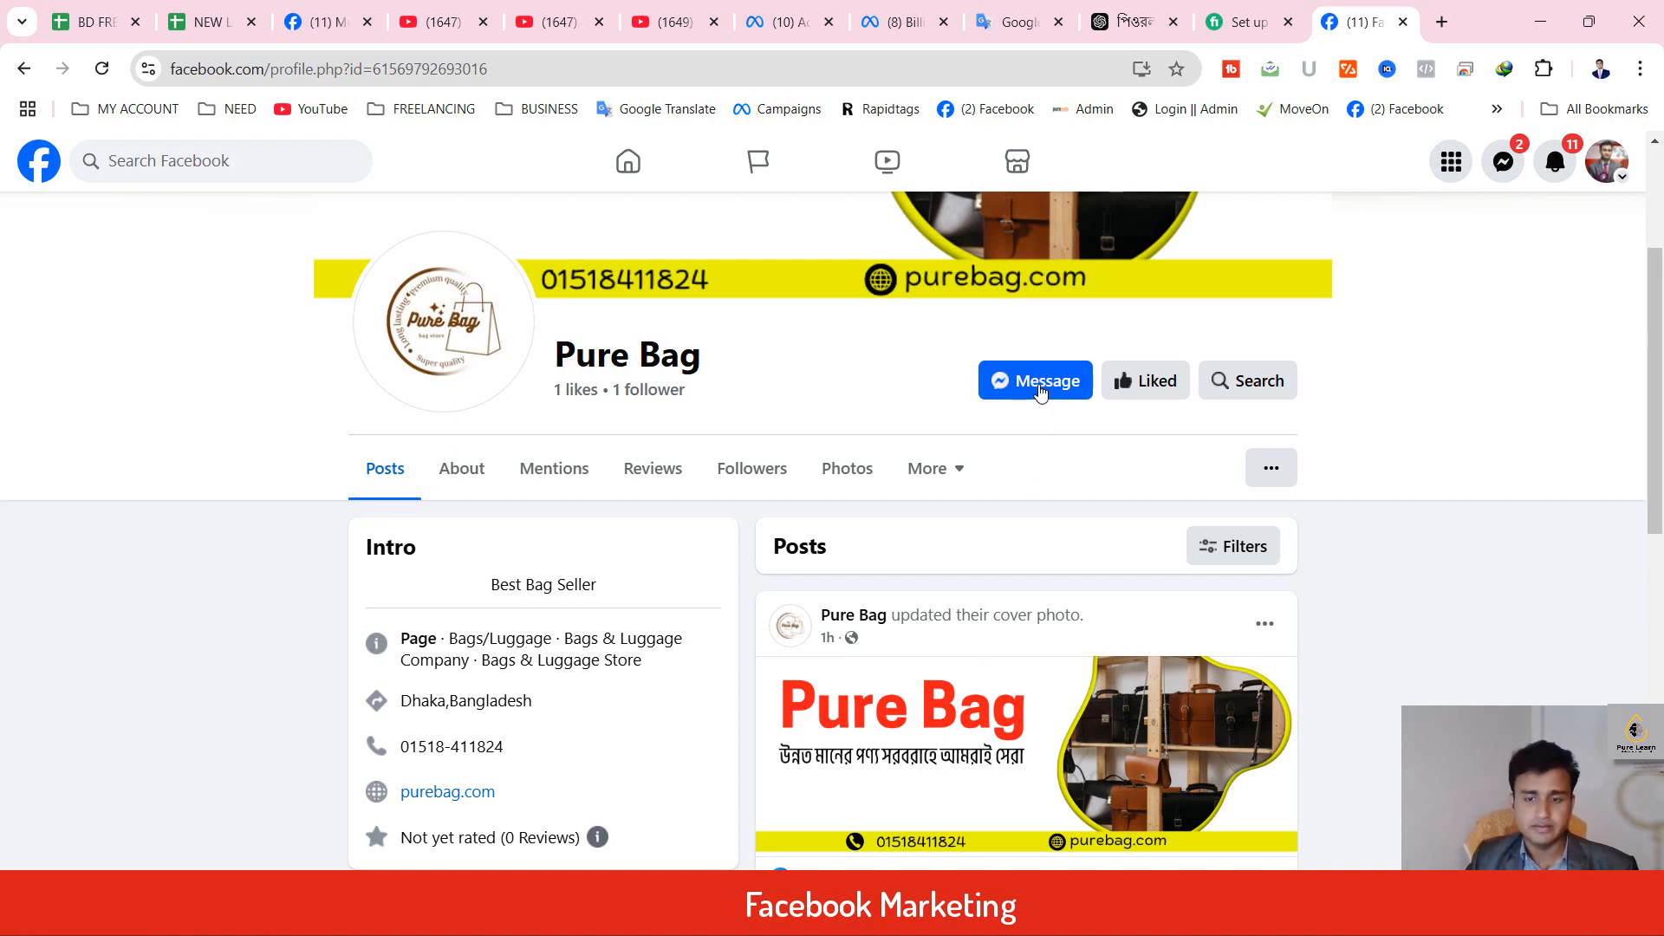
scroll(1044, 395, "down", 8)
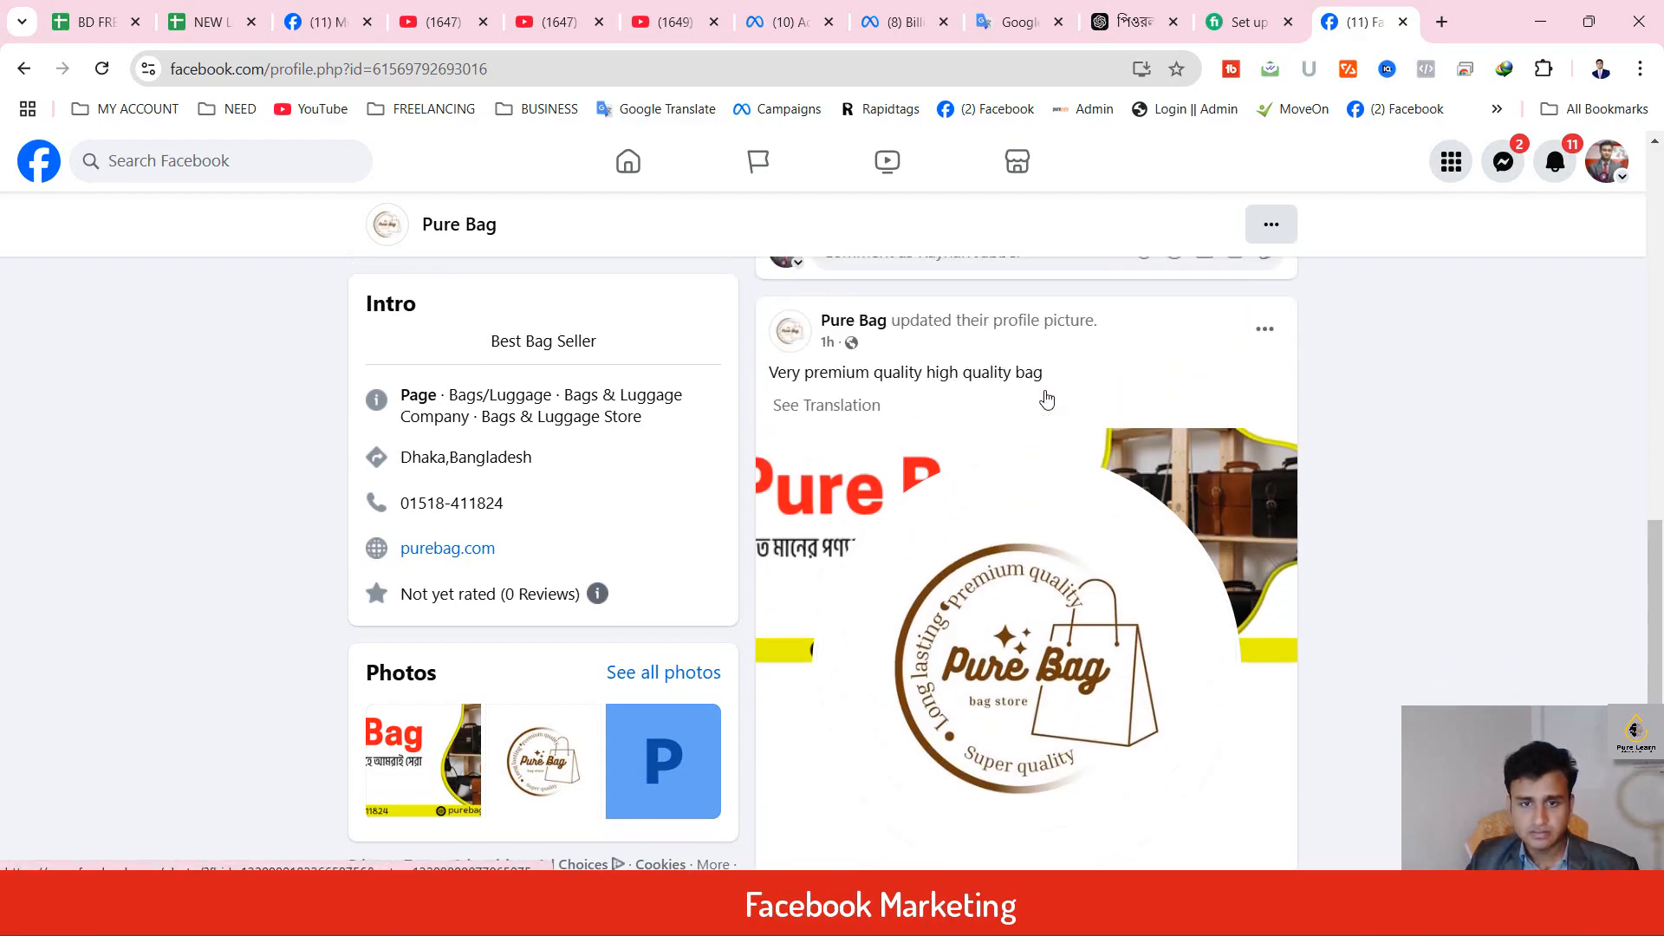
scroll(1045, 395, "up", 5)
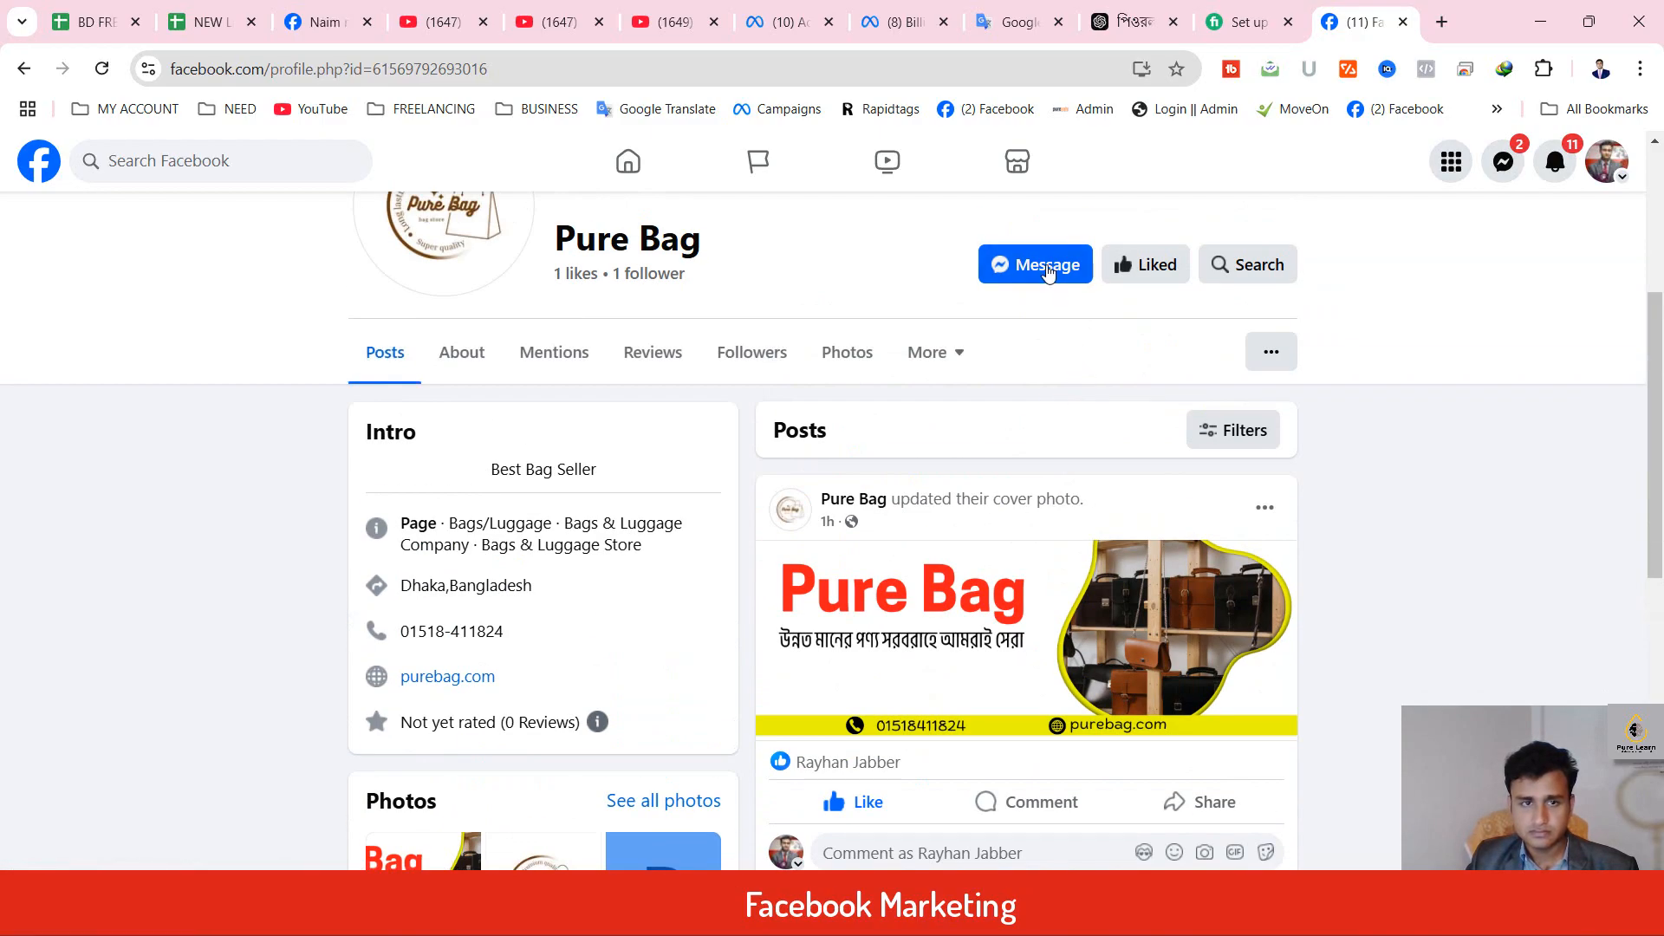
scroll(1062, 424, "up", 4)
scroll(1062, 423, "down", 2)
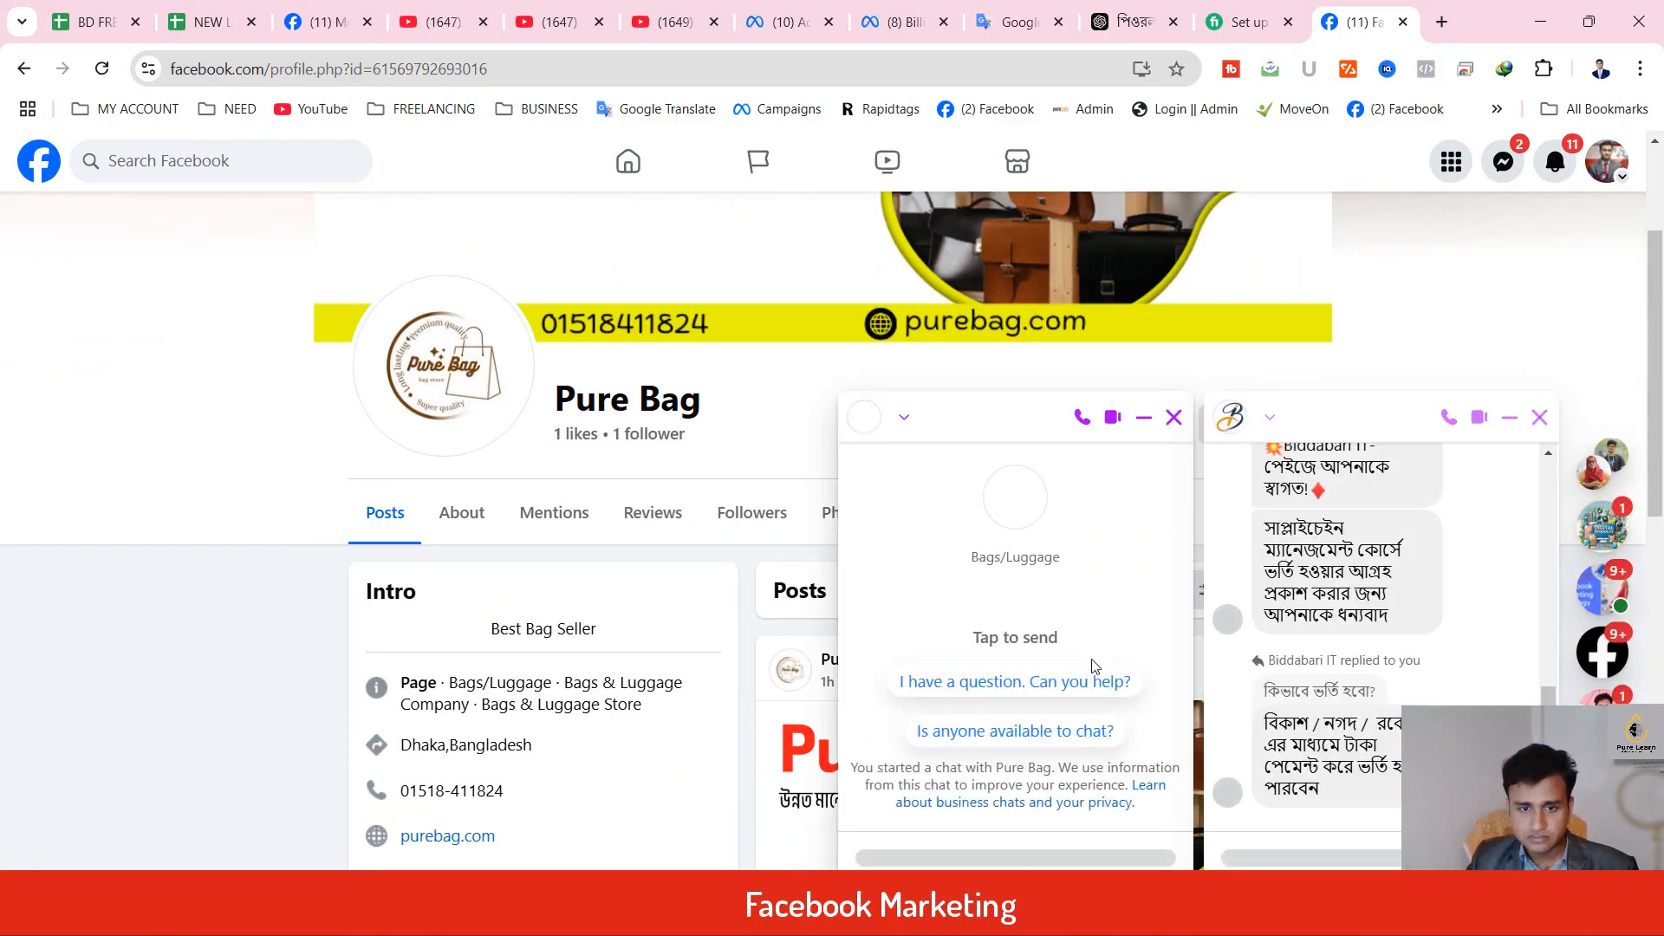
left_click(1047, 688)
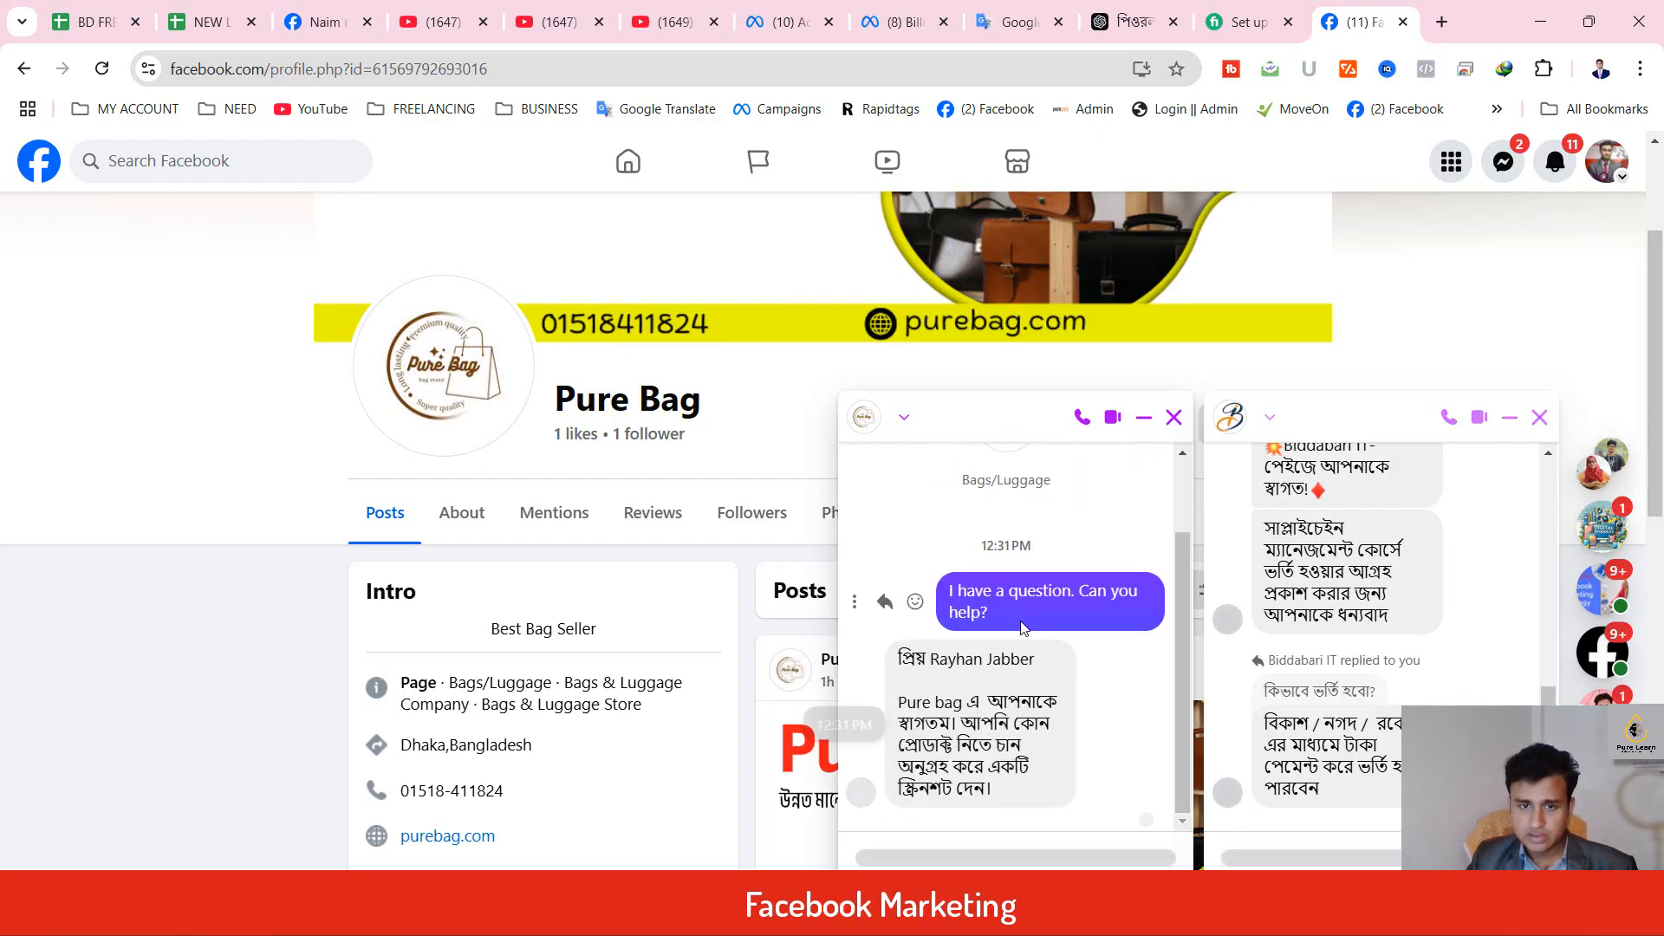
Check the instant reply received in the Pure Bag chat and close all open chat windows.
scroll(1022, 626, "up", 1)
scroll(1023, 625, "down", 1)
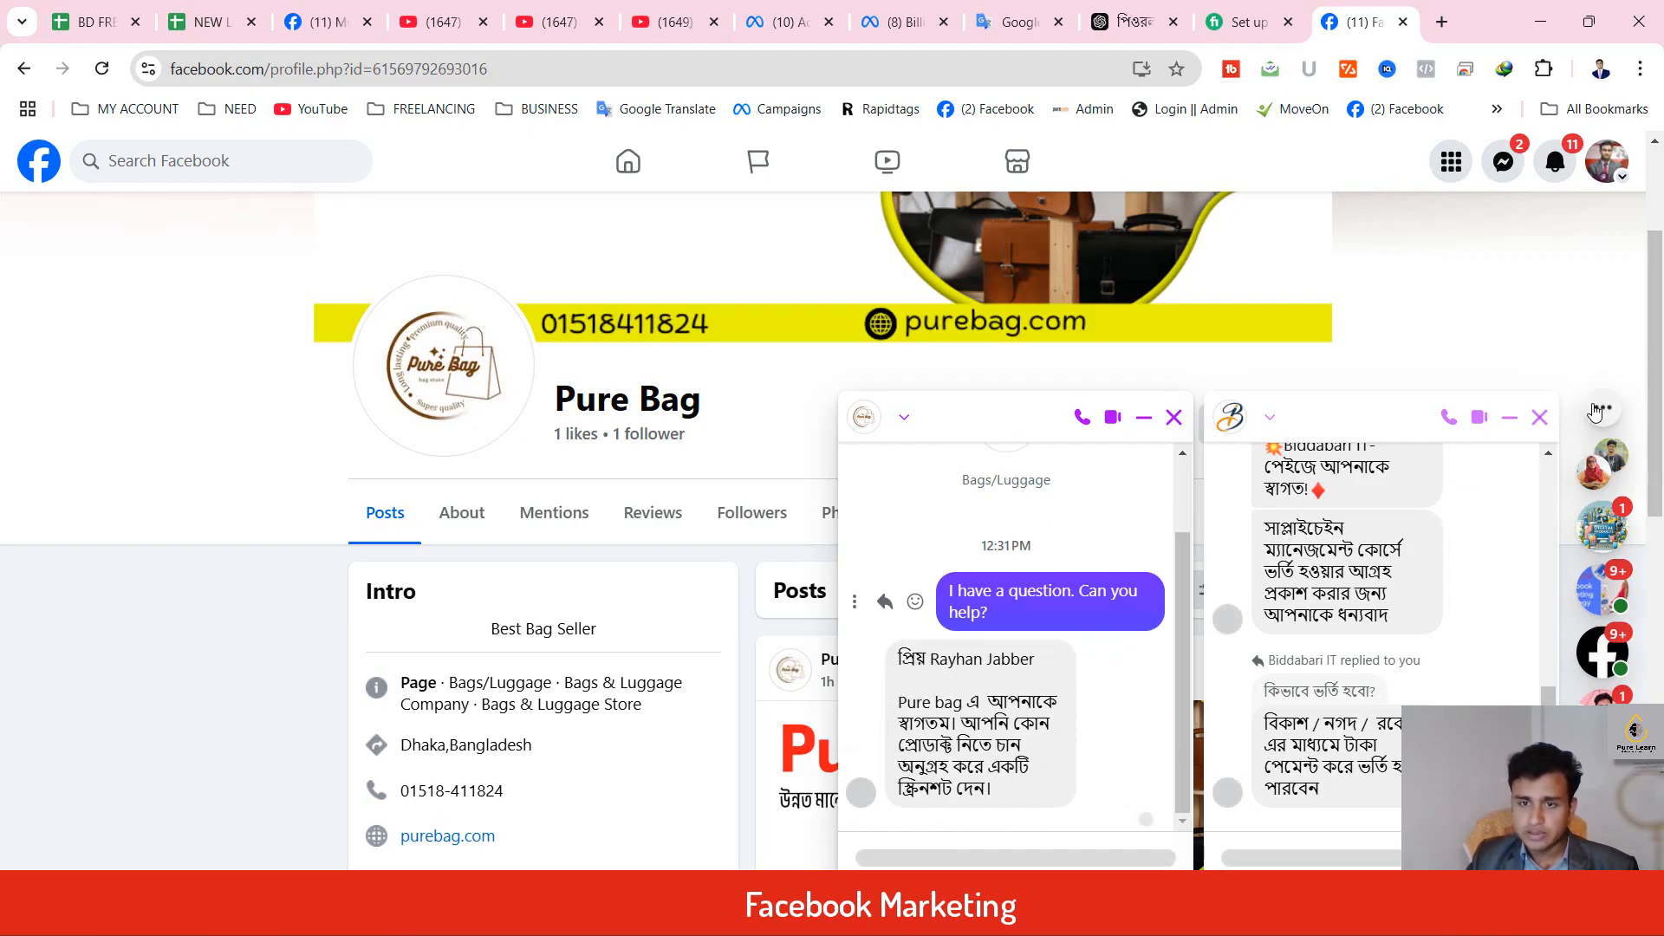
left_click(1594, 422)
left_click(1308, 317)
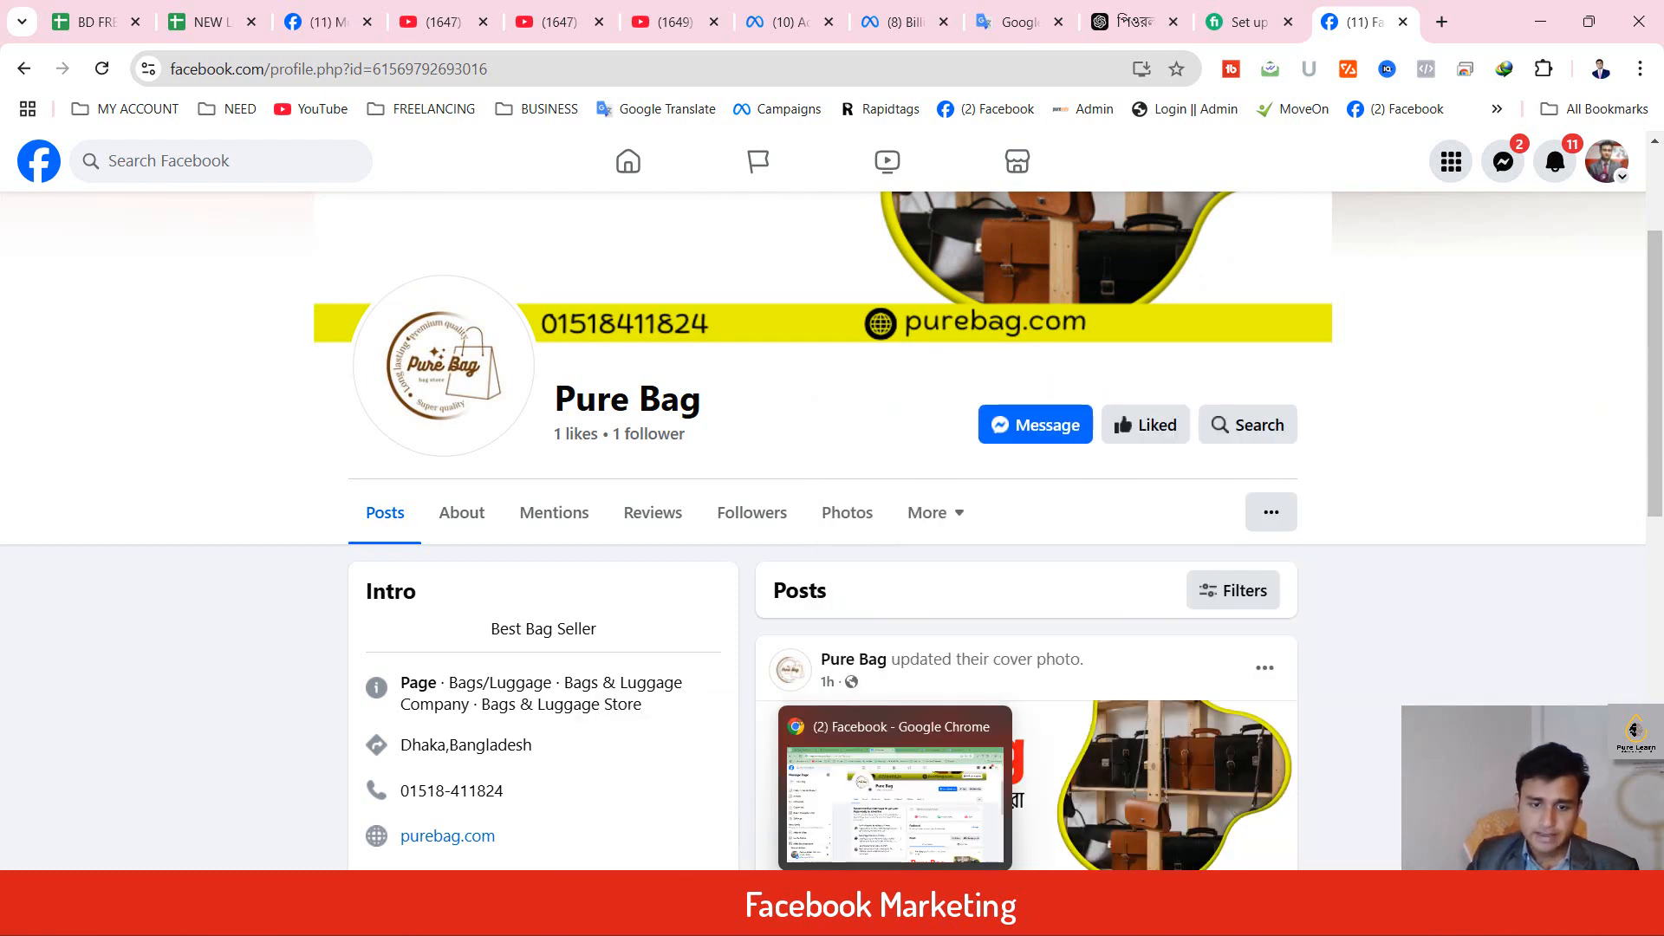
Switch back to the page manager's Chrome window and review the status of the automations in Meta Business Suite.
left_click(895, 915)
scroll(762, 427, "up", 3)
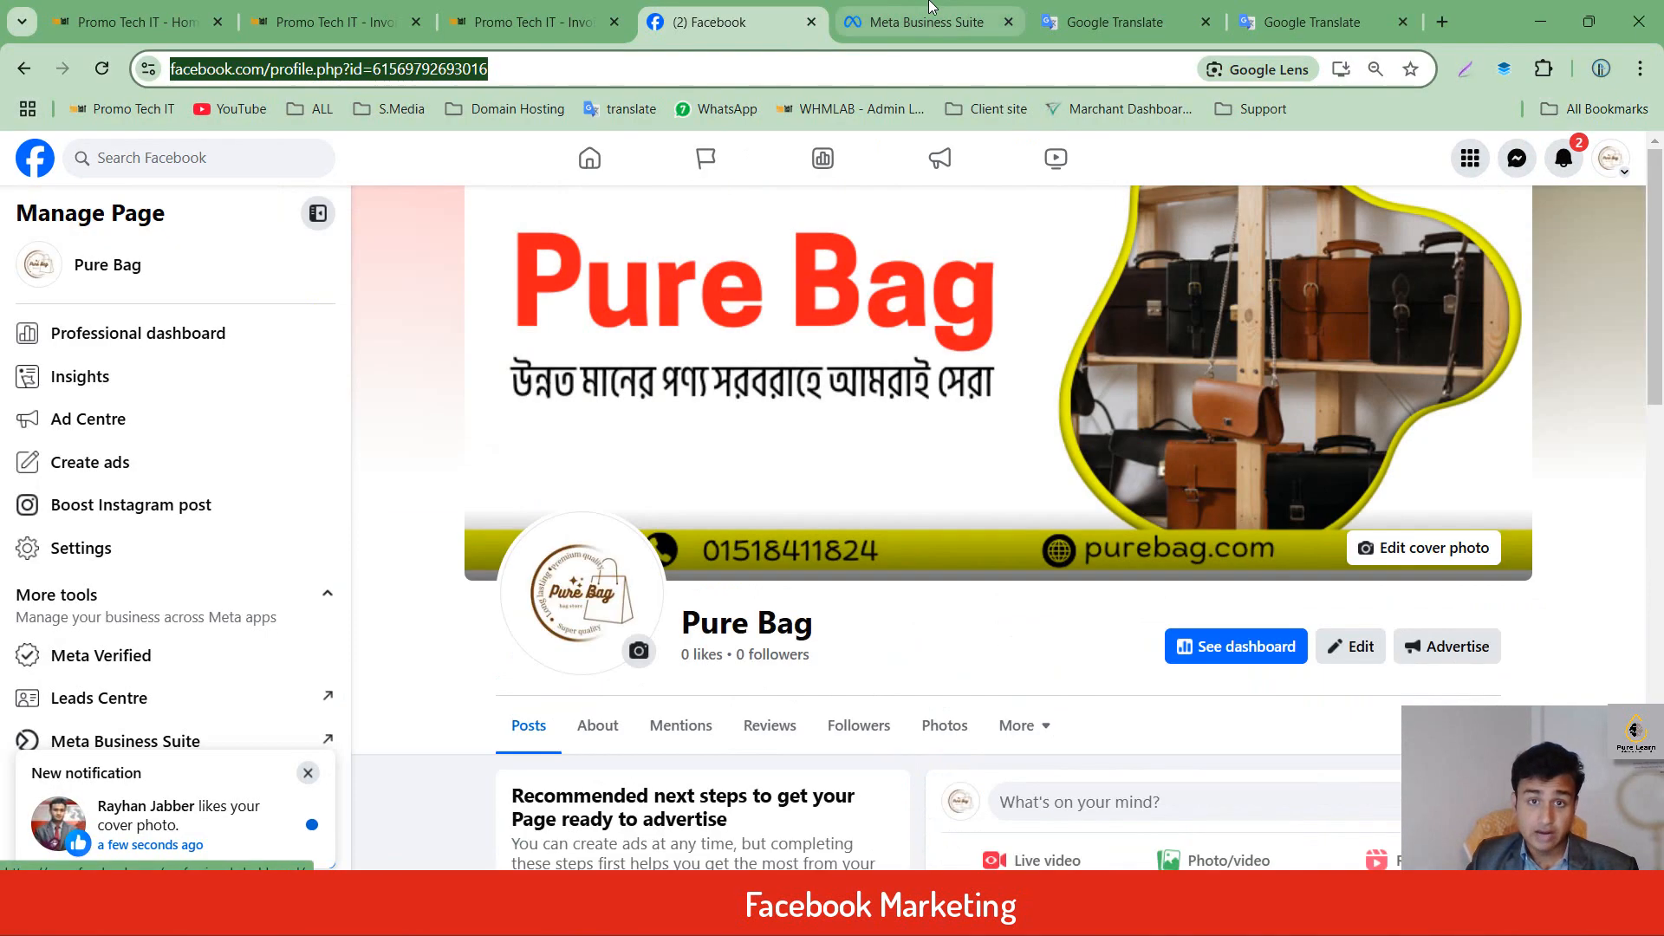
left_click(910, 23)
scroll(550, 475, "down", 3)
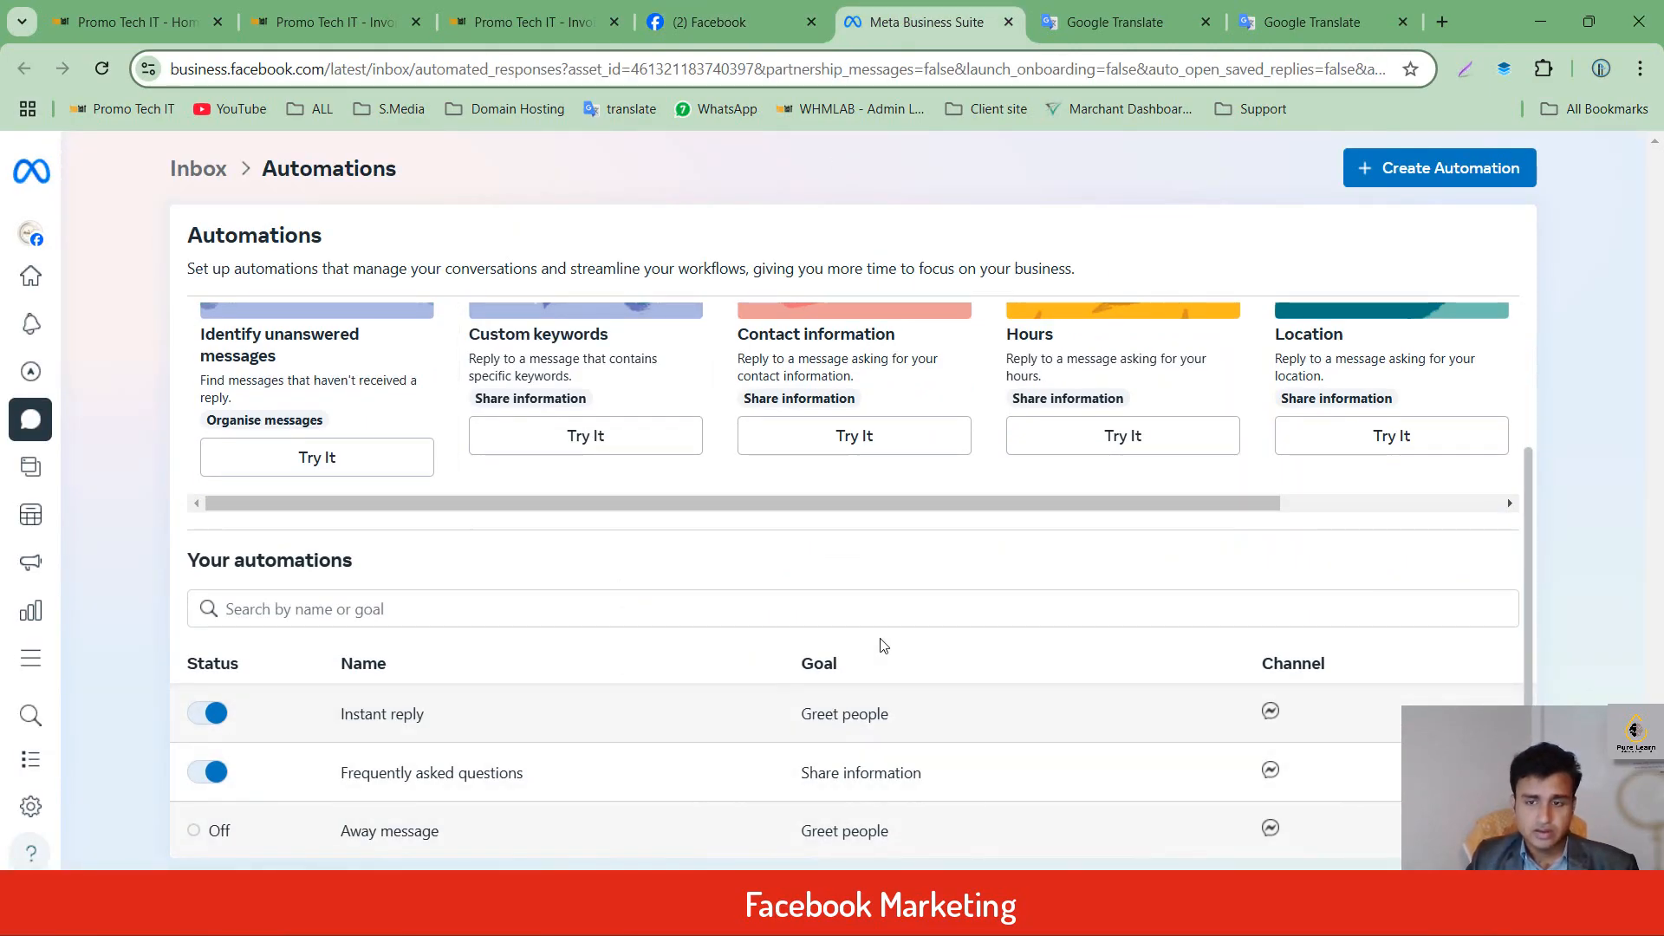
scroll(882, 645, "up", 3)
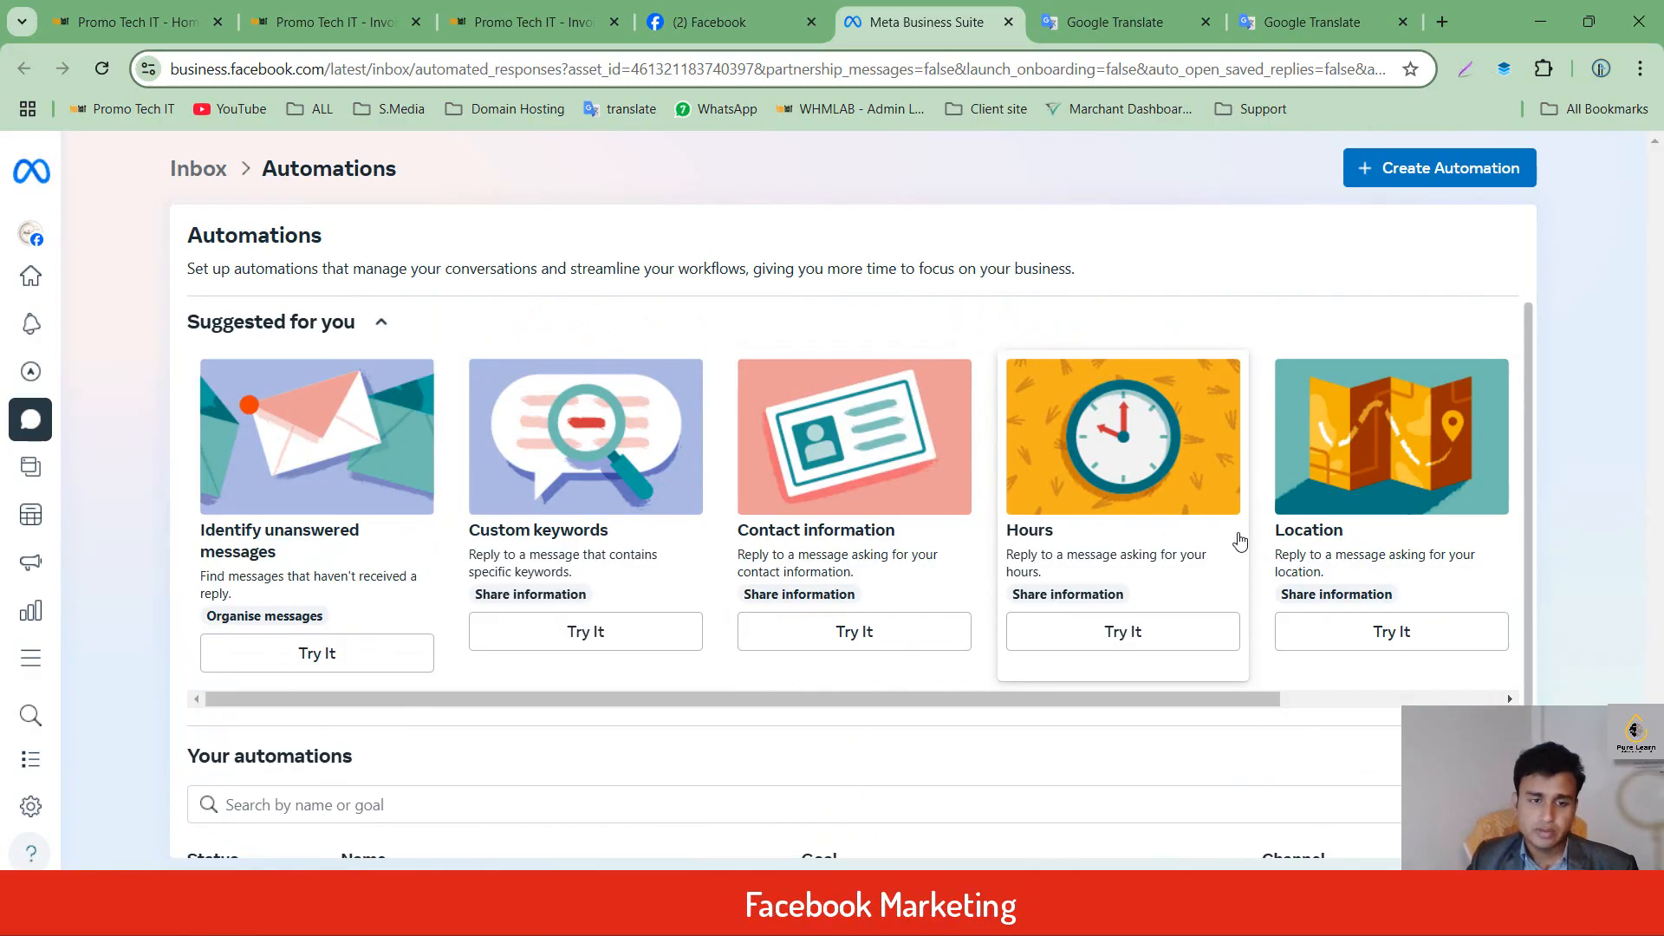